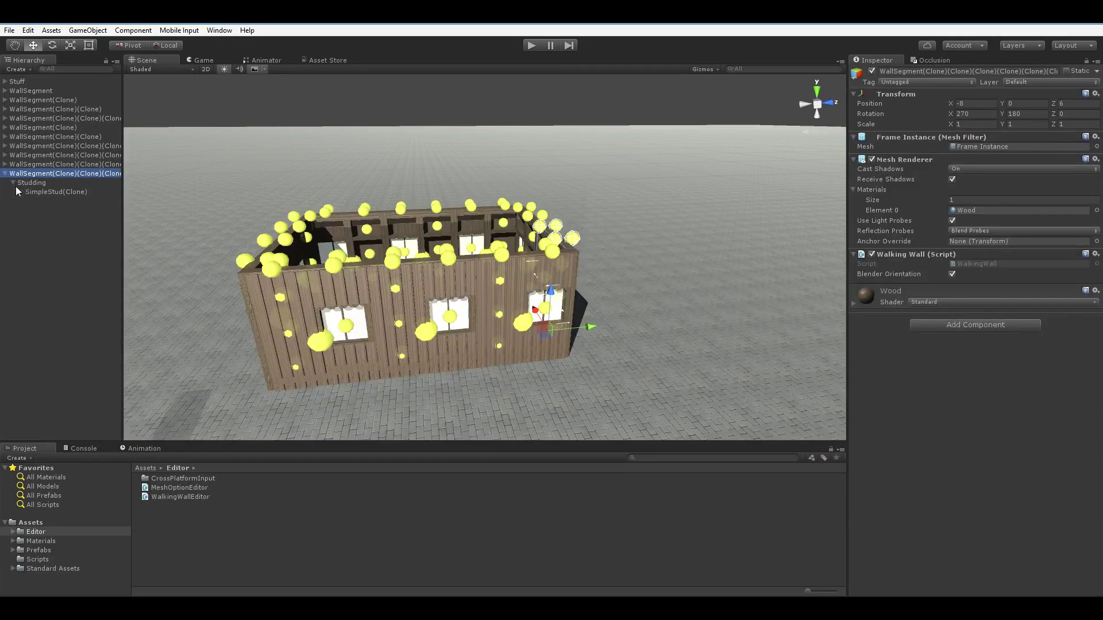
Step: Examine the Window_Shutters meshes nested under the Fill RW marker of the last wall segment
left_click(22, 193)
left_click(29, 229)
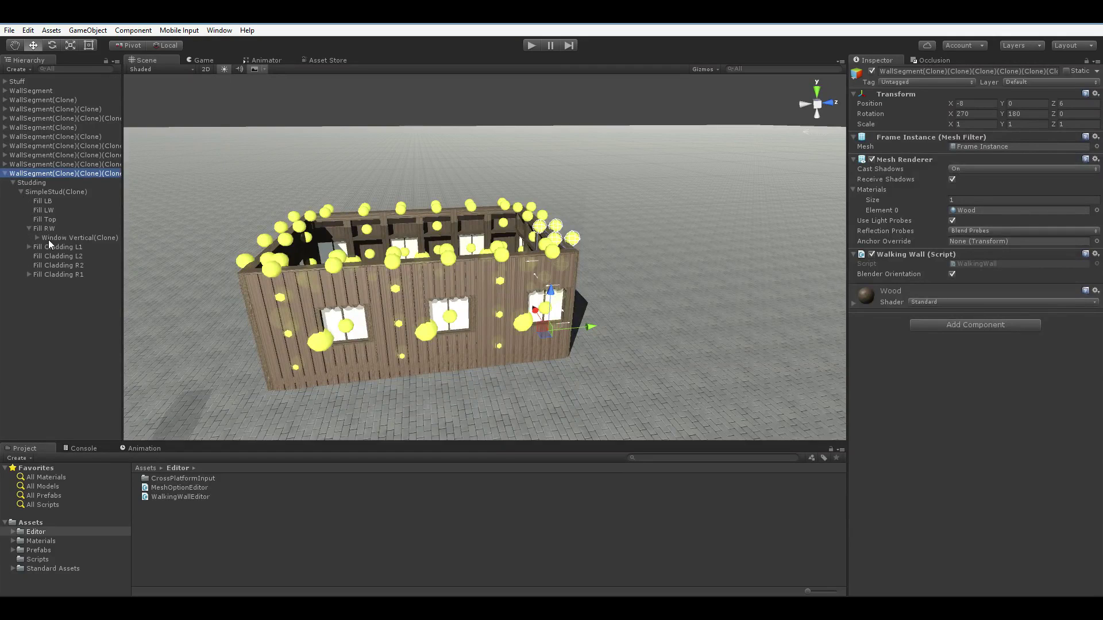
left_click(38, 238)
left_click(72, 256)
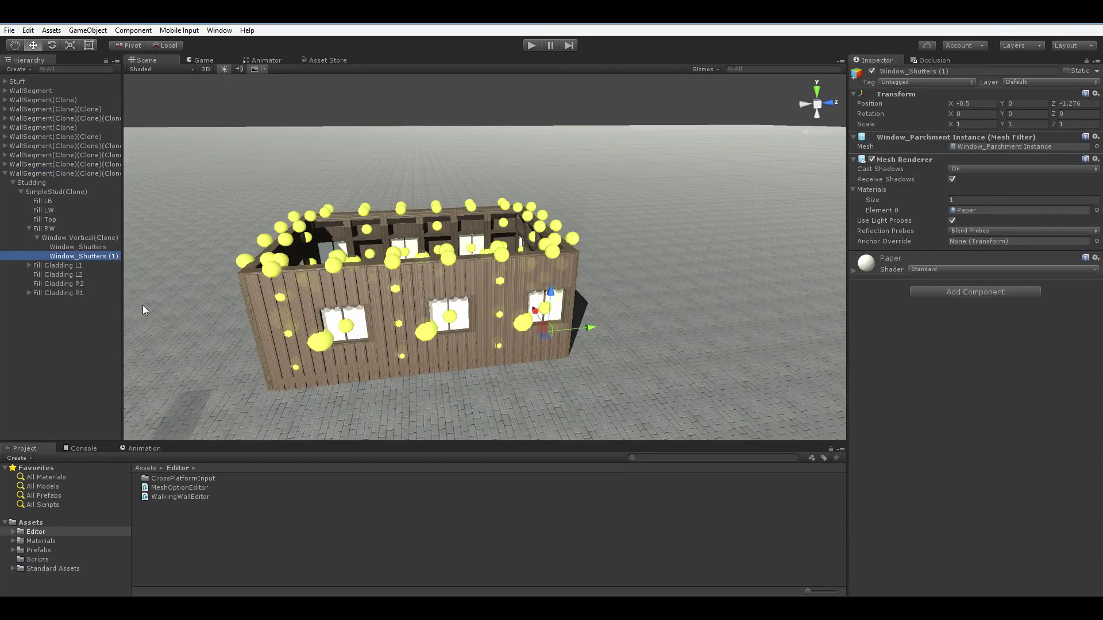
Step: Switch the Fill LW marker between the long inner wall's windows to the Rubble Fill (Window) option
middle_click_drag(315, 406, 379, 396)
scroll(379, 397, "up", 10)
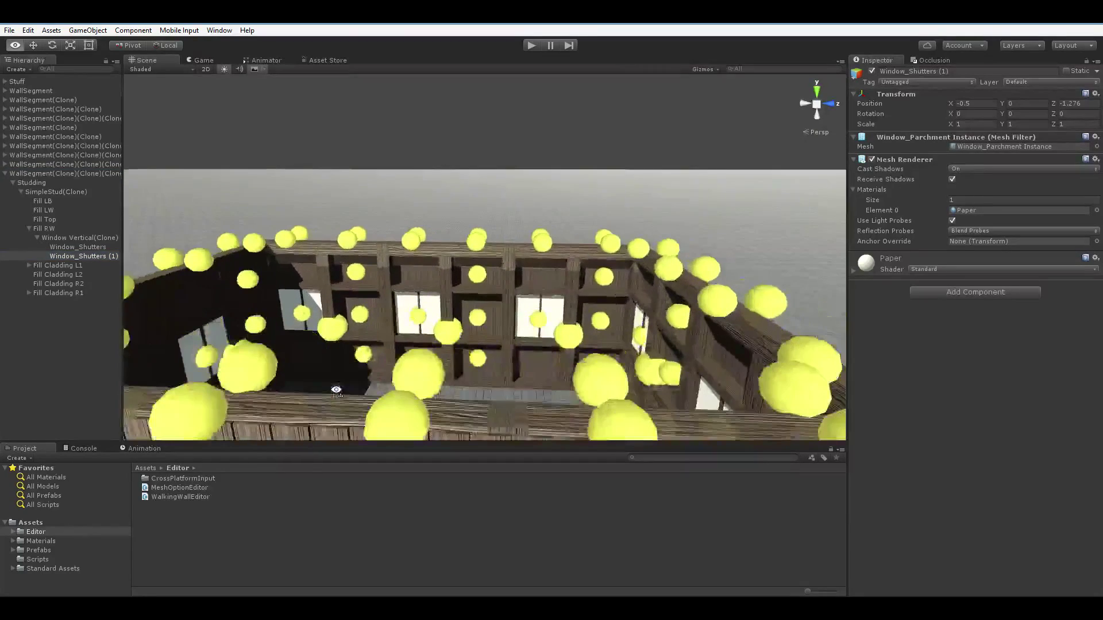
left_click(457, 299)
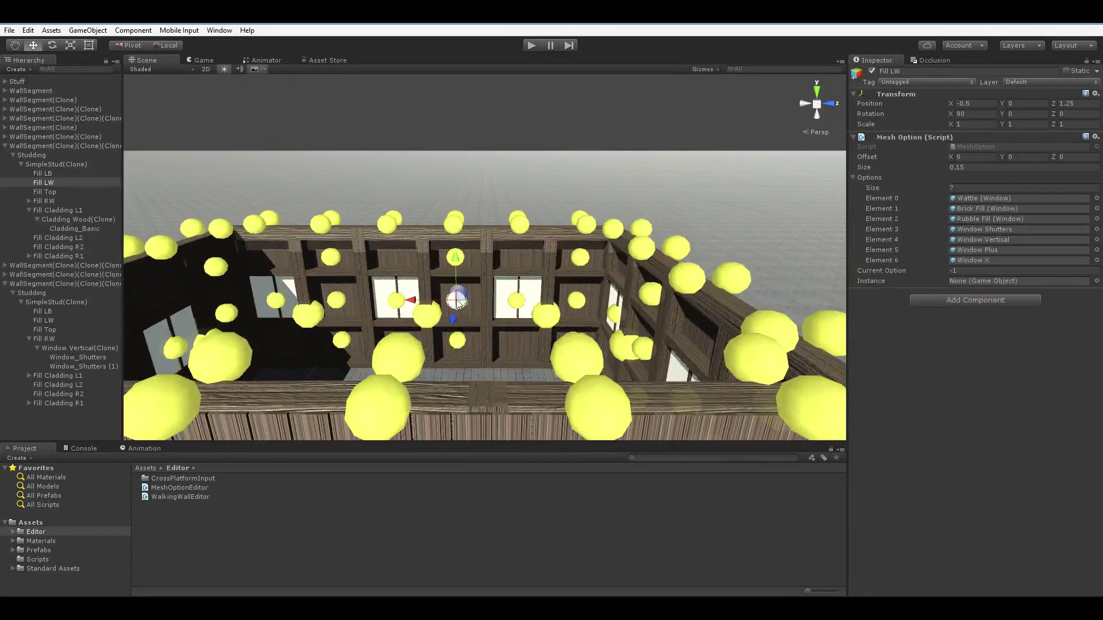
middle_click_drag(454, 321, 402, 313)
scroll(391, 309, "up", 3)
left_click(381, 305)
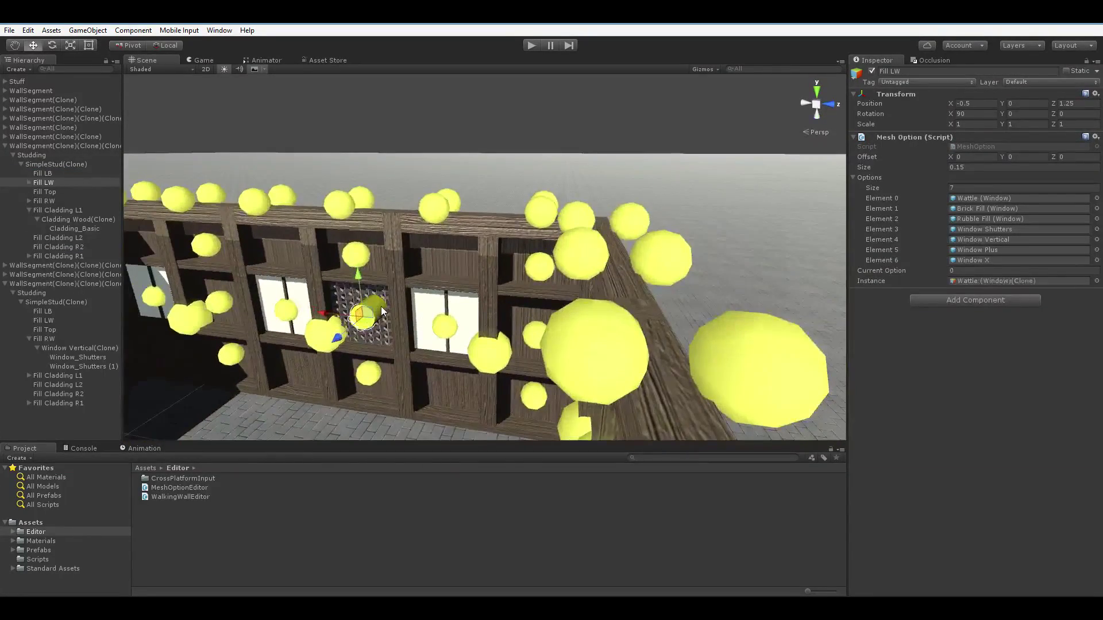
left_click(381, 306)
left_click(381, 305)
left_click_drag(370, 388, 629, 405, "alt")
scroll(587, 396, "down", 3)
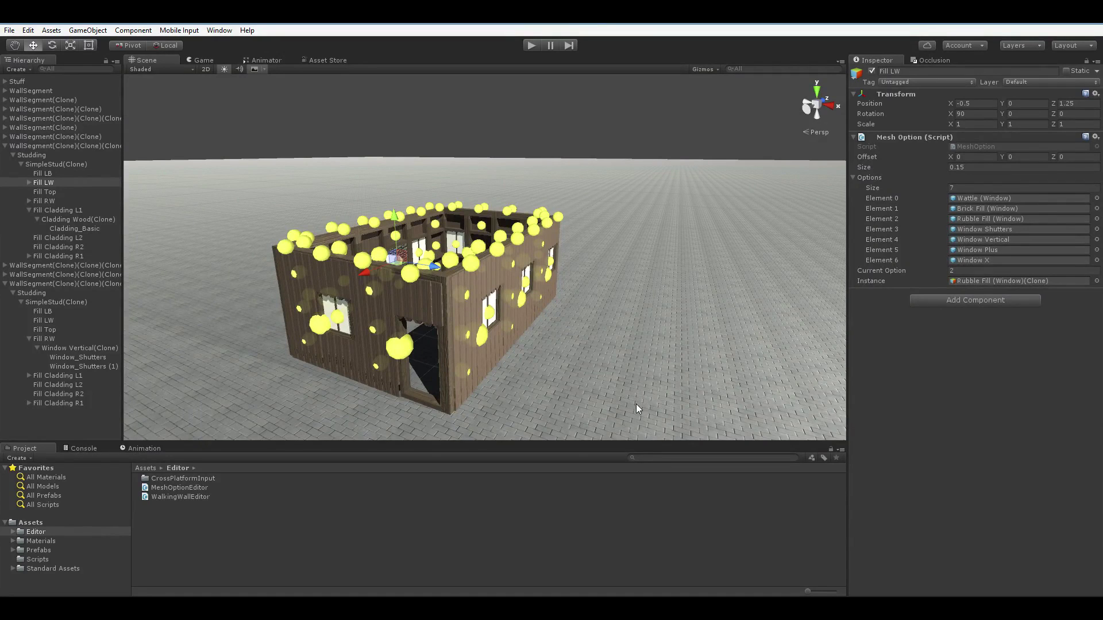
Step: Create an empty GameObject and place it at the root level of the scene hierarchy
left_click(6, 147)
left_click(4, 173)
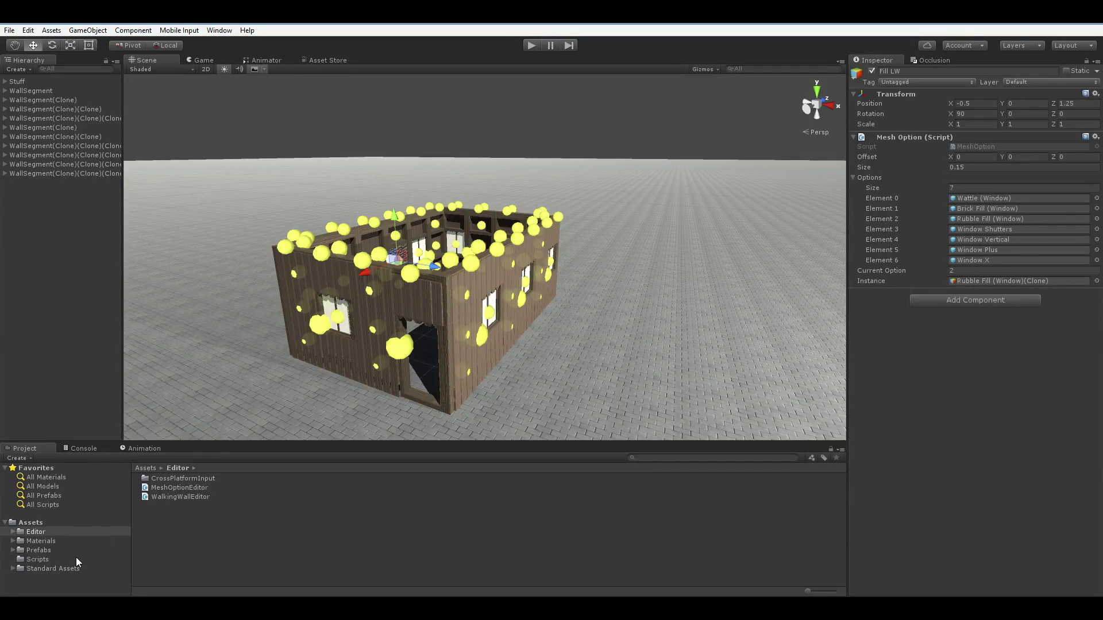
right_click(57, 253)
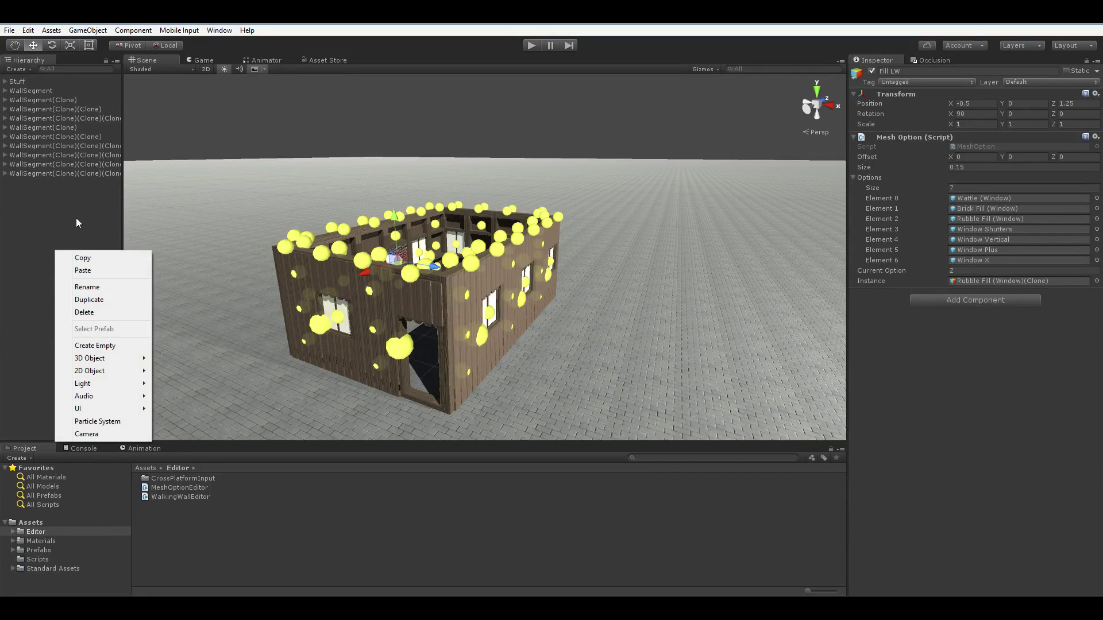
left_click(96, 347)
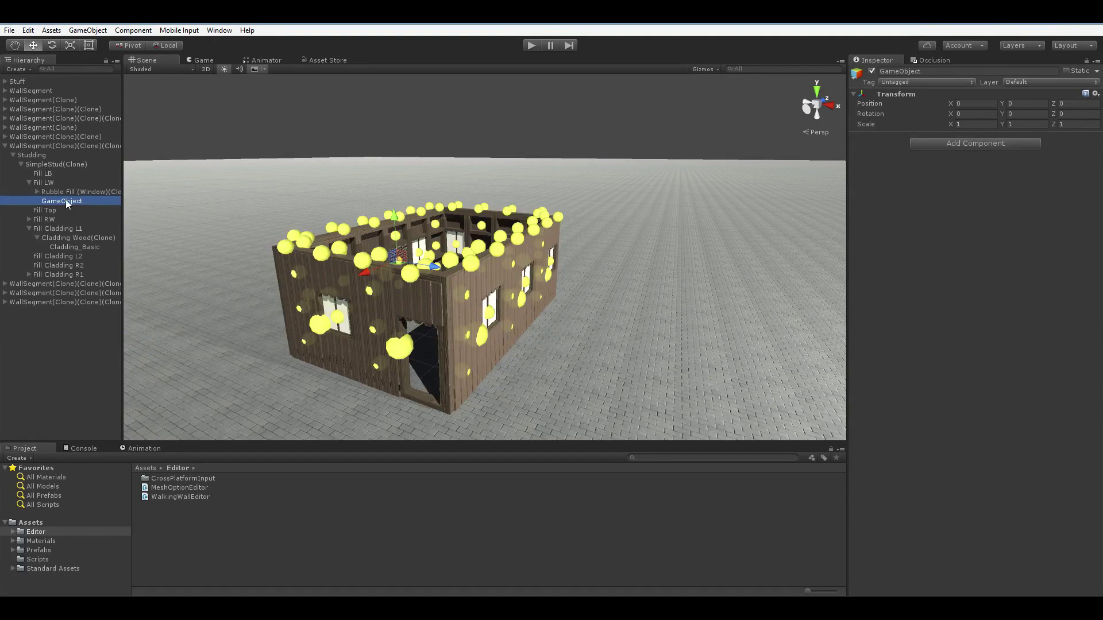
left_click_drag(69, 198, 57, 352)
left_click(5, 146)
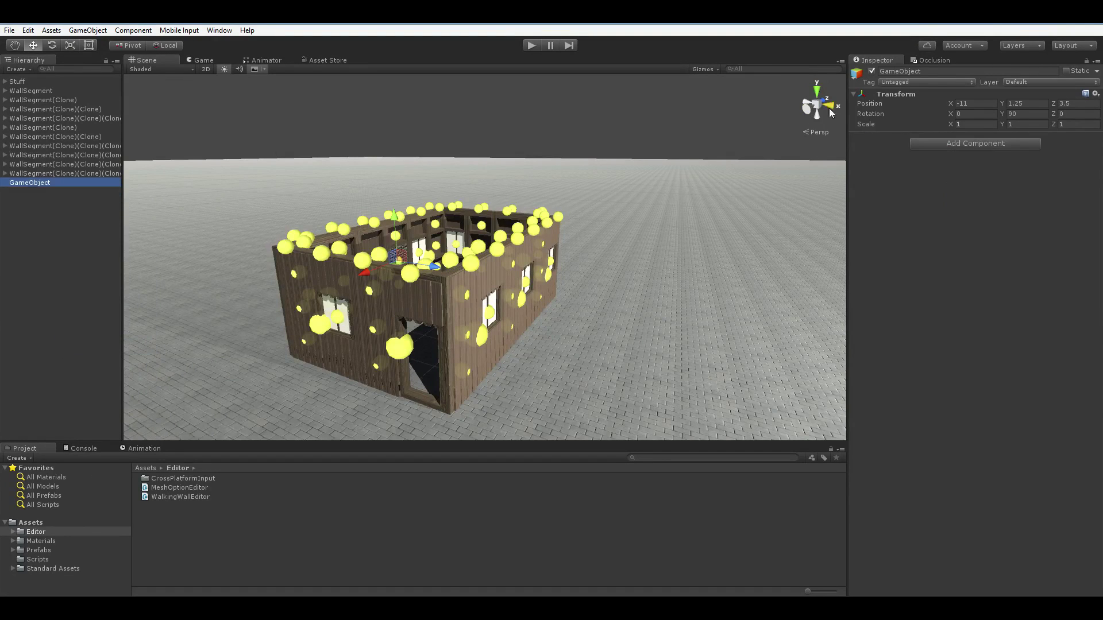
Step: Set the empty object's position to 0, 0, 0 and its Y rotation to 0, and rename it House
left_click(968, 104)
type("0")
key("Tab")
type("0")
key("Tab")
type("0")
key("Tab")
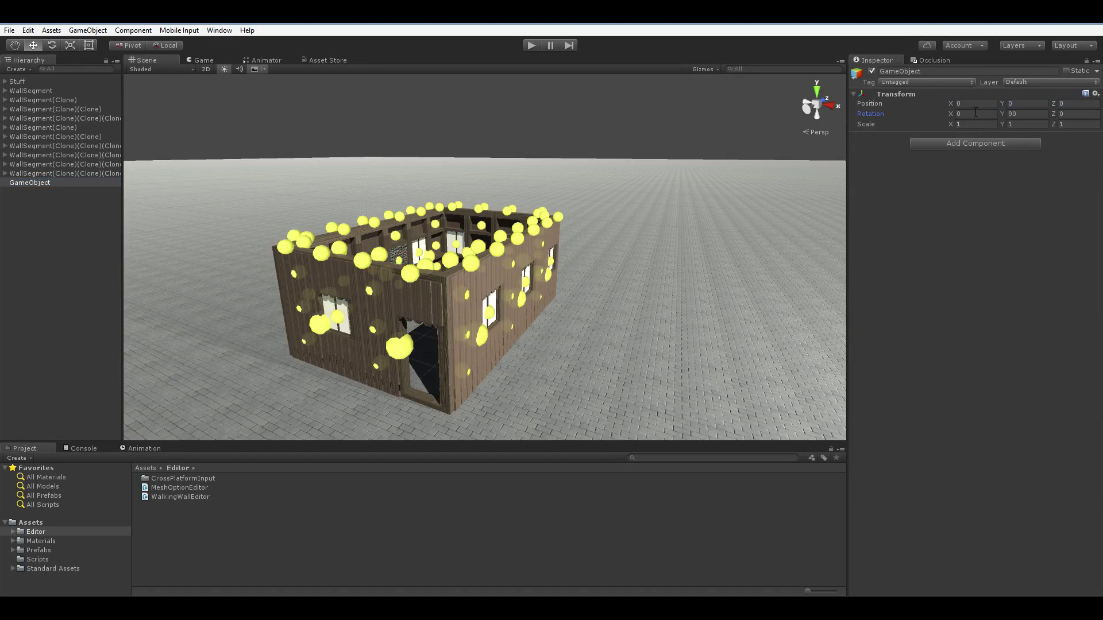
key("Tab")
type("0")
left_click(906, 71)
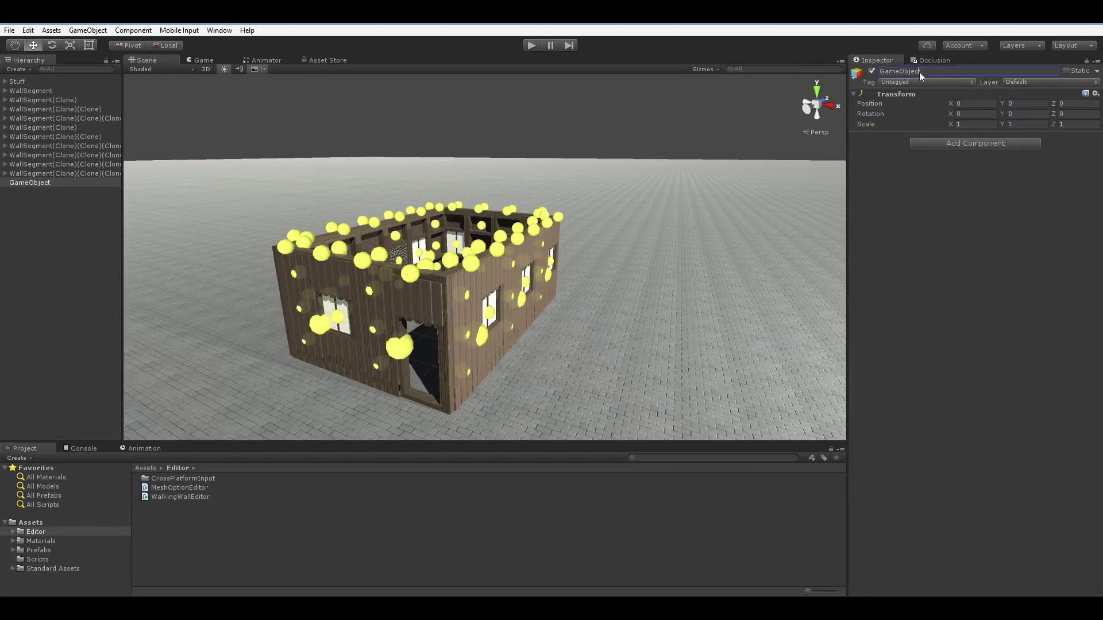
type("House")
key("Return")
Step: Move the House object along the X axis to -7, at the front corner of the building
scroll(559, 256, "down", 5)
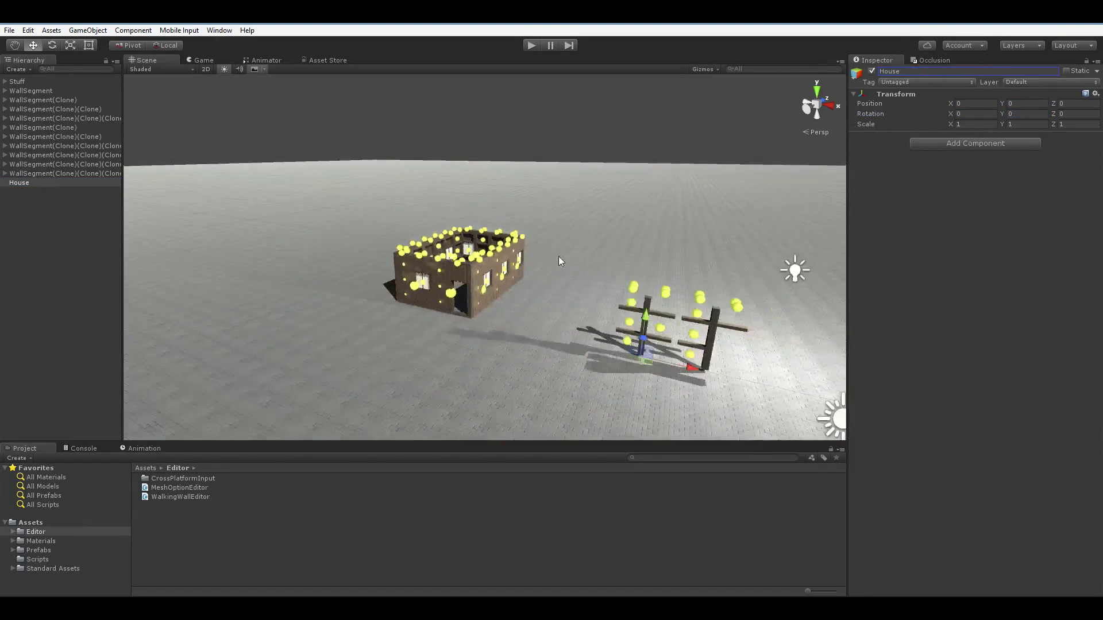
left_click_drag(558, 257, 623, 317, "alt")
key("w")
left_click_drag(546, 225, 385, 228)
left_click_drag(410, 267, 385, 253, "alt")
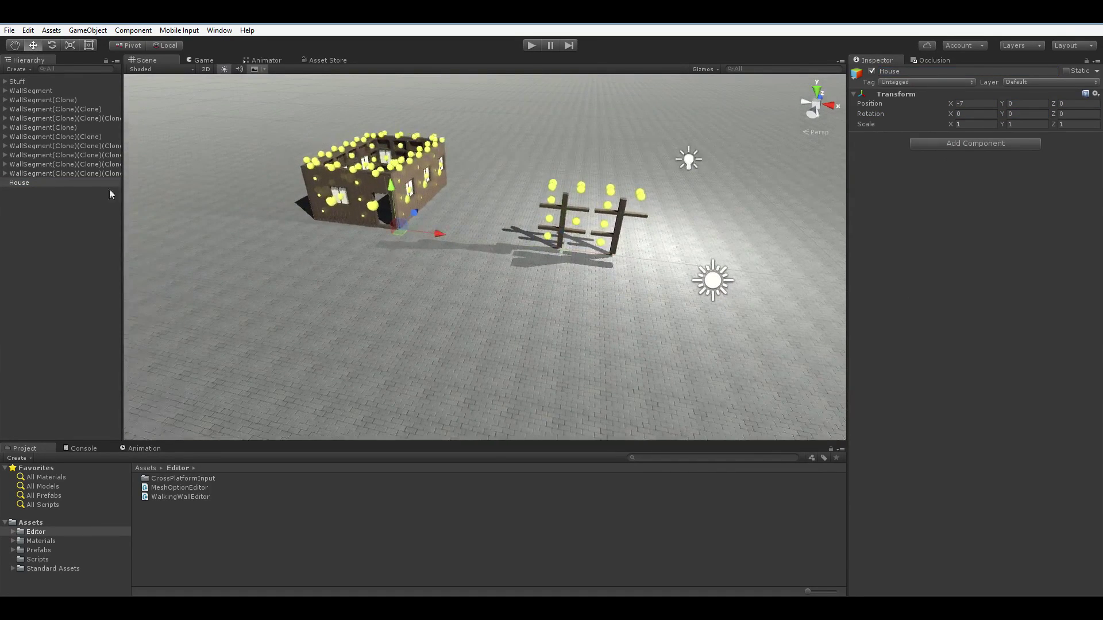
Step: Make all ten WallSegment objects children of House
left_click(58, 173)
left_click(39, 92, "shift")
left_click_drag(39, 92, 26, 181)
key("f")
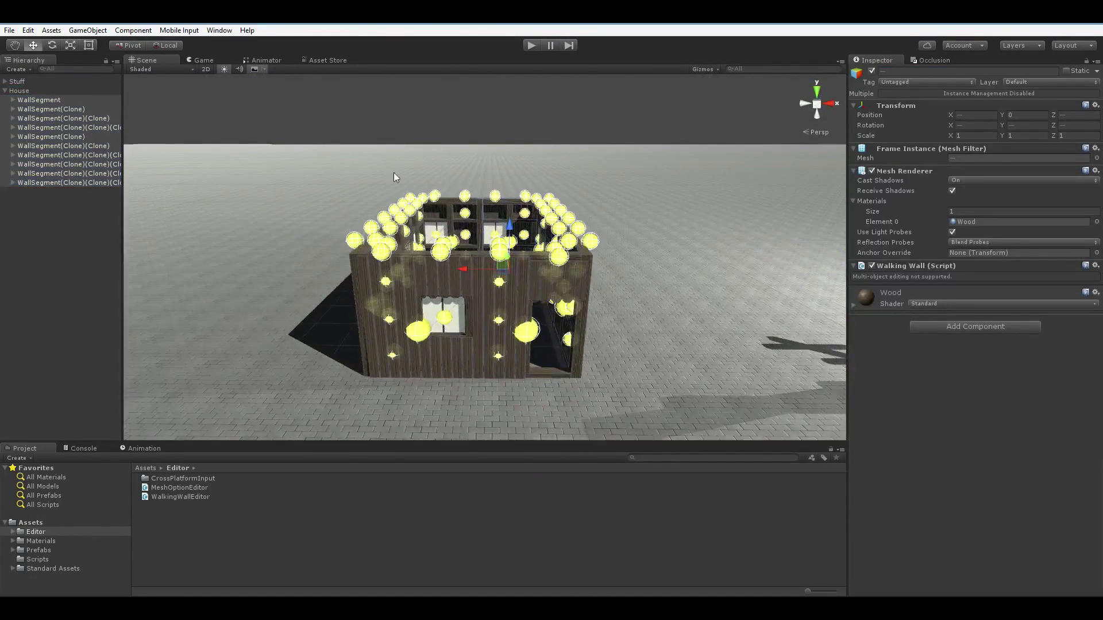
Step: Duplicate House and move the copy along the X axis to -14, beside the original
left_click(74, 91)
key("ctrl+d")
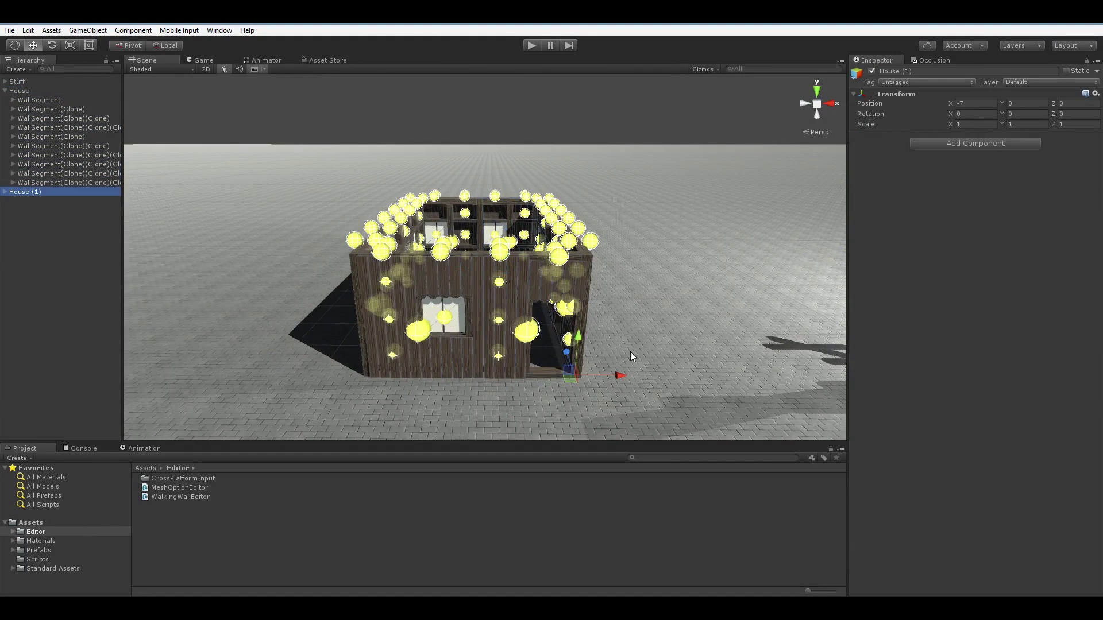
left_click_drag(630, 356, 271, 358)
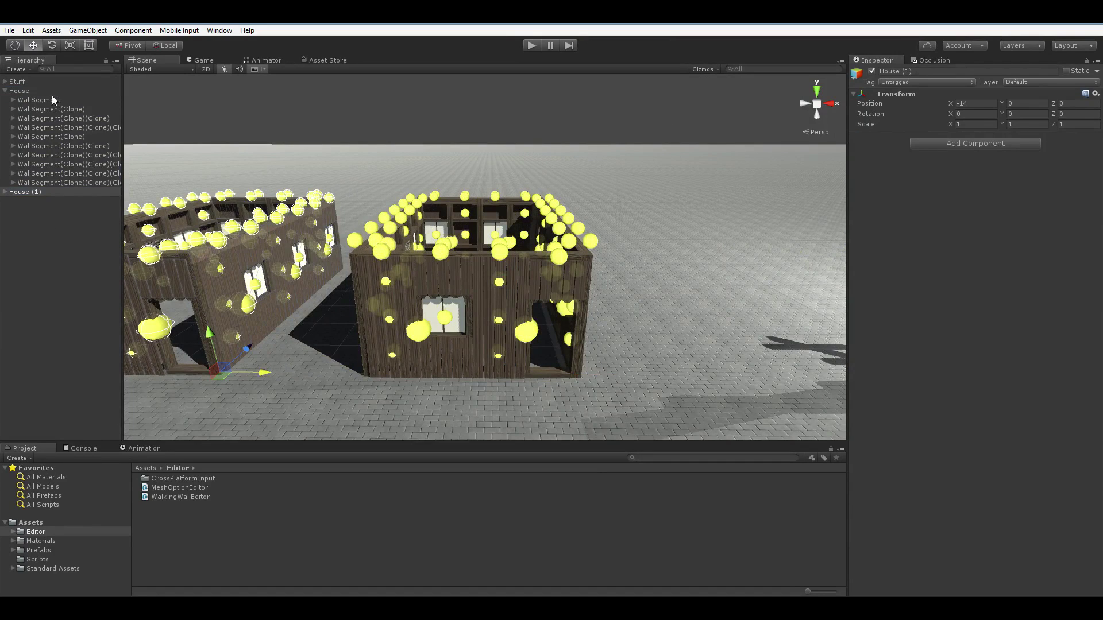
left_click(41, 186)
key("Delete")
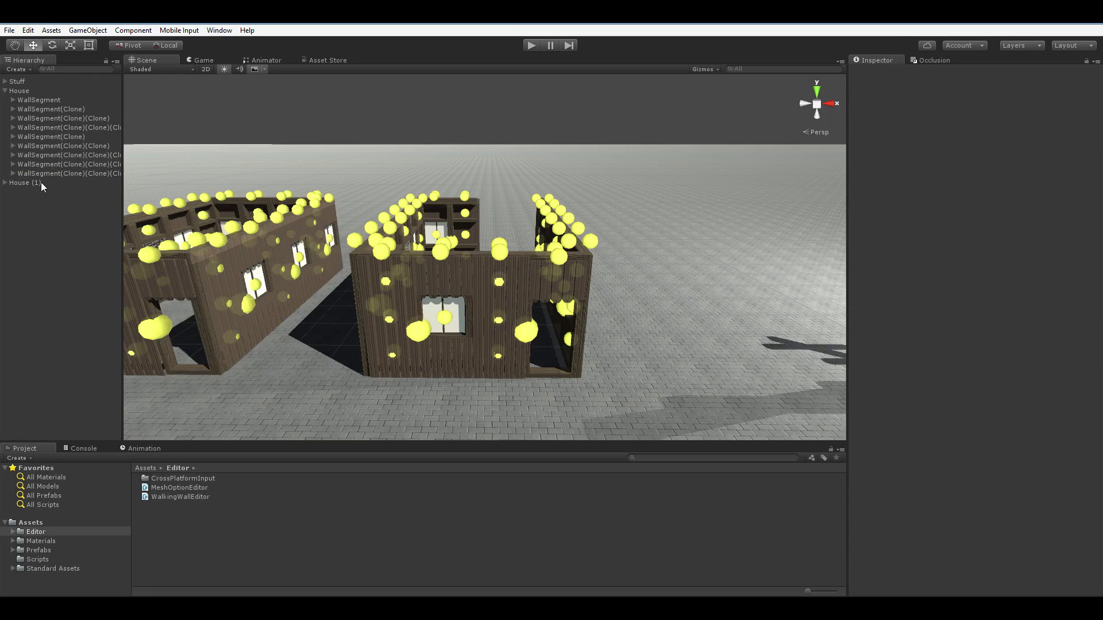
left_click(40, 181)
left_click(150, 208)
key("ctrl+z")
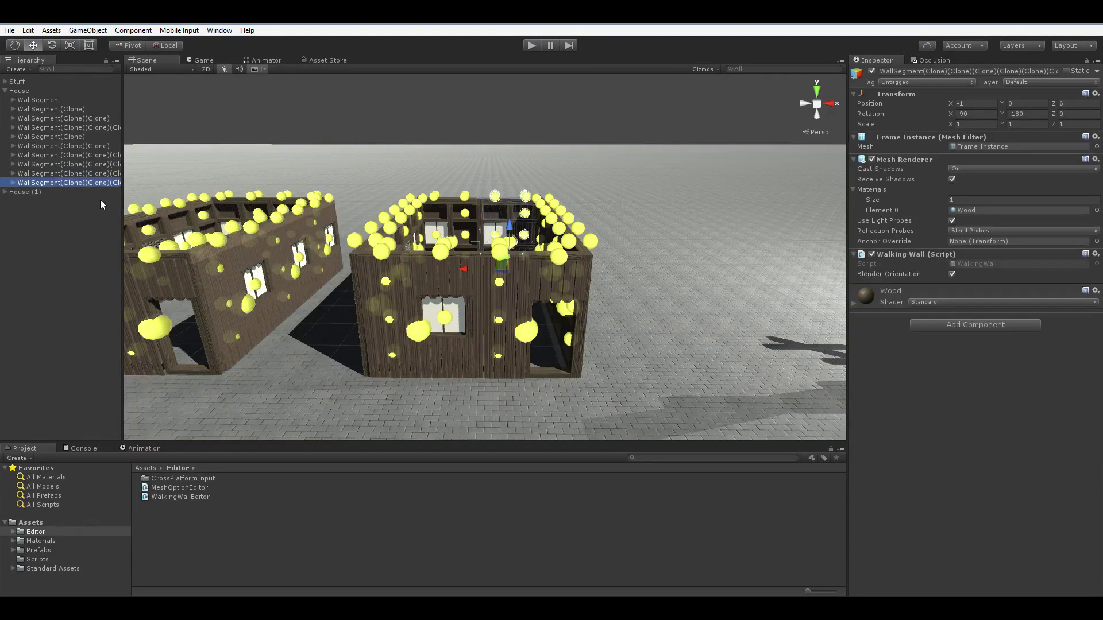
Step: Delete the duplicate House (1) object from the scene
left_click(48, 191)
key("Delete")
left_click_drag(379, 279, 227, 280, "alt")
key("a")
right_click_drag(227, 278, 464, 289)
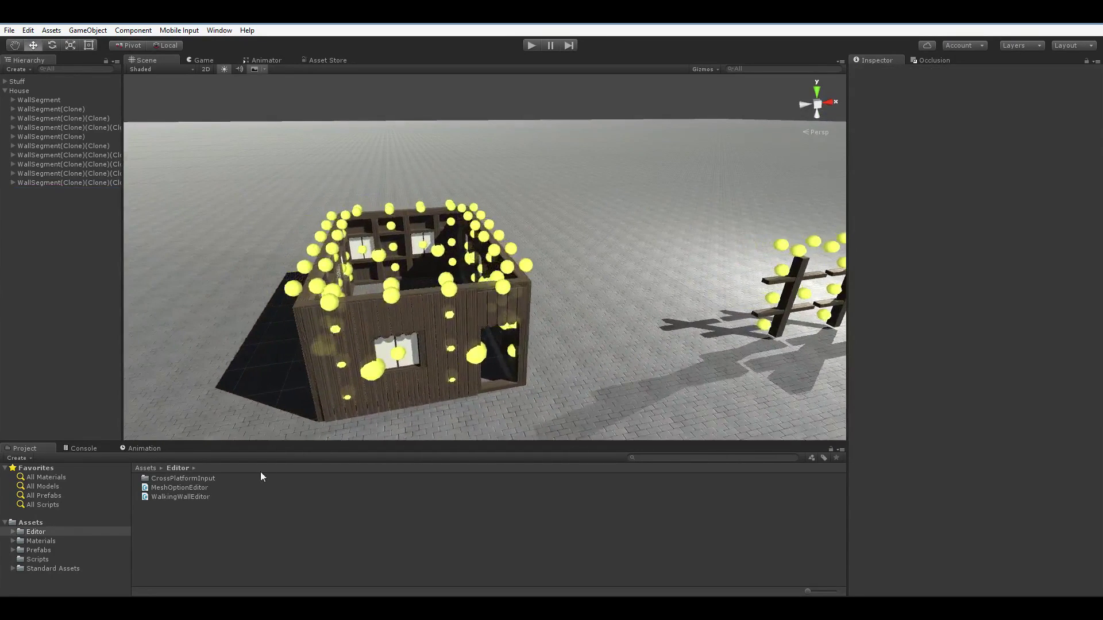
Step: Create a C# script named MeshCombiner in the Scripts folder and attach it to House
left_click(81, 559)
right_click(275, 546)
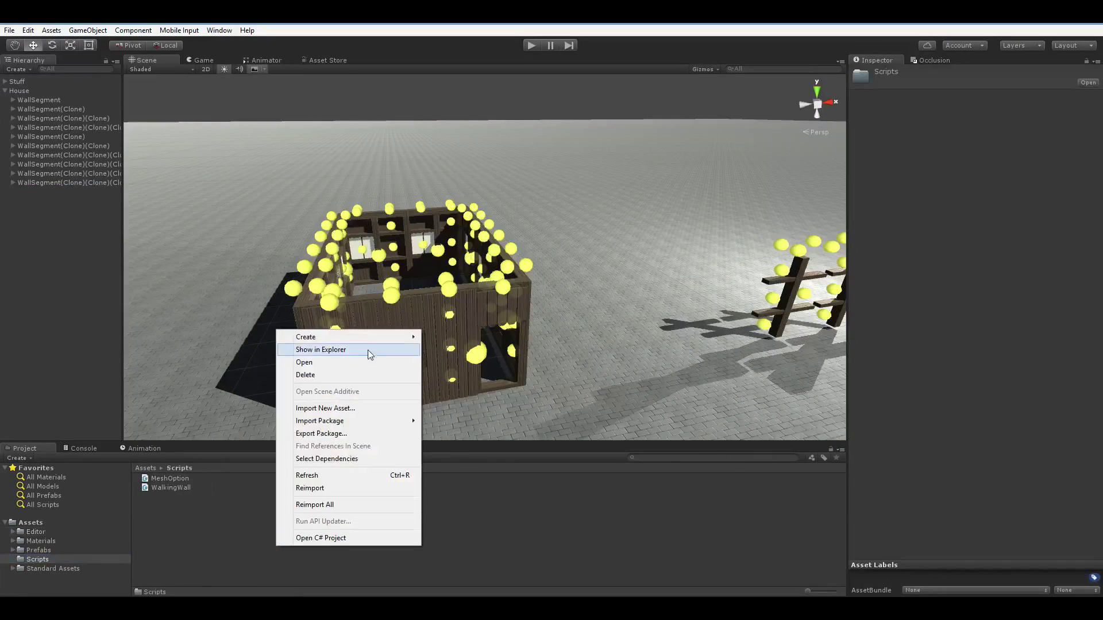
mouse_move(360, 342)
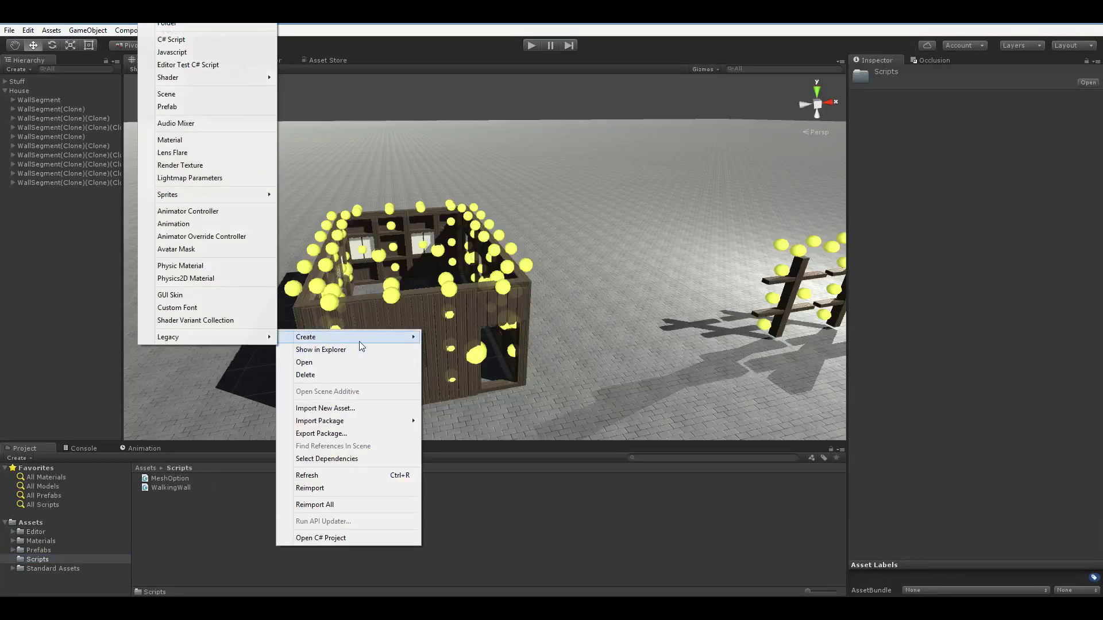
left_click(184, 42)
type("MeshCombiner")
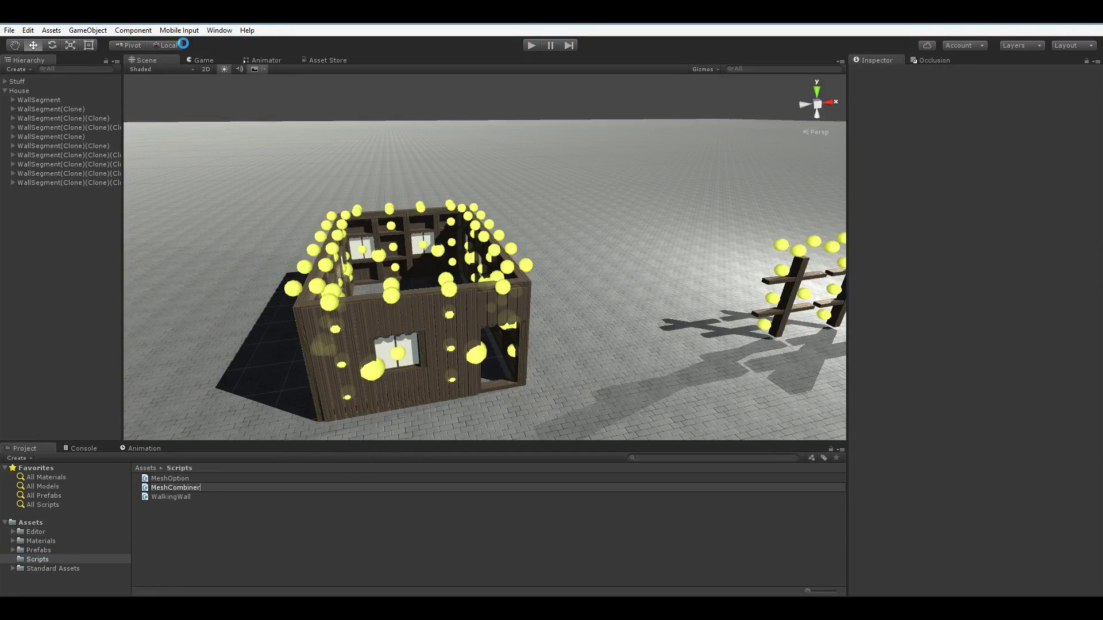
key("Return")
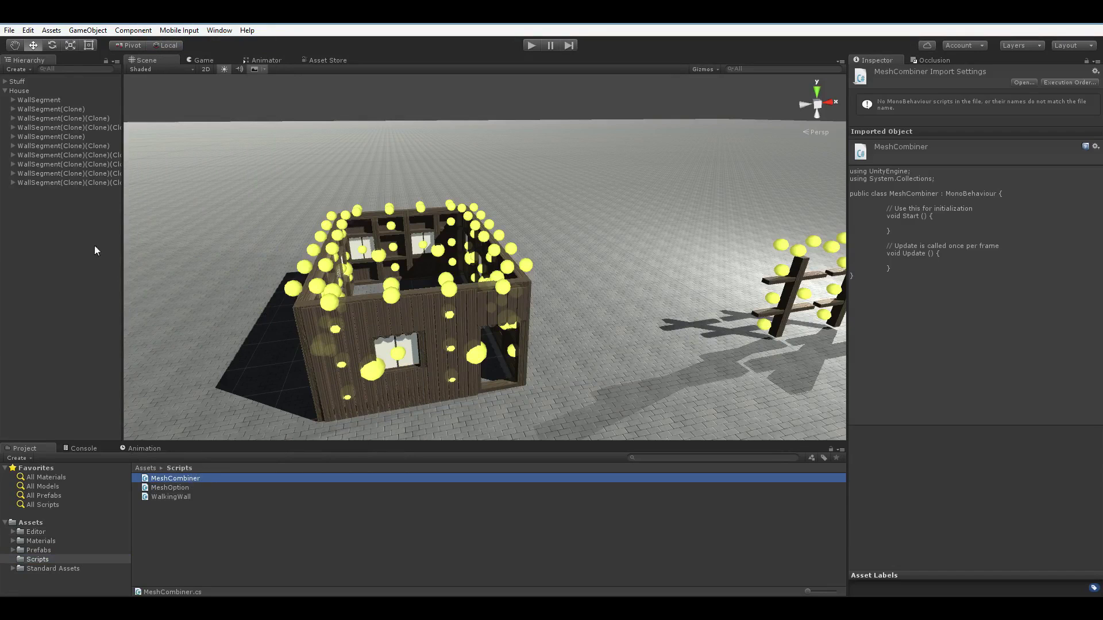
left_click_drag(188, 480, 39, 93)
left_click(36, 92)
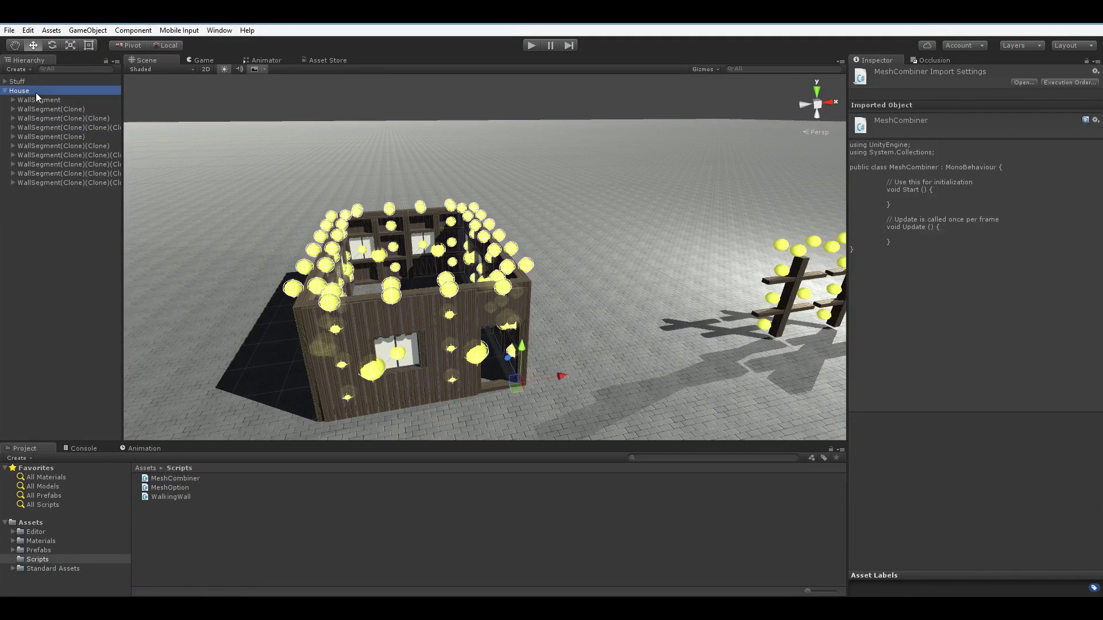
Step: Examine the mesh components of the individual wall segments and of the front wall's window cladding
left_click(96, 99)
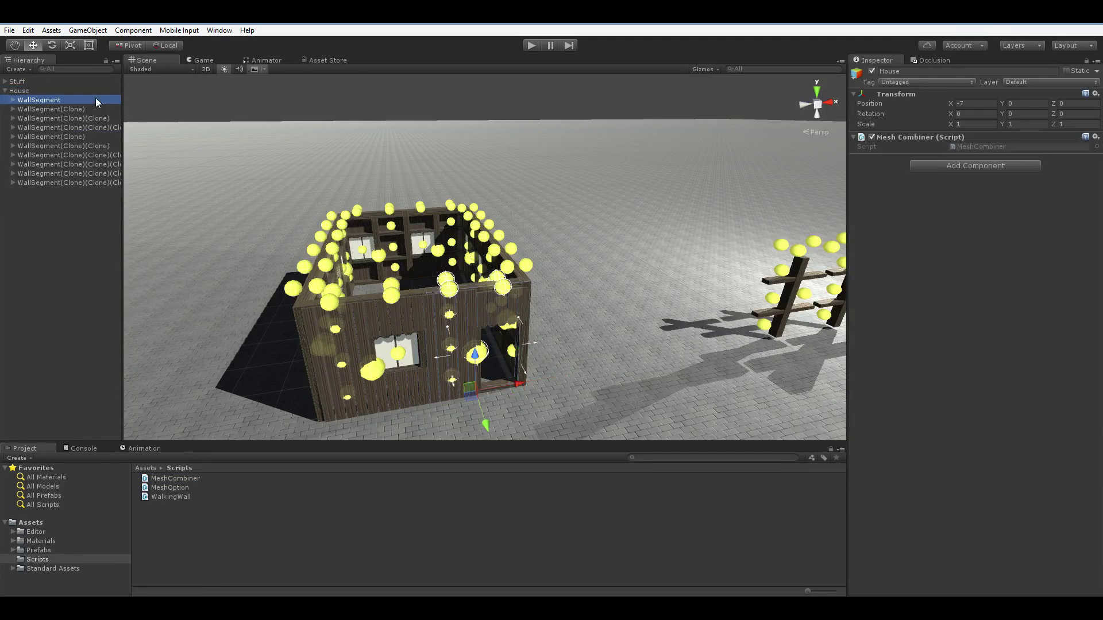
left_click(68, 114)
left_click(67, 126)
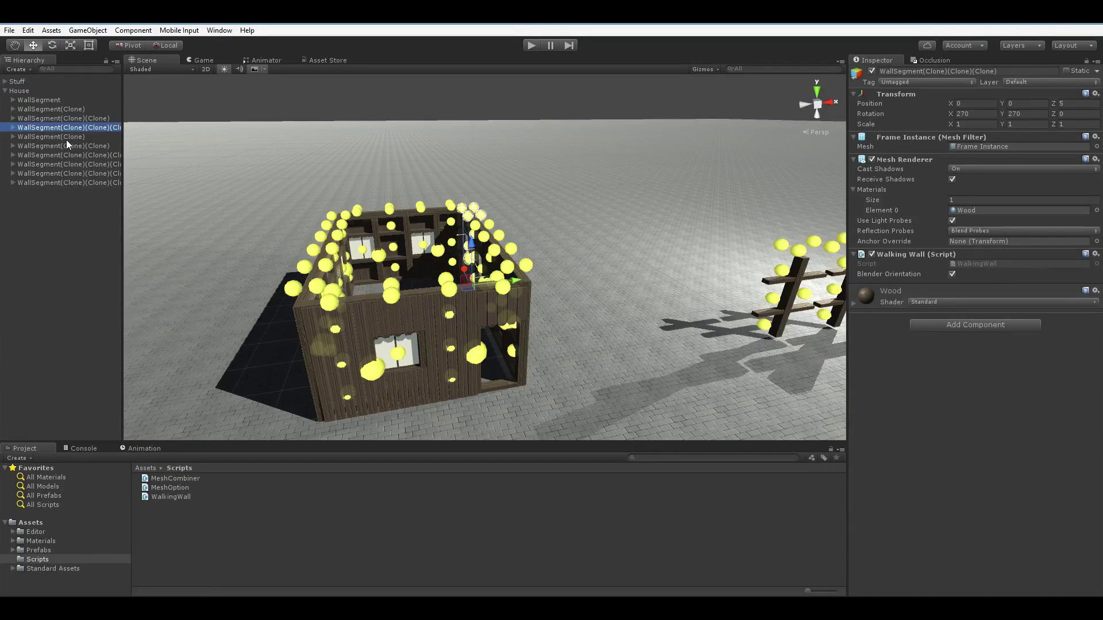
left_click(67, 139)
left_click(66, 154)
left_click(66, 179)
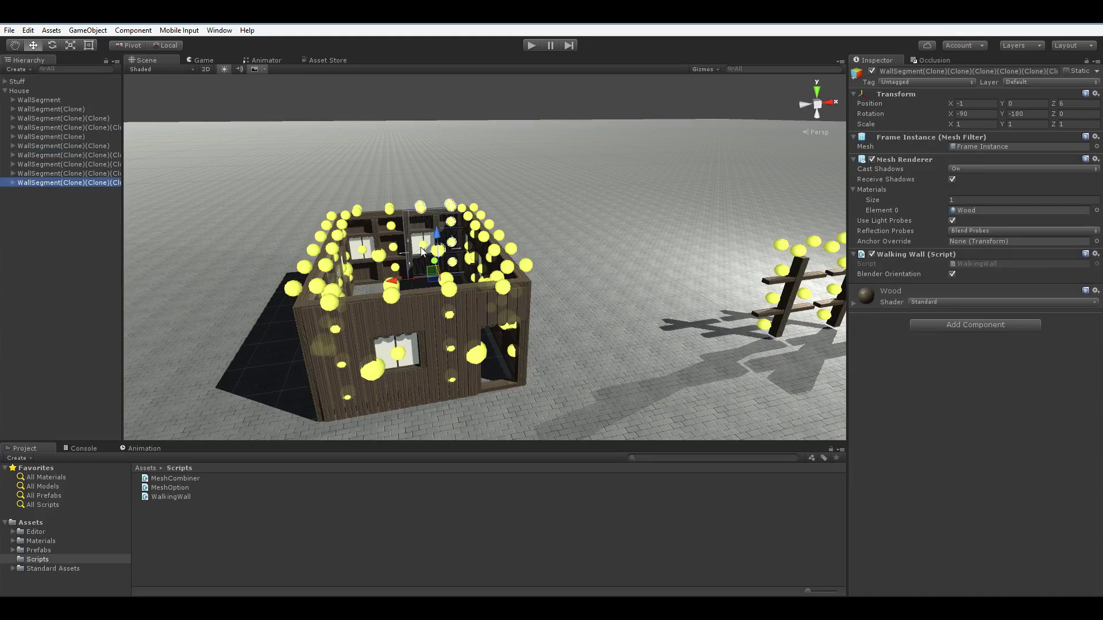
left_click_drag(505, 288, 549, 334, "alt")
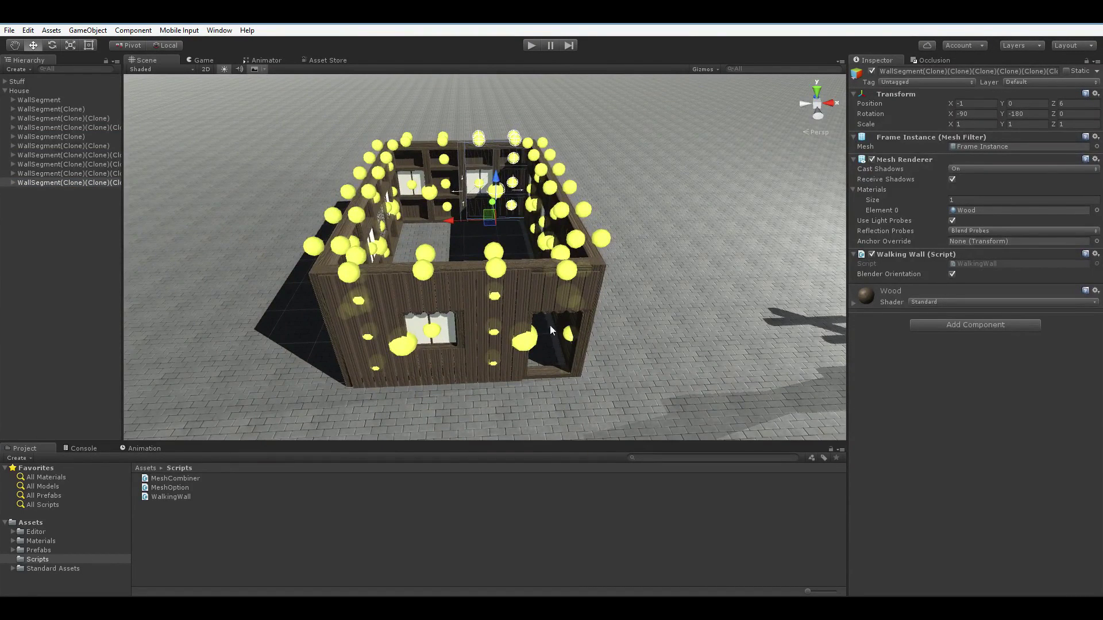
left_click(436, 294)
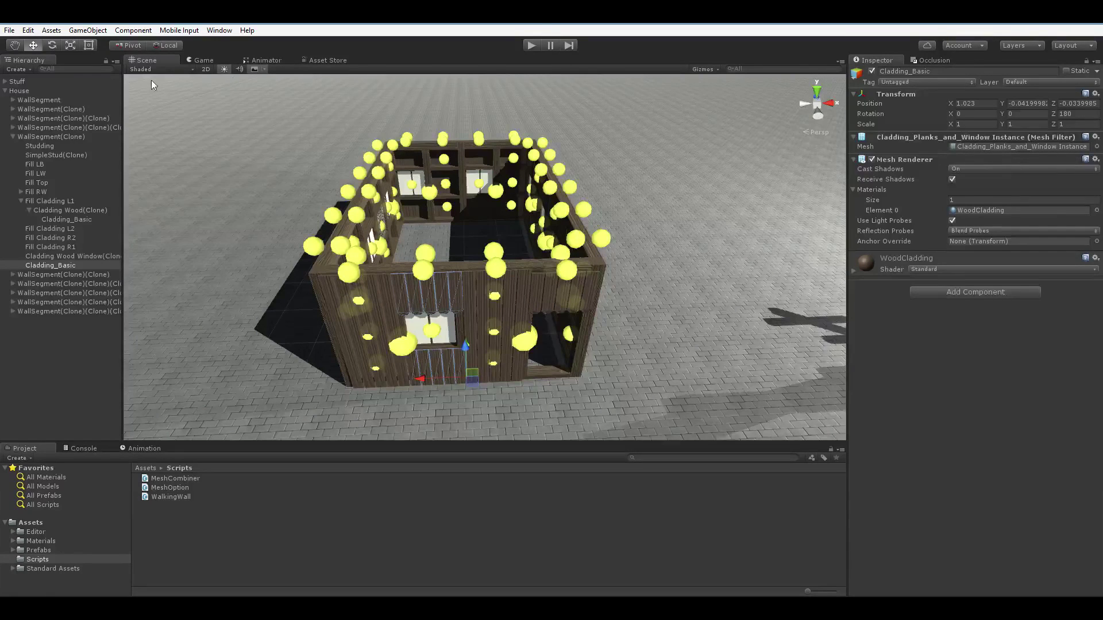
Step: Add a Mesh Renderer and a Mesh Filter component to House
left_click(86, 91)
left_click(989, 166)
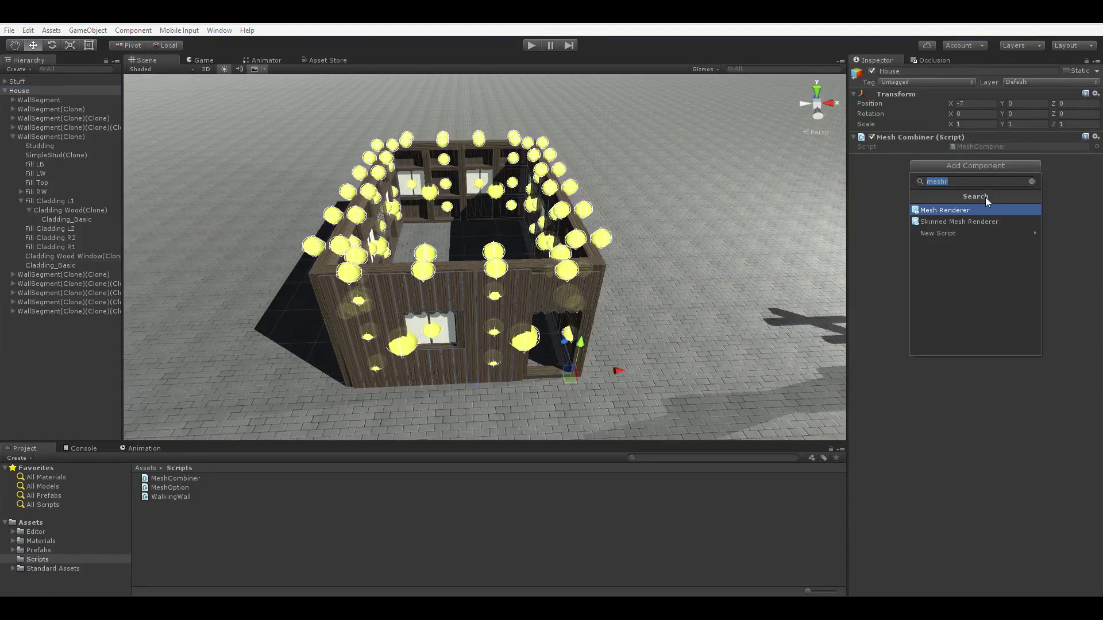
left_click(985, 201)
left_click(985, 261)
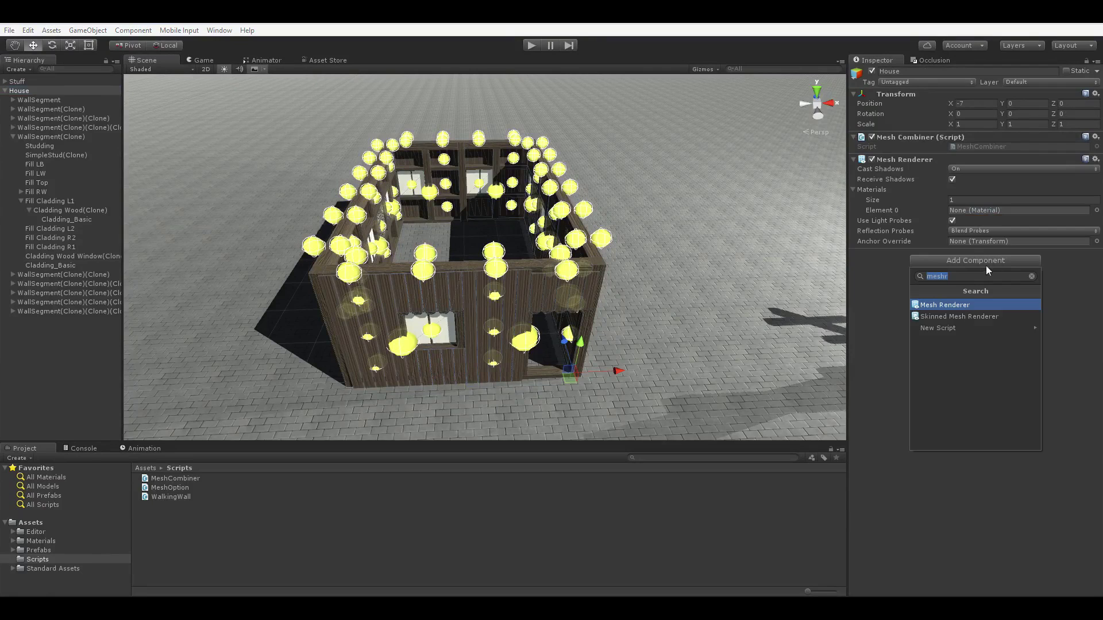
type("meshf")
key("Return")
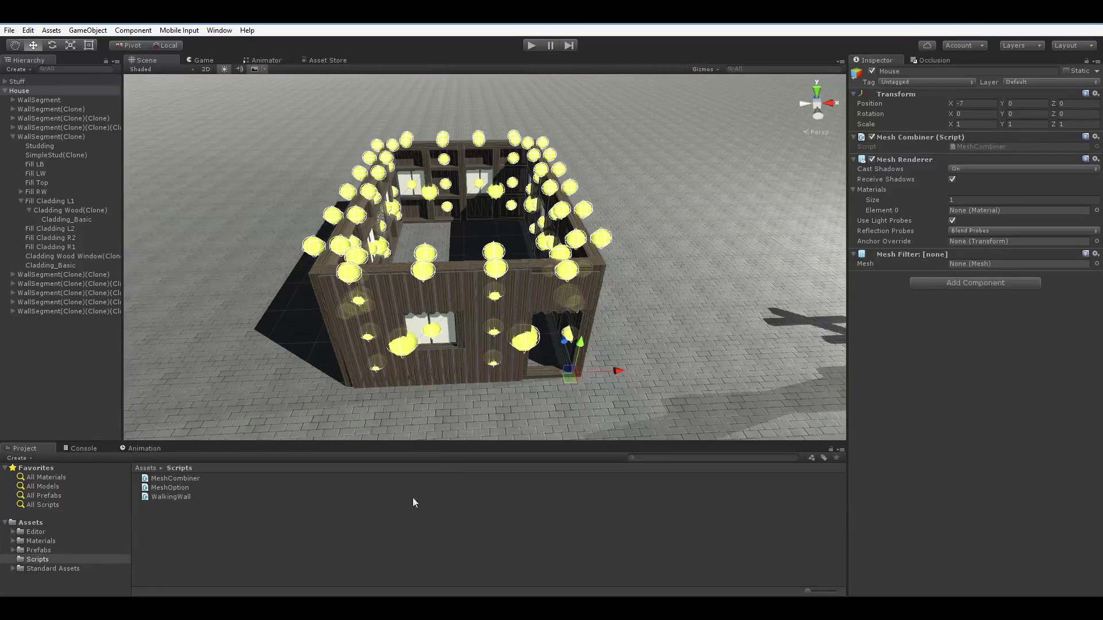
Step: Select the MeshCombiner script in the Scripts folder to view its default code
left_click(252, 479)
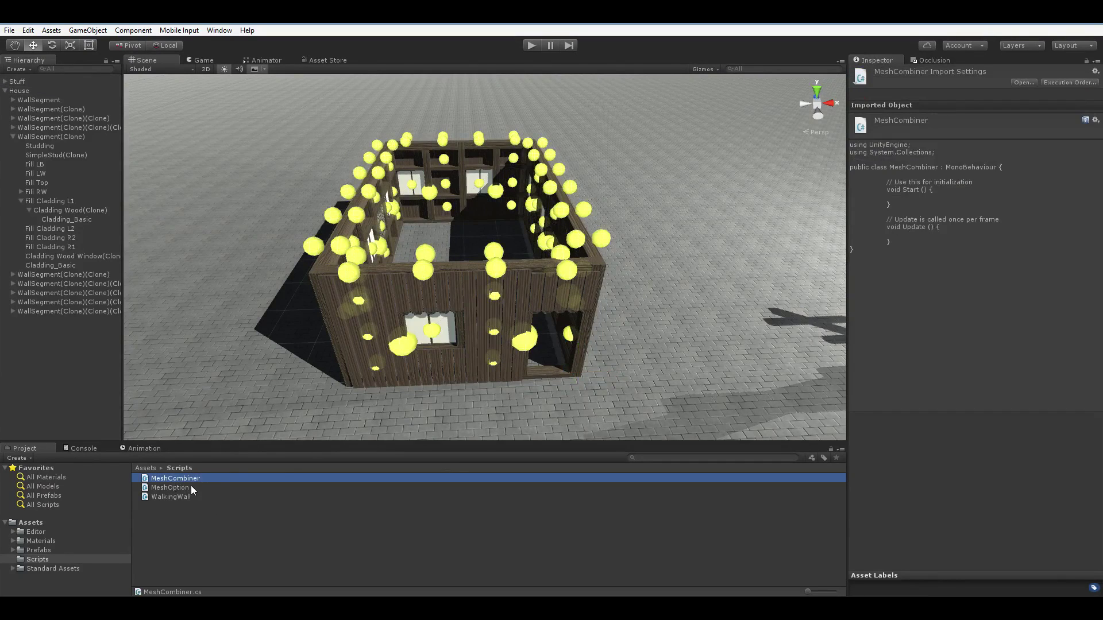
left_click_drag(464, 398, 603, 373, "alt")
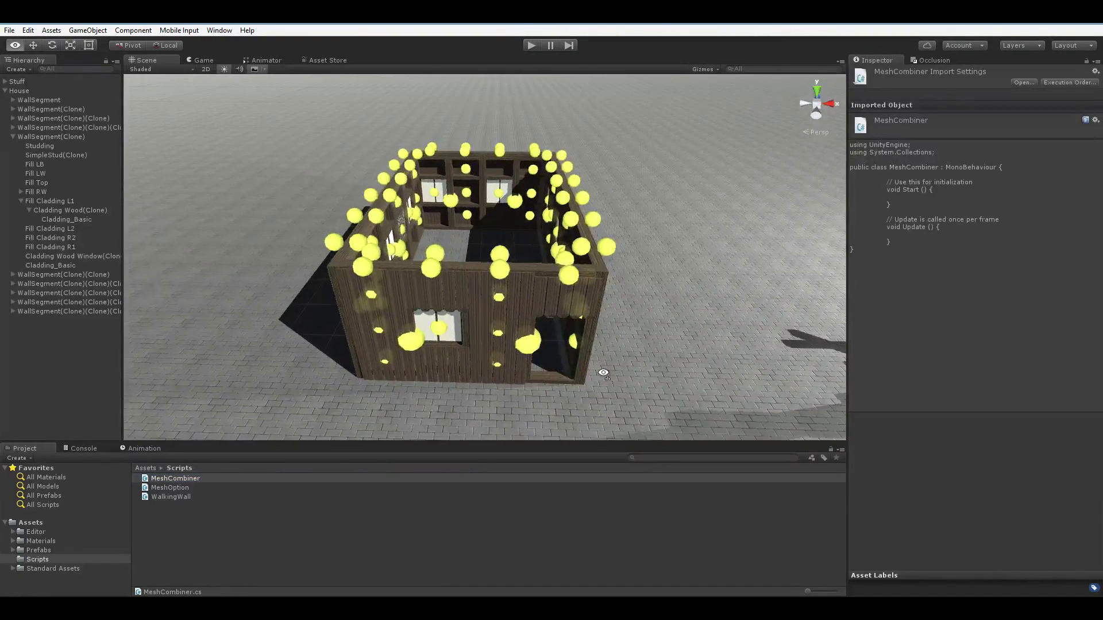
Step: Create a C# script named MeshCombinerEditor in the Editor folder and open it for editing in MonoDevelop
left_click(93, 528)
right_click(194, 529)
mouse_move(271, 323)
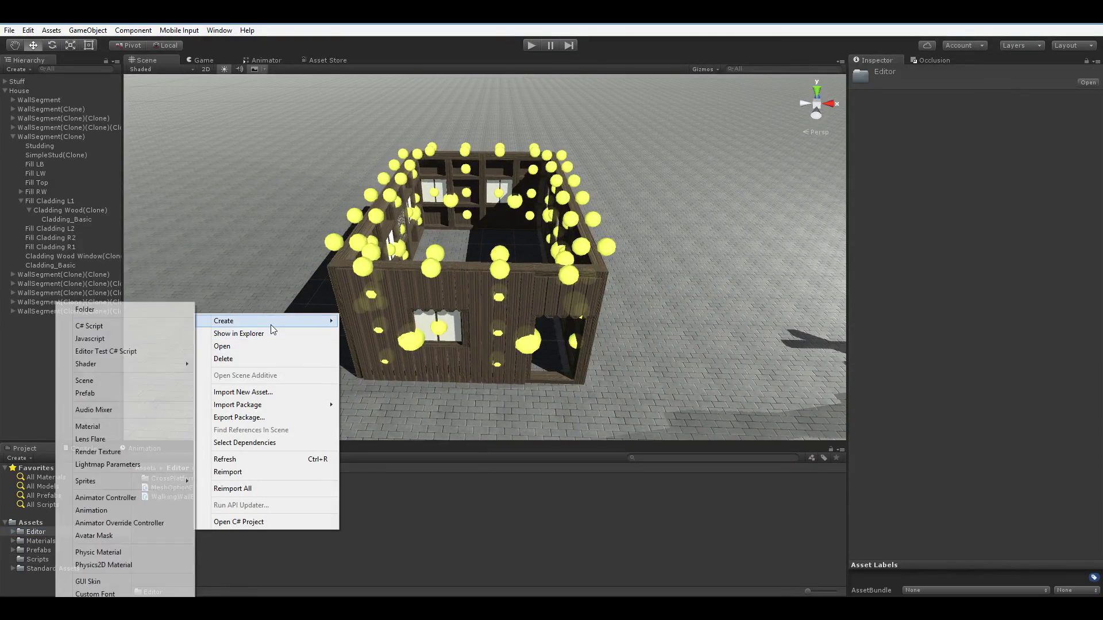
left_click(172, 326)
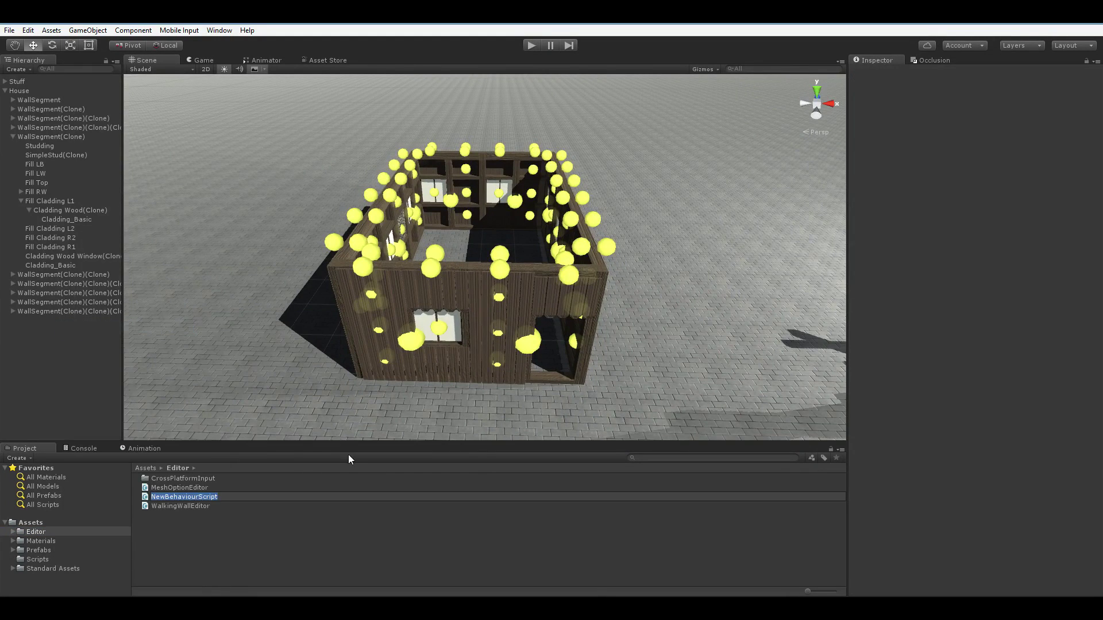
type("MeshCombinerEditor")
key("Return")
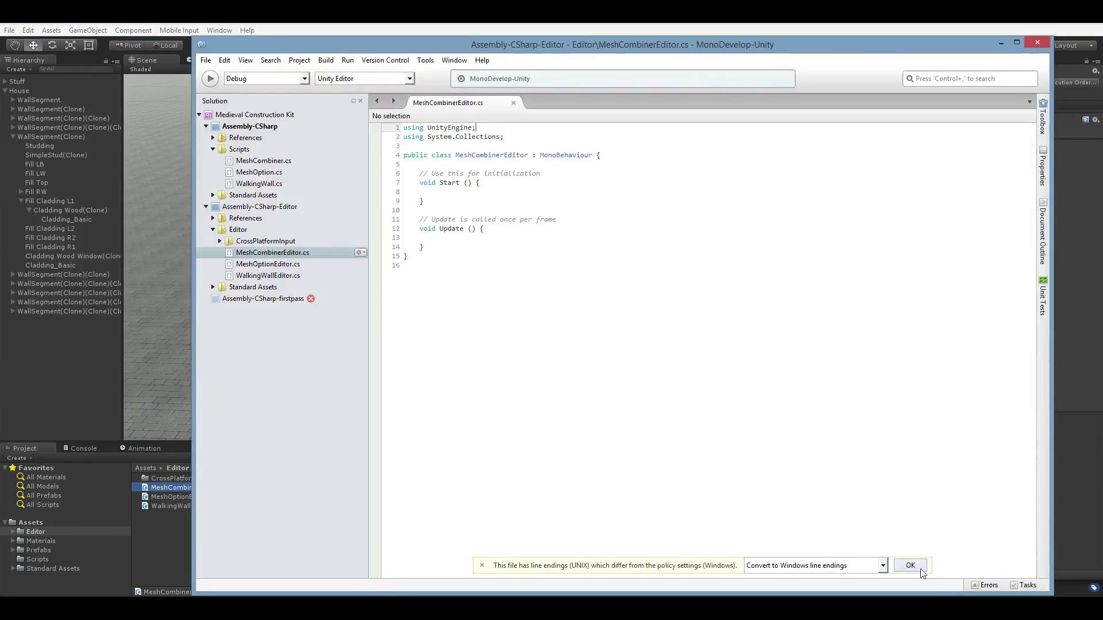
Step: Convert the MeshCombinerEditor script to Windows line endings
left_click(919, 569)
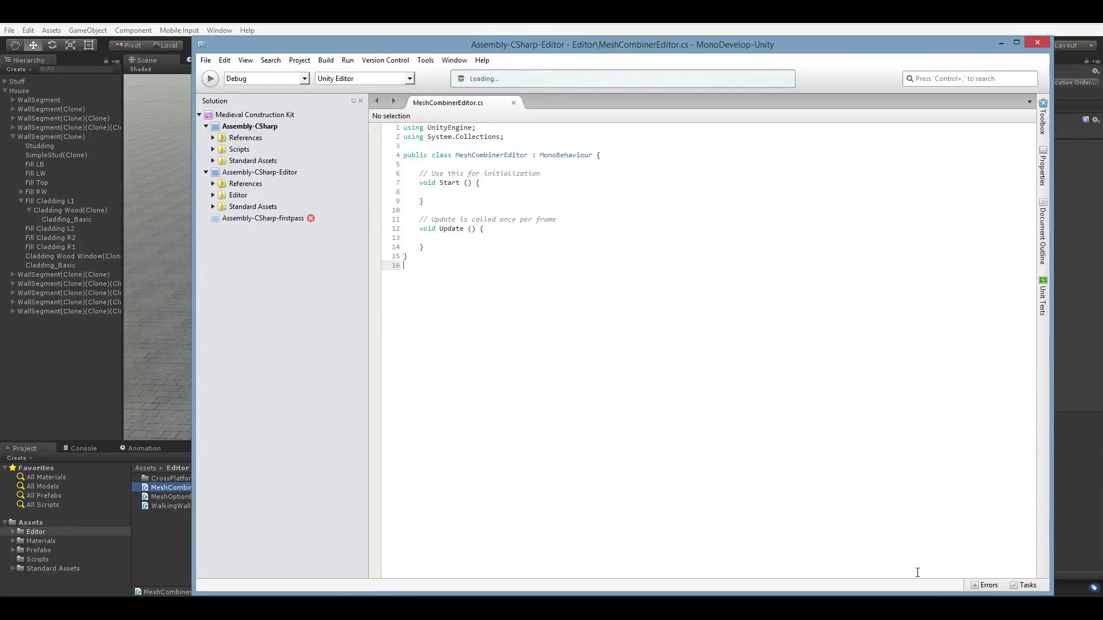
left_click(1025, 585)
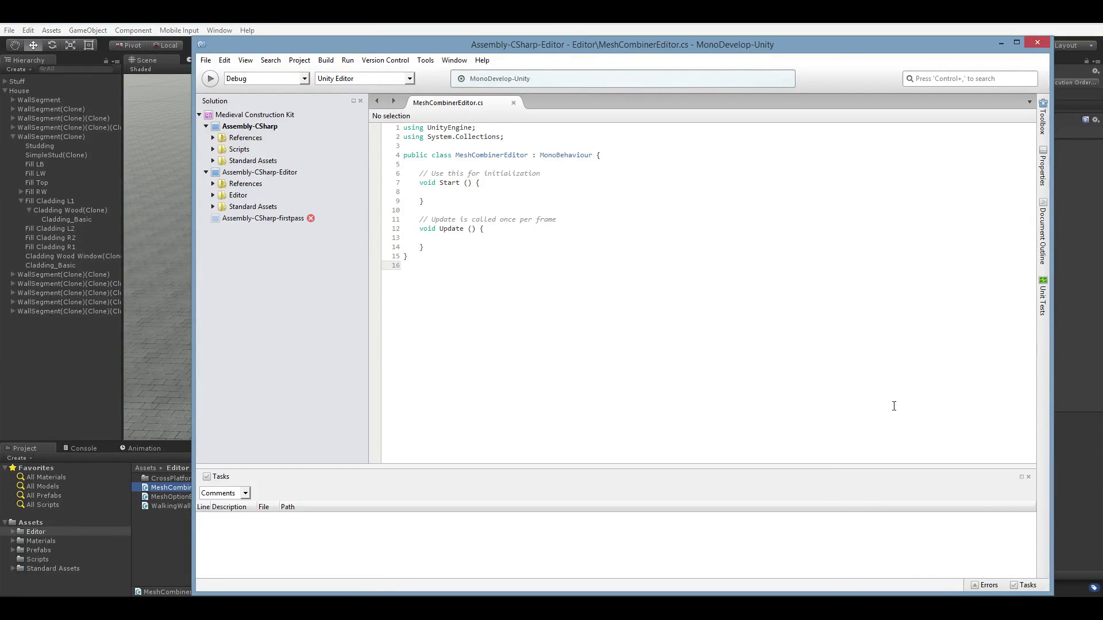
left_click(1029, 477)
left_click(579, 201)
left_click(586, 173)
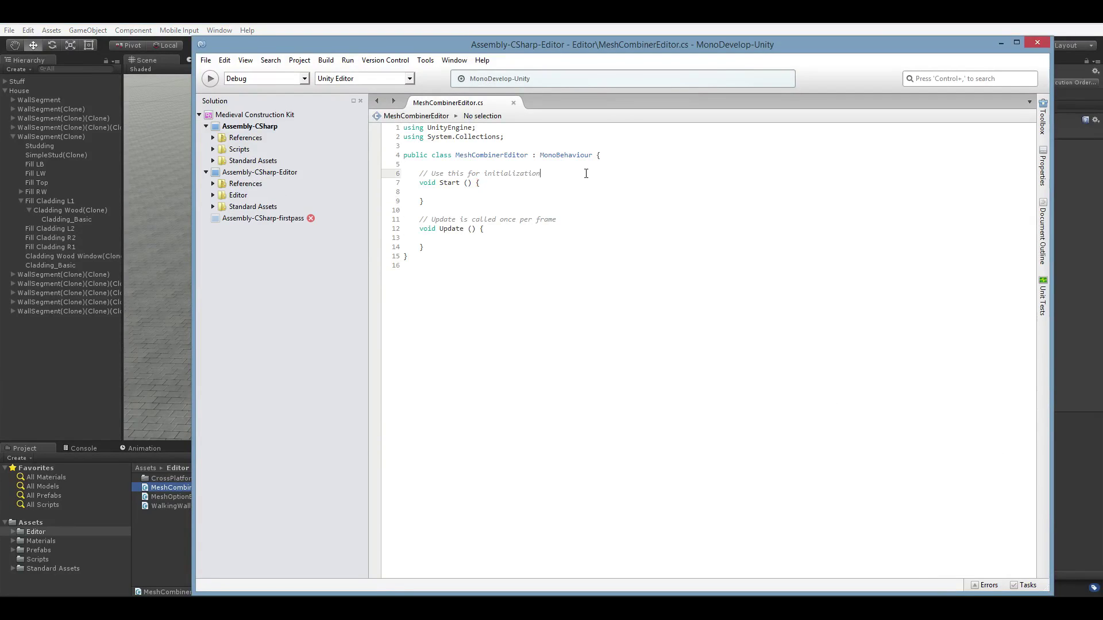
Step: Add a using directive for UnityEditor and make the MeshCombinerEditor class inherit from Editor
left_click(508, 131)
type("us")
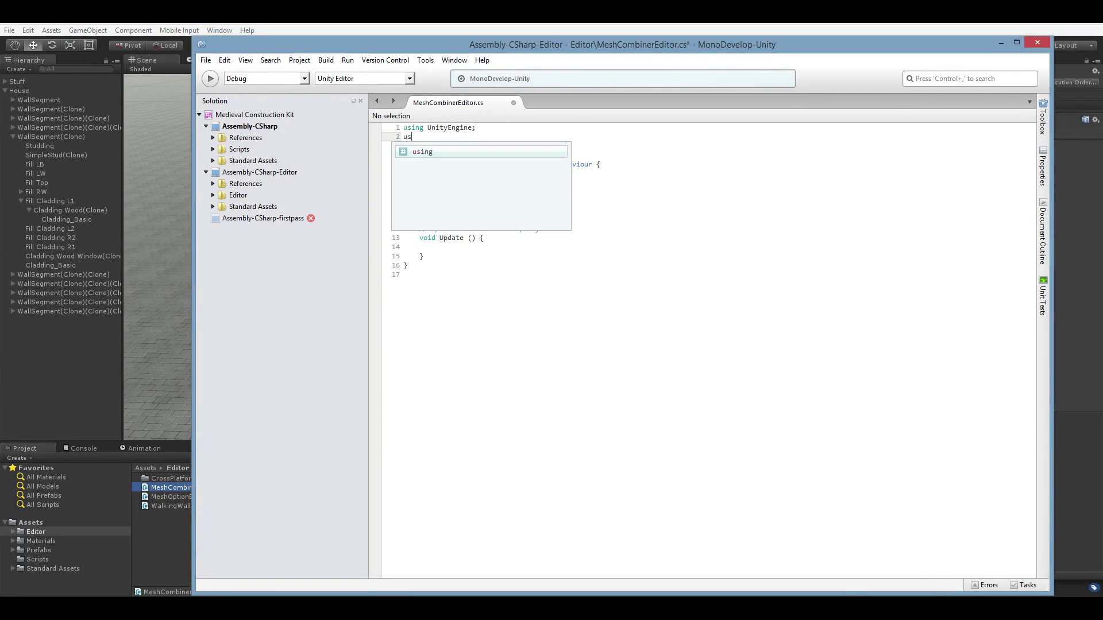
type("ing UnityEdi")
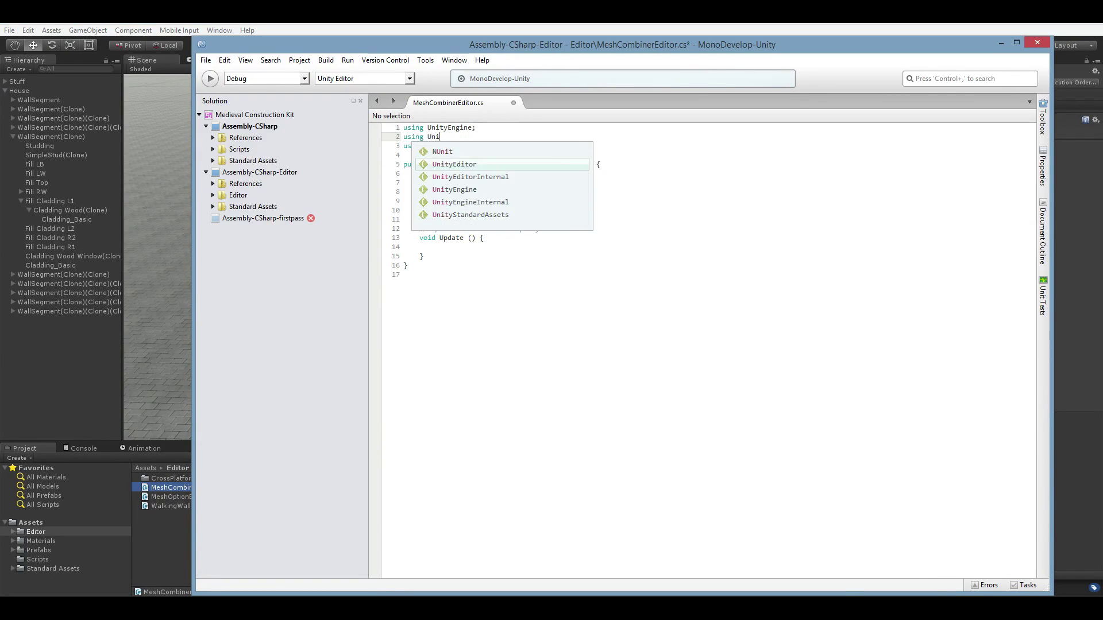
key("Return")
type(";")
left_click(474, 164)
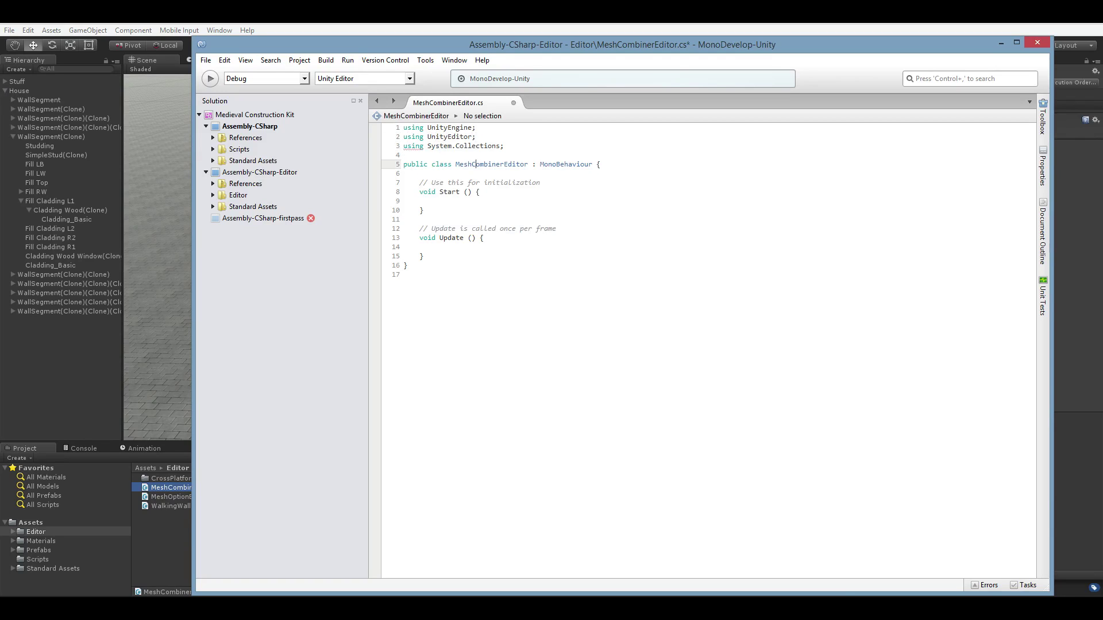
double_click(566, 164)
type("Editor")
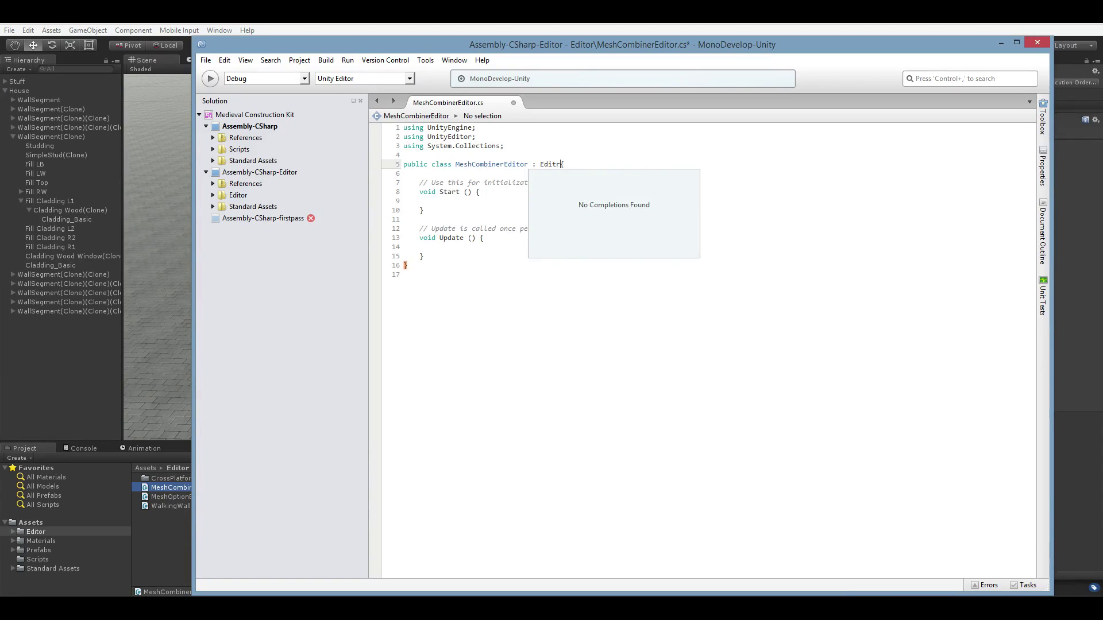
Step: Add the attribute [CustomEditor (typeof(MeshCombiner))] above the MeshCombinerEditor class declaration
key("Up")
key("Return")
type("[Custom")
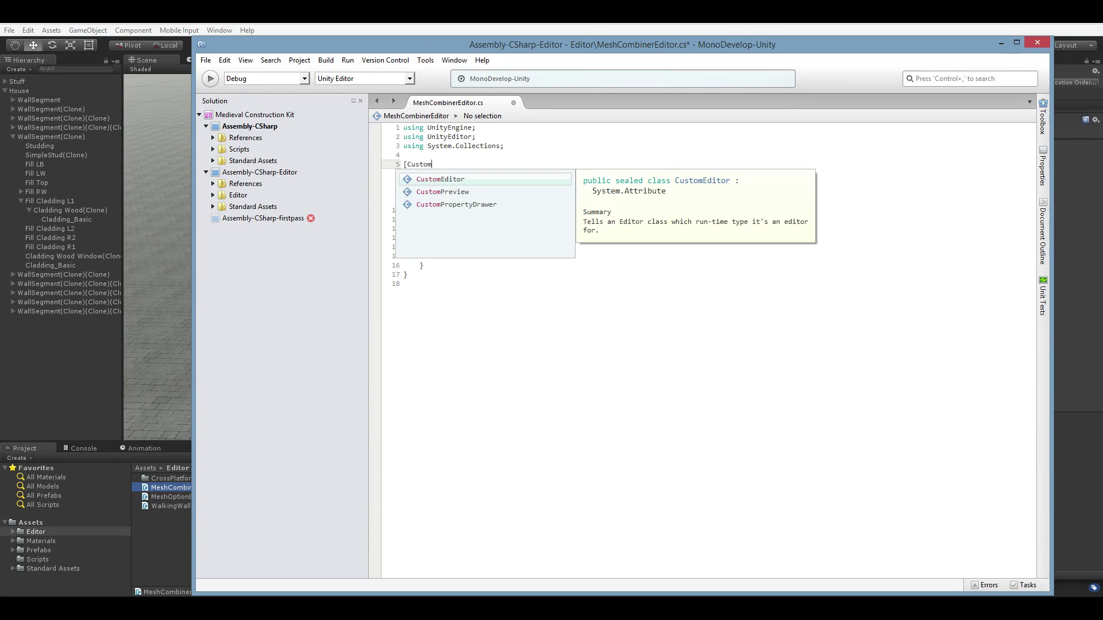
key("Return")
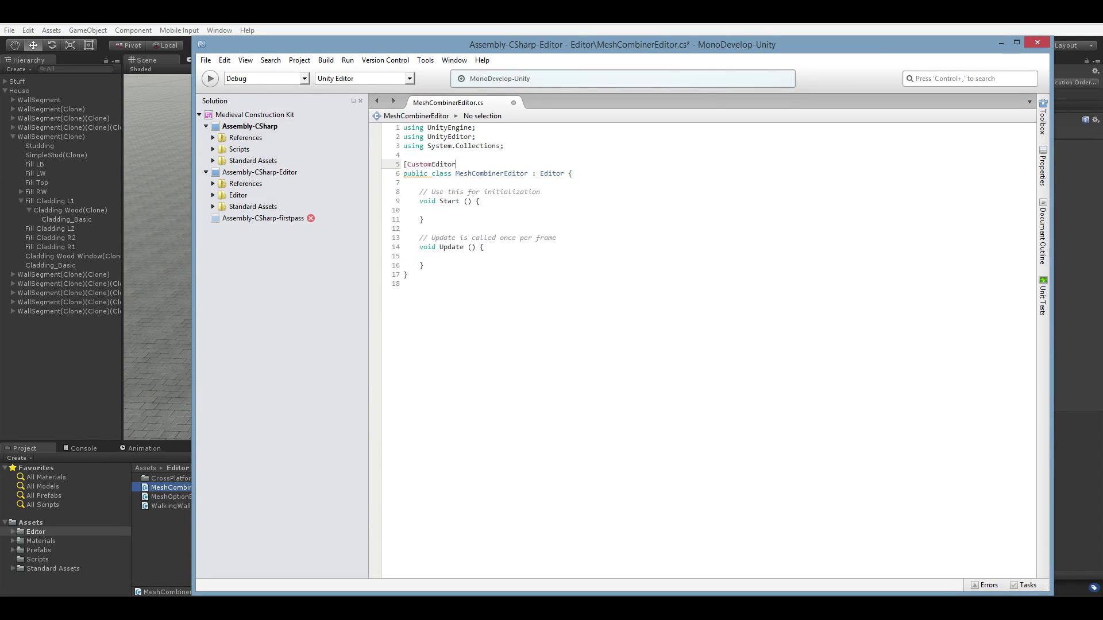
type("(typeof(Mes")
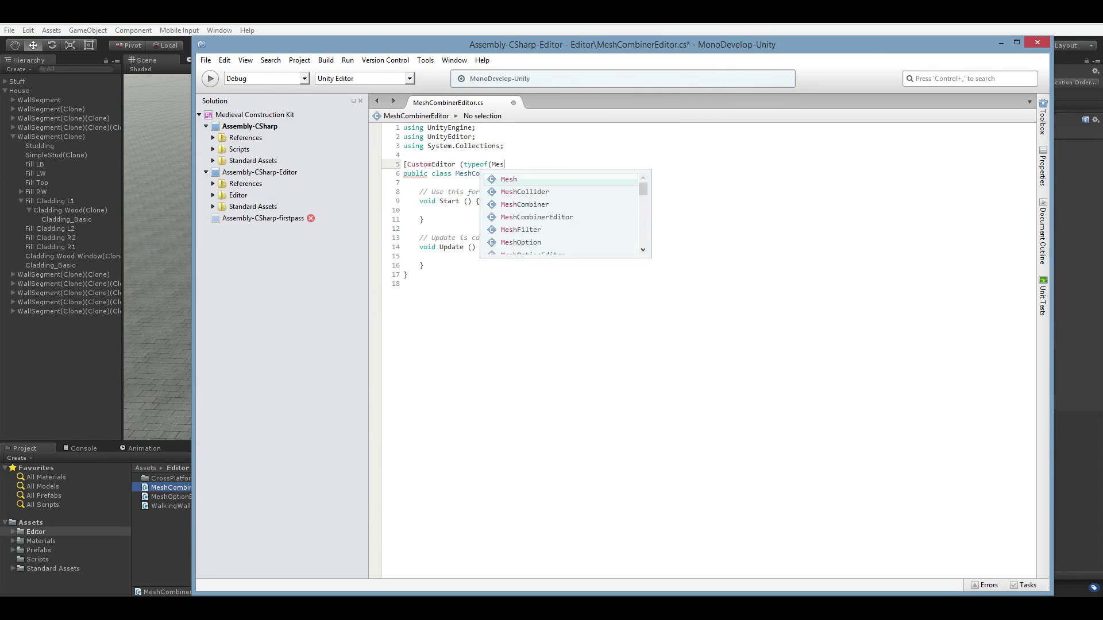
type("hCombiner))]")
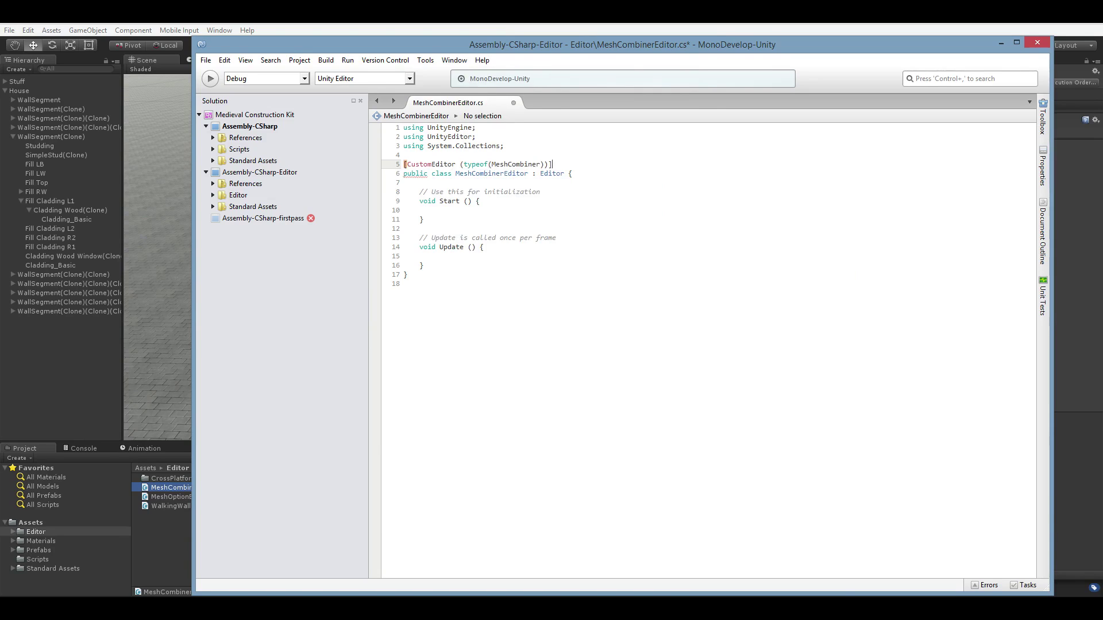
Step: Delete the default Start and Update methods with their comments from the MeshCombinerEditor class
key("Down")
key("Down")
key("shift+Down")
key("shift+Down")
key("shift+Down")
key("shift+Down")
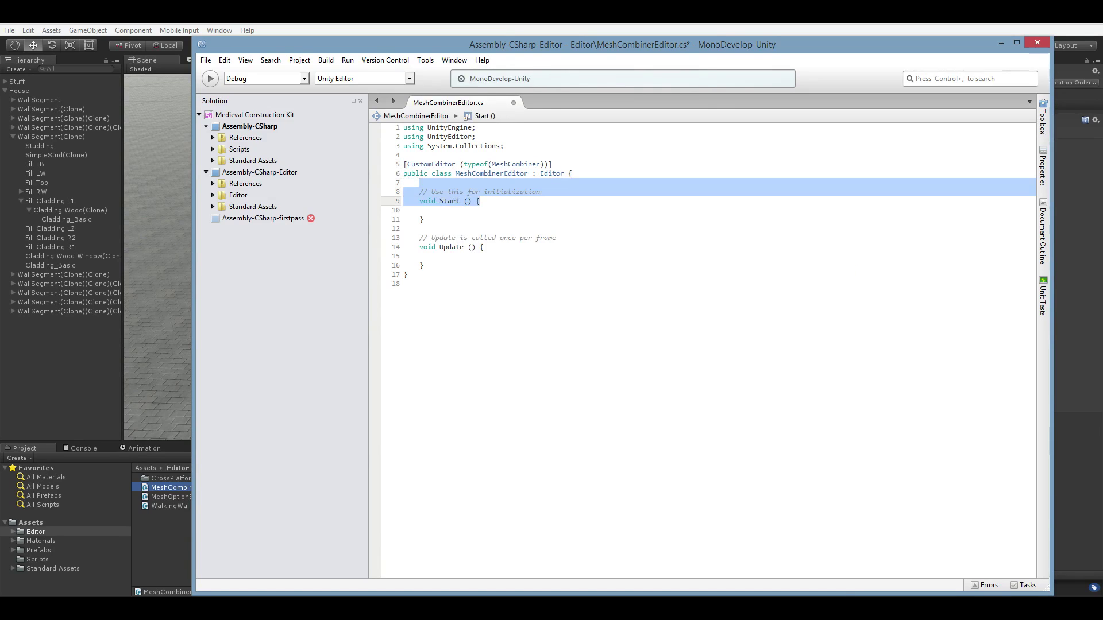
key("shift+Down")
key("shift+Down")
key("shift+Down")
key("shift+Down")
key("shift+Down")
key("Delete")
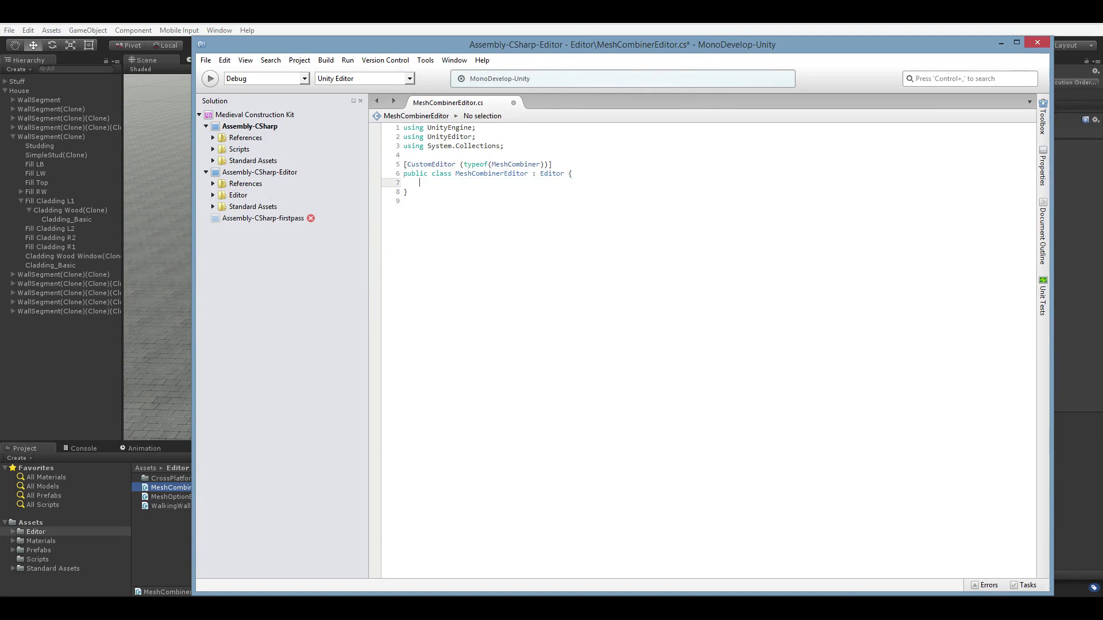
Step: Copy the OnSceneGUI method from the MeshOptionEditor script into the body of the MeshCombinerEditor class
left_click(95, 377)
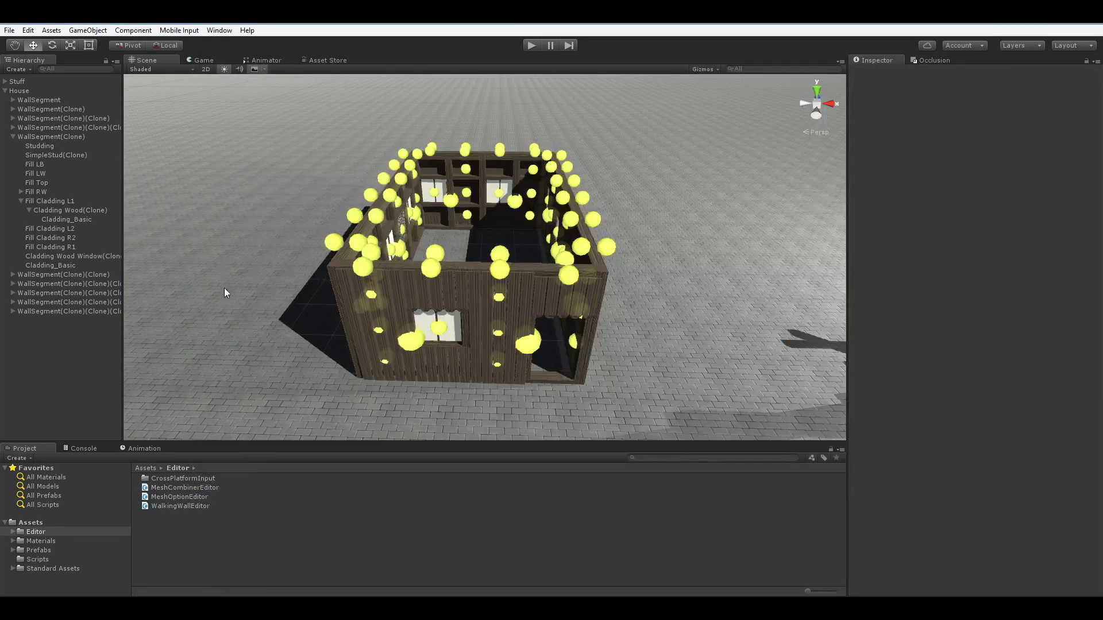
left_click(36, 93)
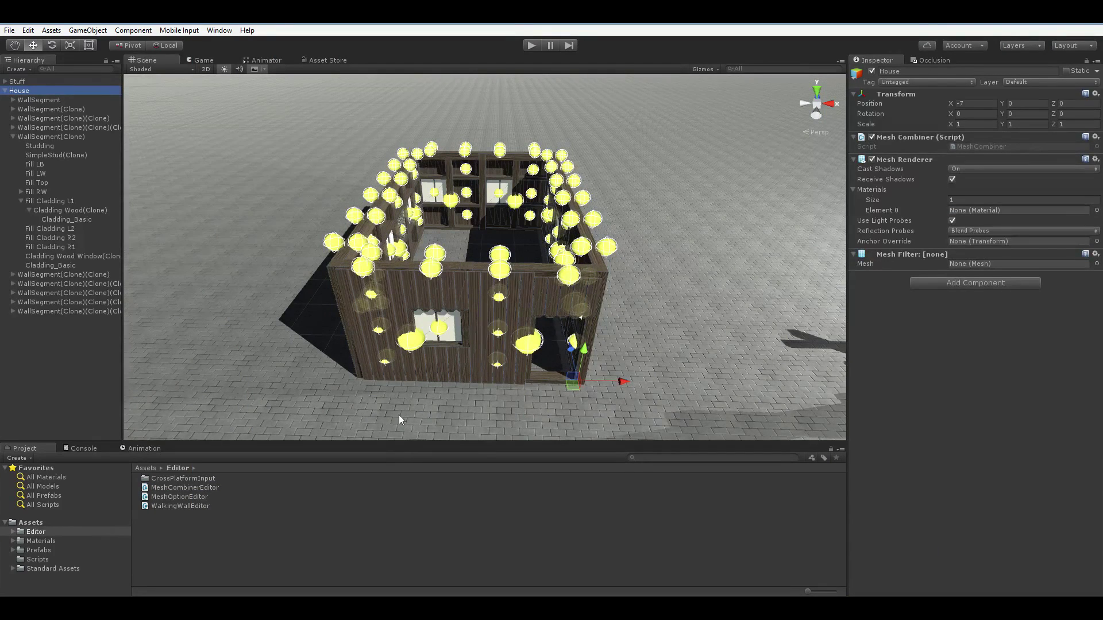
left_click(197, 498)
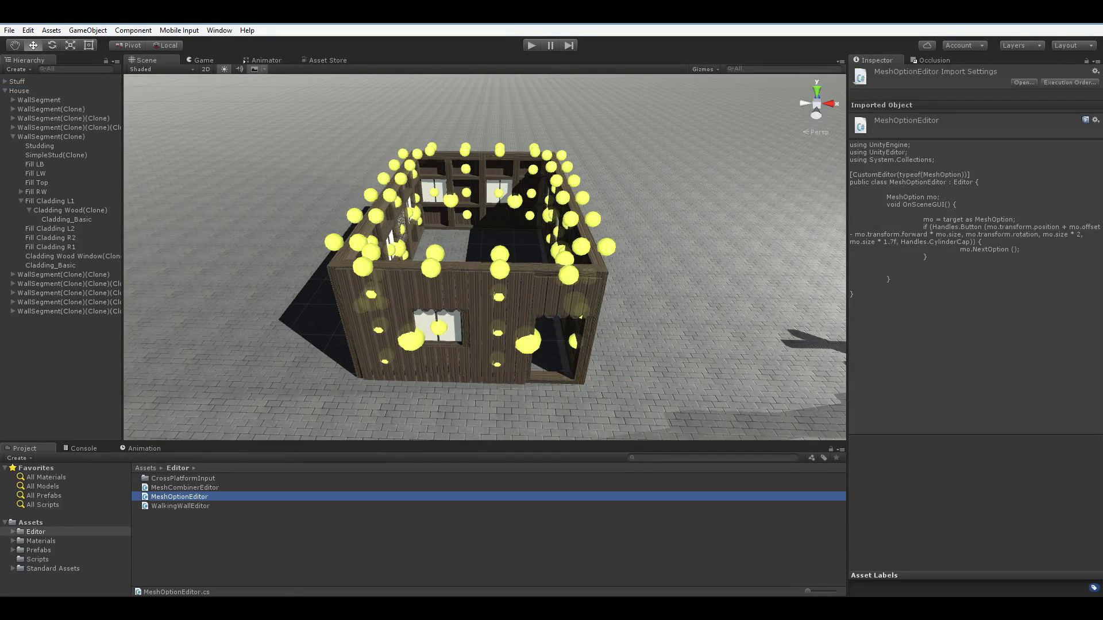
double_click(198, 497)
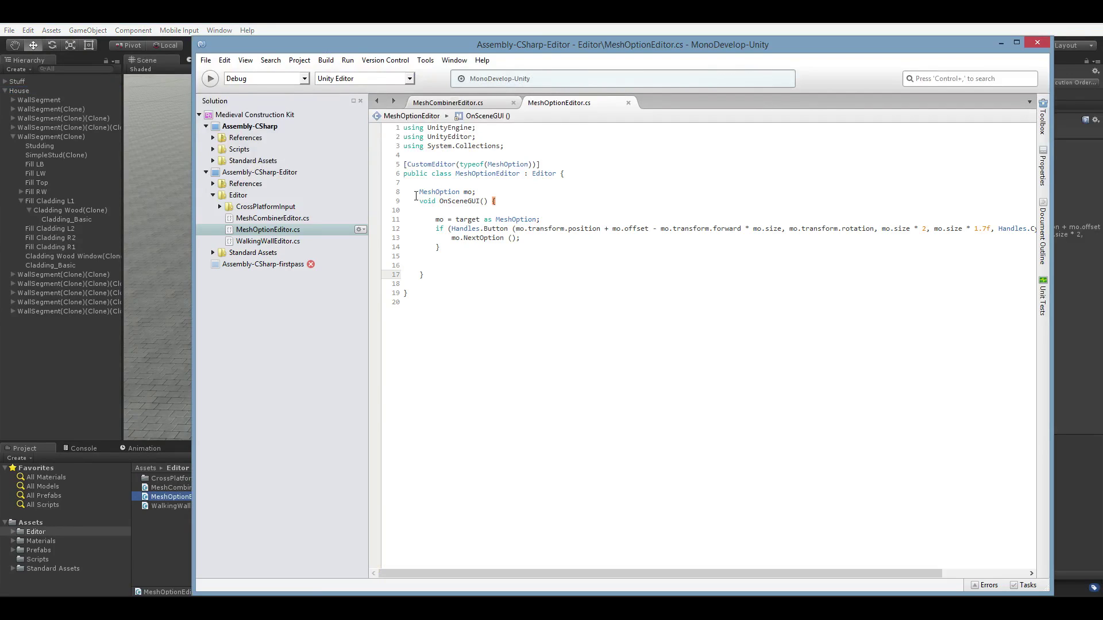
left_click_drag(415, 196, 452, 274)
key("ctrl+c")
left_click(467, 106)
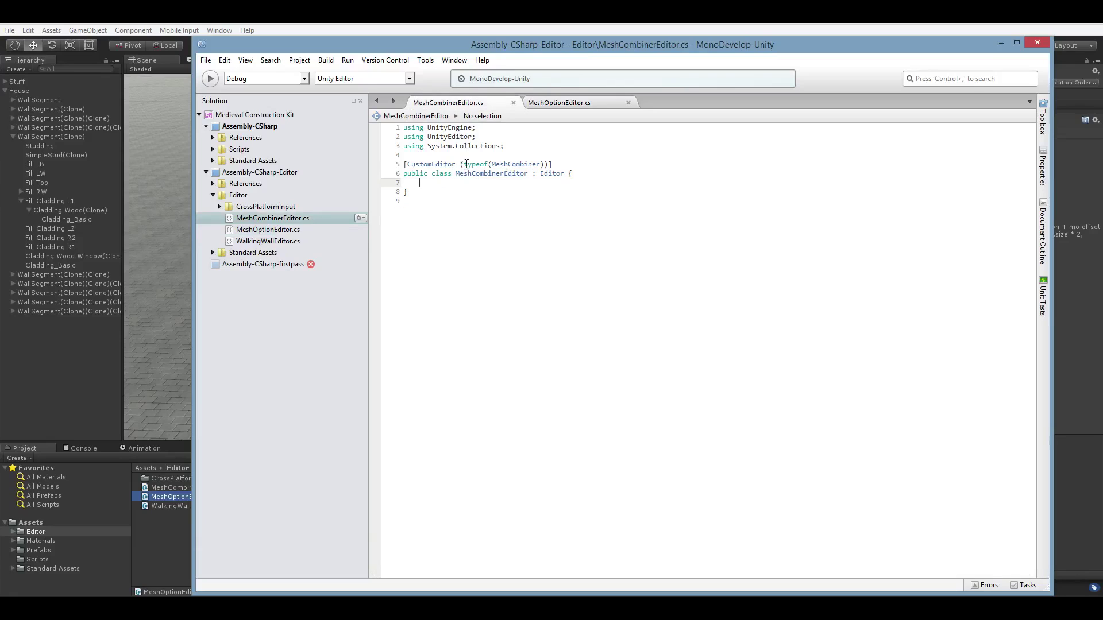
key("ctrl+v")
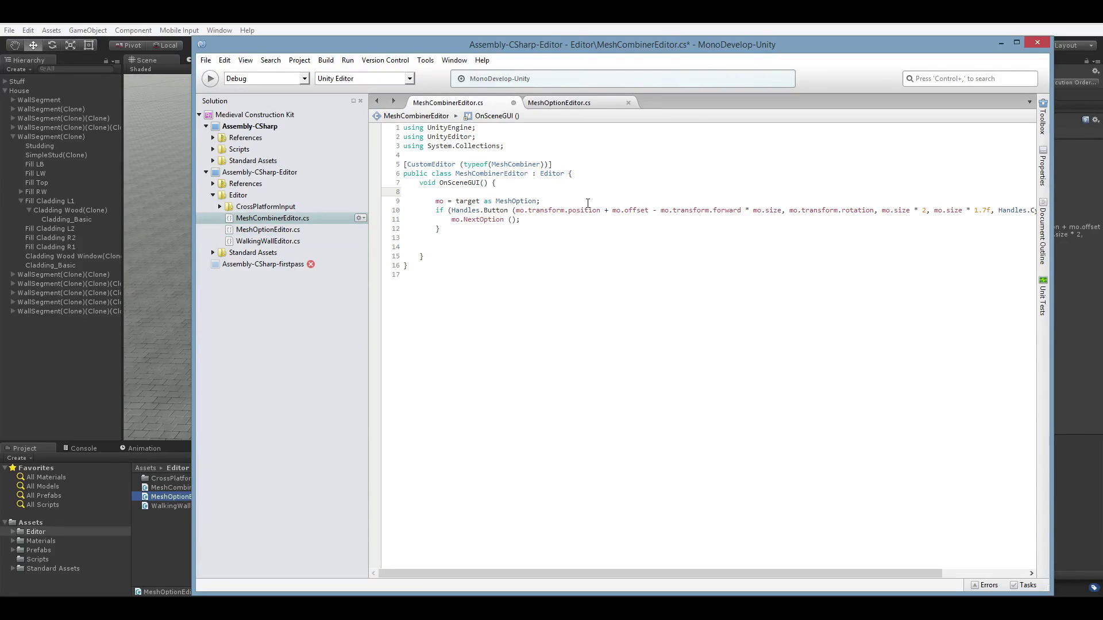
Step: Remove the MeshOption target assignment and the mo.NextOption call from the pasted OnSceneGUI method
key("shift+Down")
key("shift+Down")
key("Delete")
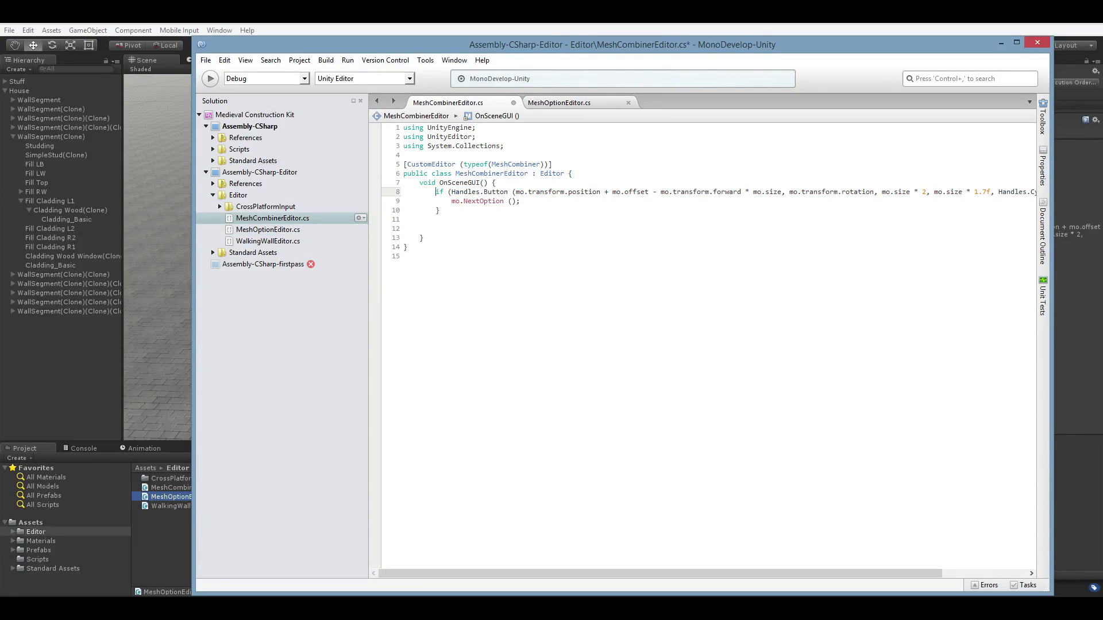
key("shift+Down")
key("Delete")
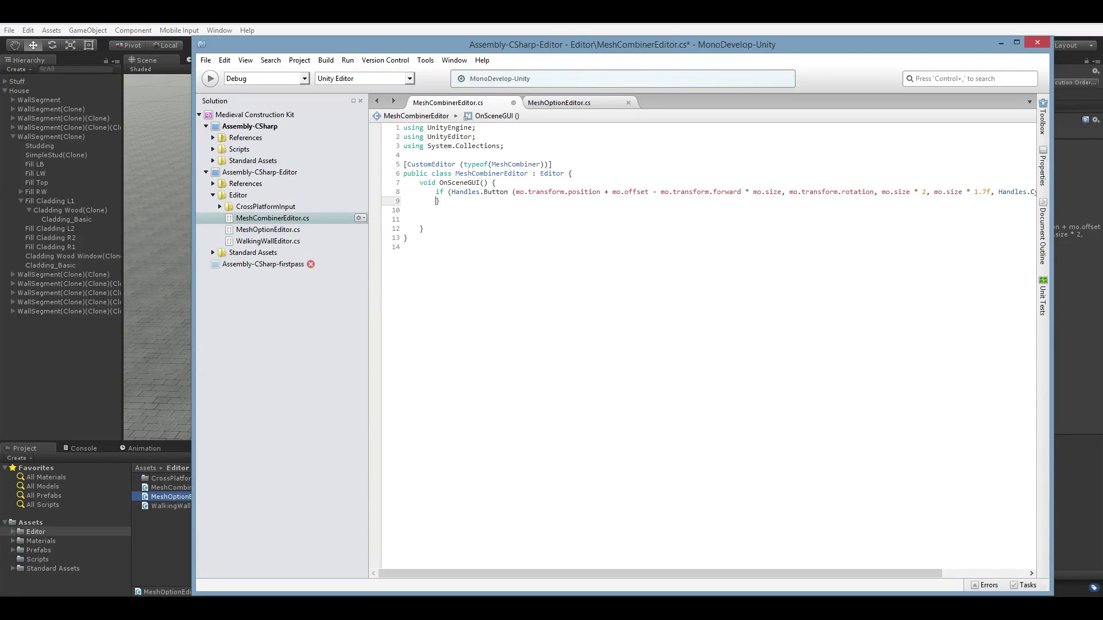
Step: Cut all arguments out of the Handles.Button call, leaving its parentheses empty
key("Up")
key("shift+End")
key("shift+Left")
key("shift+Left")
key("shift+Left")
key("shift+Left")
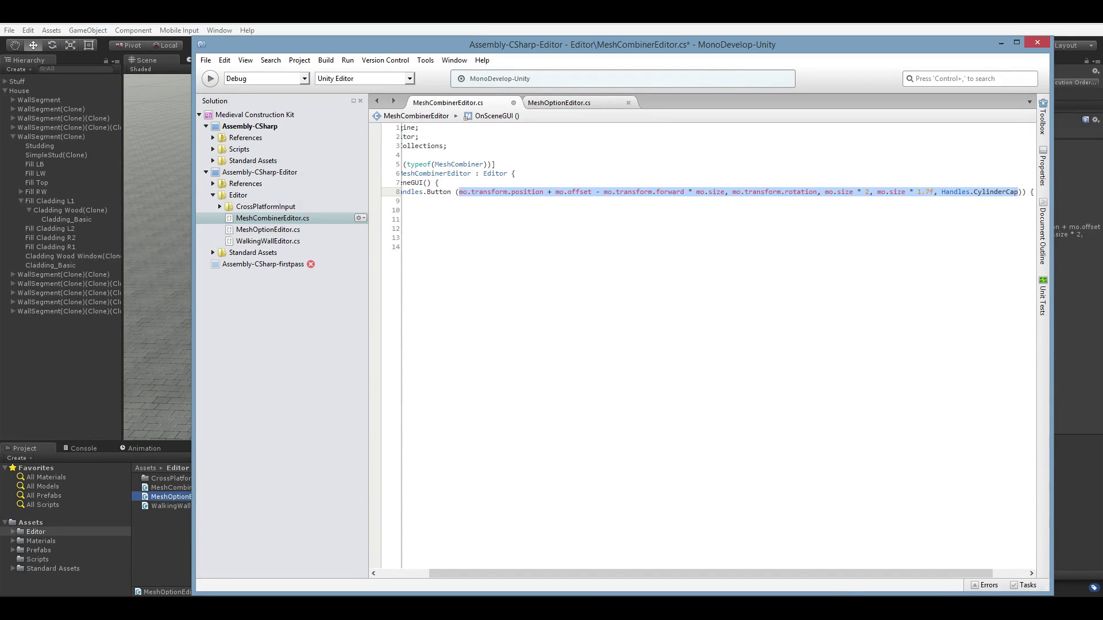
key("ctrl+x")
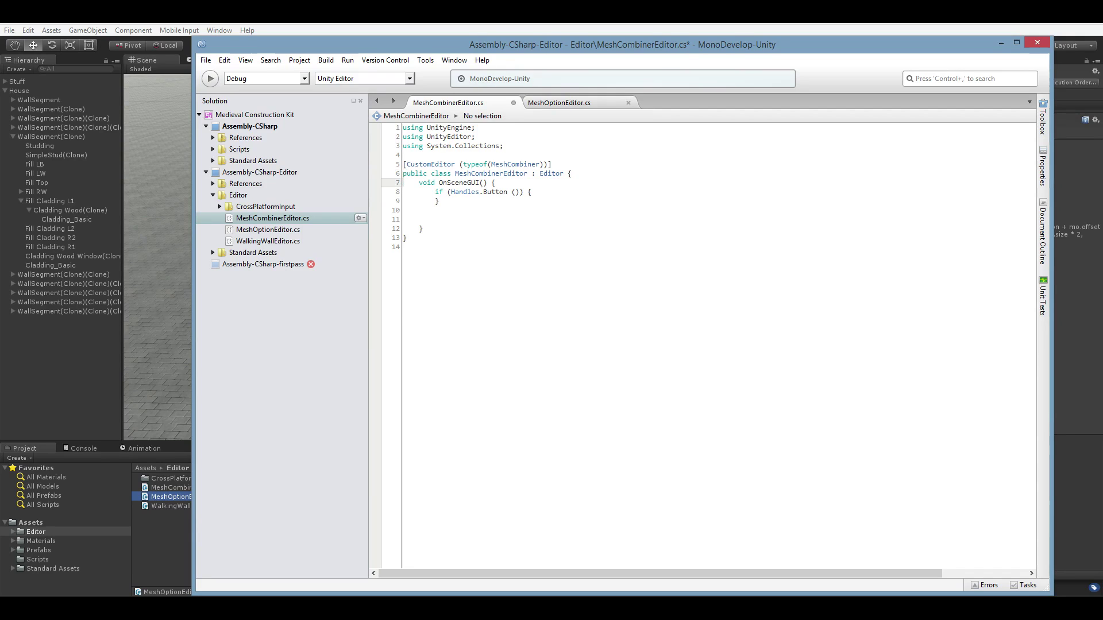
Step: Declare MeshCombiner mc = target as MeshCombiner; at the start of OnSceneGUI, above the button condition
left_click(495, 183)
key("Return")
key("Return")
key("Up")
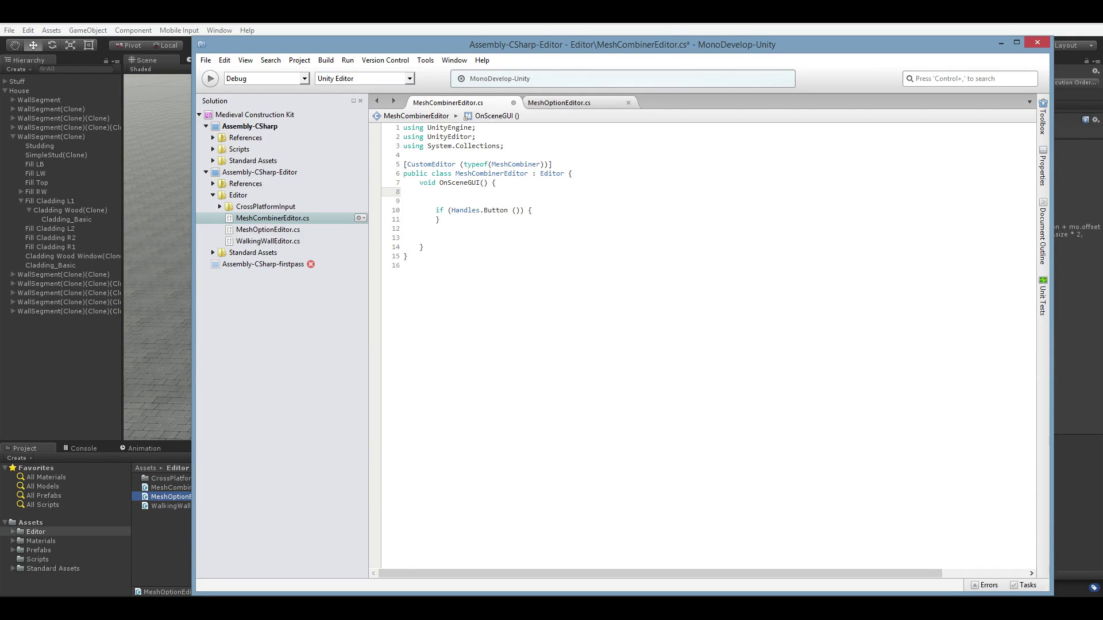
type("MeshCombin")
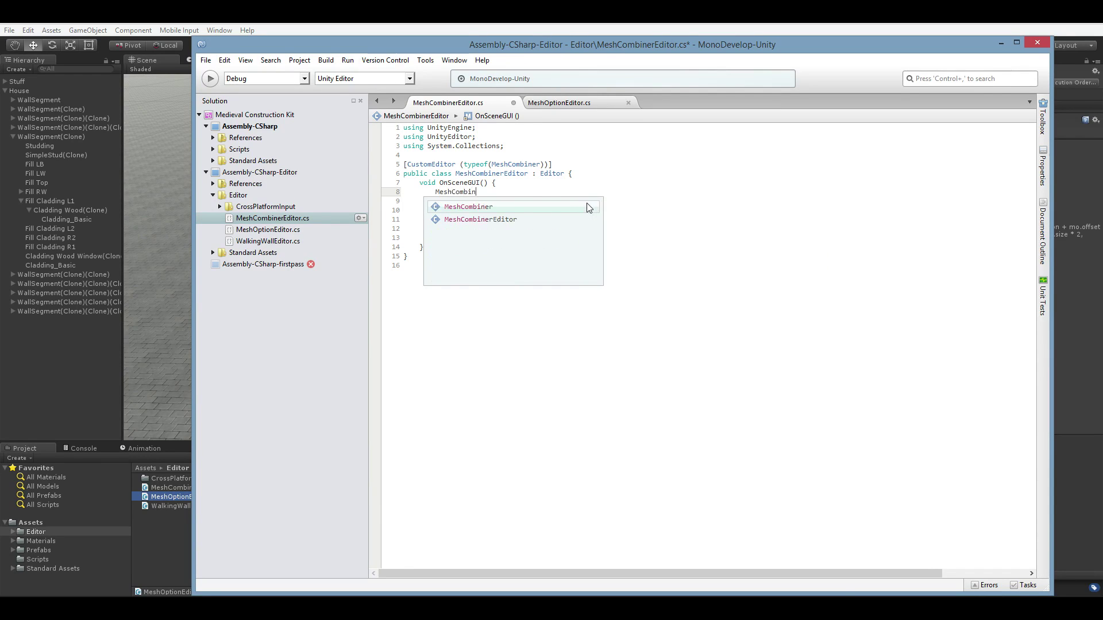
type("er mc = target as Me")
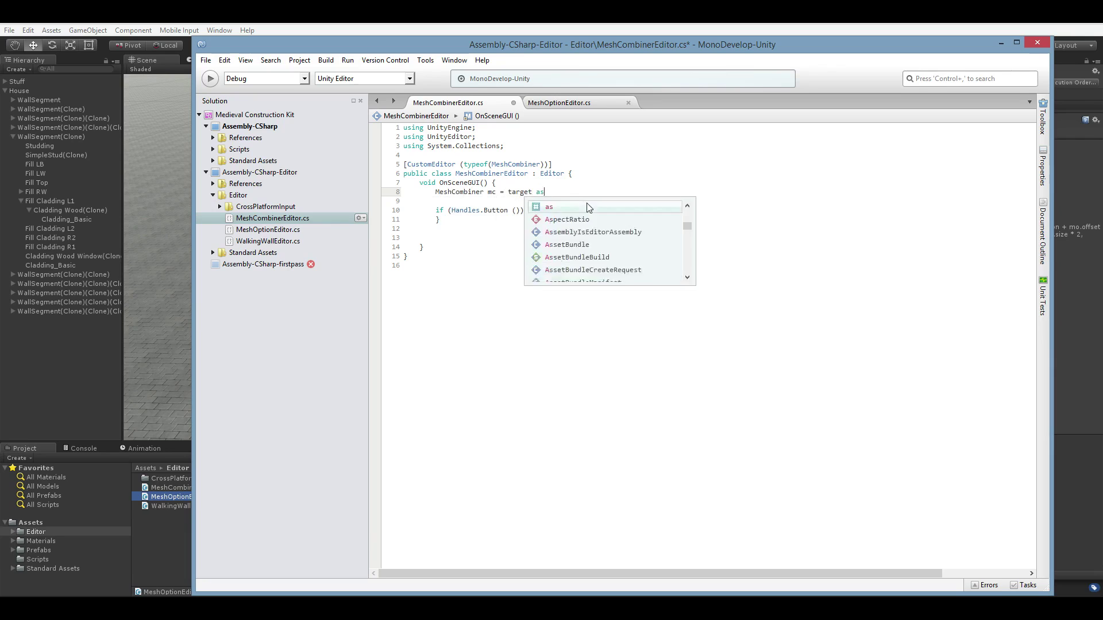
key("Return")
type(";")
key("Down")
key("Down")
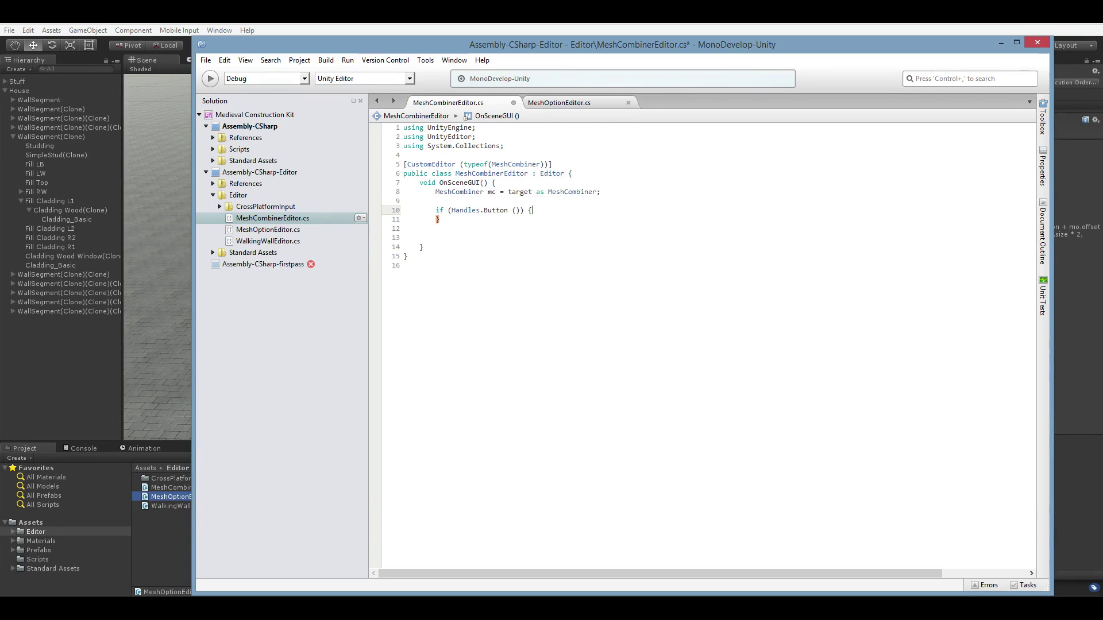
Step: Enter mc.transform.position+Vector3.up * 5 as the position argument of the Handles.Button call
key("Left")
key("Left")
key("Left")
key("Left")
key("ctrl+shift+space")
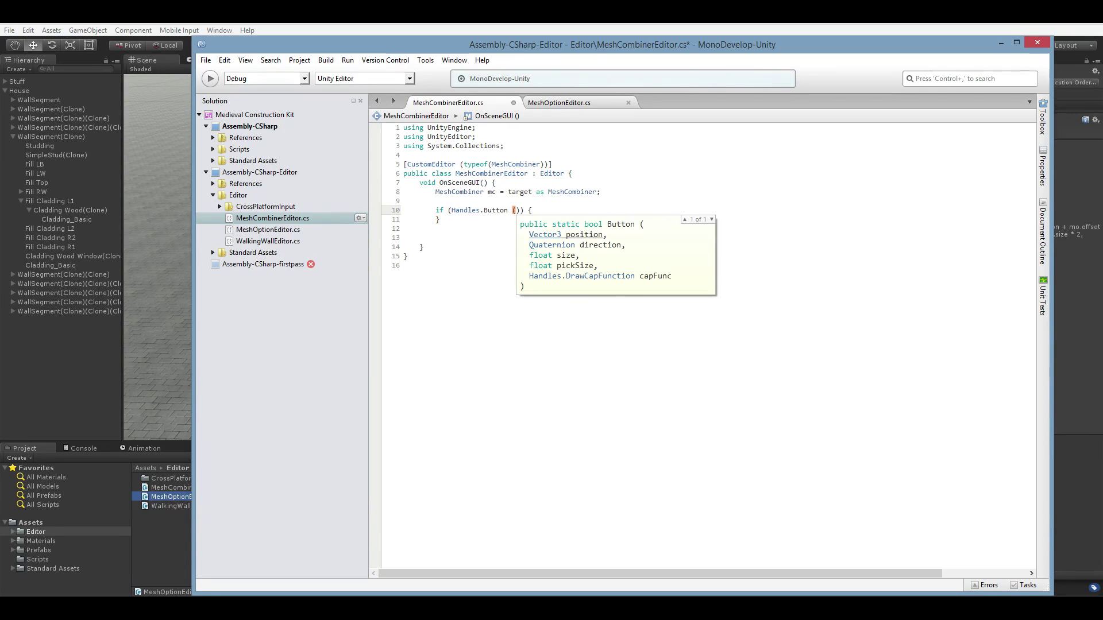
type("mc.transform.po")
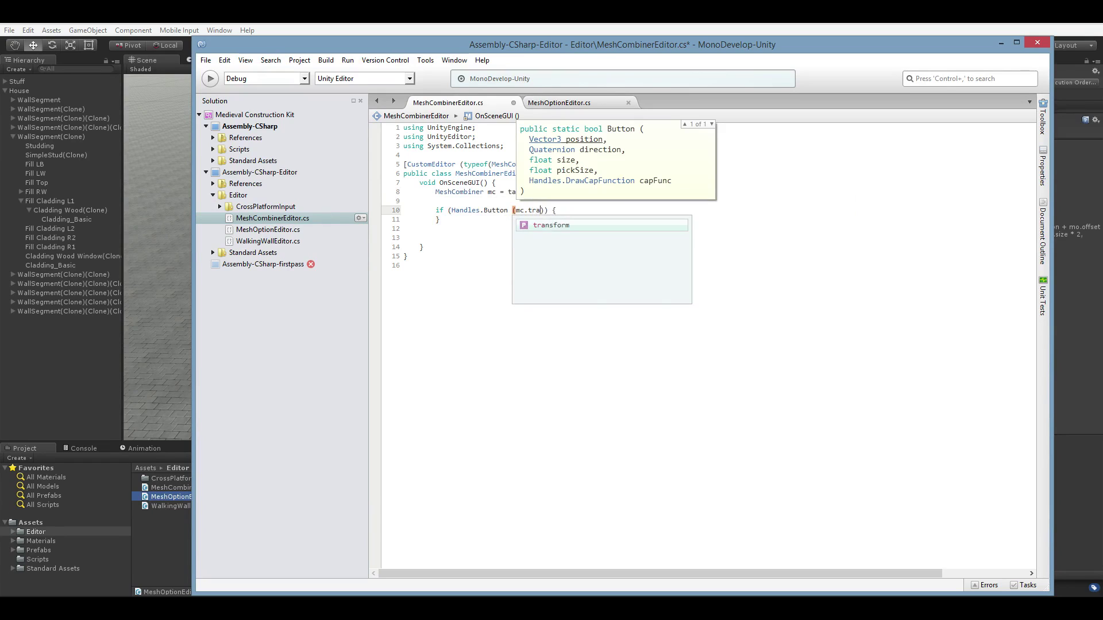
key("Return")
type("(mc.transform.position+")
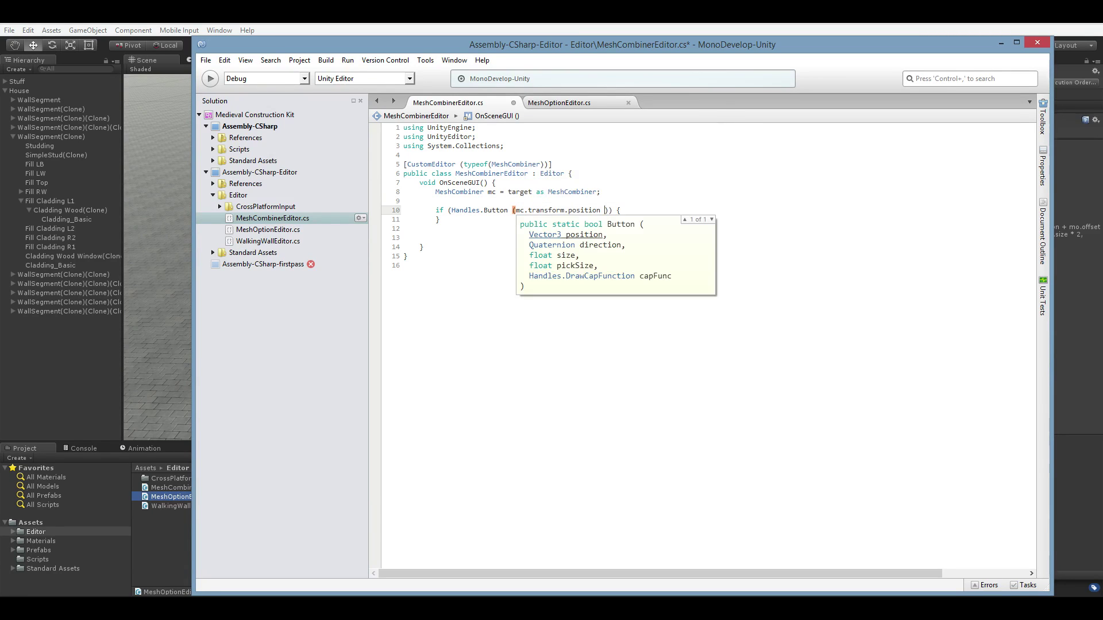
type("Vector3.u")
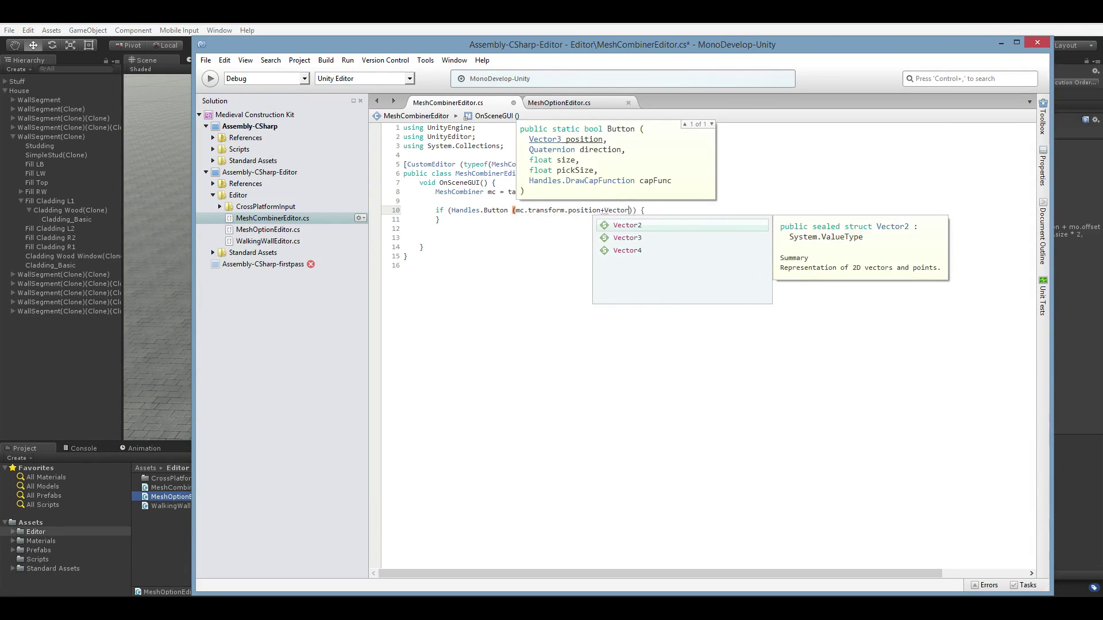
type("p *")
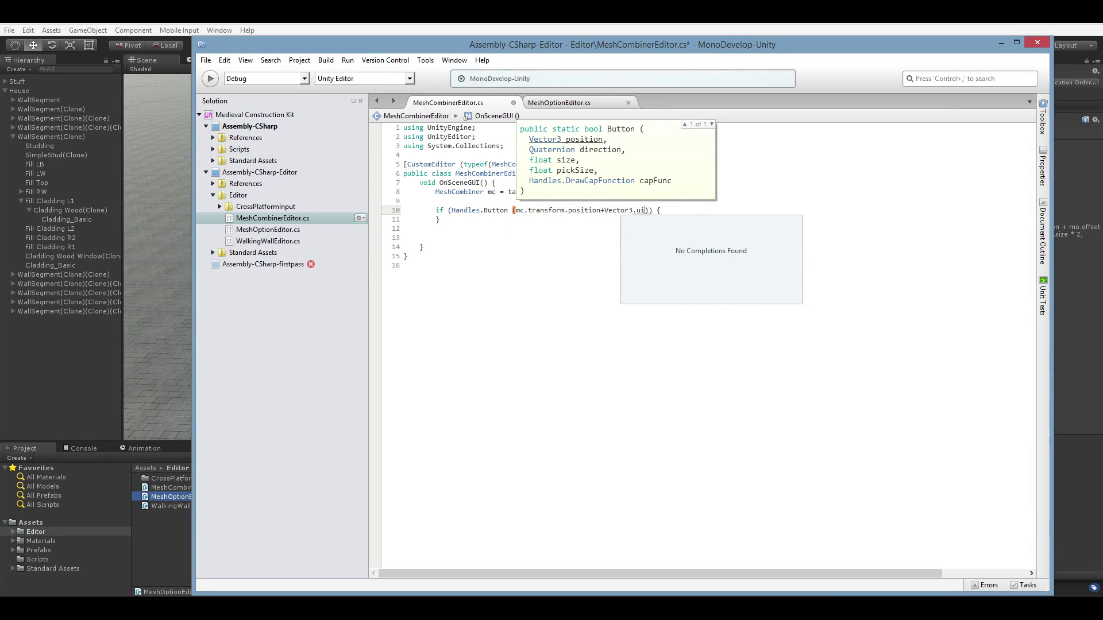
type(" 5, ")
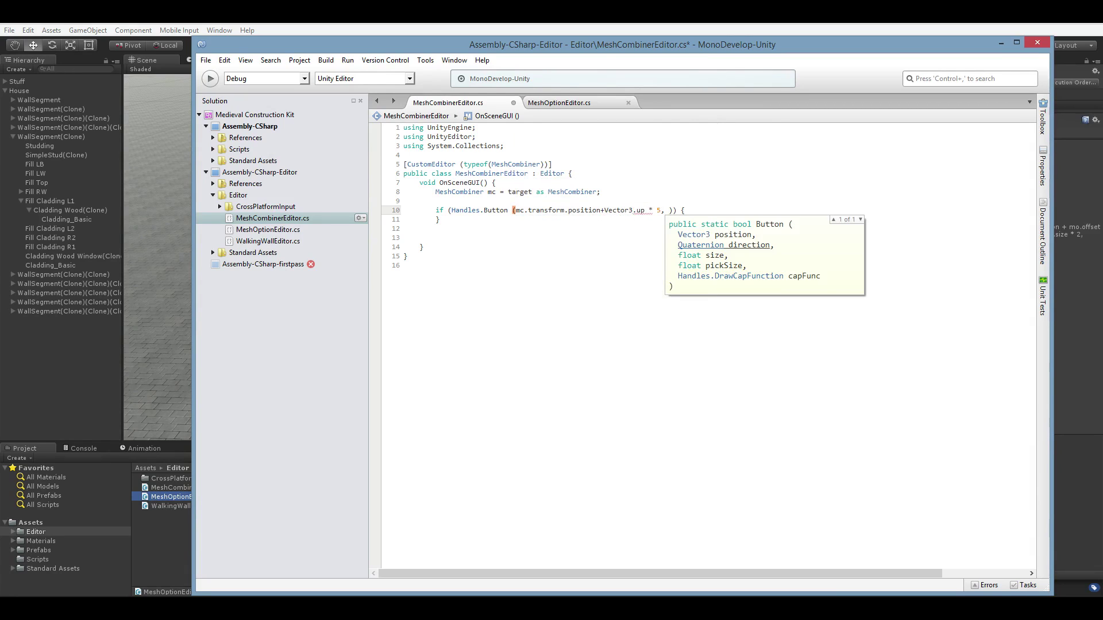
Step: Add Quaternion.LookRotation(Vector3.up) as the direction argument of the Handles.Button call
type("Quaterni")
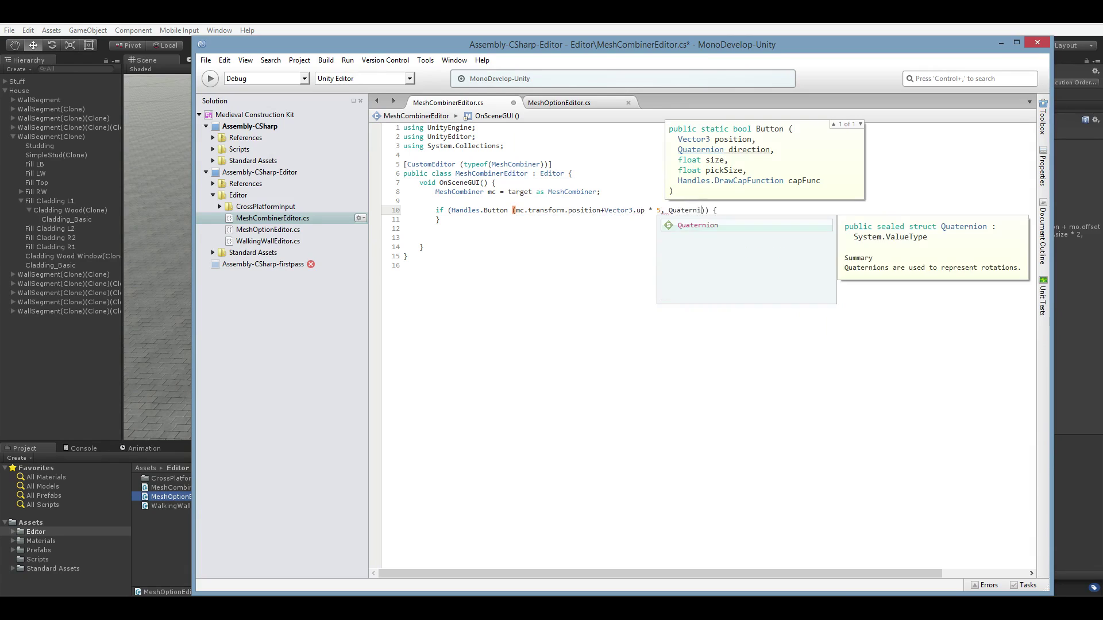
type("on.LookRotation")
key("Return")
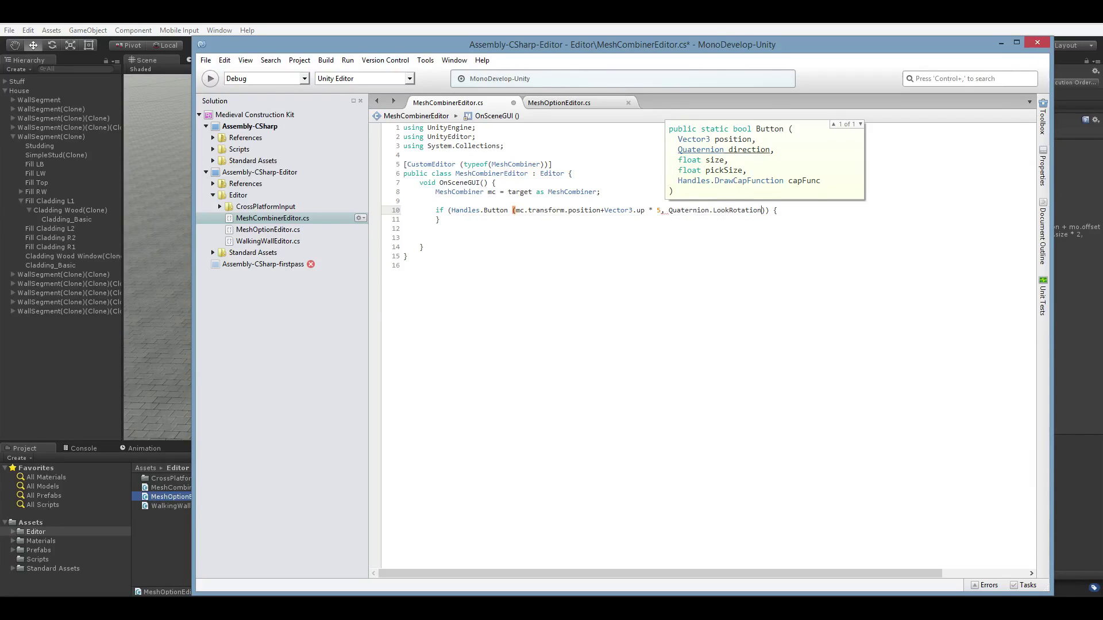
type("(Vector3.u")
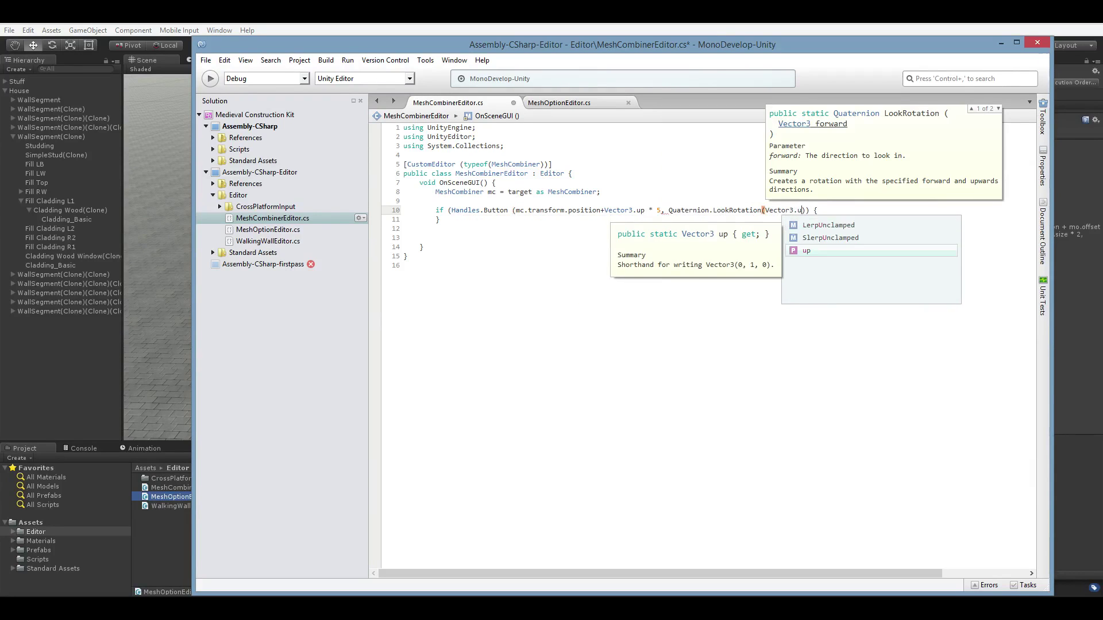
type("p), ")
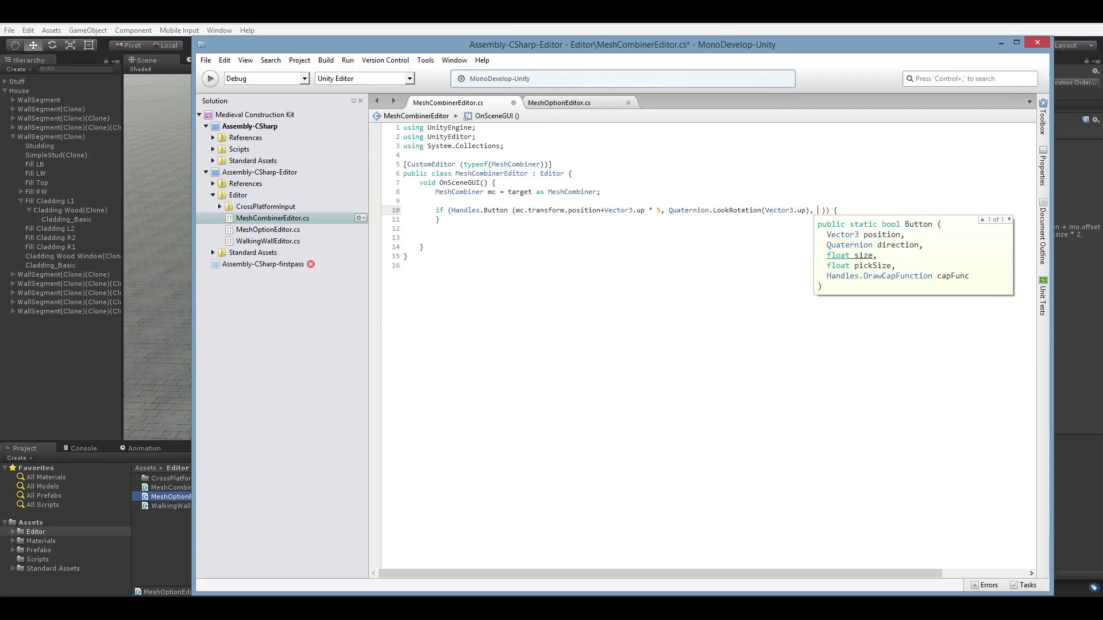
Step: Complete the Handles.Button arguments with size 1, pick size 1 and Handles.CylinderCap
type("1, 1, ")
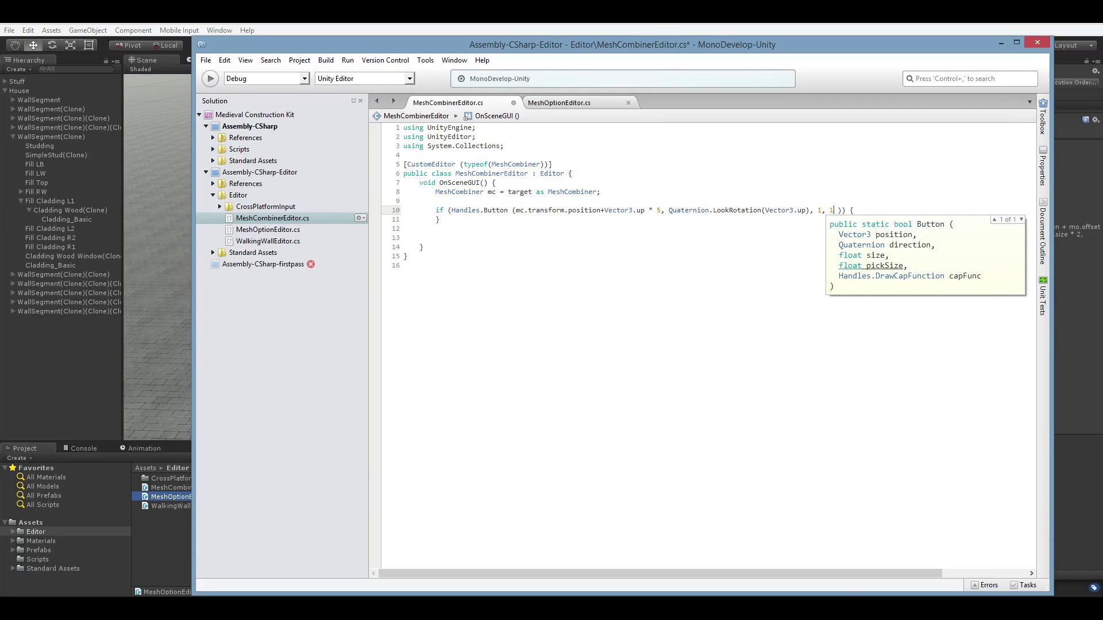
type("Handles")
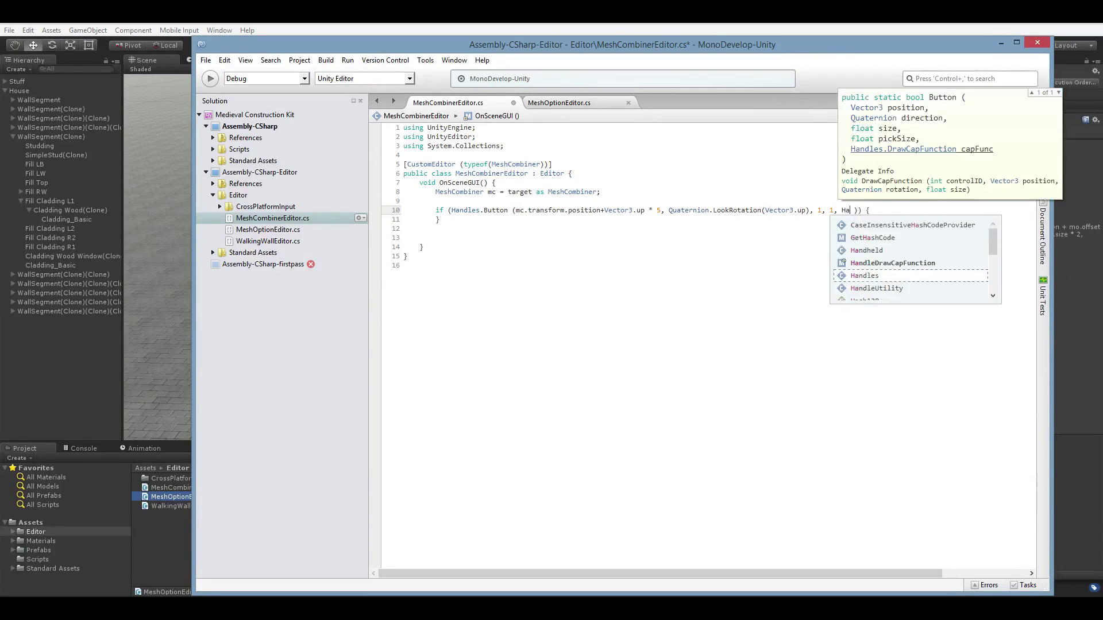
type(".CylinderCap")
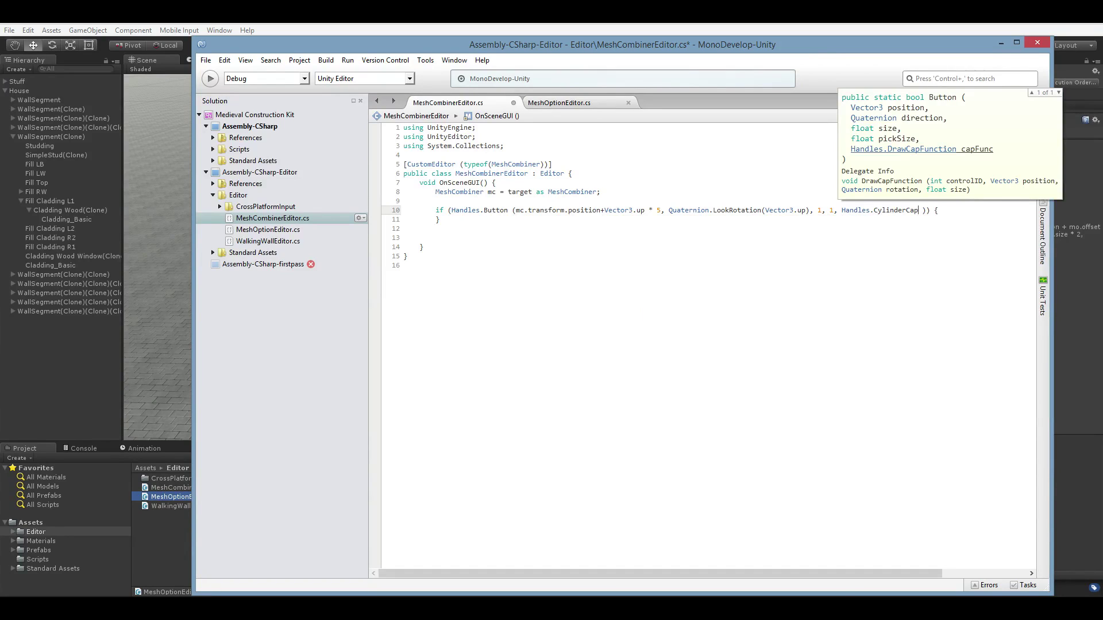
key("Escape")
Step: Call mc.CombineMeshes (); inside the button condition and save the MeshCombinerEditor script
key("Return")
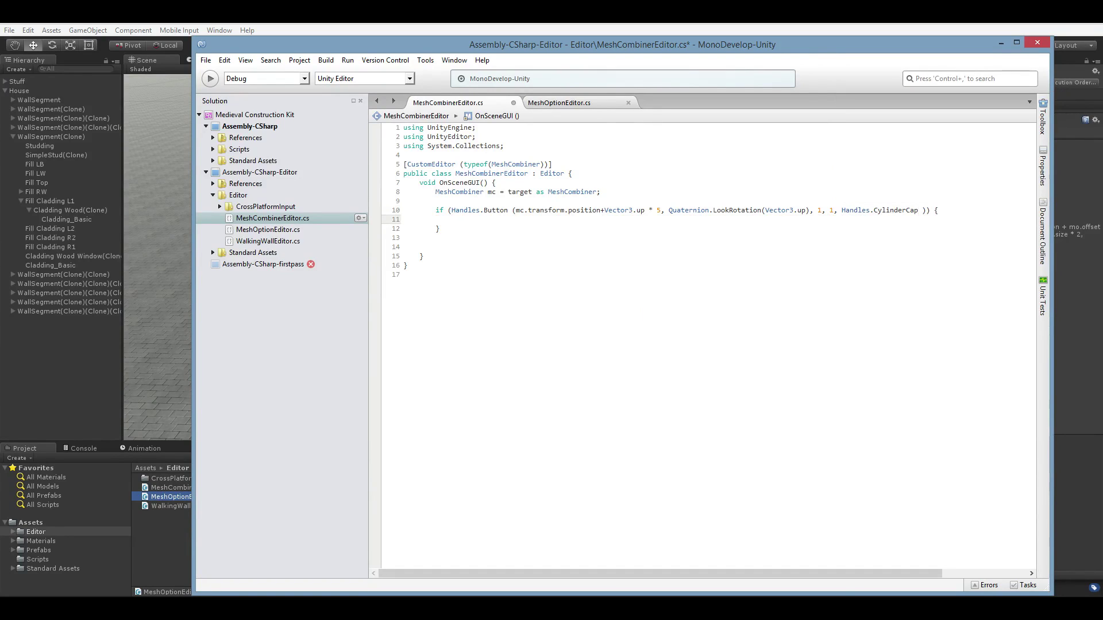
type("mc.Combine")
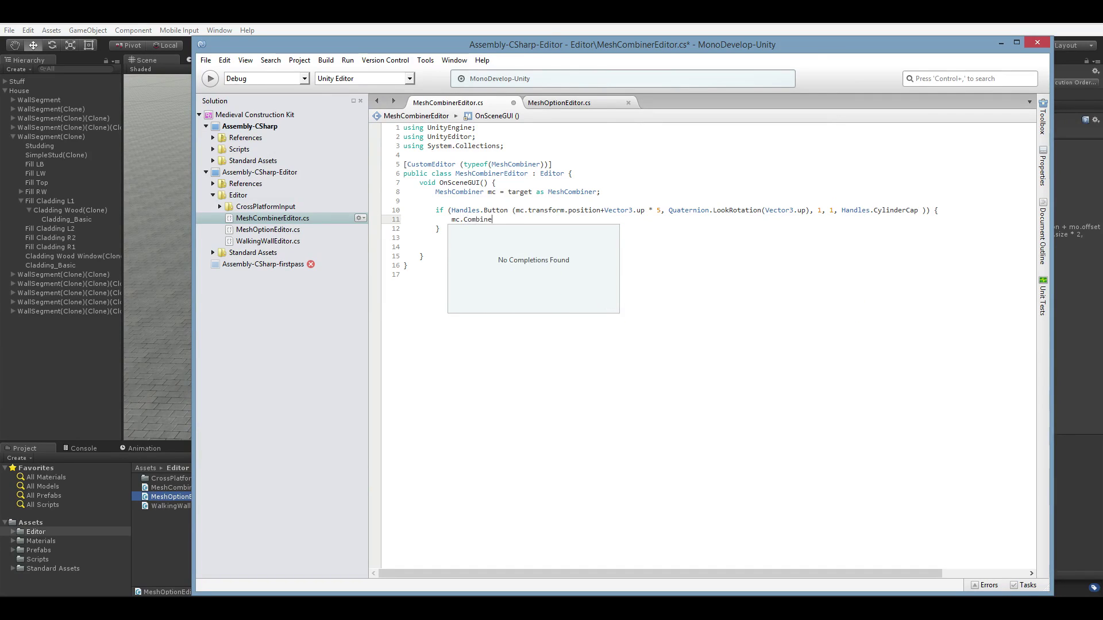
type("Meshes ();")
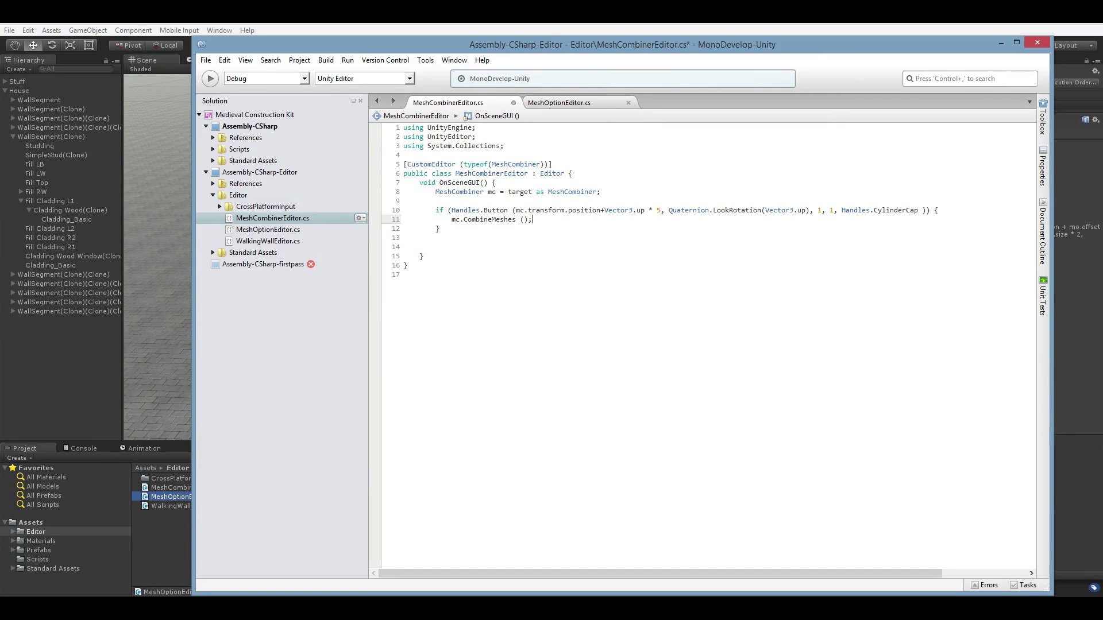
key("ctrl+s")
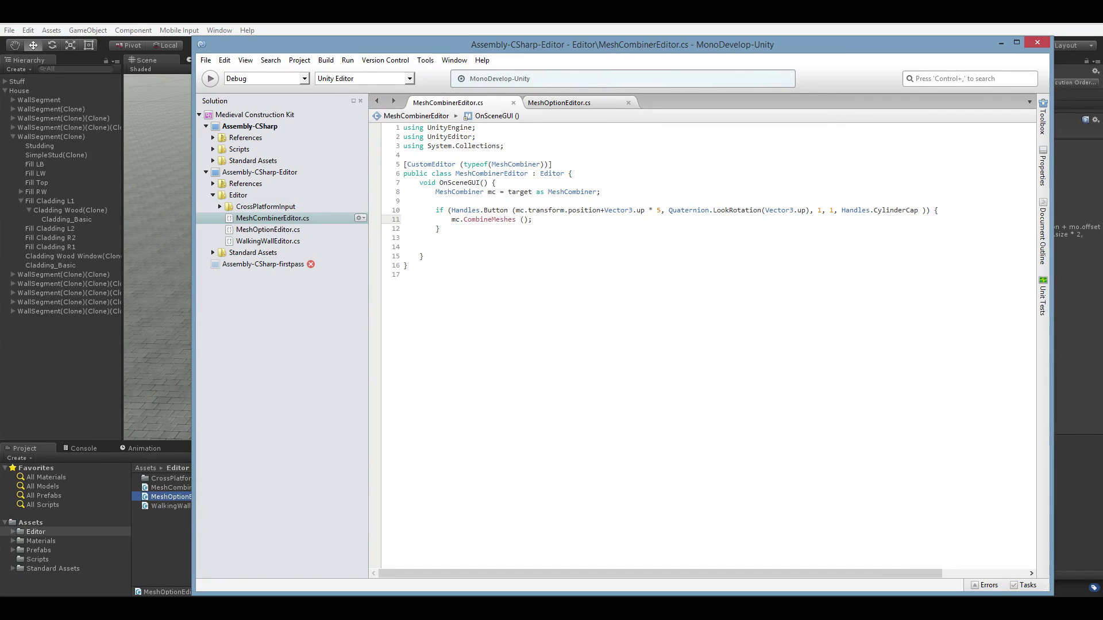
Step: Open the MeshCombiner script from Unity's Scripts folder and delete its default Start and Update methods
left_click(75, 559)
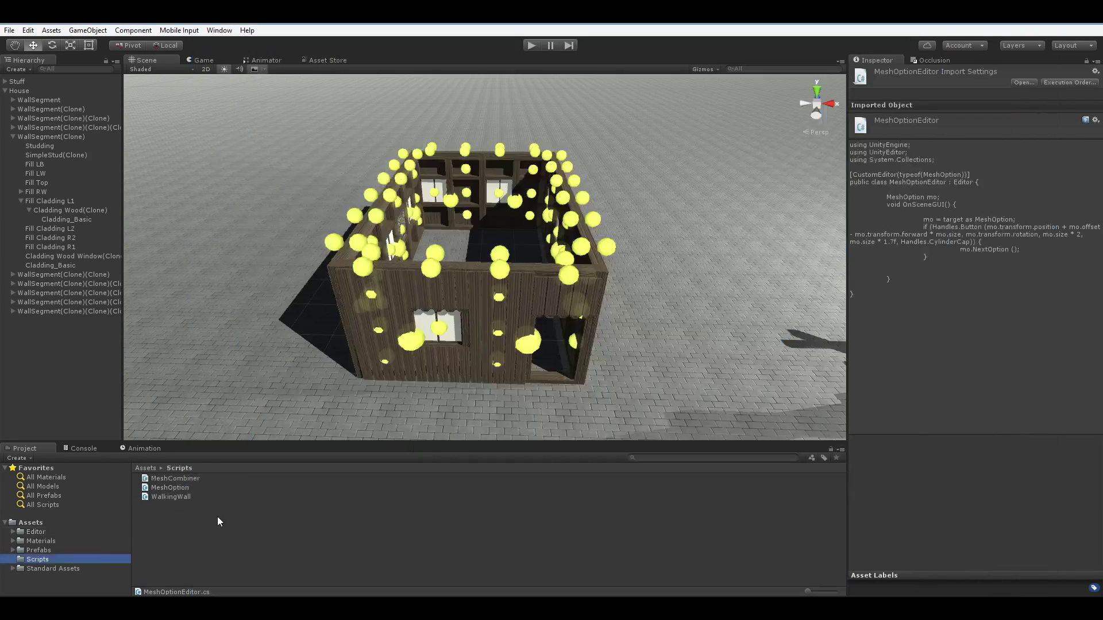
left_click(198, 479)
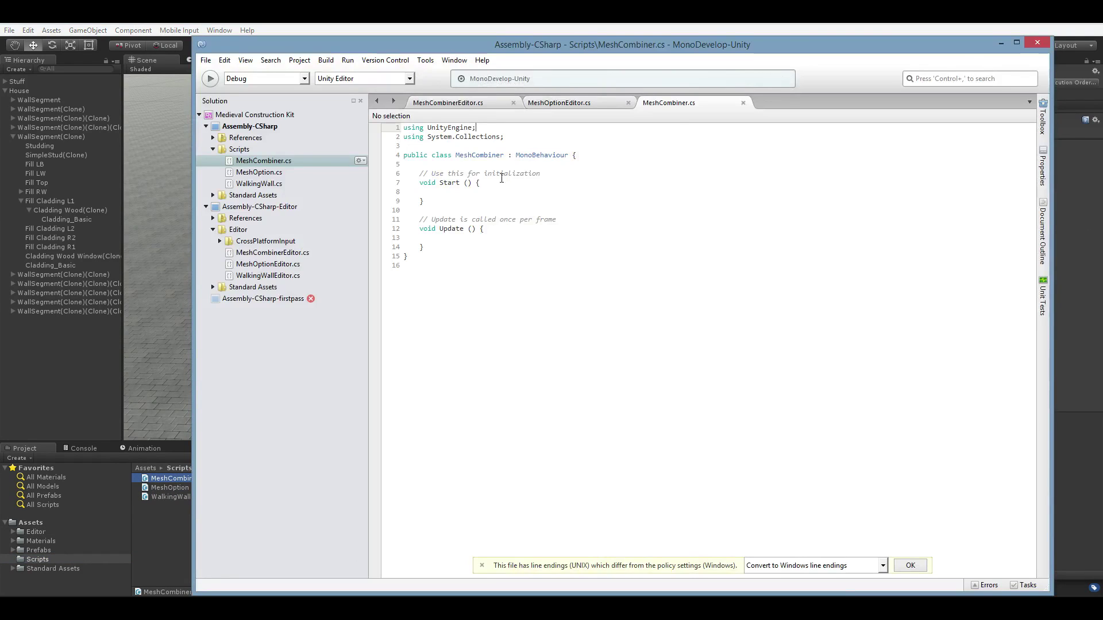
mouse_move(493, 155)
left_mouse_down()
mouse_move(499, 219)
mouse_move(487, 167)
left_mouse_up()
key("BackSpace")
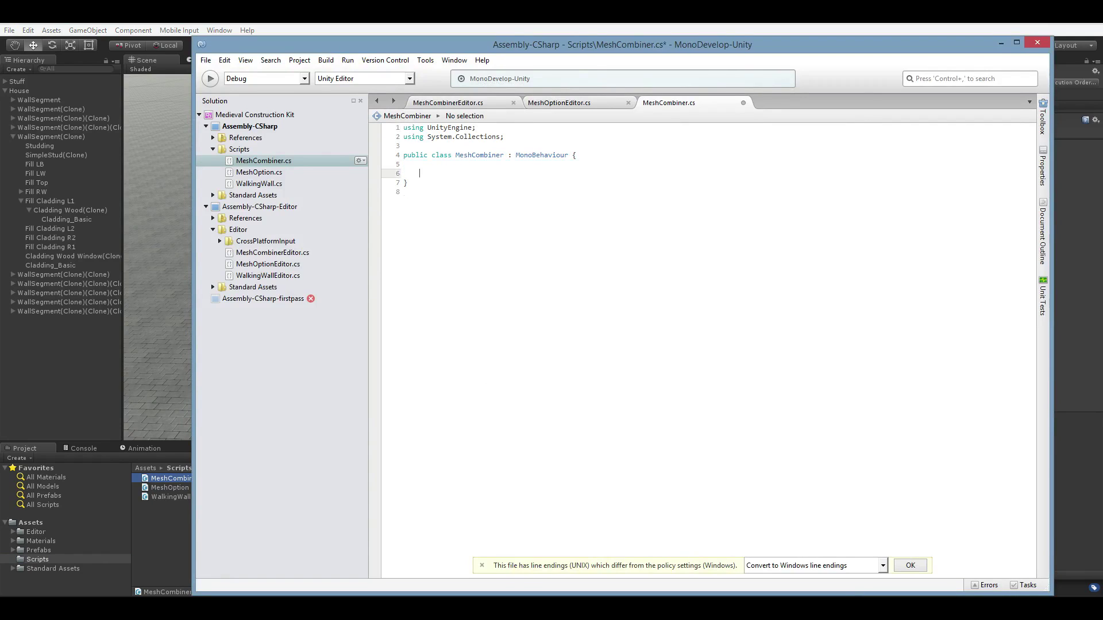
Step: Declare an empty public void CombineMeshes() method with braces in the MeshCombiner class
key("Return")
key("Return")
type("public void Combiner")
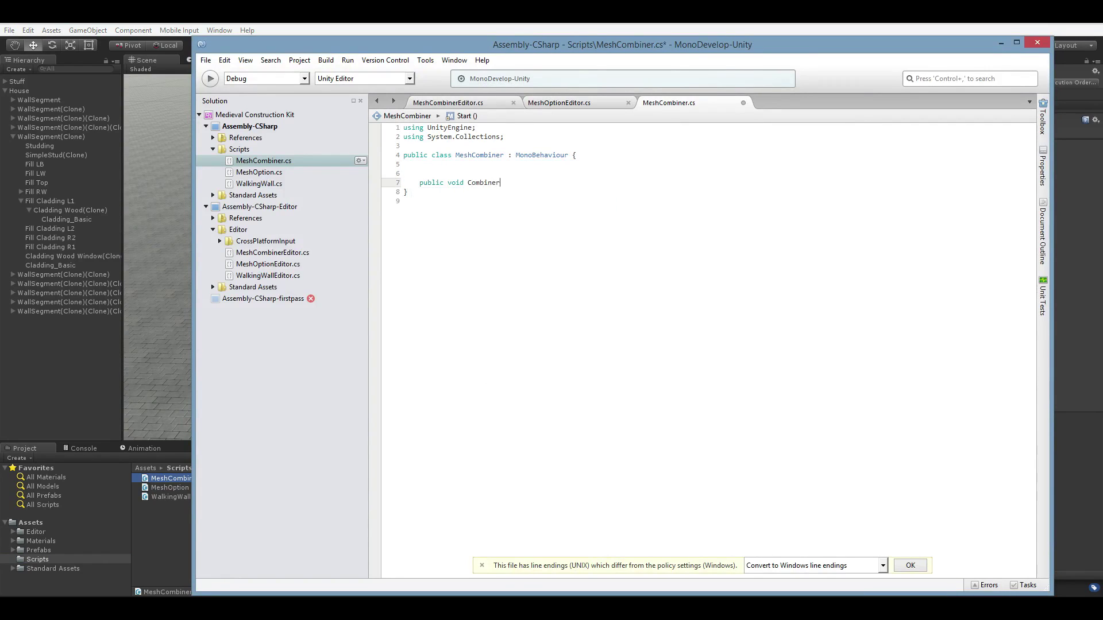
key("BackSpace")
type("Meshes();")
key("Delete")
key("Return")
type("{")
key("Return")
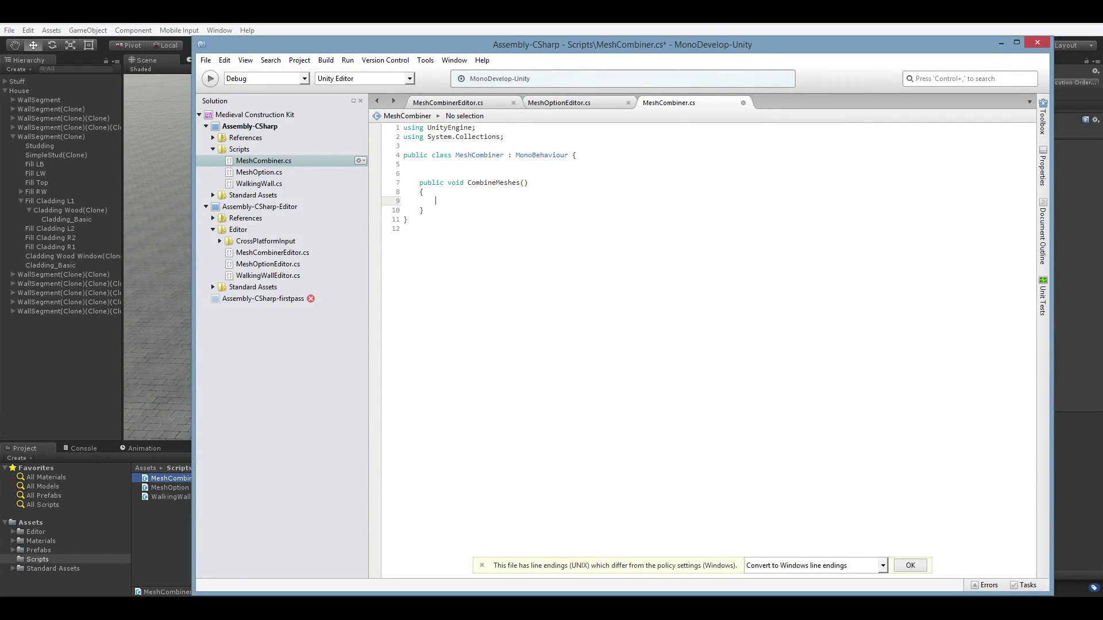
Step: Add Debug.Log (name + " is combining meshes!"); to CombineMeshes, save the script and accept conversion to Windows line endings
type("Debug.Log(na")
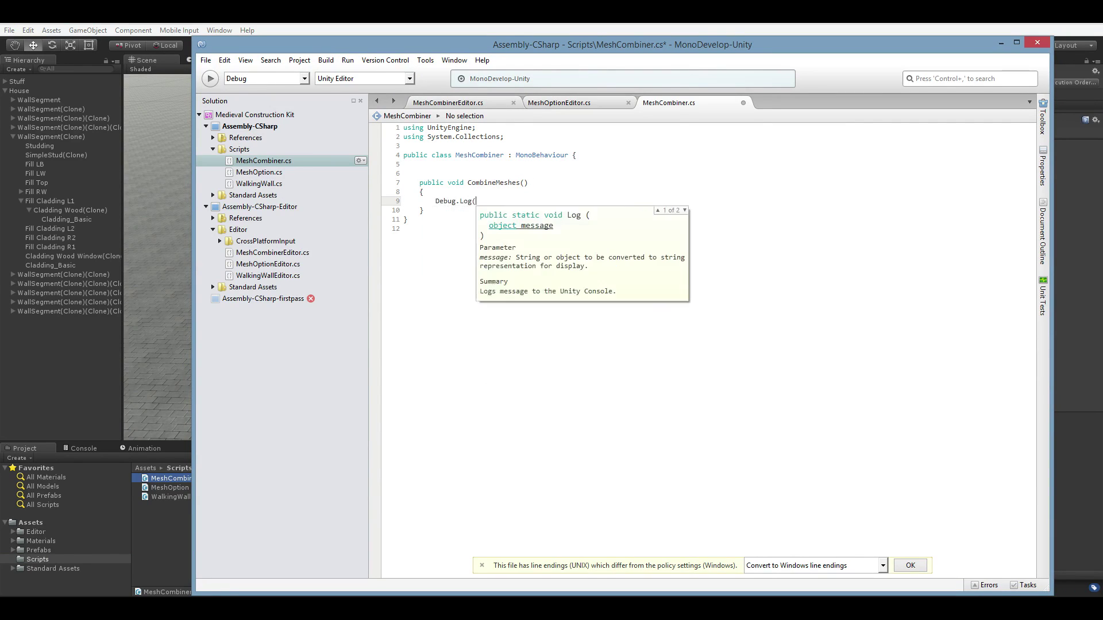
key("BackSpace")
key("BackSpace")
type("name + \" is combining meshes!\");")
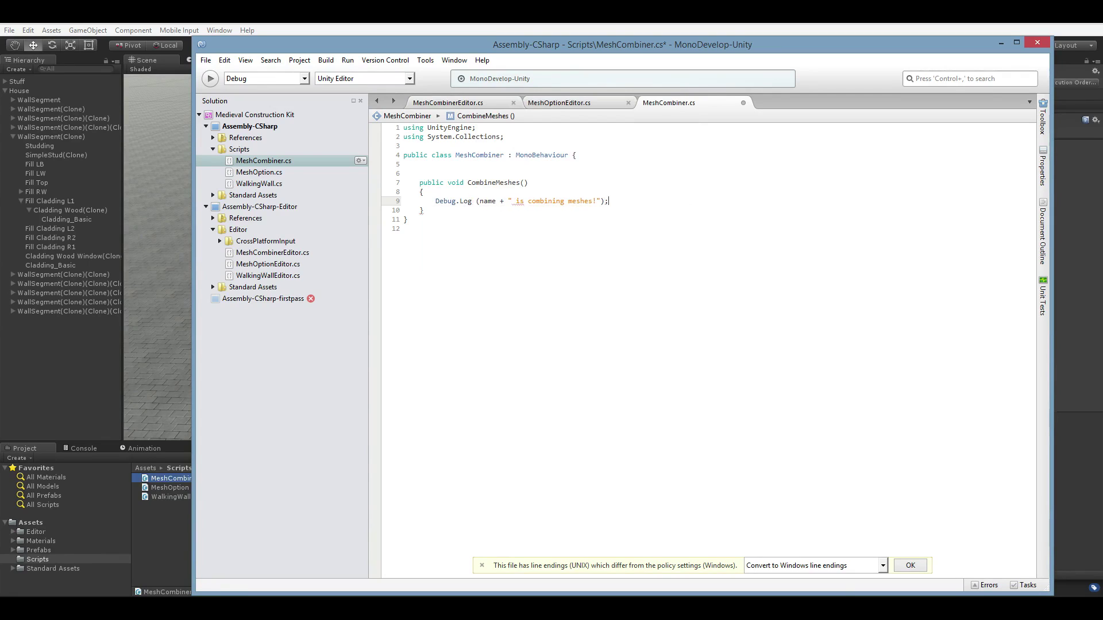
key("ctrl+s")
left_click(907, 564)
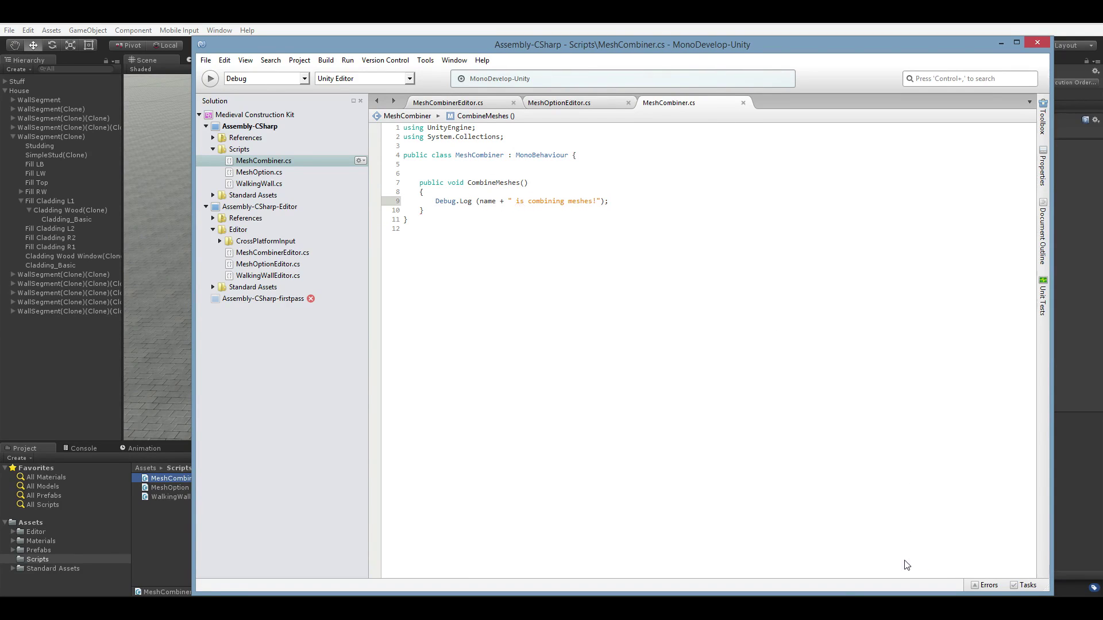
Step: Switch to Unity, show the Console, and select and frame House to test its cylinder button in the scene
left_click(116, 374)
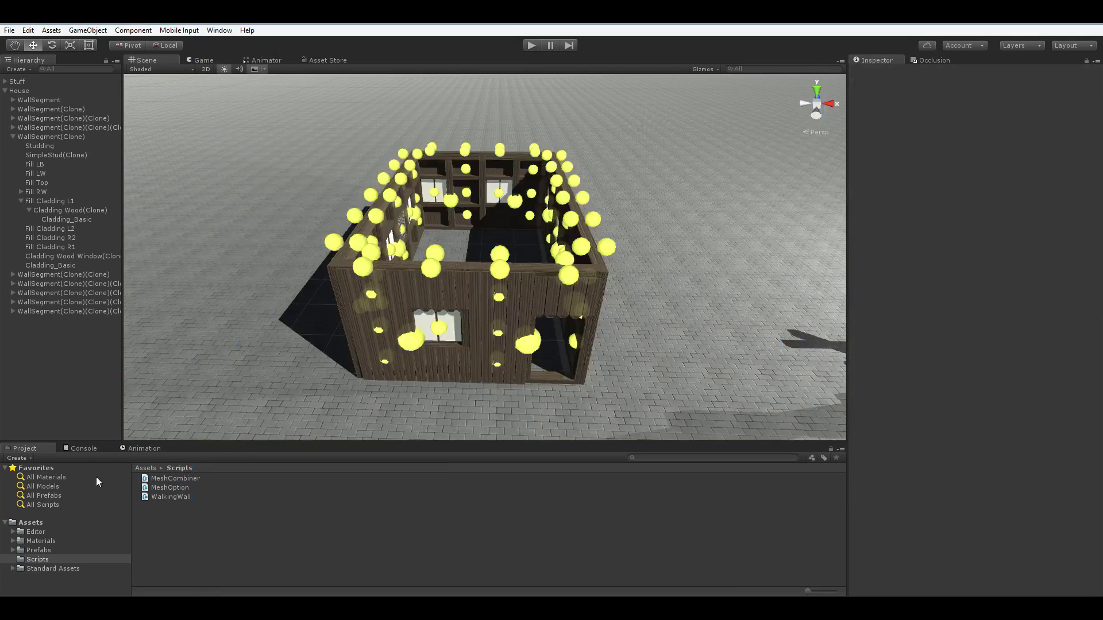
left_click(81, 448)
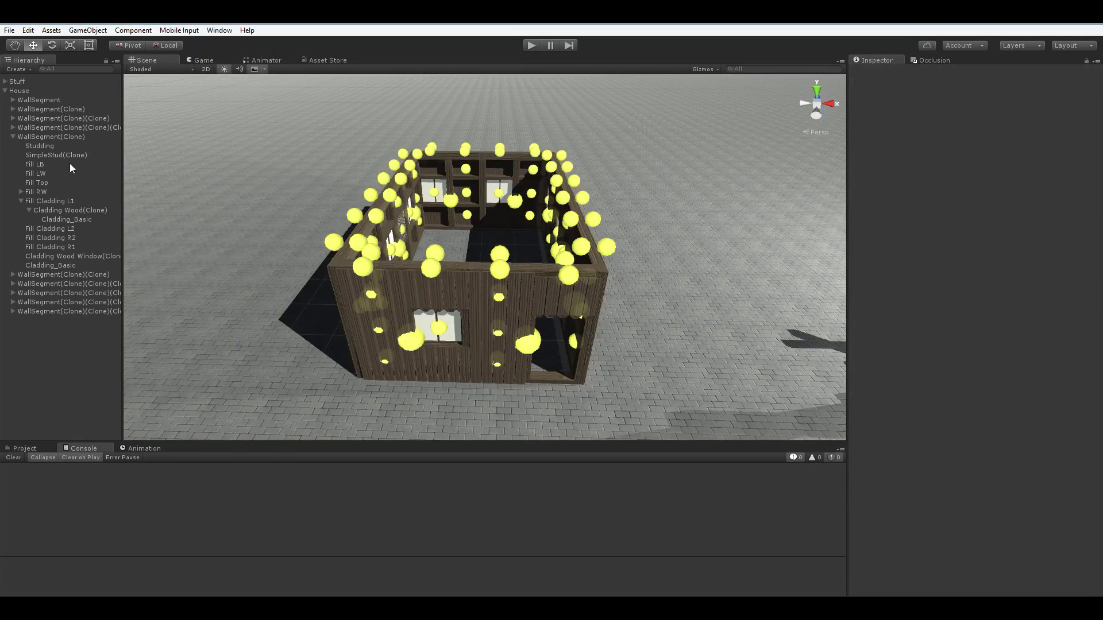
double_click(29, 90)
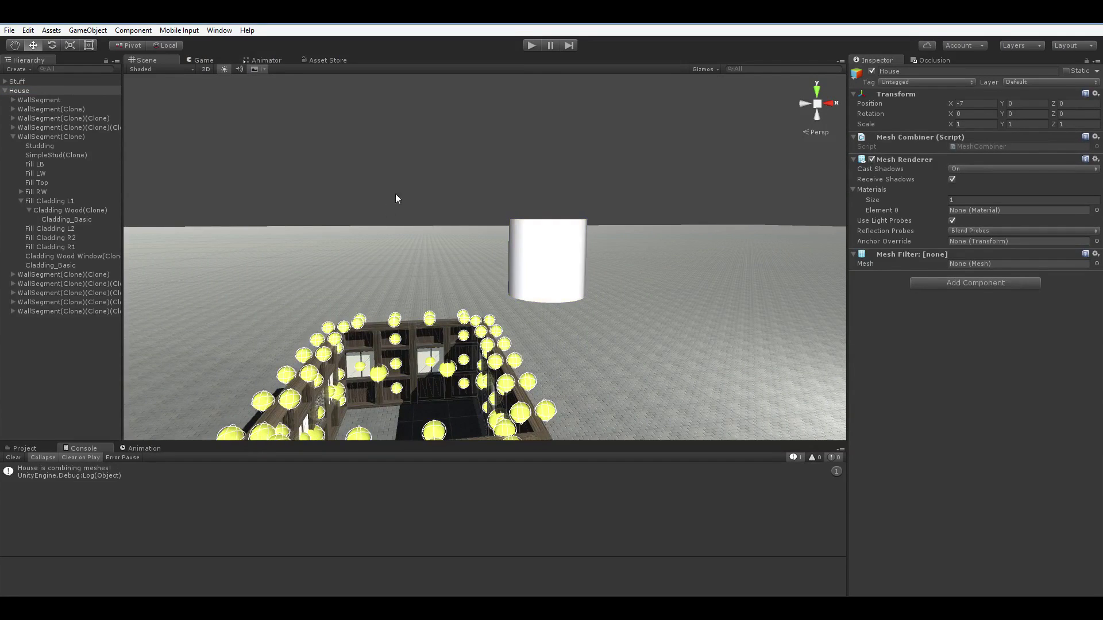
scroll(363, 240, "down", 5)
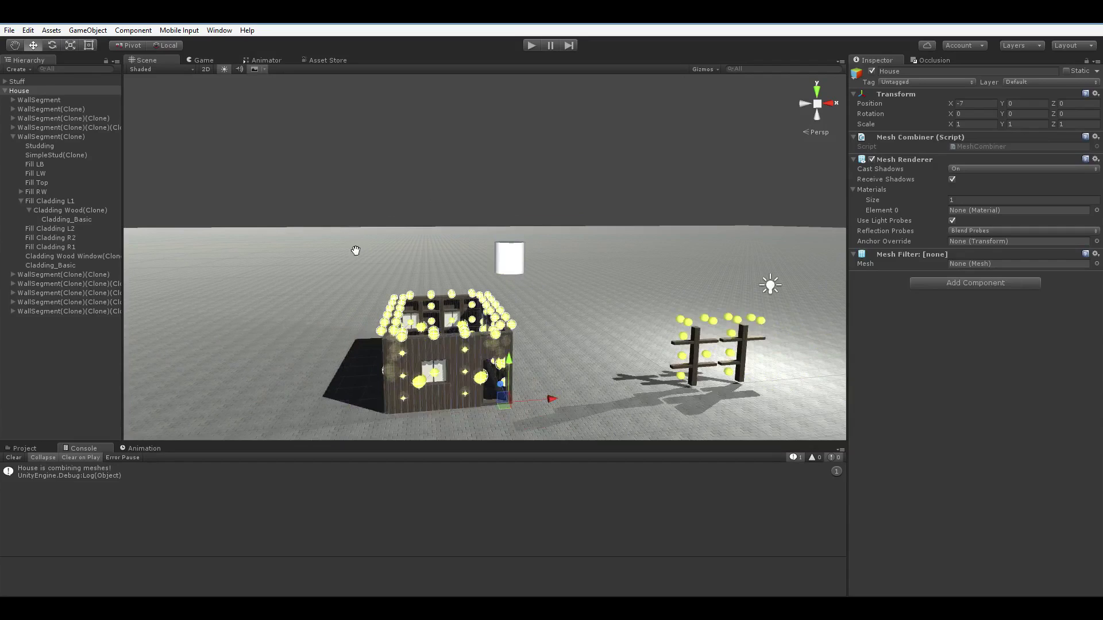
double_click(411, 471)
left_click(641, 203)
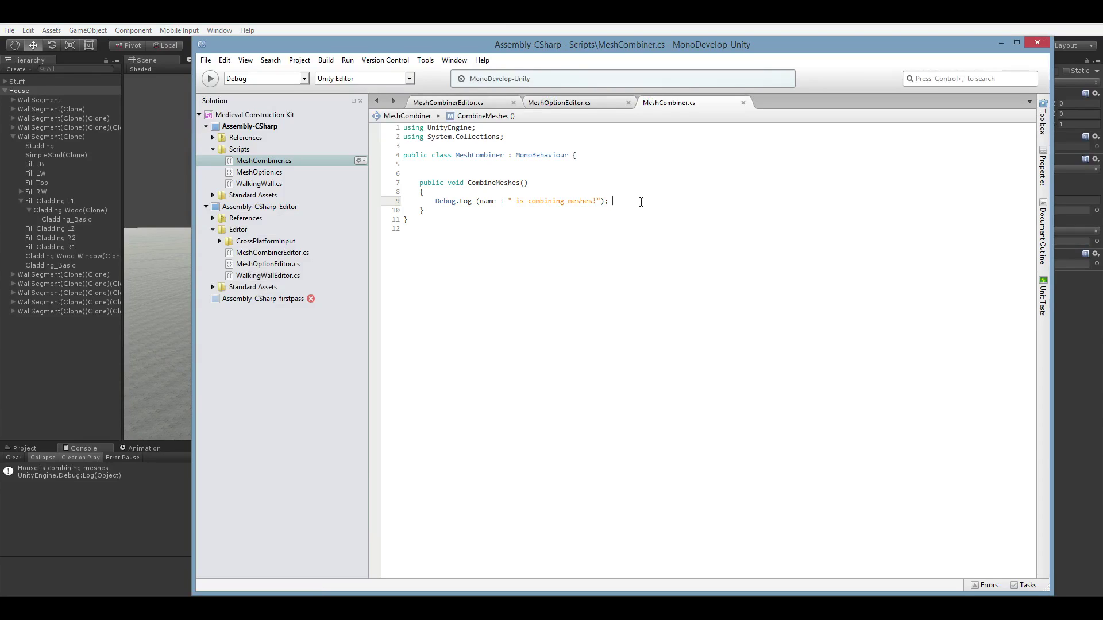
key("Return")
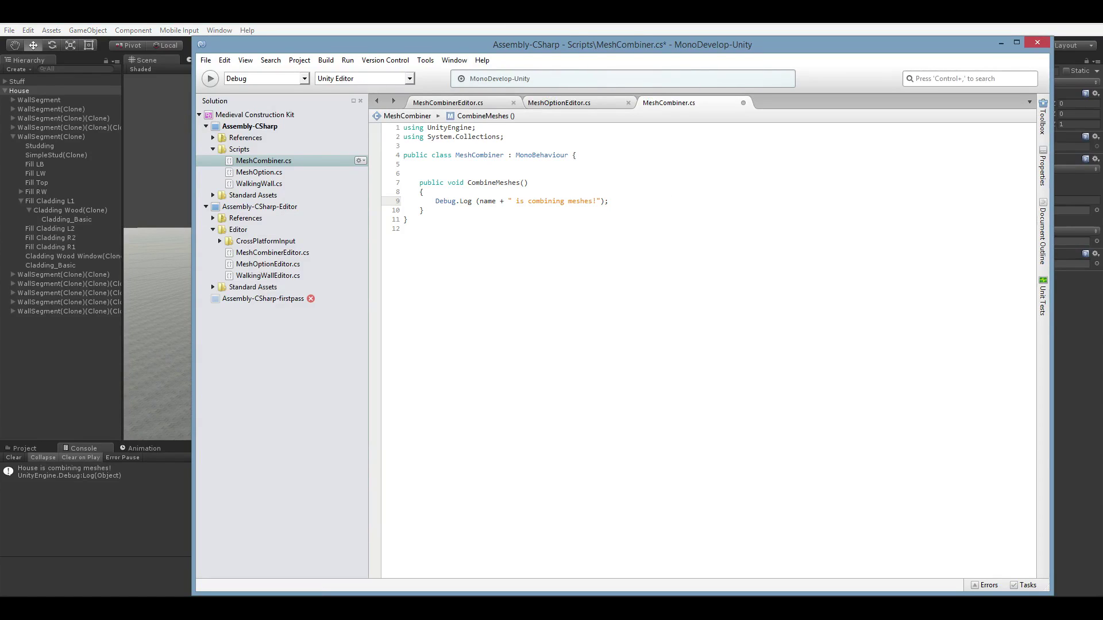
Step: Inspect the Mesh Filter and Mesh Renderer components of Cladding_Basic under Cladding Wood(Clone) in Unity
left_click(94, 292)
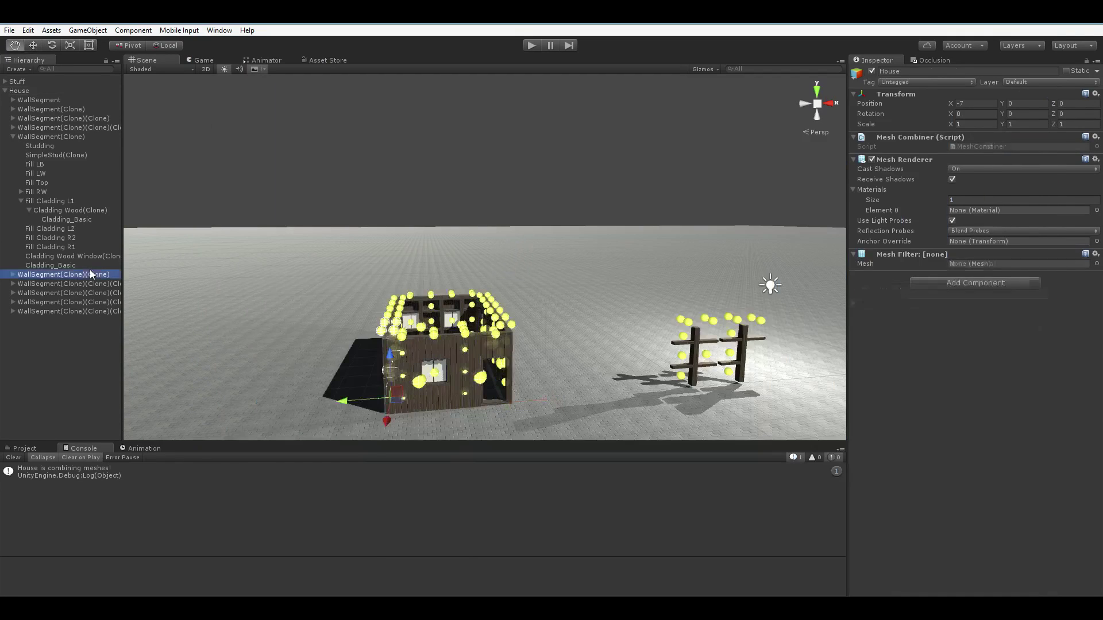
left_click(90, 272)
left_click(67, 220)
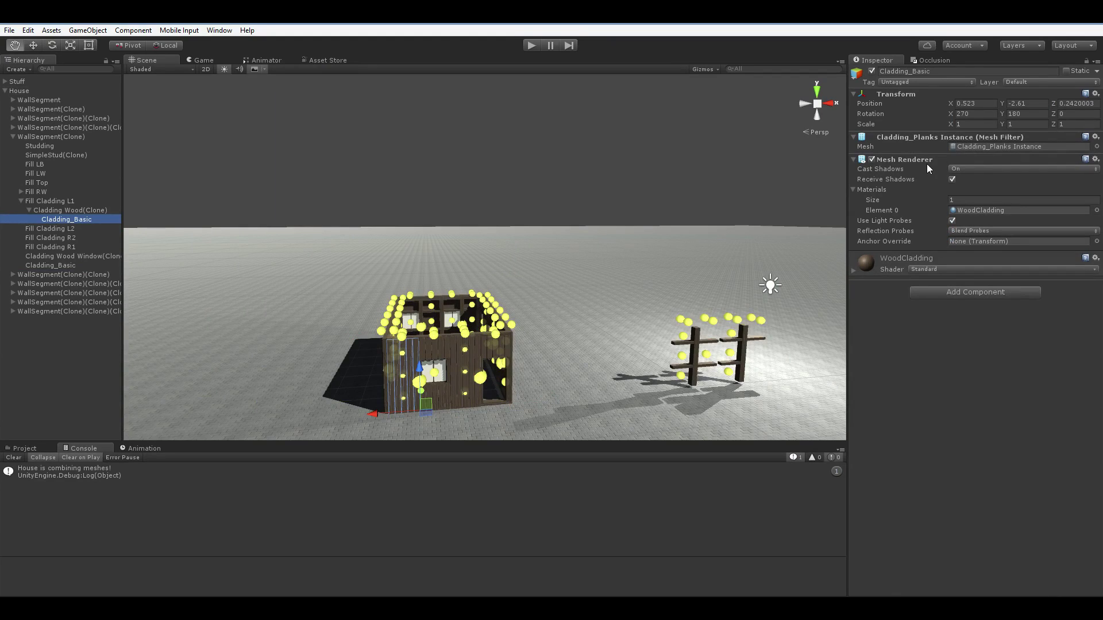
Step: Switch to MonoDevelop and add MeshFilter[] = GetComponentsInChildren<MeshFilter>(); above the Debug.Log line in CombineMeshes
double_click(63, 468)
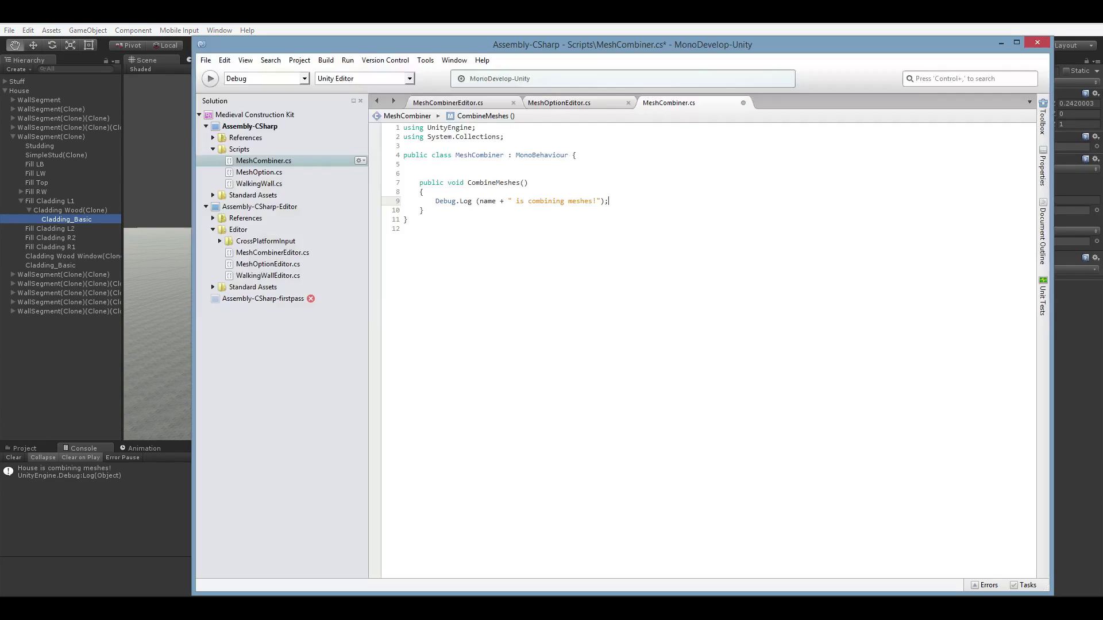
key("Return")
key("Return")
key("Up")
key("Up")
type("M")
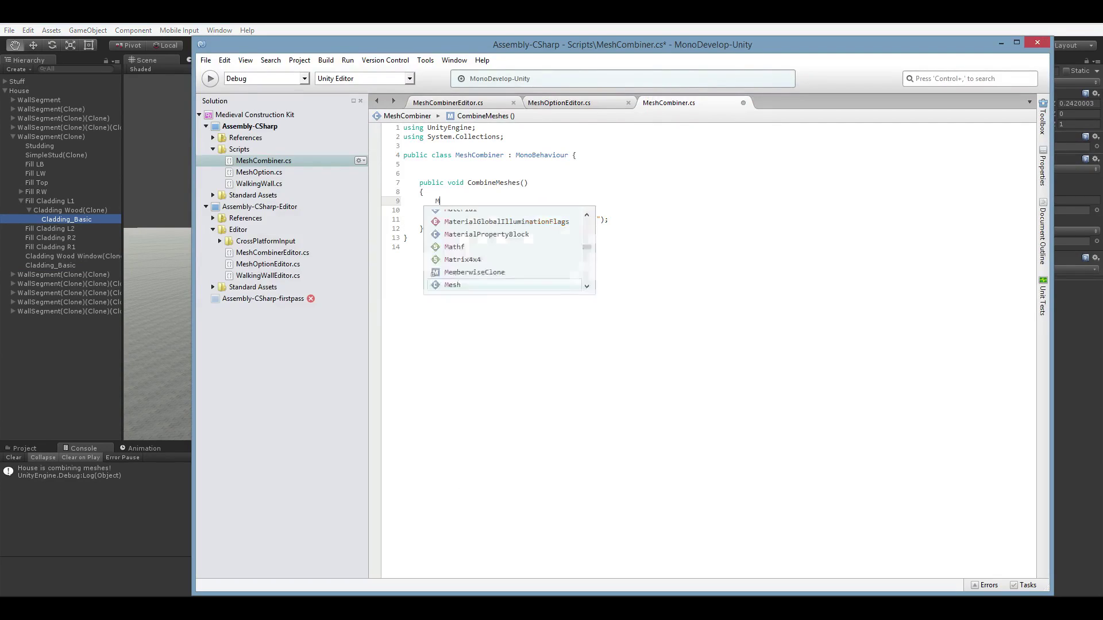
type("eshFilter[] ")
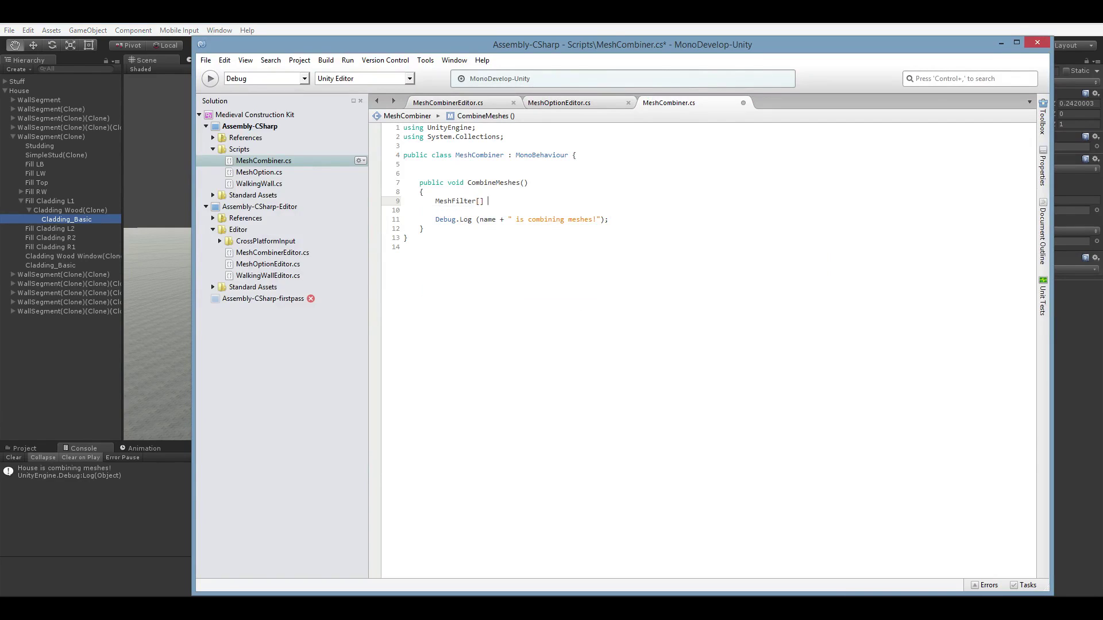
type("= G")
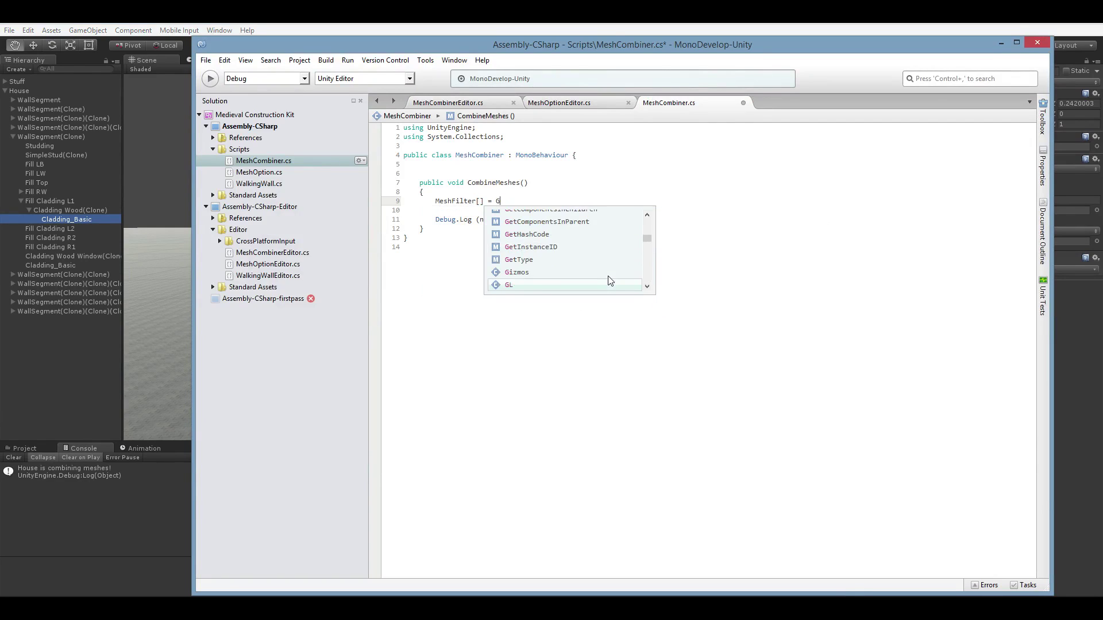
type("etcom")
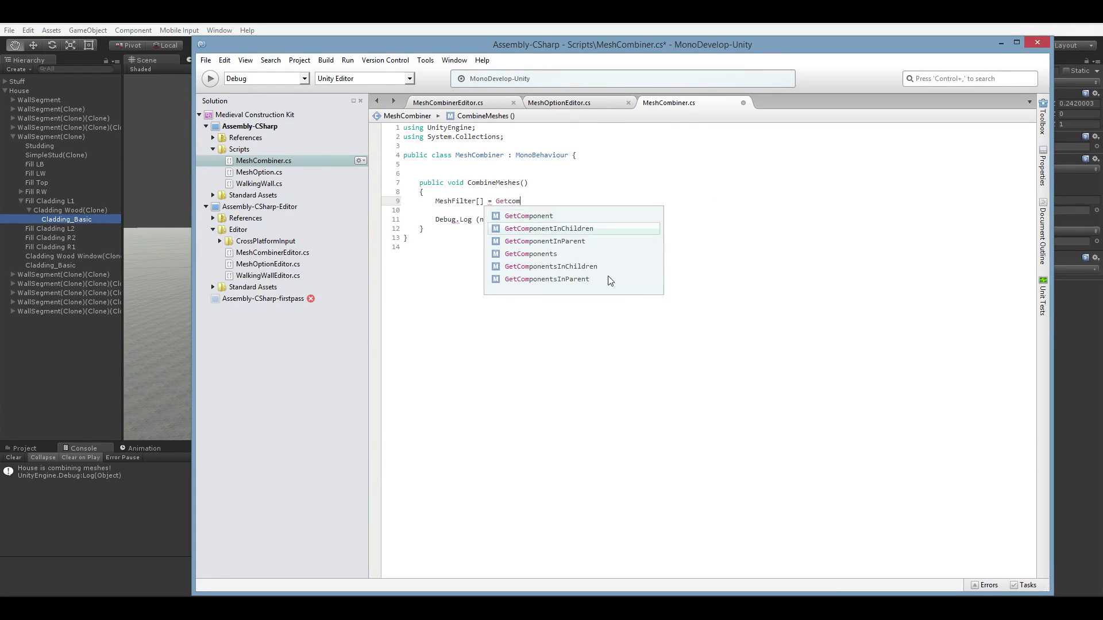
key("Return")
type("<")
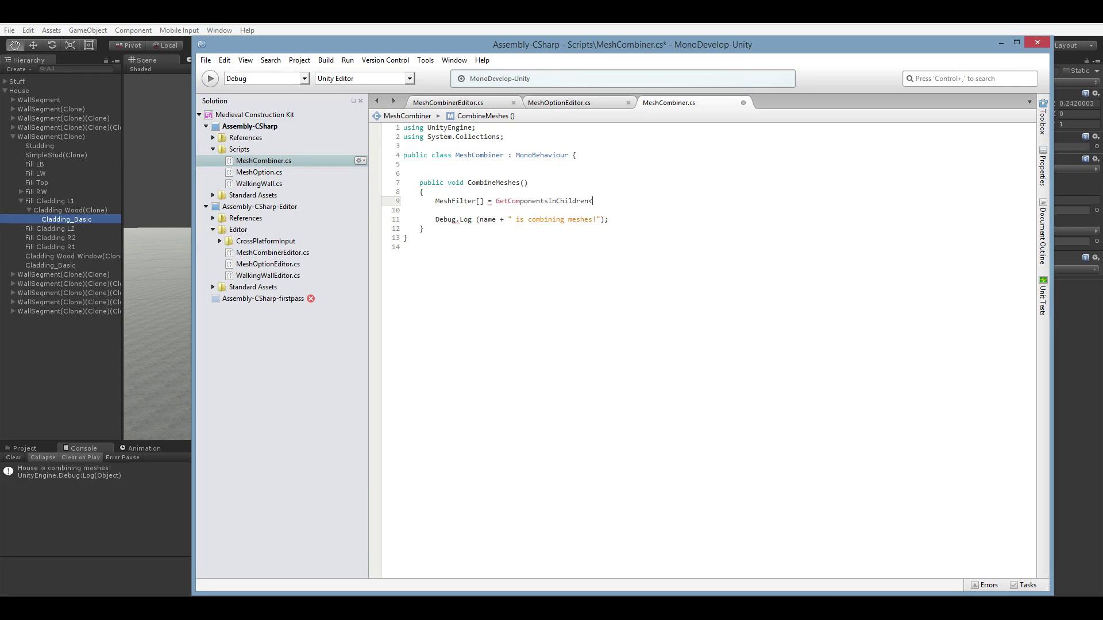
type("MeshFil")
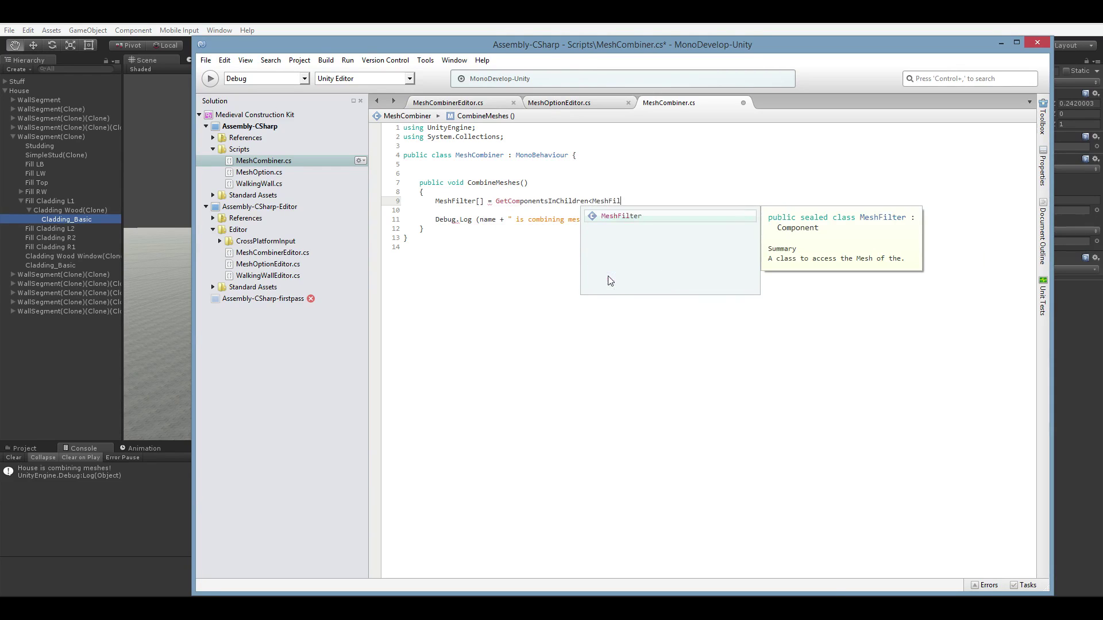
type("ter>();")
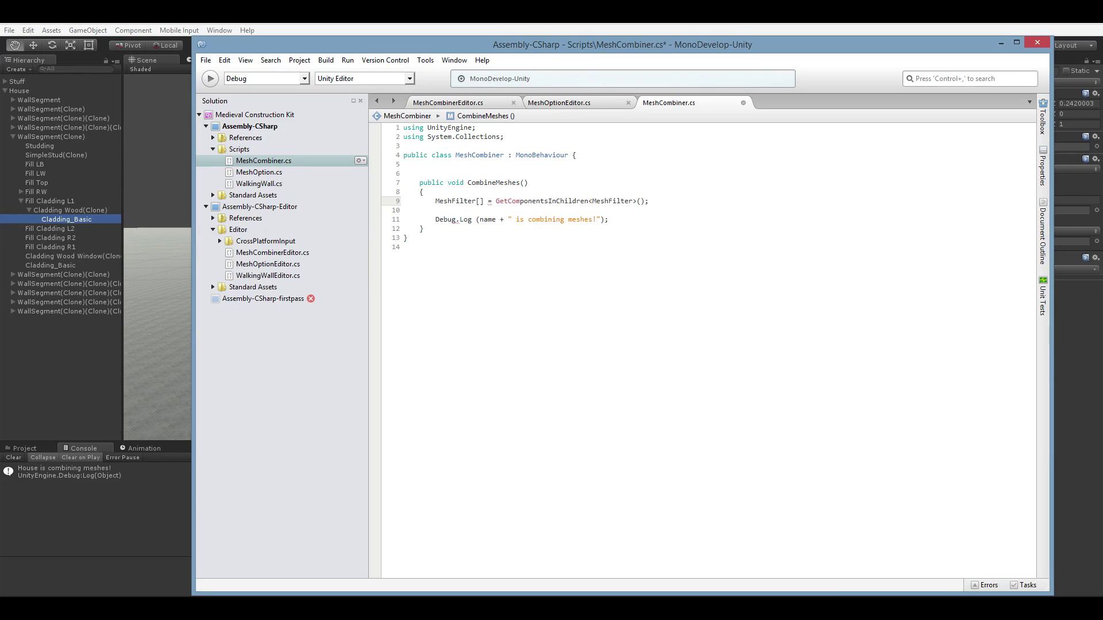
Step: Name the MeshFilter array variable filters and save the script
key("Down")
key("Up")
type("filter s")
key("ctrl+s")
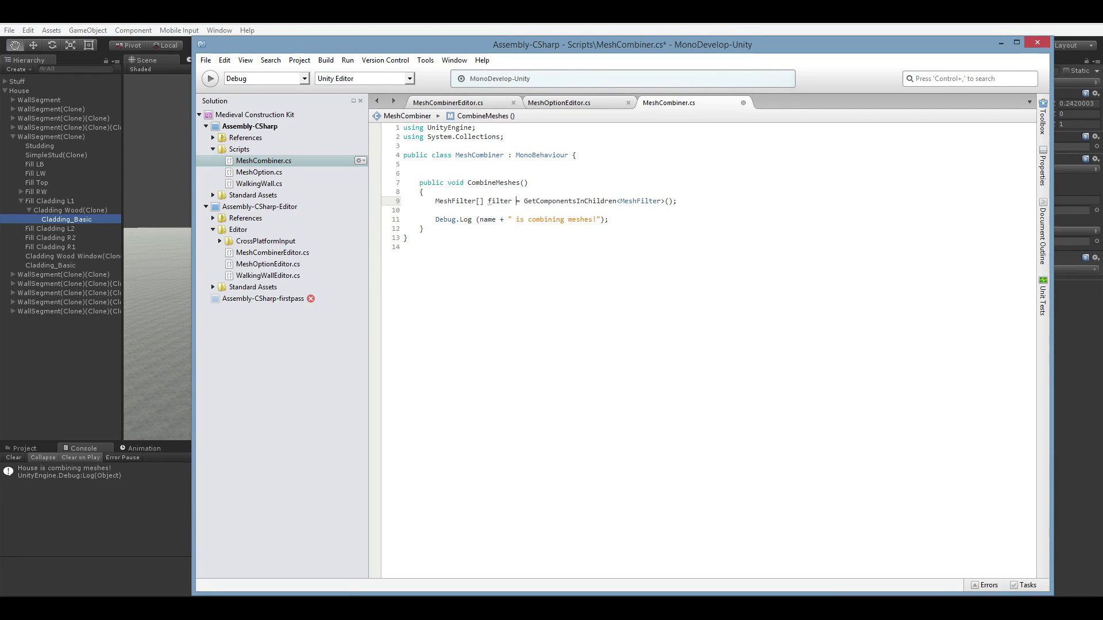
key("BackSpace")
key("BackSpace")
type("s")
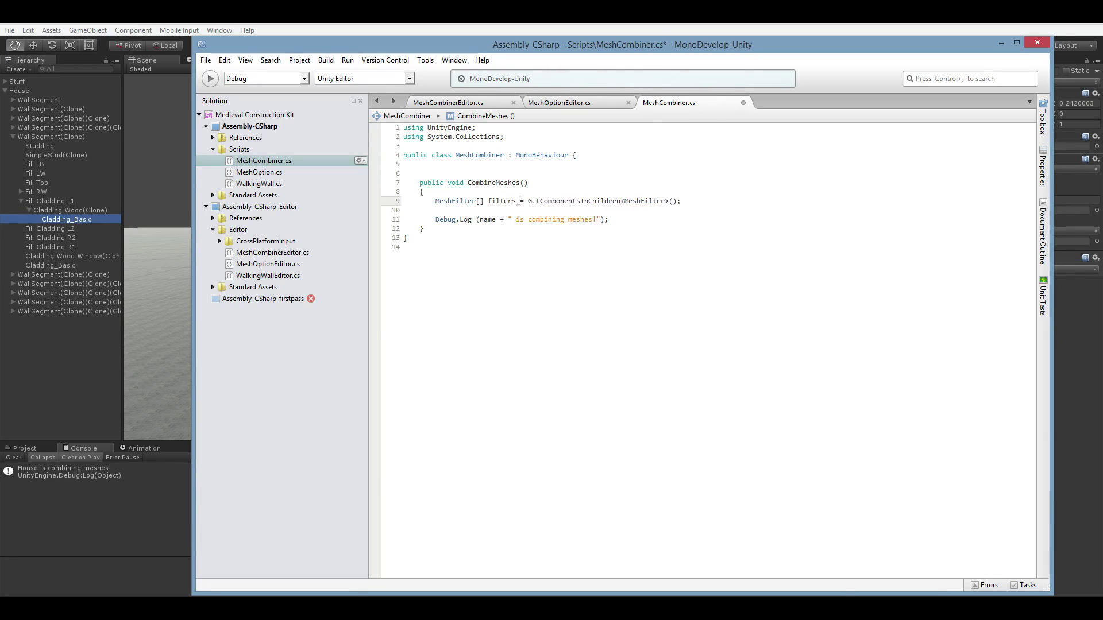
key("ctrl+s")
key("Down")
key("Up")
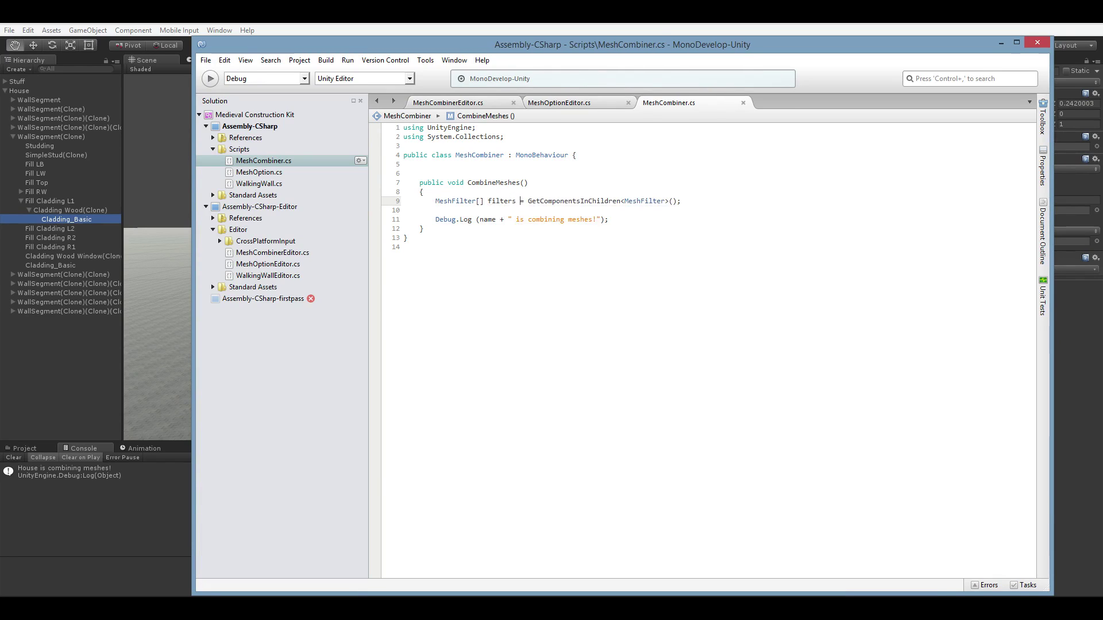
Step: Change the log statement to Debug.Log (name + " is combining " + filters.Length + " meshes!"); and save the script
key("Down")
key("Down")
type("\" ")
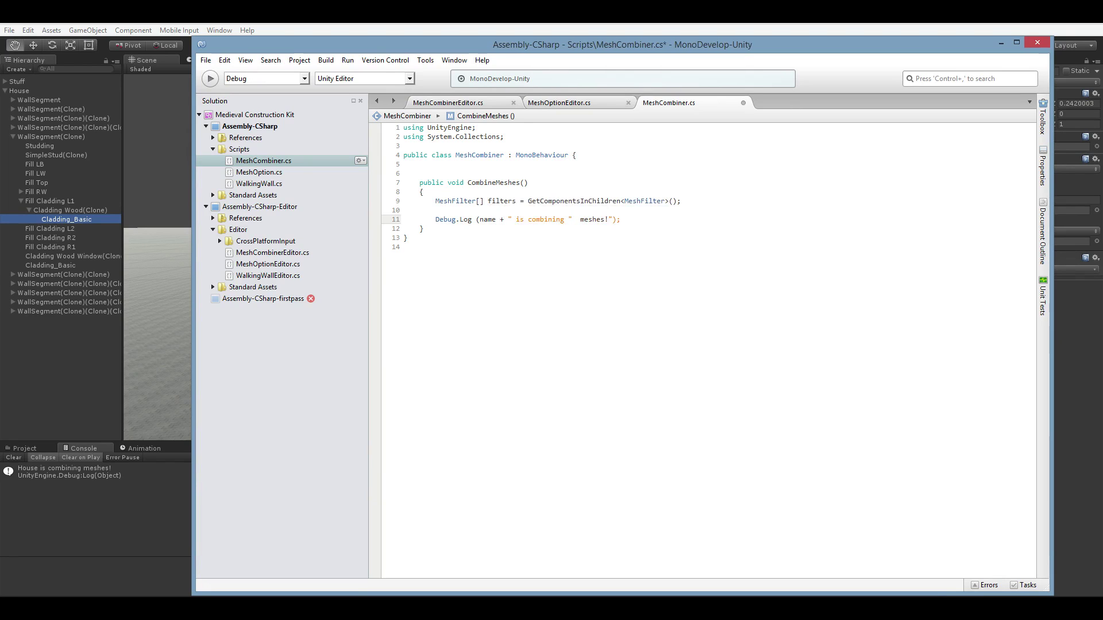
type("+ filters.l")
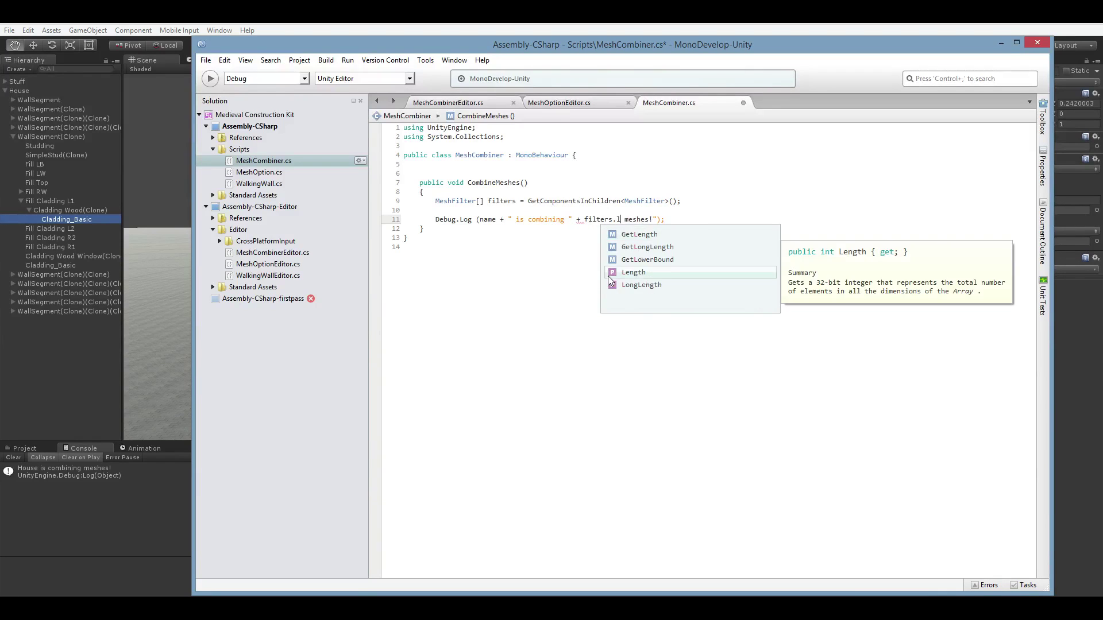
key("BackSpace")
type("cou")
type("Length + \"")
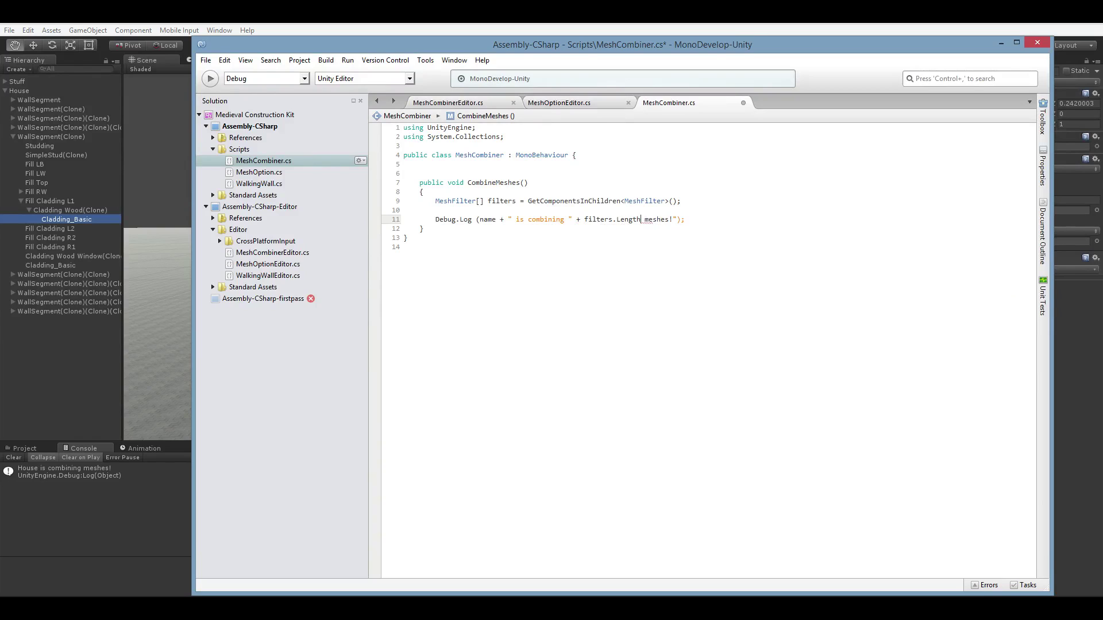
key("ctrl+s")
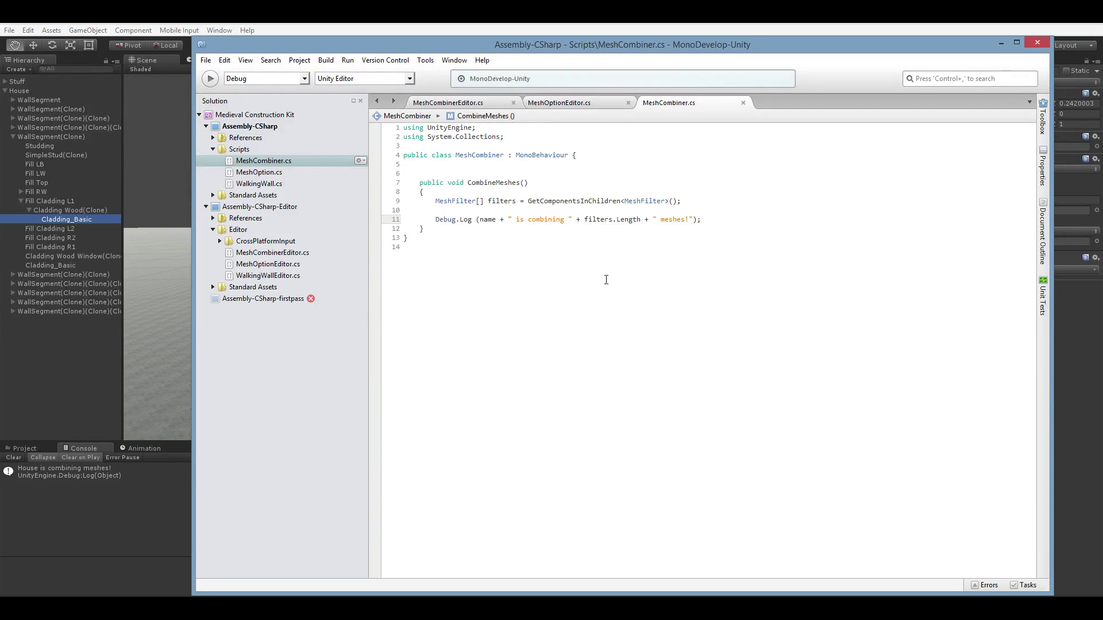
Step: Switch to Unity, select House and test its cylinder button in the scene, checking the logged message and the house from above
left_click(88, 389)
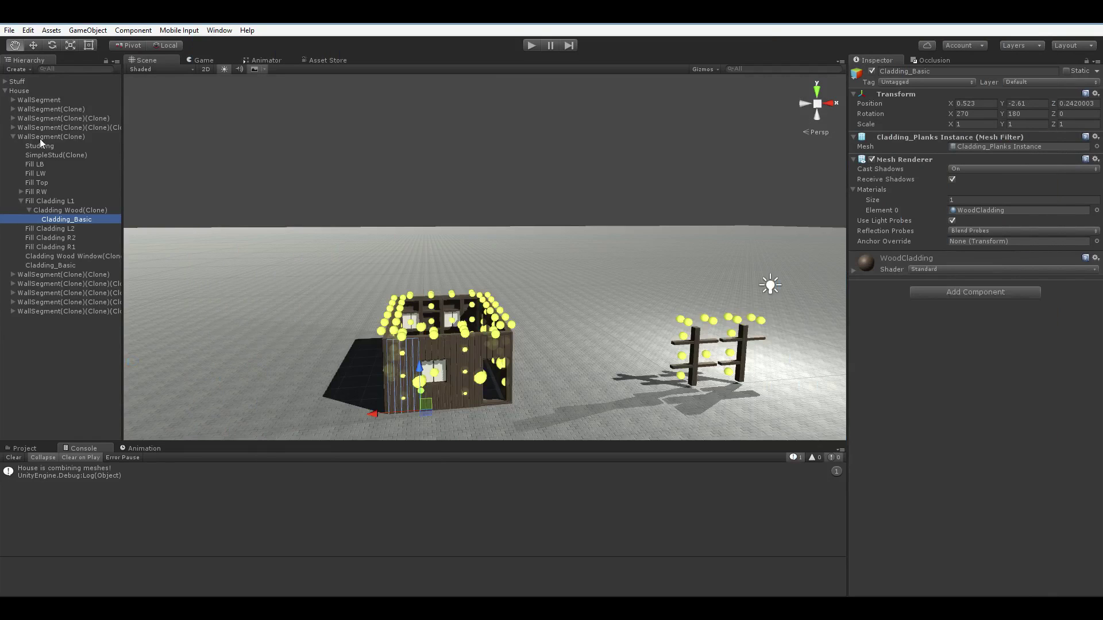
left_click(27, 89)
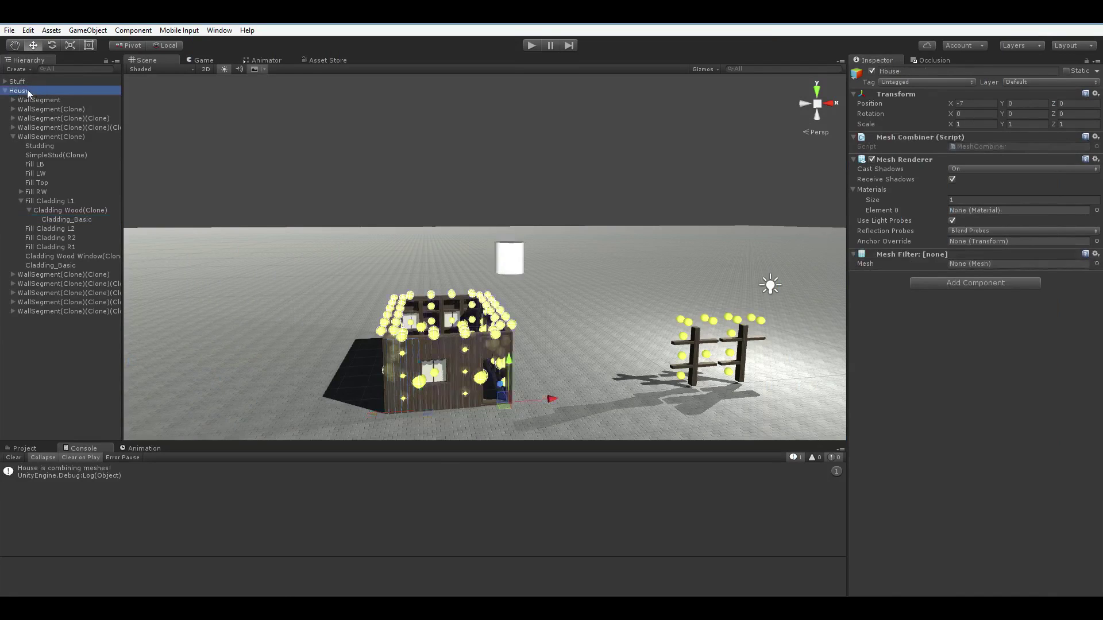
left_click(515, 259)
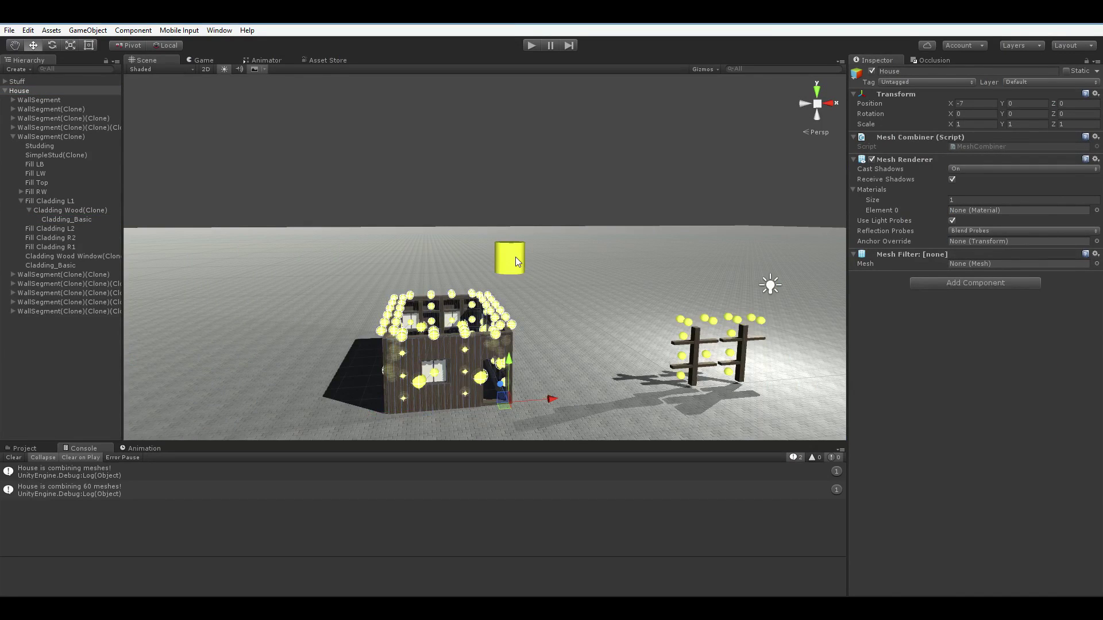
right_click_drag(512, 261, 529, 383)
key("w")
key("s")
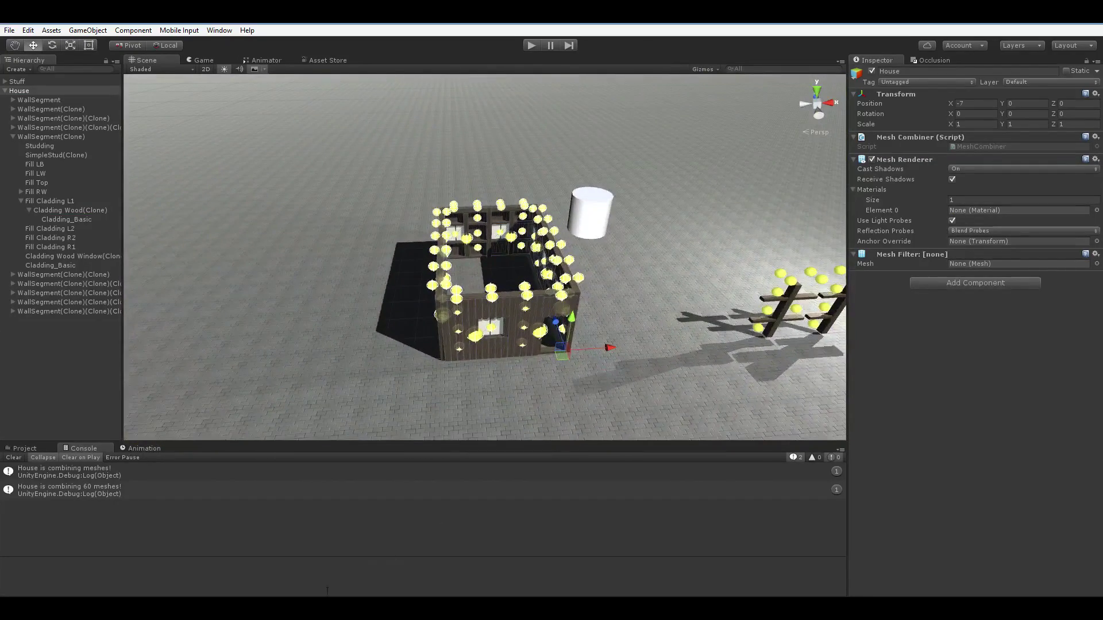
Step: Return to MonoDevelop and declare Mesh finalMesh = new Mesh (); directly below the filters line in CombineMeshes
right_click(299, 608)
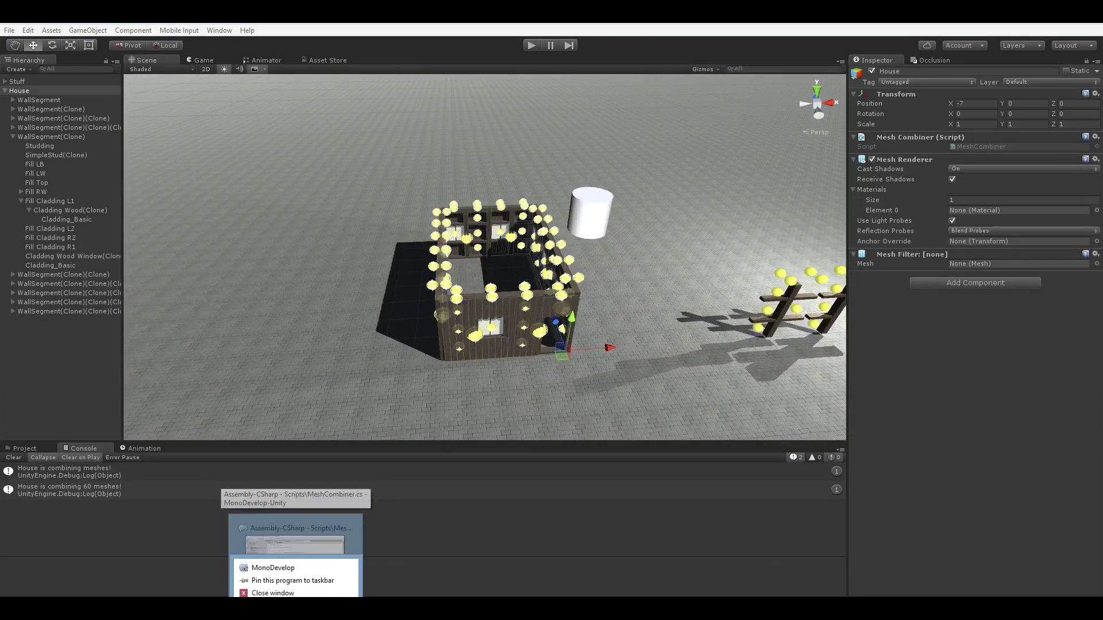
left_click(323, 574)
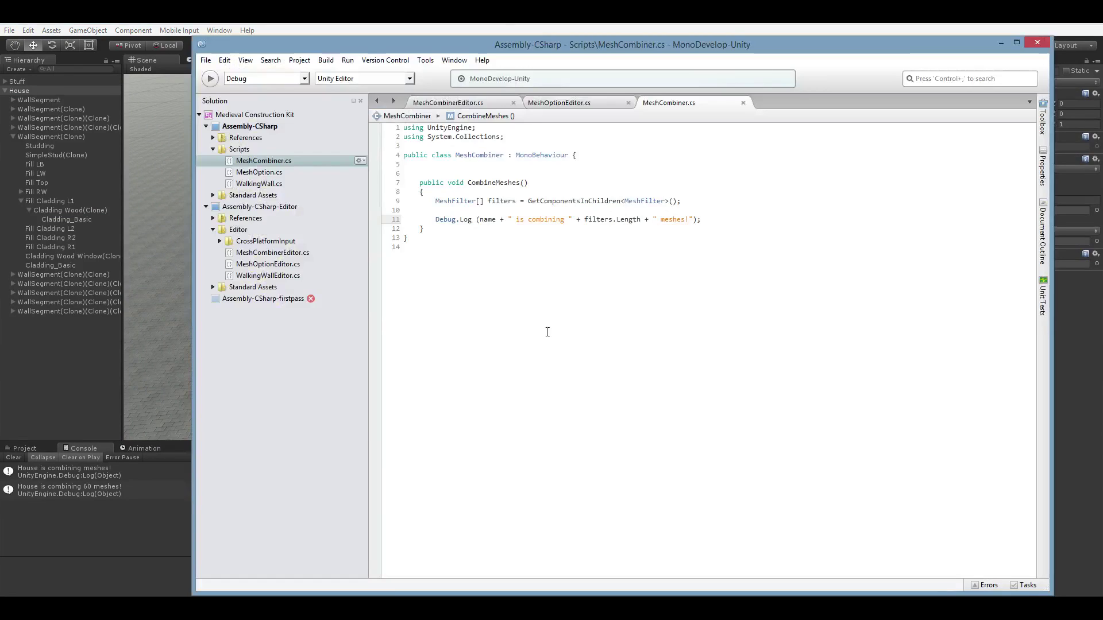
left_click(718, 208)
type("Mesh finale")
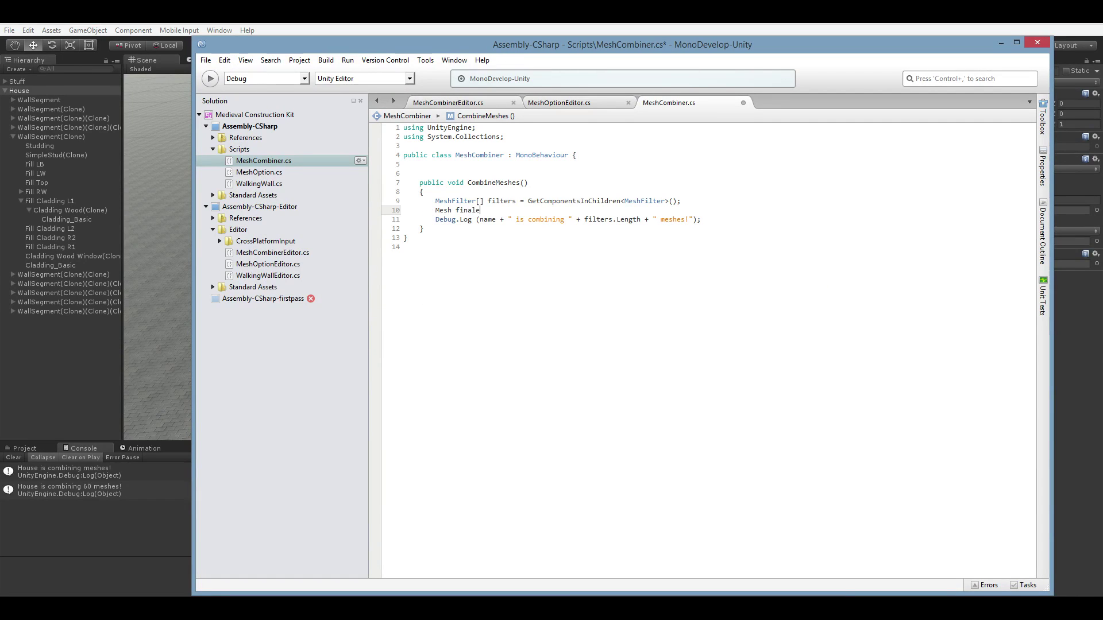
key("BackSpace")
type("Mesh = new Mesh ();")
key("Return")
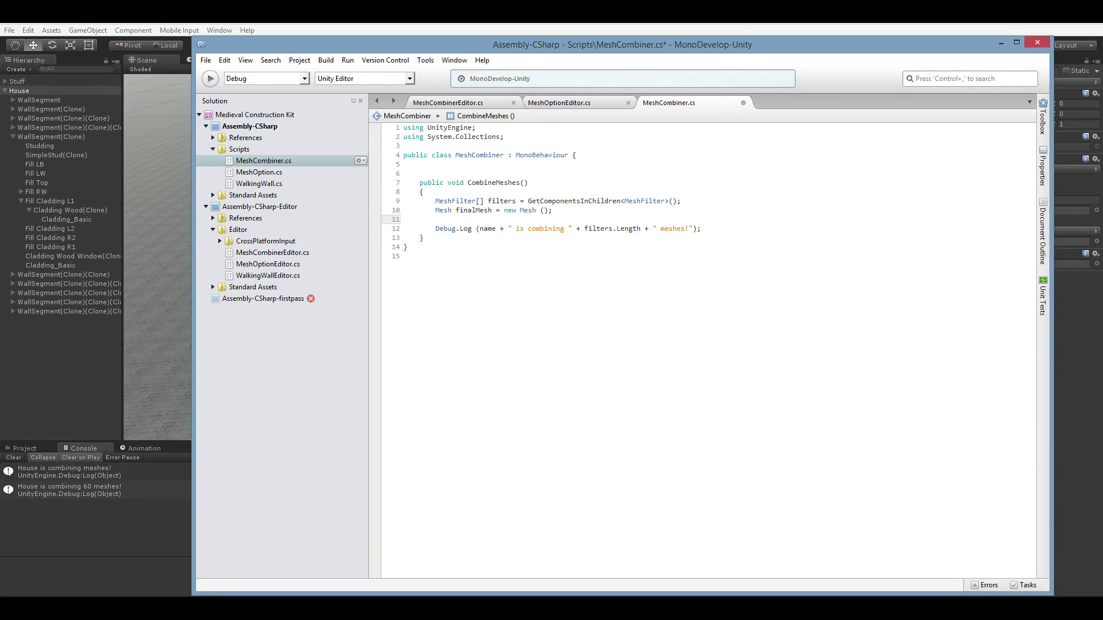
Step: Move the finalMesh declaration below the Debug.Log line, separated by a blank line
key("Down")
key("Up")
key("Up")
key("shift+Down")
key("ctrl+c")
key("BackSpace")
key("Down")
key("End")
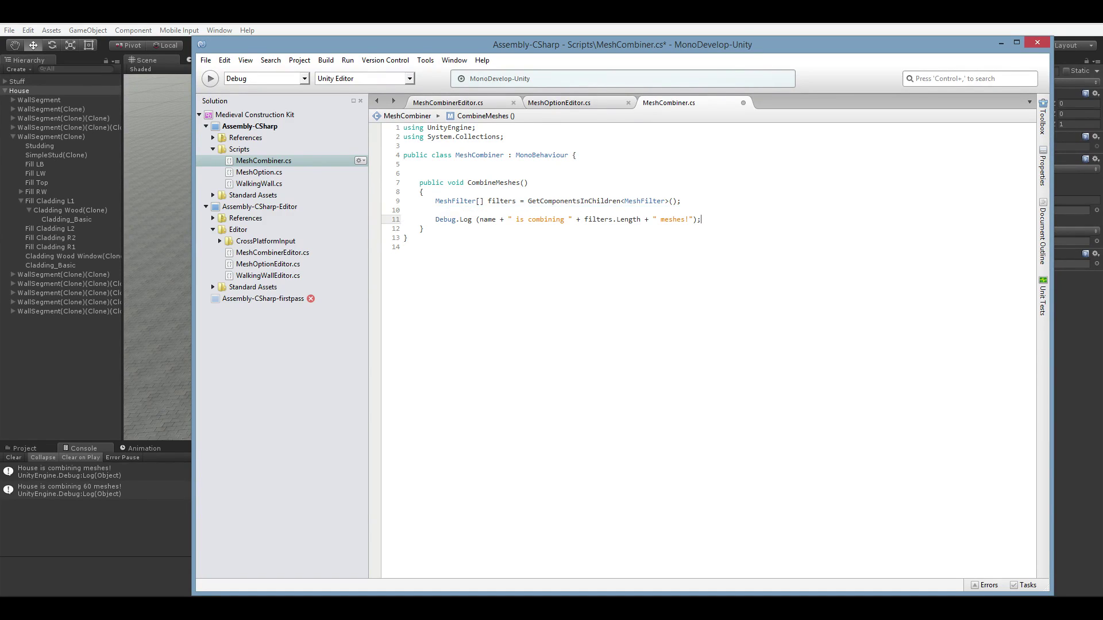
key("Return")
key("Return")
key("ctrl+v")
key("Return")
key("Return")
key("Up")
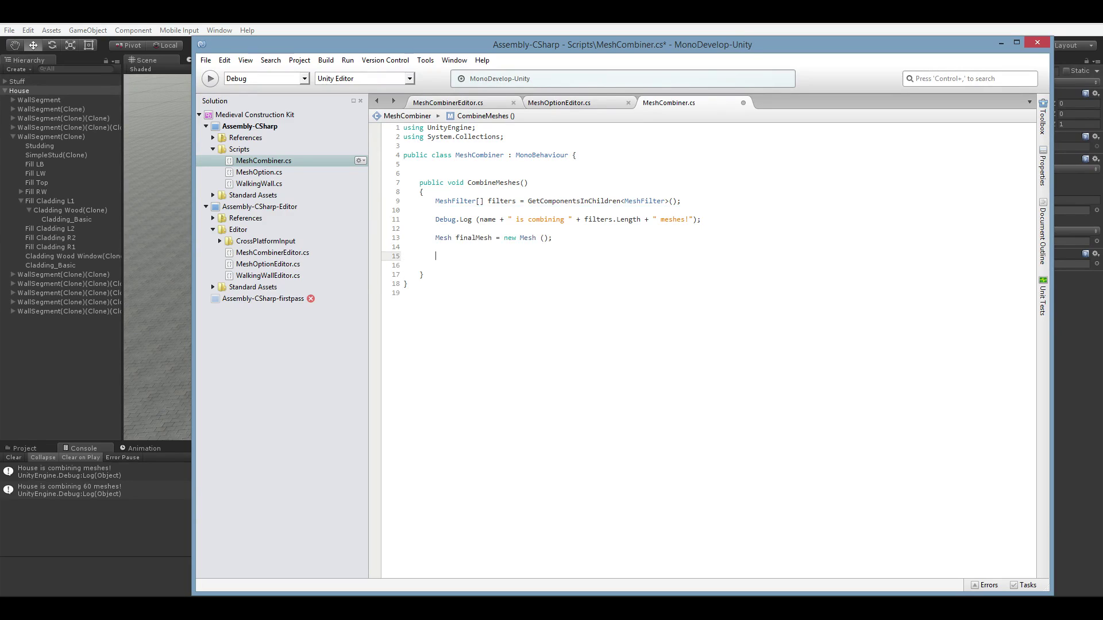
Step: Add GetComponent<MeshFilter> ().sharedMesh = finalMesh; at the end of CombineMeshes
key("Delete")
type("GetComponent<MeshFilter> ().shared")
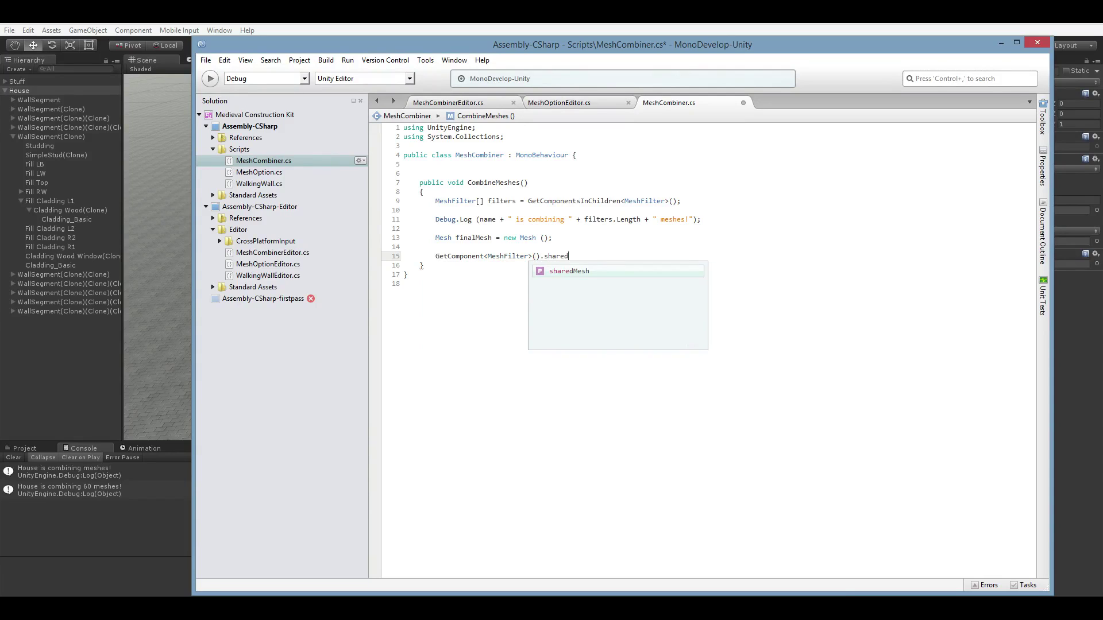
type("Mesh = finalMesh;")
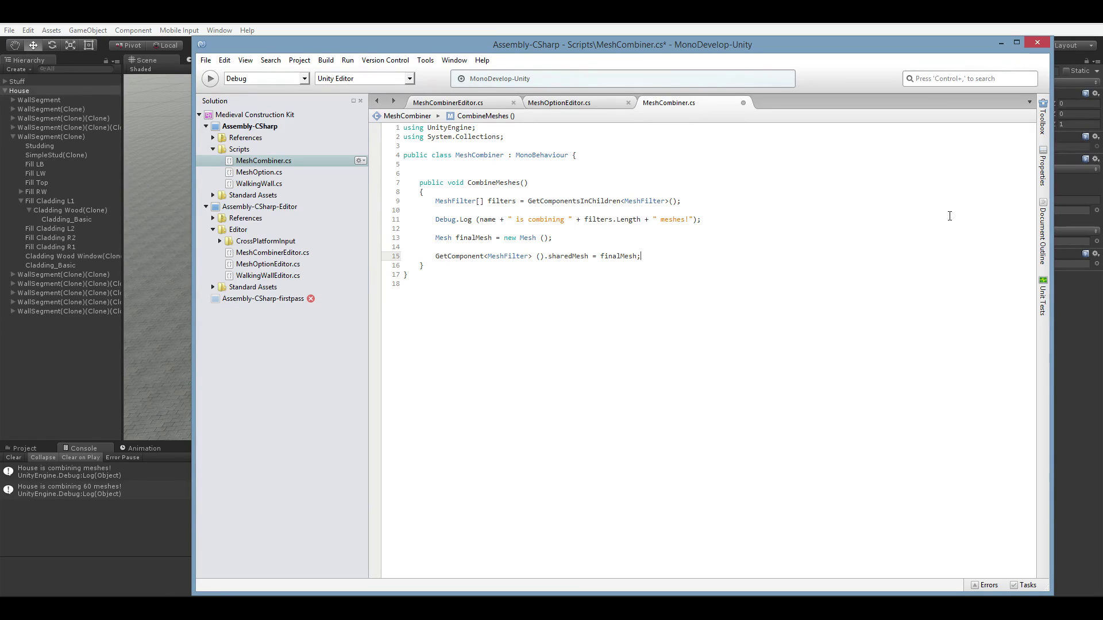
Step: Try a second GetComponent<MeshFilter> ().mesh line below the sharedMesh assignment and delete it again
key("ctrl+shift+Right")
key("ctrl+shift+Right")
key("shift+Right")
key("shift+Right")
key("shift+Right")
key("shift+Right")
key("shift+Right")
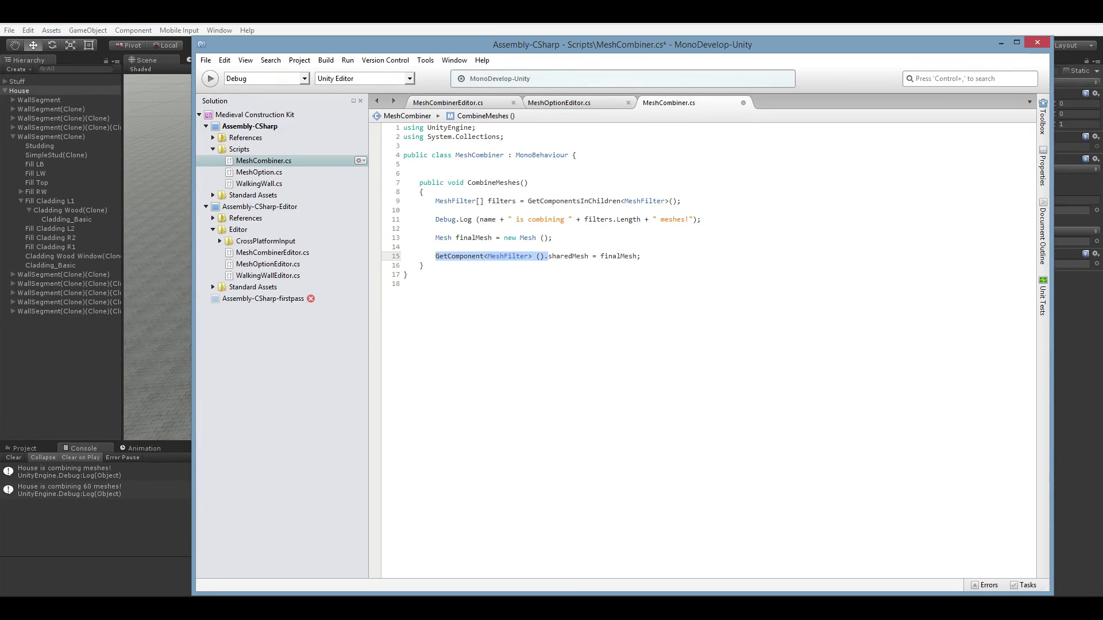
key("ctrl+c")
key("End")
key("Return")
key("ctrl+v")
type("mesh")
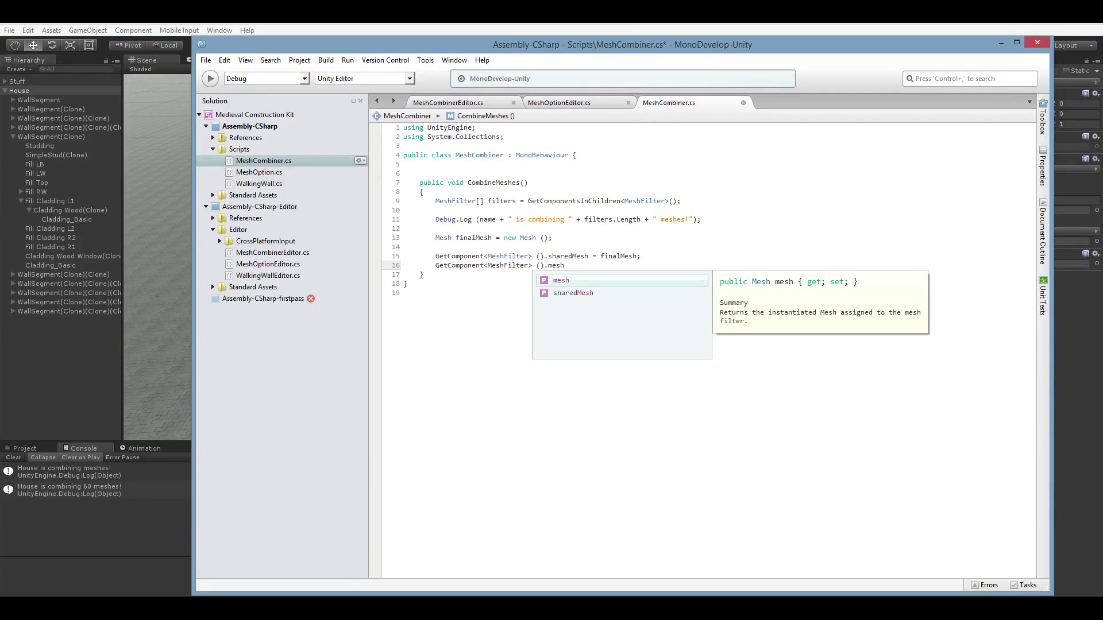
key("shift+Home")
key("BackSpace")
key("Up")
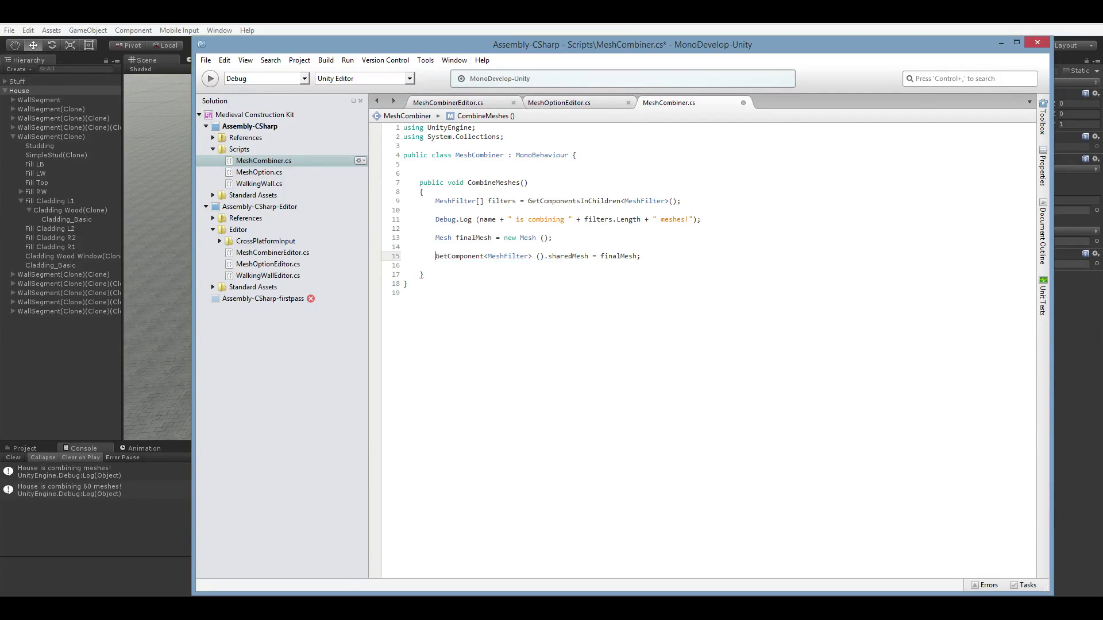
key("ctrl+Right")
key("ctrl+Right")
key("ctrl+Right")
key("ctrl+Right")
key("ctrl+Right")
key("ctrl+Right")
key("ctrl+shift+Left")
Step: Insert seven blank lines between the finalMesh declaration and the sharedMesh assignment
key("Up")
key("Up")
key("Up")
key("Down")
key("Down")
key("BackSpace")
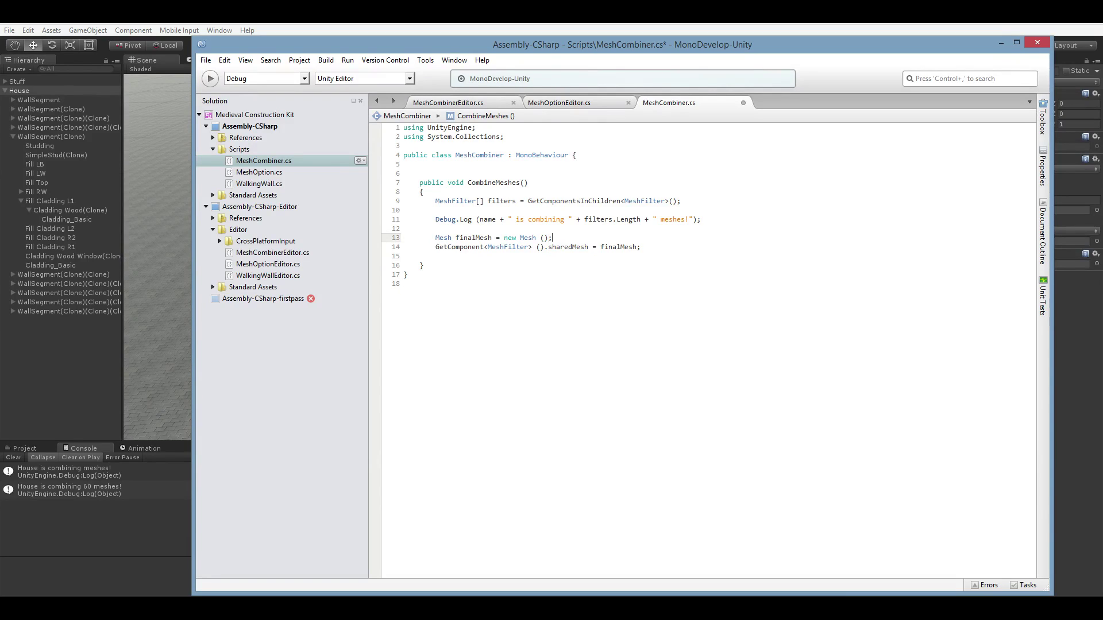
key("Return")
key("Return")
key("Return")
key("Return")
key("Return")
key("Return")
key("Return")
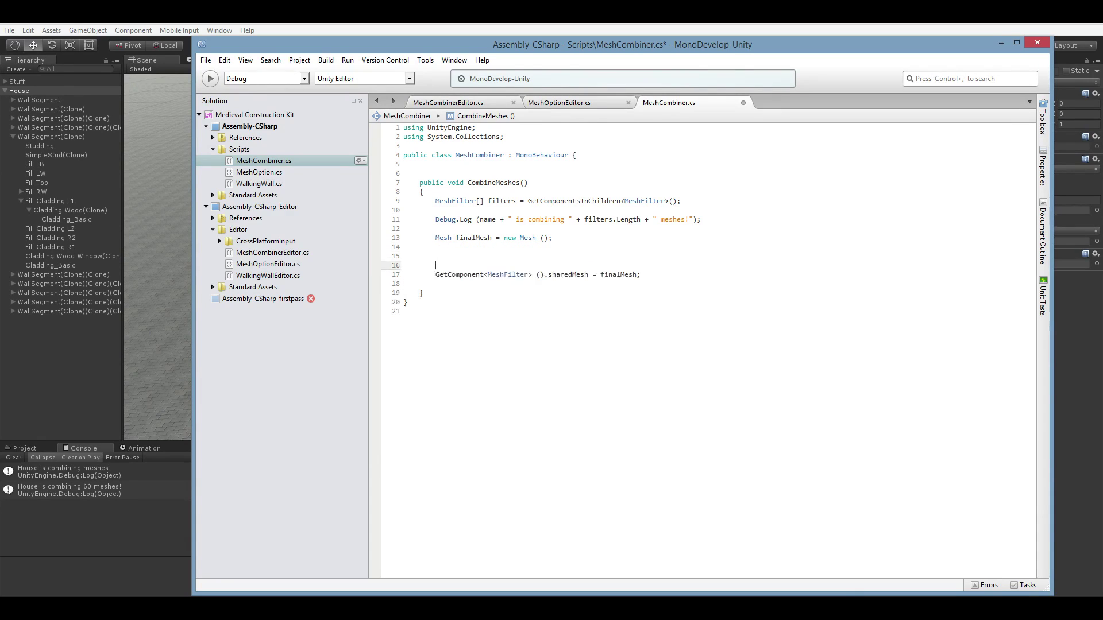
Step: Below the finalMesh declaration, add an empty loop block for (int a = 0; a < filters.Length; a++)
key("Up")
key("Up")
key("Up")
key("Up")
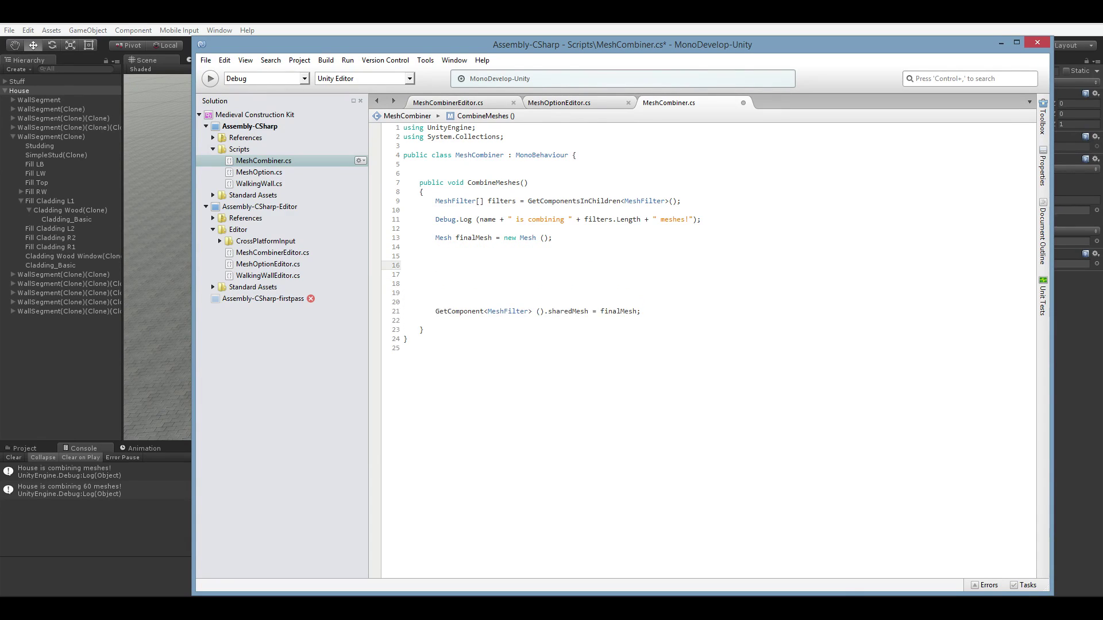
type("for (int a = 0; a < filters")
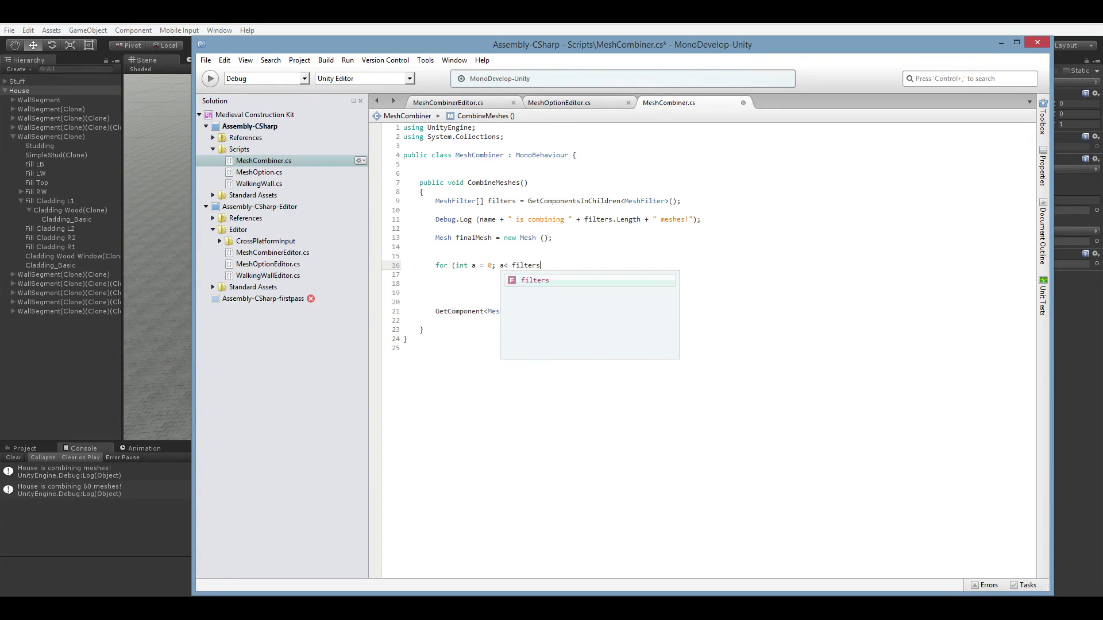
type(".Length; ")
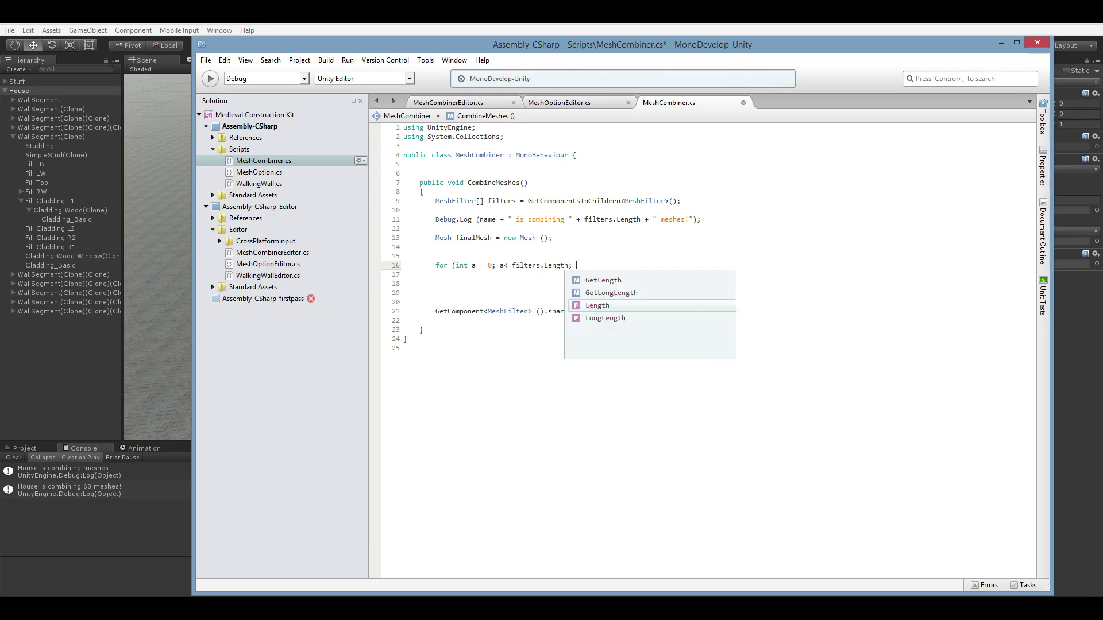
type("a++) {")
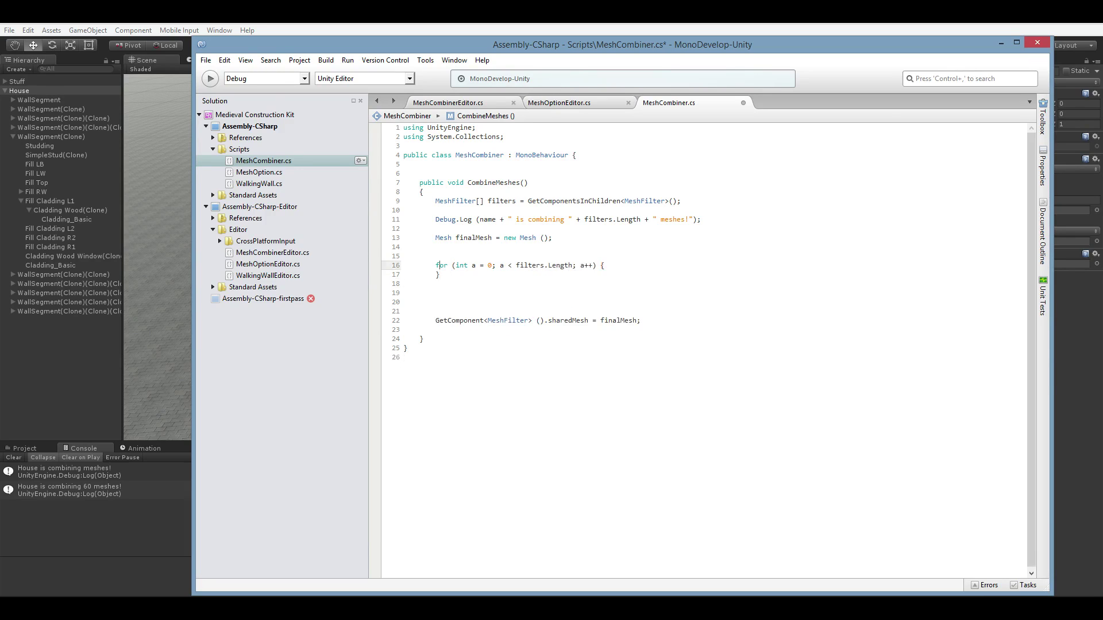
key("Return")
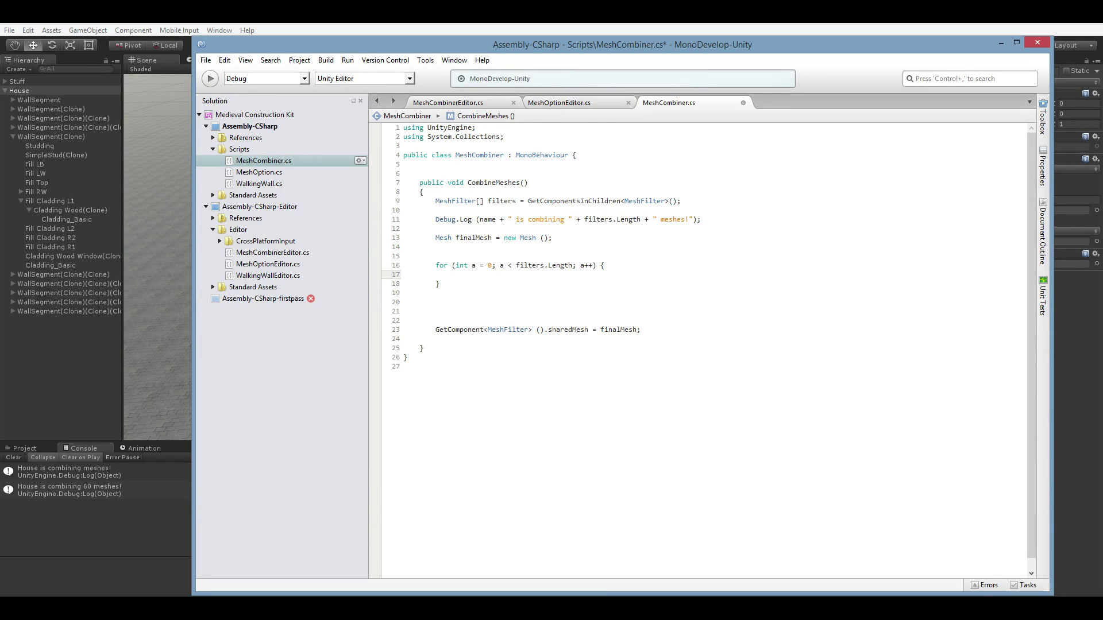
Step: Two blank lines below the for loop, start a call to the CombineMeshes method of finalMesh
key("Down")
key("Down")
key("Down")
key("Down")
type("finalMesh")
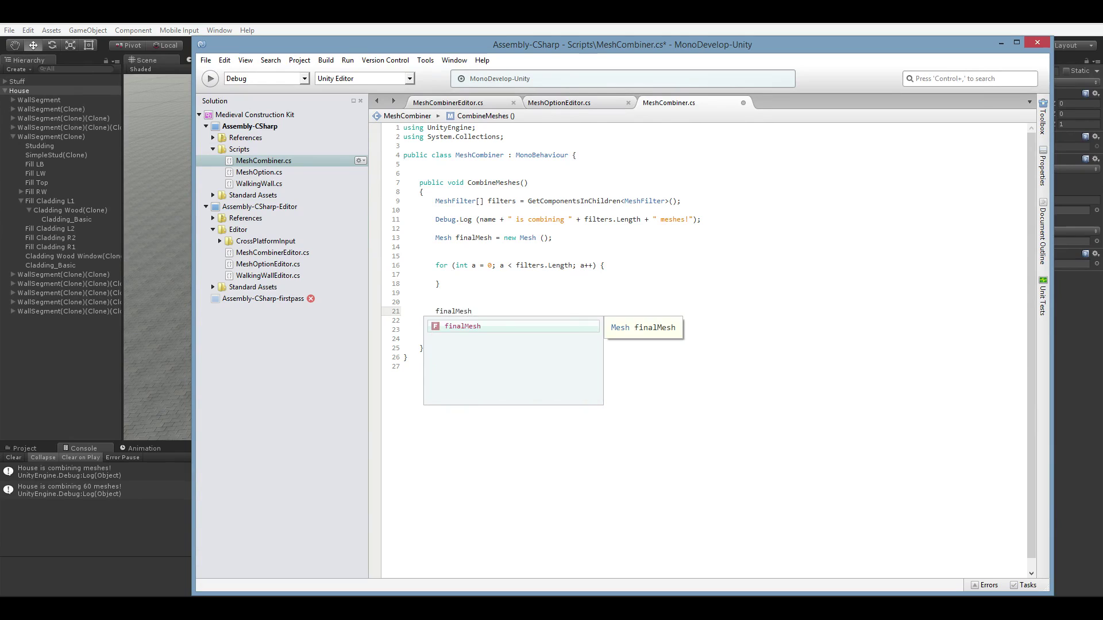
type(".")
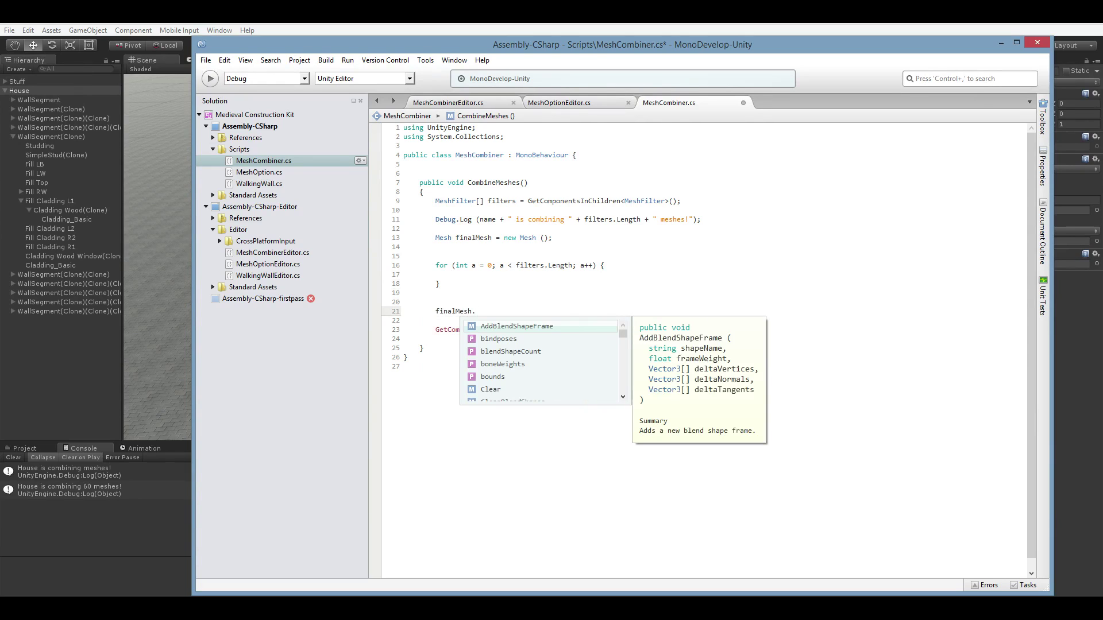
key("Down")
key("Down")
key("Down")
key("Down")
key("Down")
key("Down")
key("Down")
key("Down")
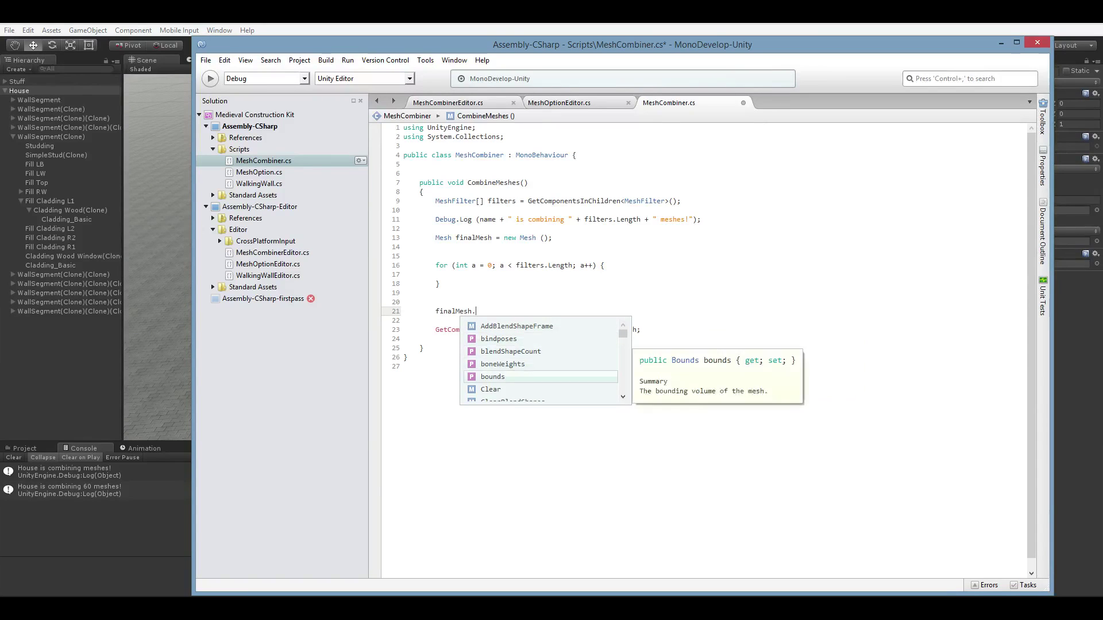
key("Down")
key("Down")
key("Down")
key("Down")
key("Down")
key("Down")
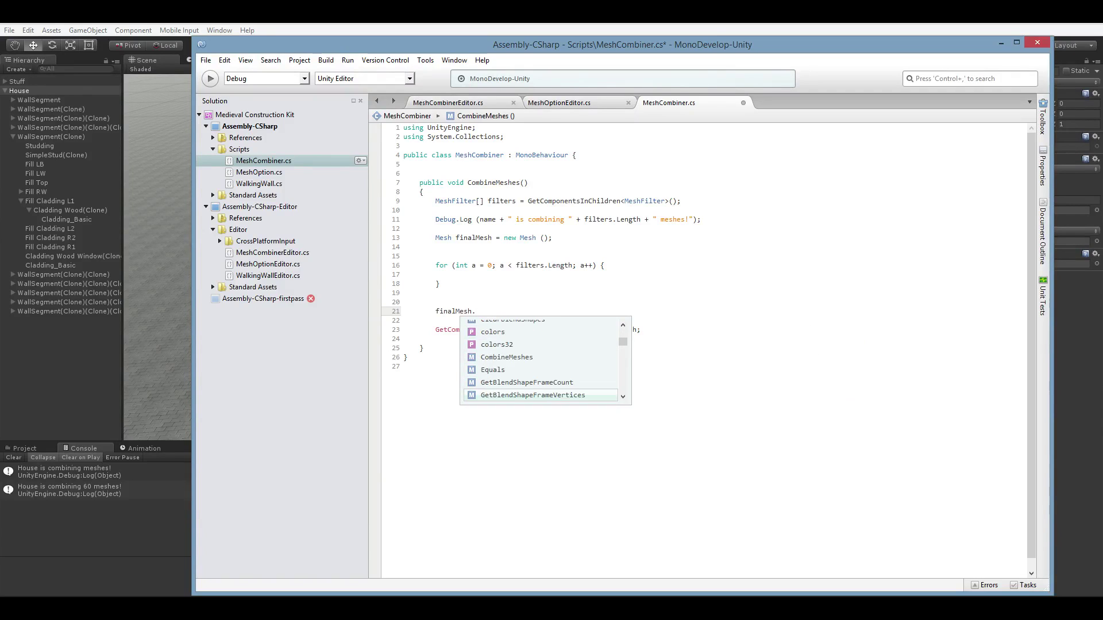
key("Down")
key("Down")
key("Down")
key("Down")
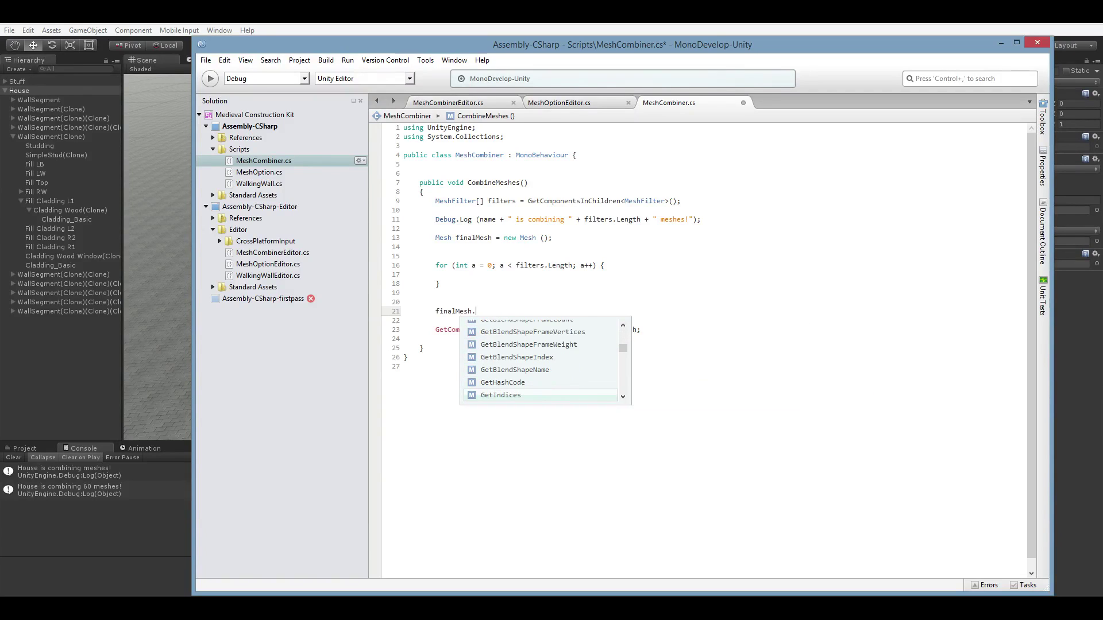
key("Up")
key("Up")
key("Up")
key("Up")
key("Up")
key("Up")
key("Up")
key("Up")
key("Up")
key("Up")
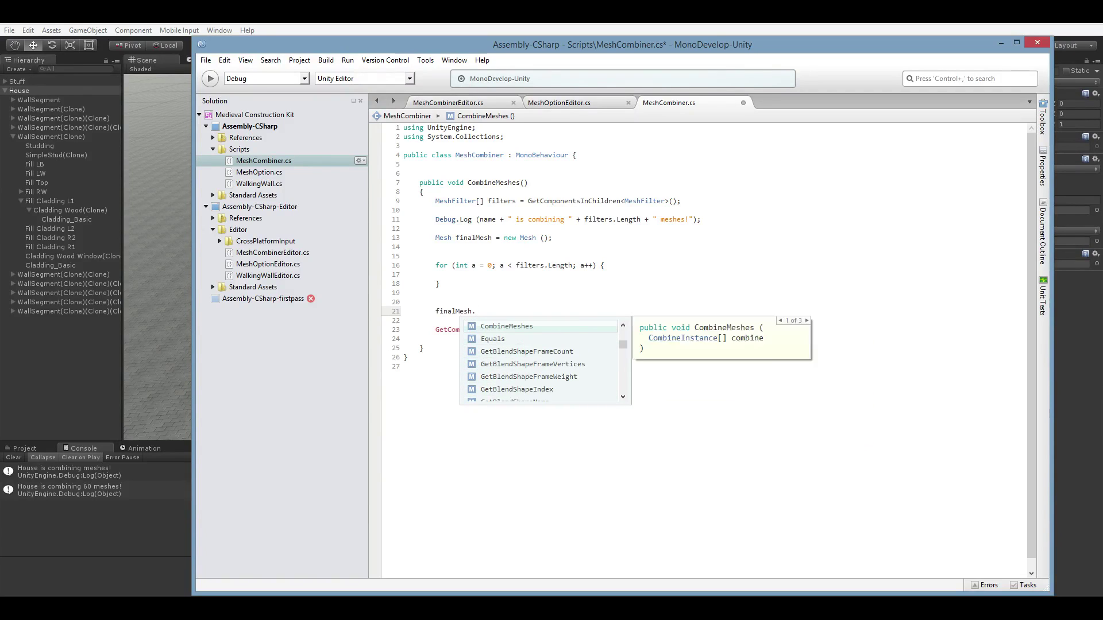
key("Down")
key("Return")
Step: Pass combiners as the argument of finalMesh.CombineMeshes and end the statement with a semicolon
type("(")
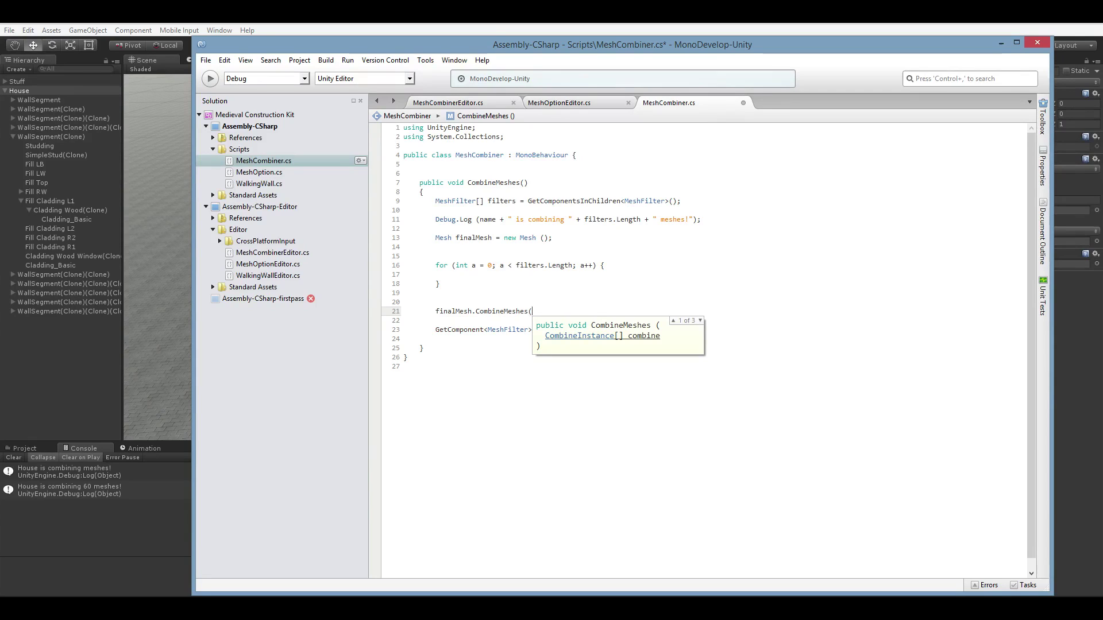
type("coim")
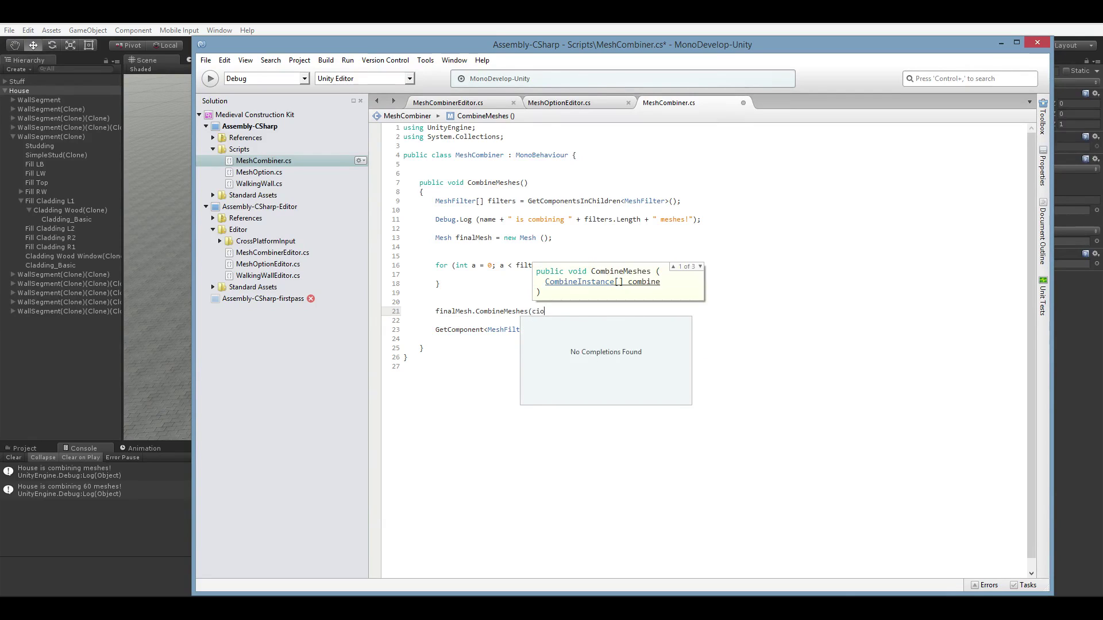
key("BackSpace")
key("BackSpace")
type("mbiners)")
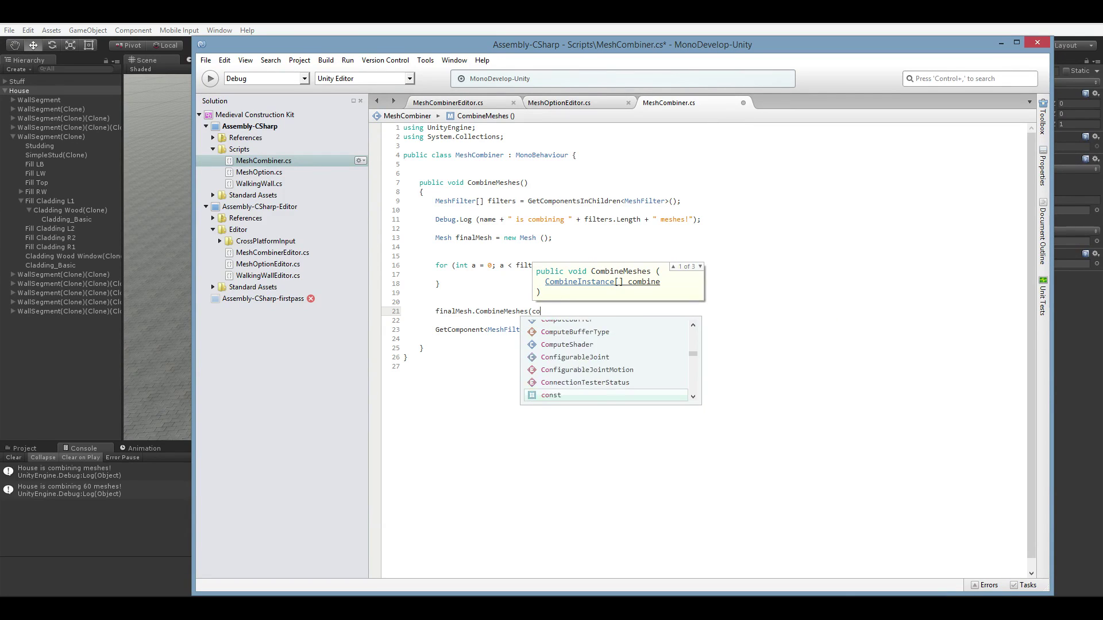
type(";")
Step: Between the finalMesh declaration and the for loop, declare CombineInstance[] combiners = new CombineInstance[filters.Length];
key("Up")
key("Up")
key("Up")
key("Up")
key("Up")
key("Up")
key("Up")
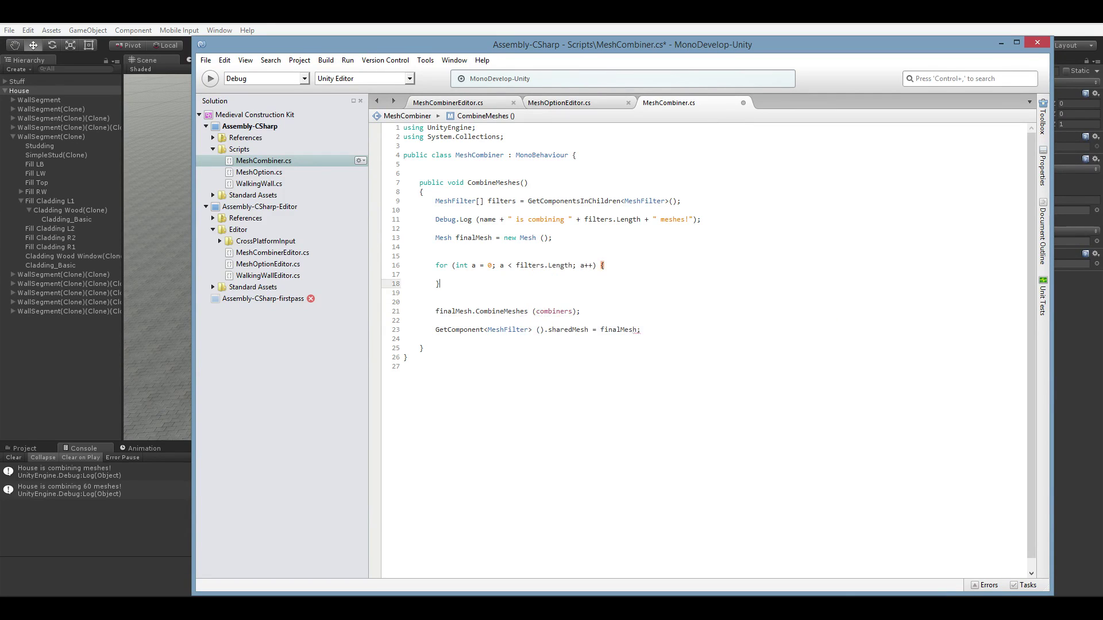
key("Return")
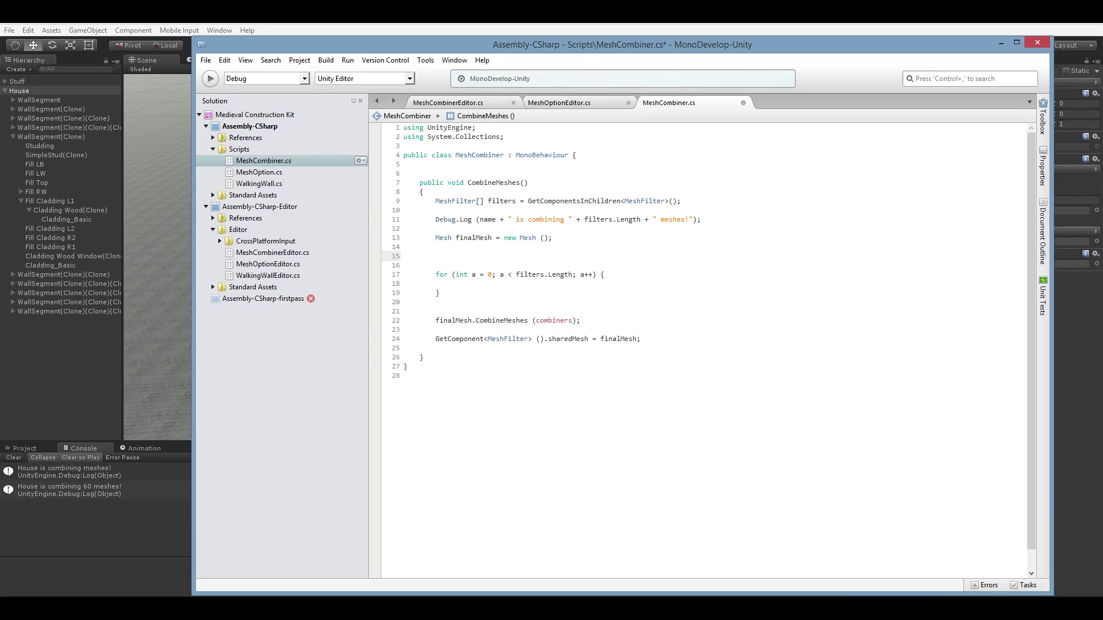
type("Combine")
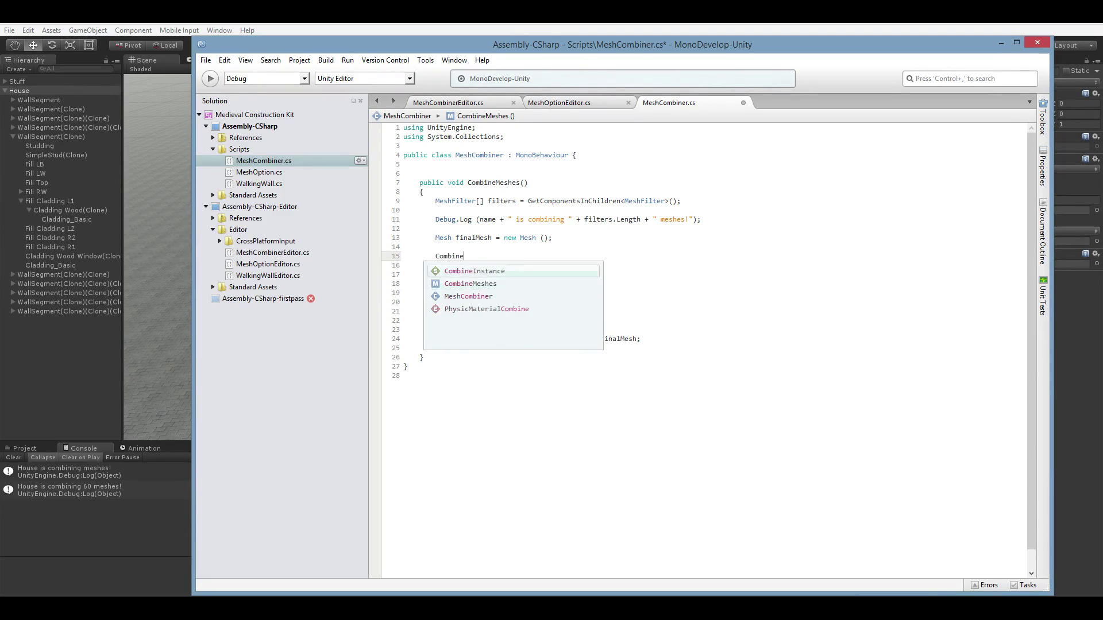
type("Instance[] combiner")
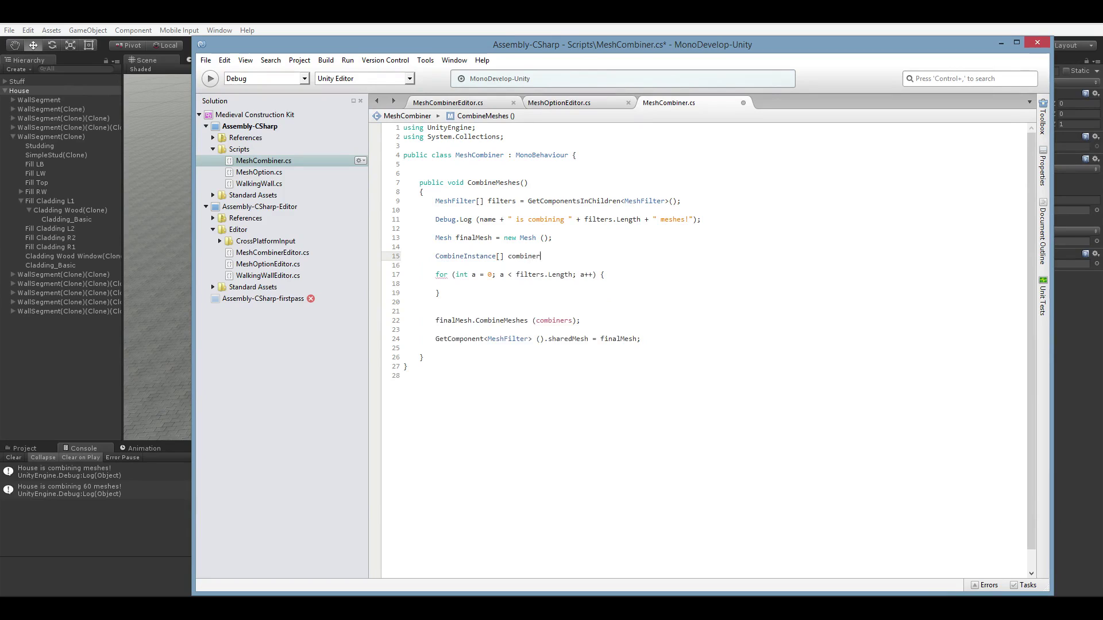
type("s = new CombineInstance[]")
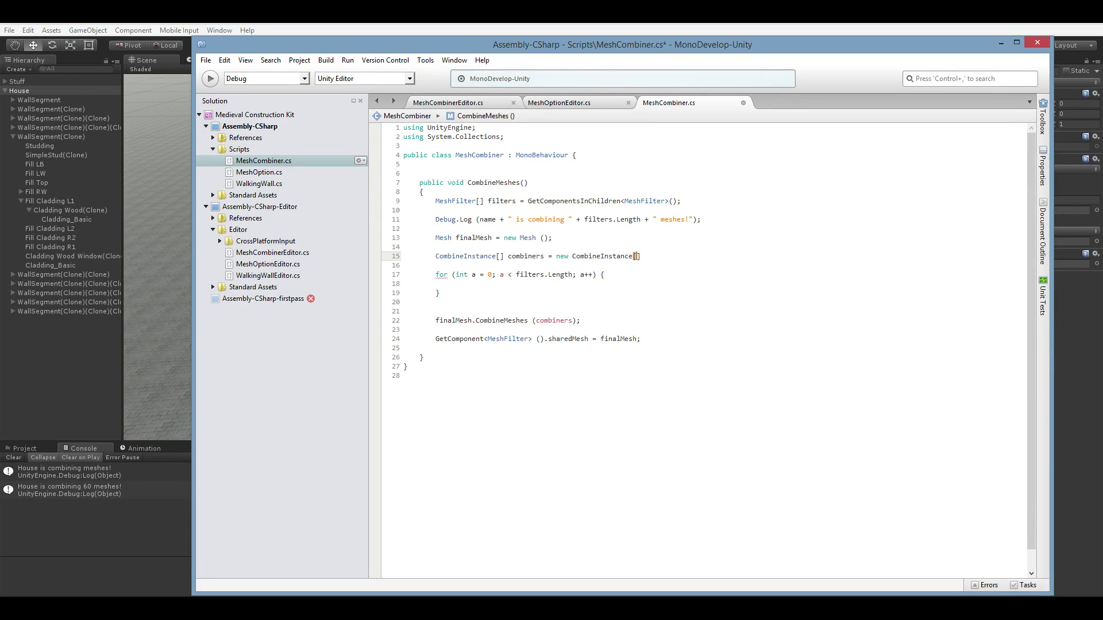
type("filters.co")
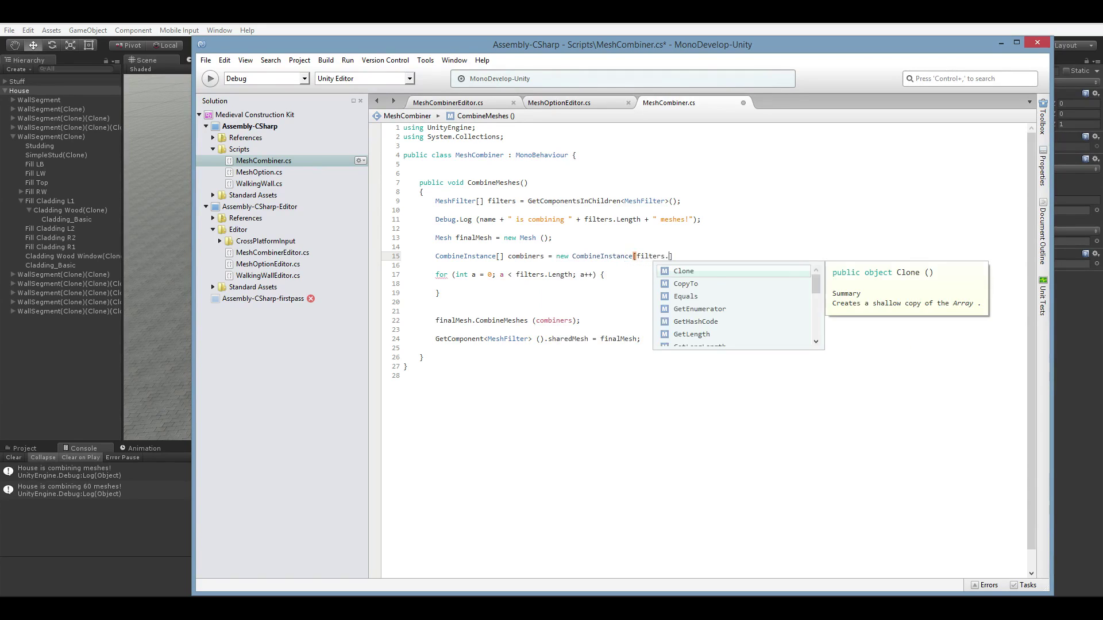
key("BackSpace")
key("BackSpace")
type("Length]")
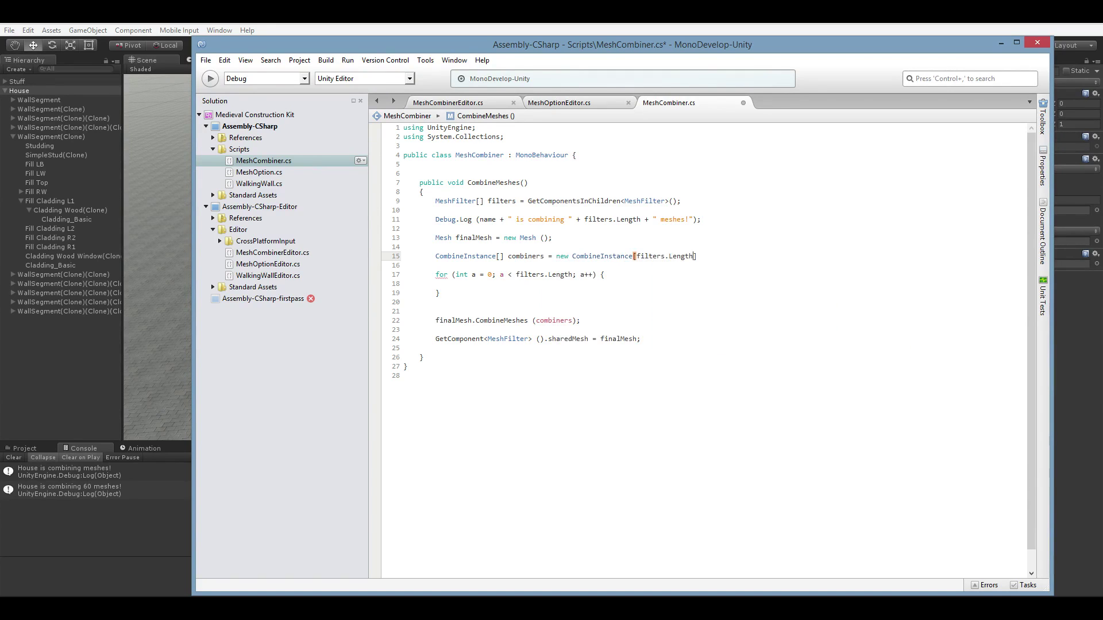
type(";")
Step: Inside the for loop, add the statement combiners[a].subMeshIndex = 0;
key("Down")
key("Down")
key("Down")
key("Down")
key("Up")
type("combiners[a].")
key("Down")
key("Down")
key("Down")
key("Down")
key("Down")
key("Down")
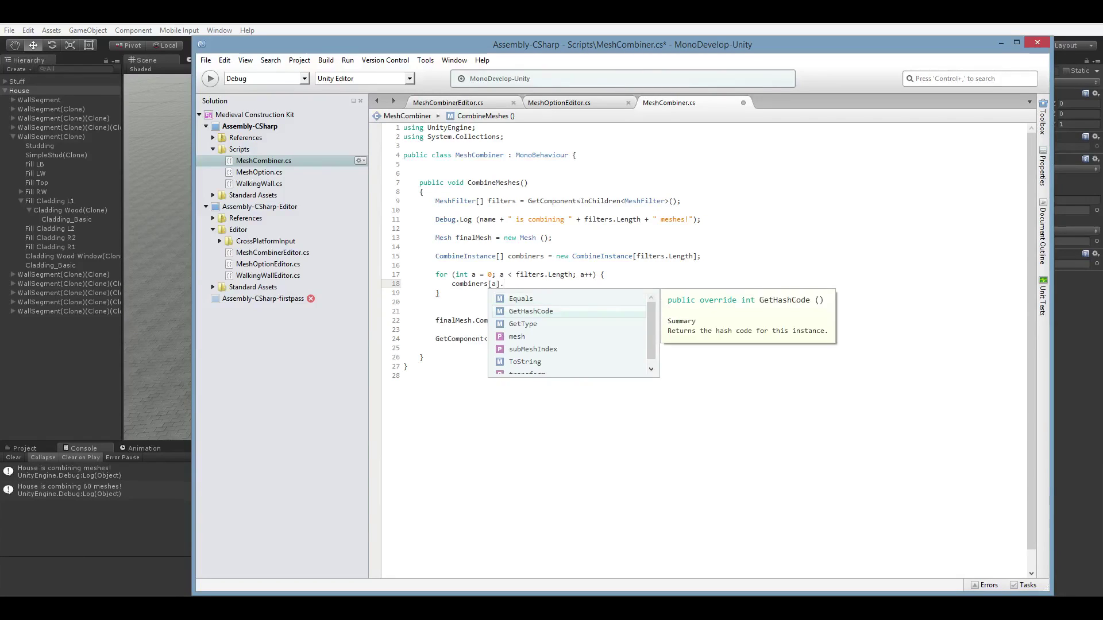
key("Down")
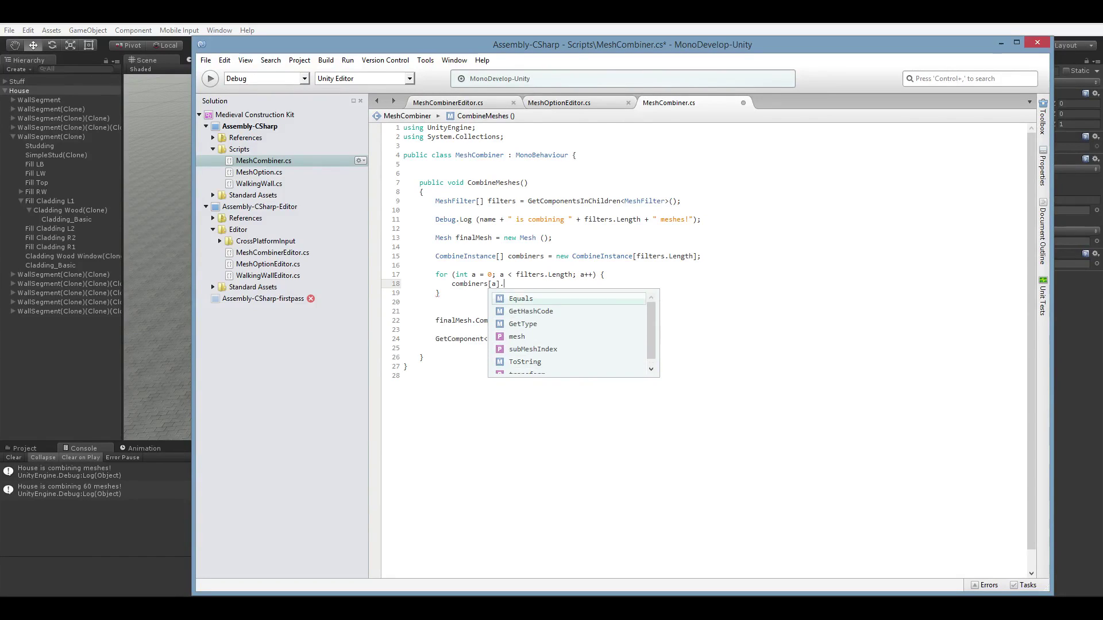
key("Down")
key("Up")
key("Up")
key("Up")
key("Up")
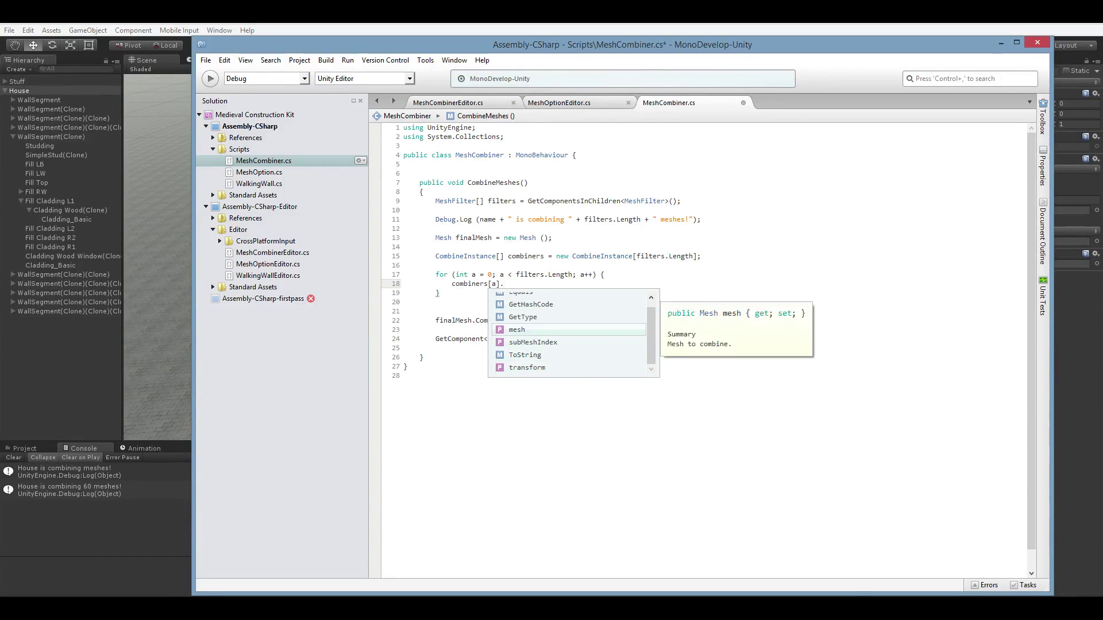
key("Down")
key("Down")
key("Down")
key("Up")
key("Up")
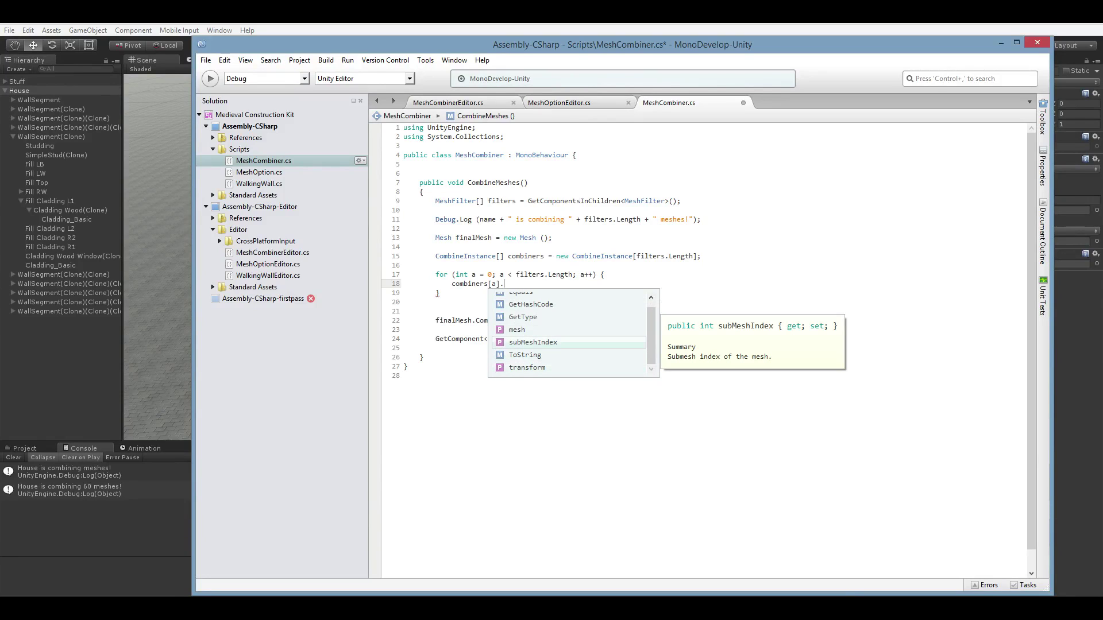
key("Return")
type("= 0;")
Step: Add combiners[a].mesh = filters[a].sharedMesh; on the line below the subMeshIndex assignment
key("Return")
type("combiners[a]")
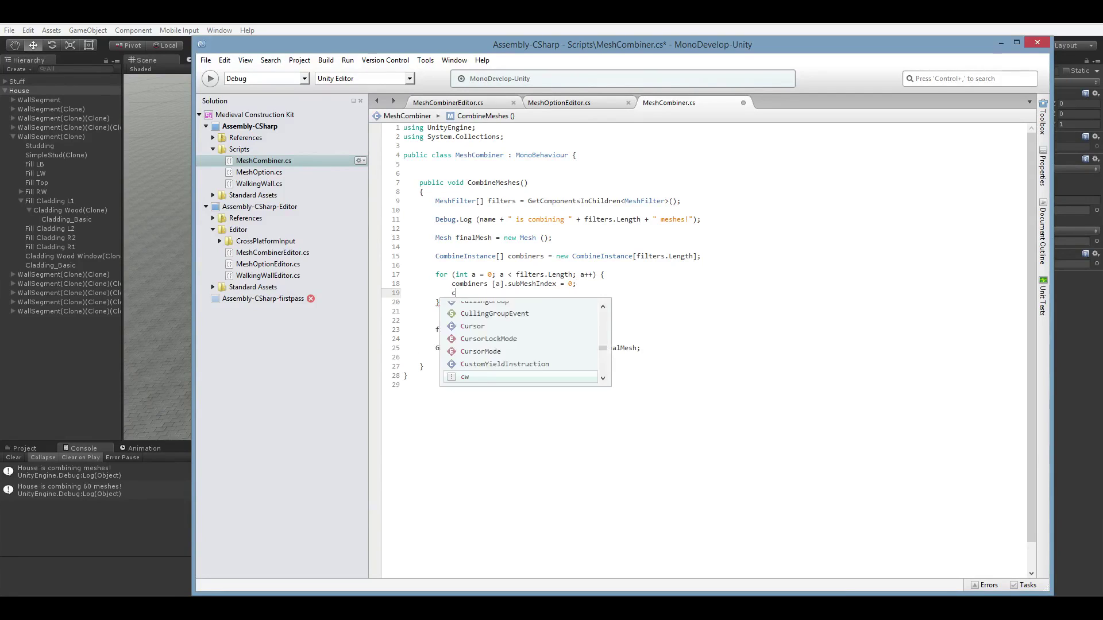
type(".")
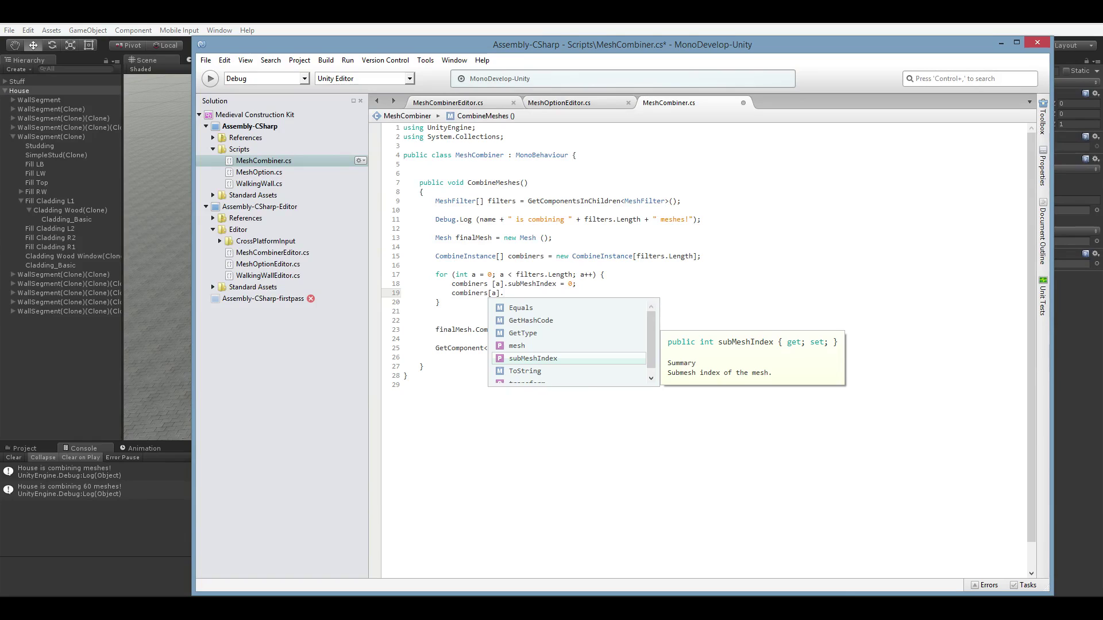
type("mesh =")
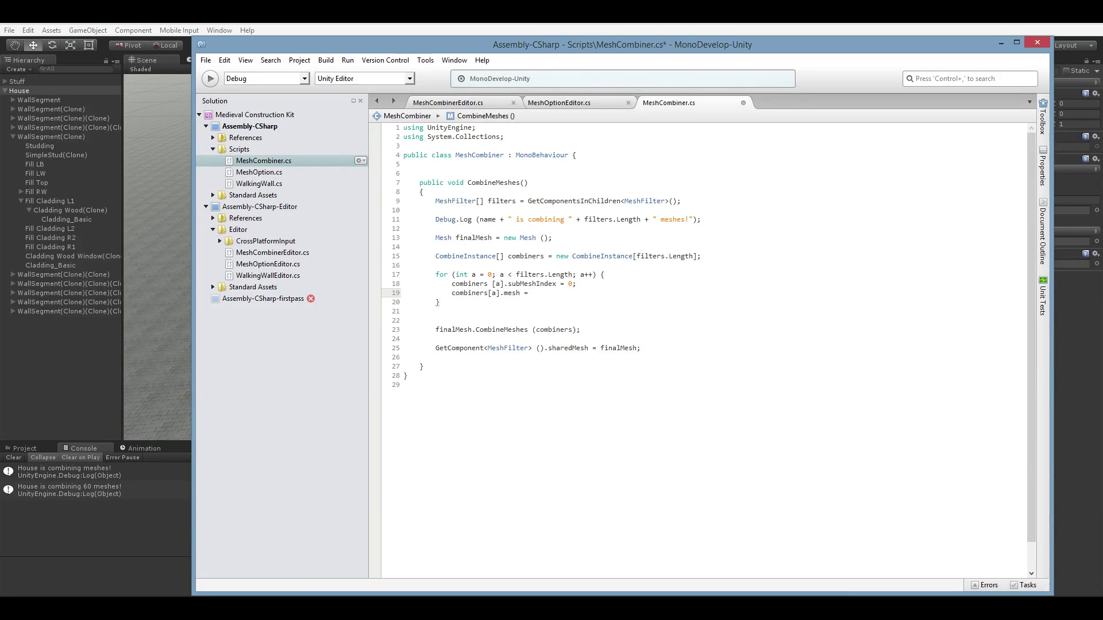
type(" filters[a].mes")
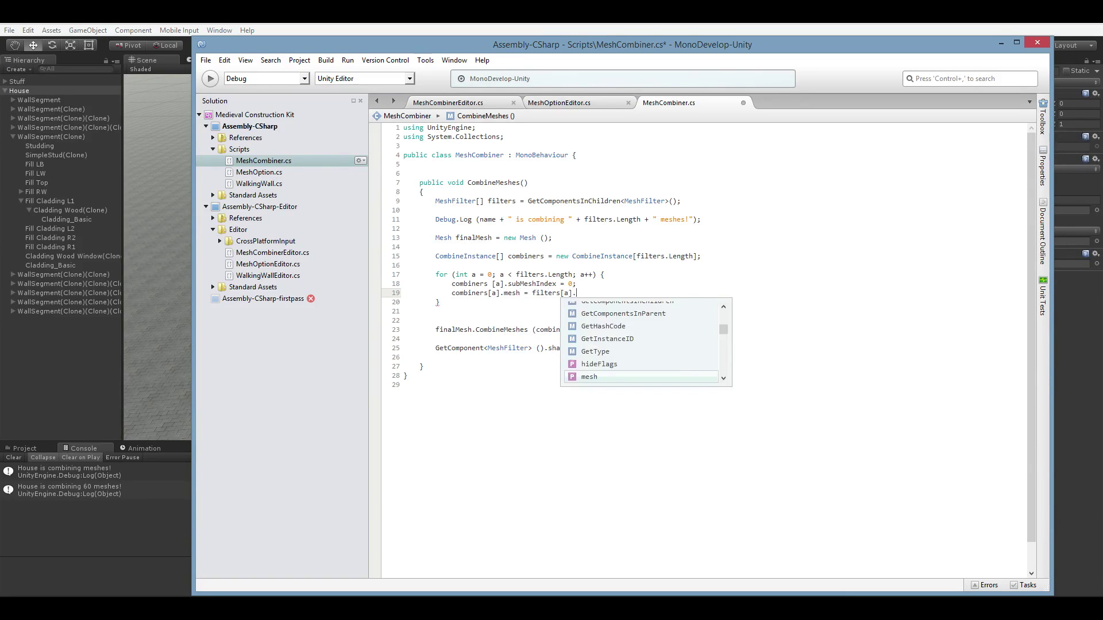
key("Down")
key("Down")
key("Down")
key("Return")
type(";")
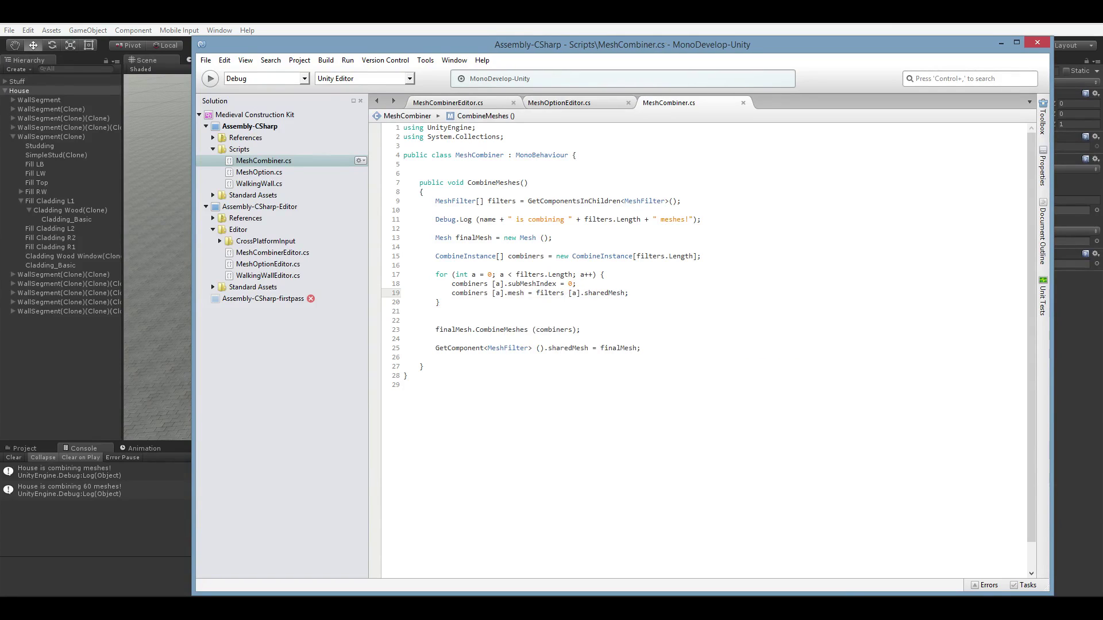
Step: Begin a third loop statement with combiners[a].tr for the transform property, below the mesh assignment
key("Return")
type("cm")
key("Return")
type("[a")
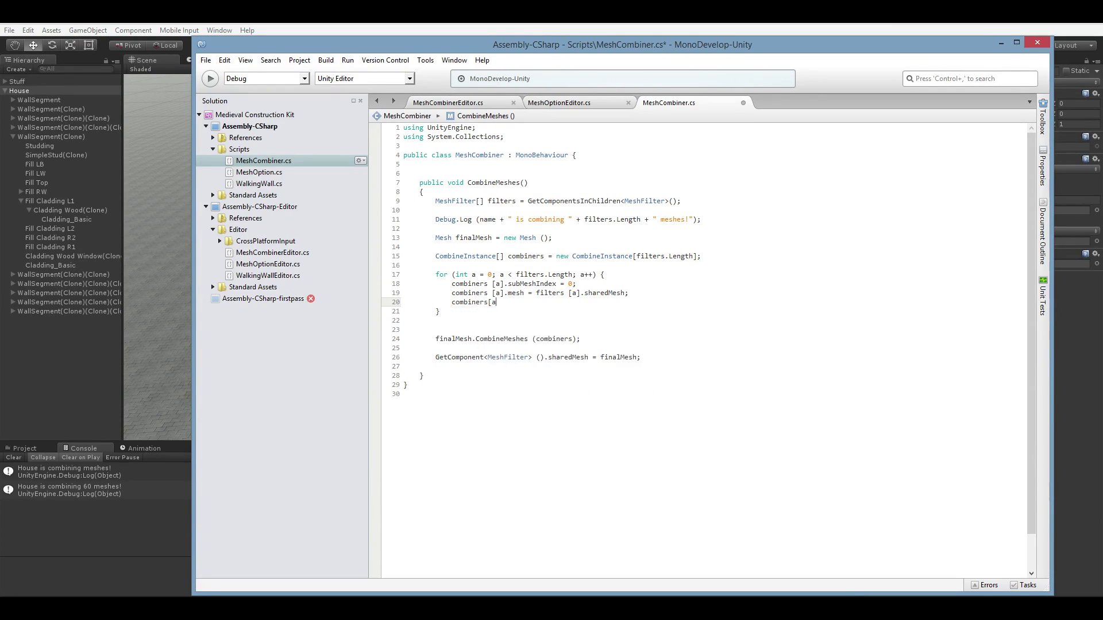
type("].tr")
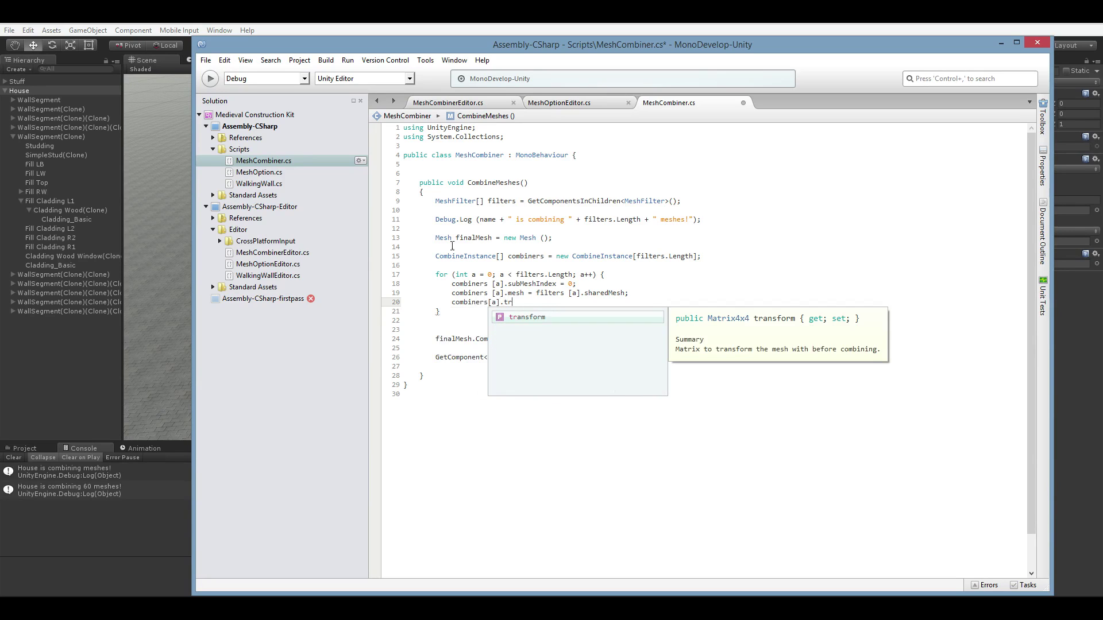
Step: Switch to Unity and examine the individual Cladding_Basic pieces on different walls of the house
key("alt+Tab")
left_click_drag(457, 340, 498, 294, "alt")
left_click(498, 294)
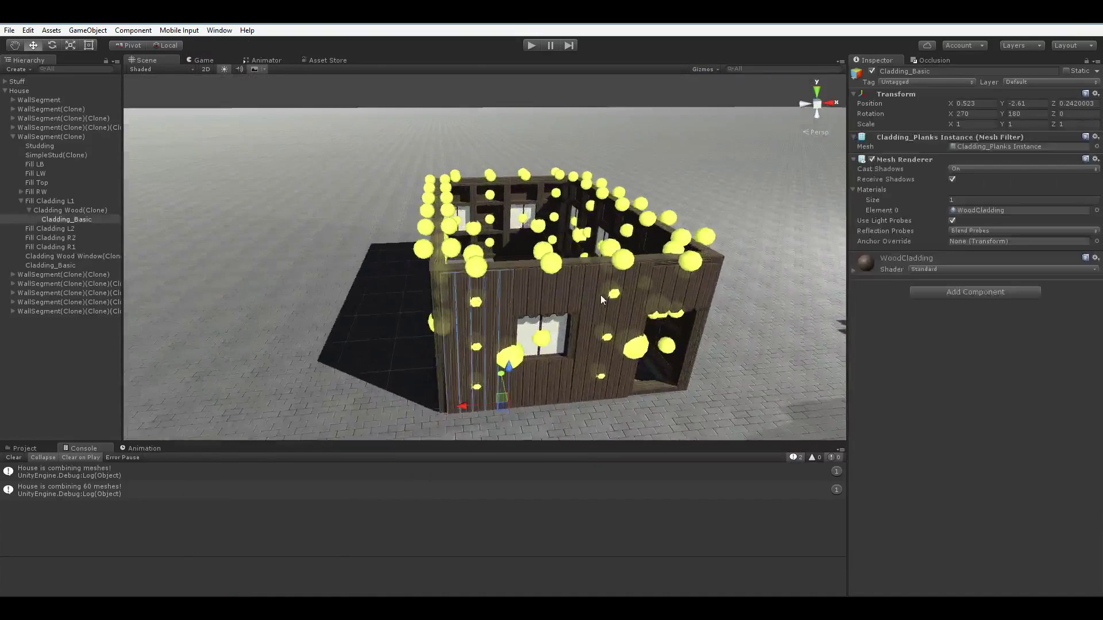
left_click(619, 317)
left_click_drag(619, 317, 454, 344, "alt")
left_click(312, 318)
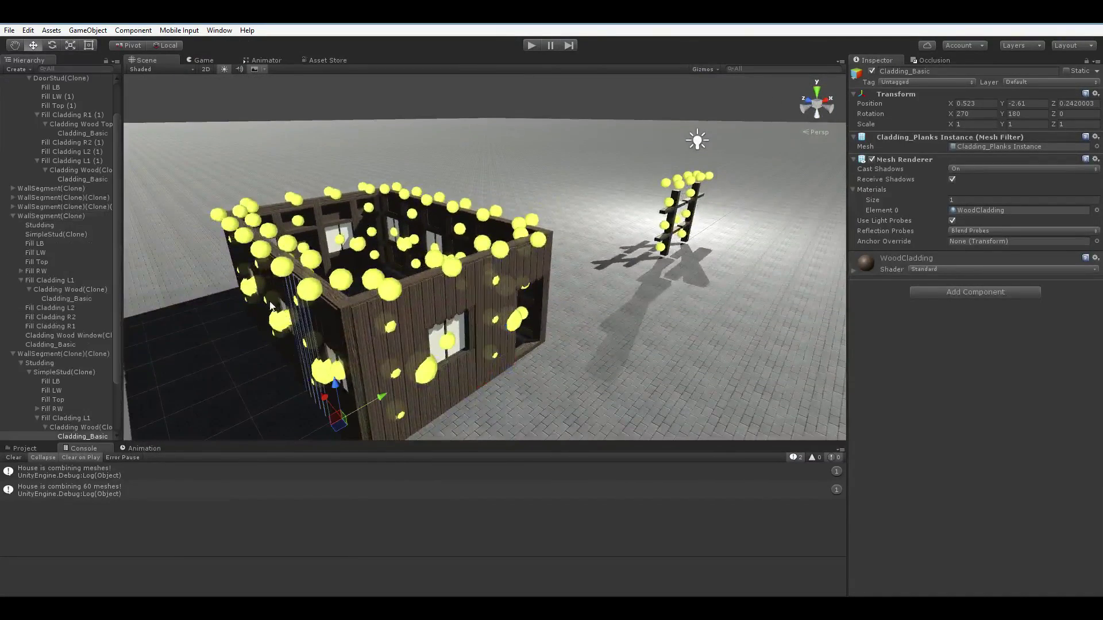
left_click(264, 284)
left_click_drag(226, 260, 256, 271, "alt")
left_click(307, 249)
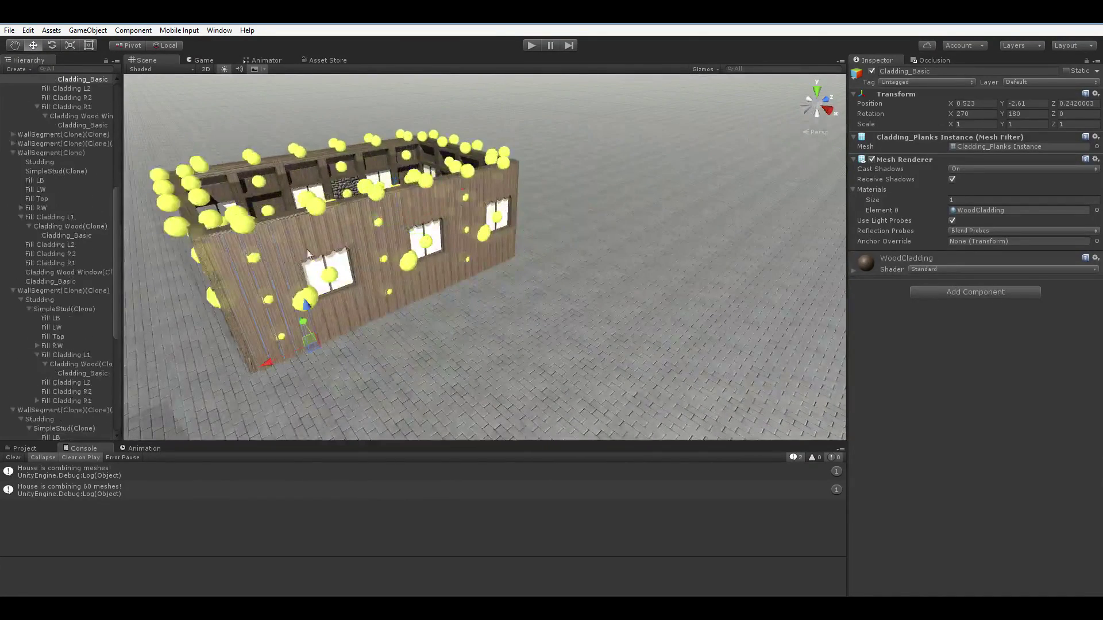
Step: Examine how the Cladding_Basic, wall frame and stud pieces are positioned and oriented around the different sides of the house
left_click(357, 229)
left_click(459, 203)
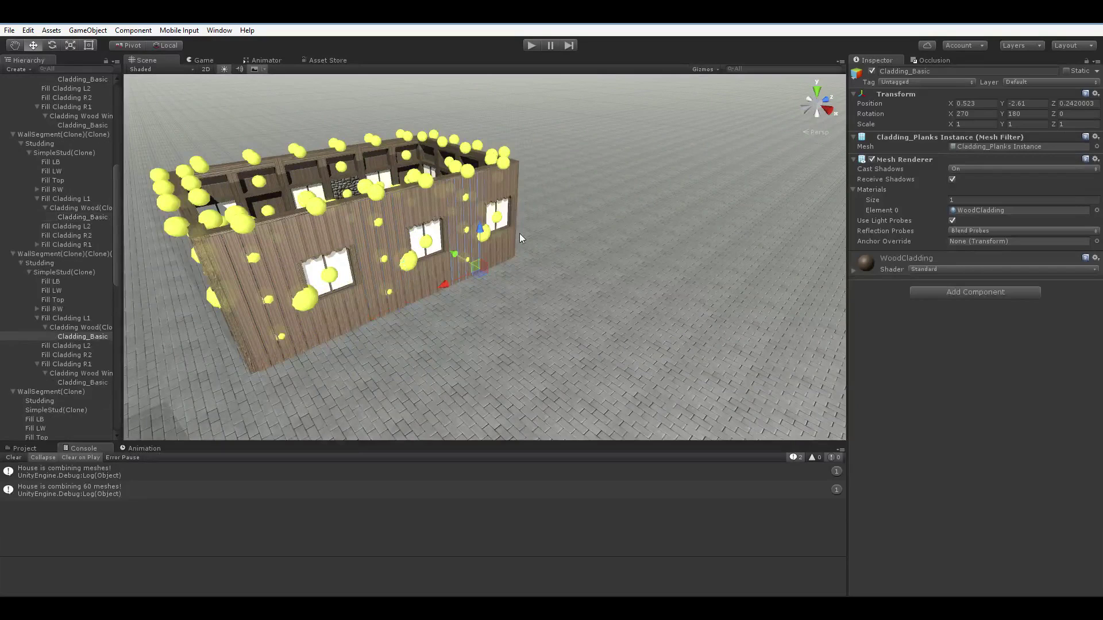
left_click(363, 167)
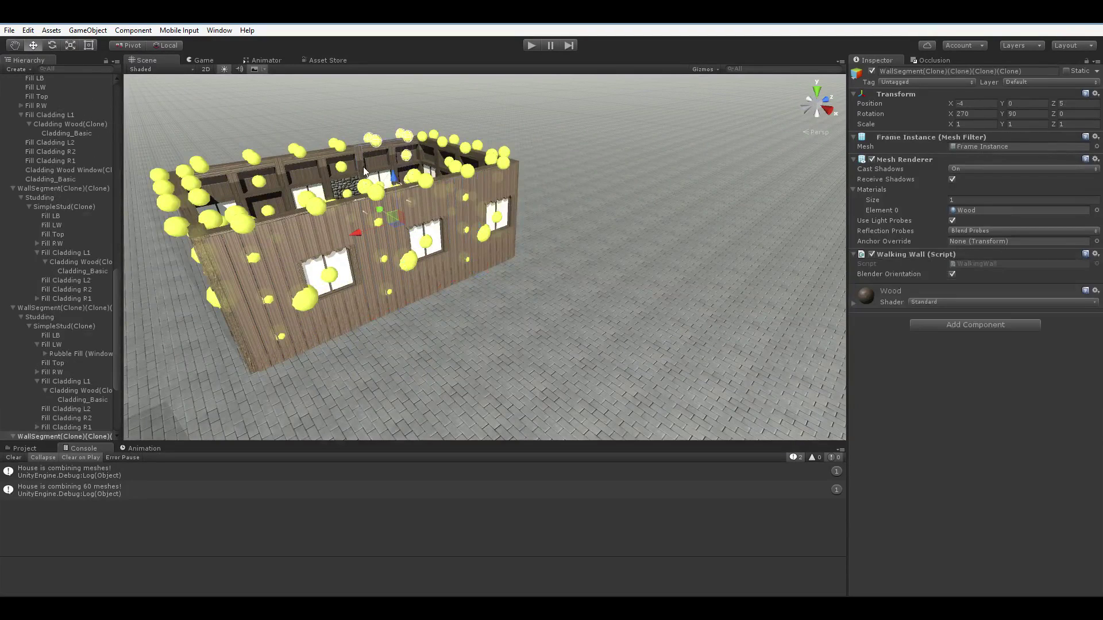
left_click(323, 175)
left_click(275, 181)
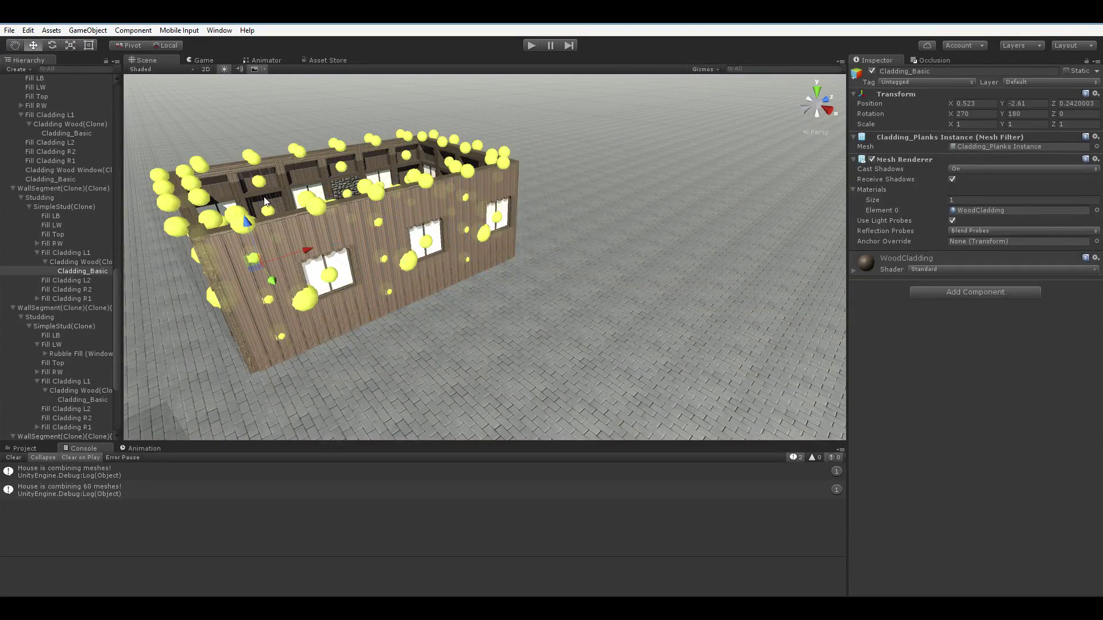
left_click(297, 249)
left_click_drag(388, 360, 460, 364, "alt")
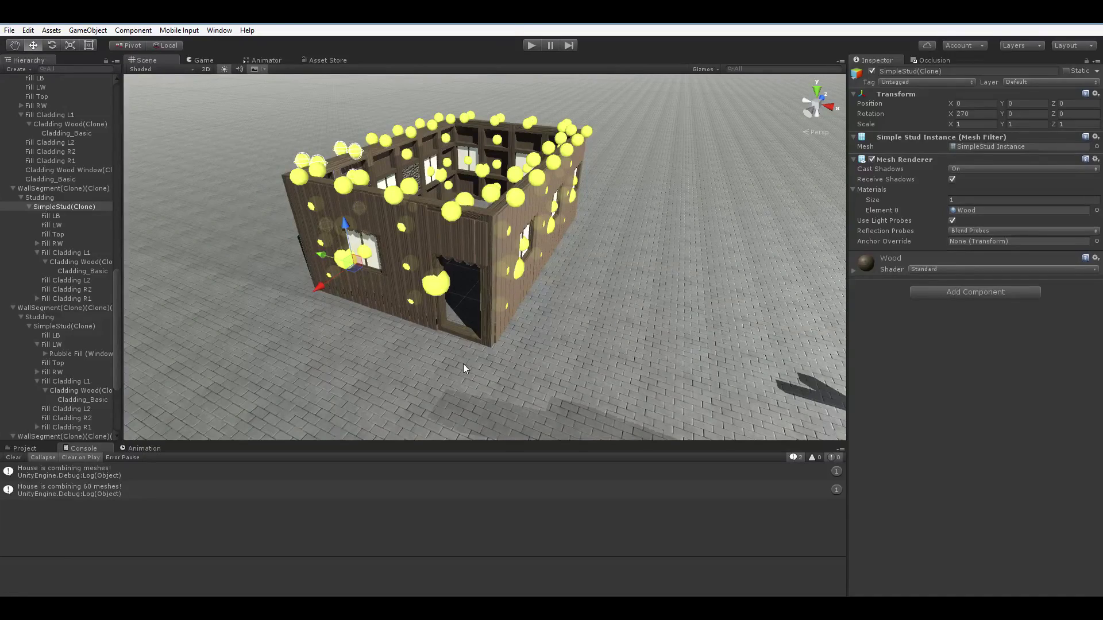
left_click(502, 245)
left_click_drag(586, 359, 465, 359, "alt")
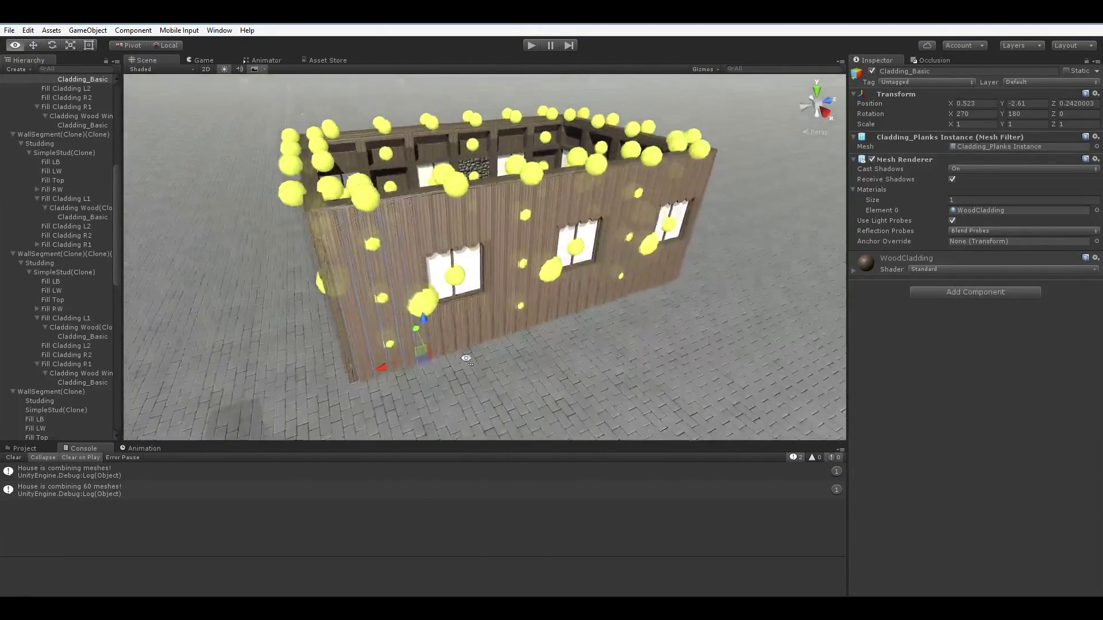
scroll(466, 359, "up", 3)
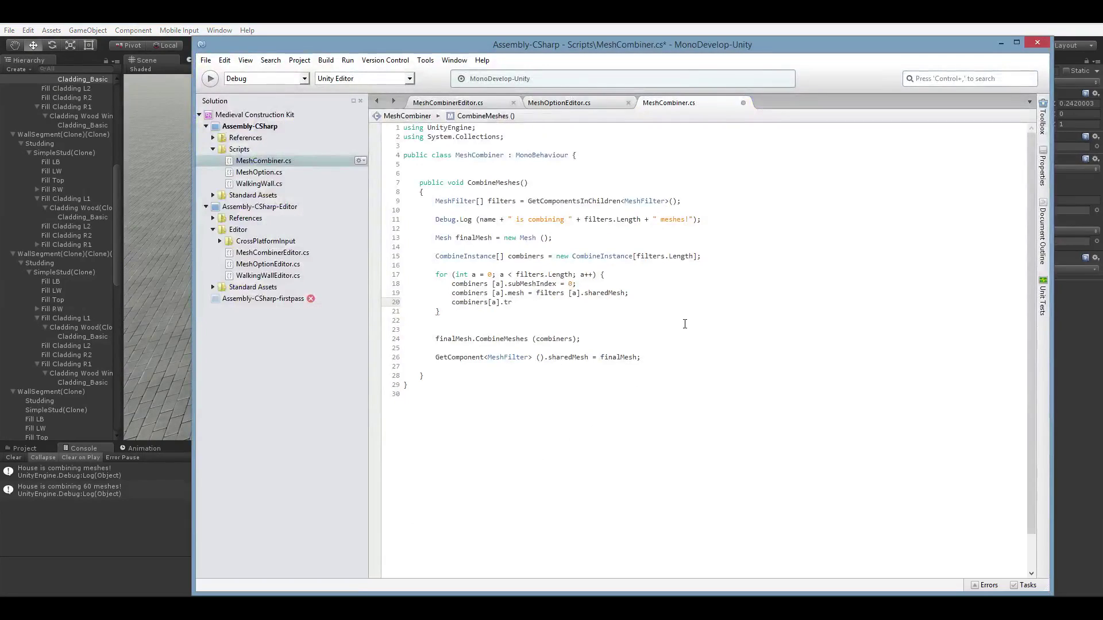
Step: In MonoDevelop, complete the third loop statement as combiners[a].transform = filters[a].transform; and save the script
type("a")
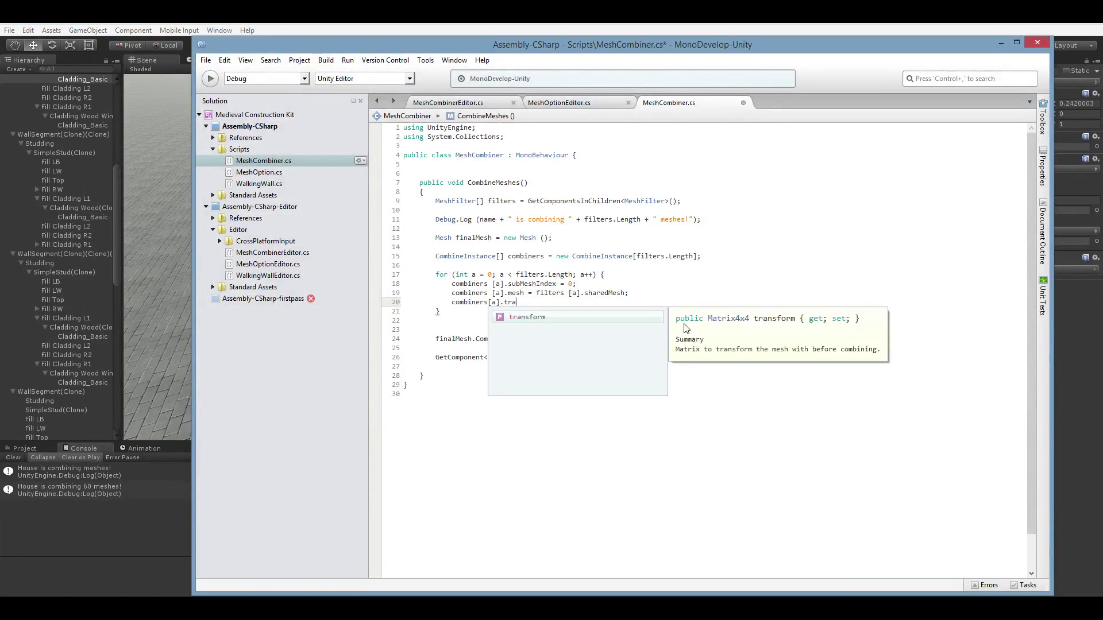
type("nsform = filters[a].t")
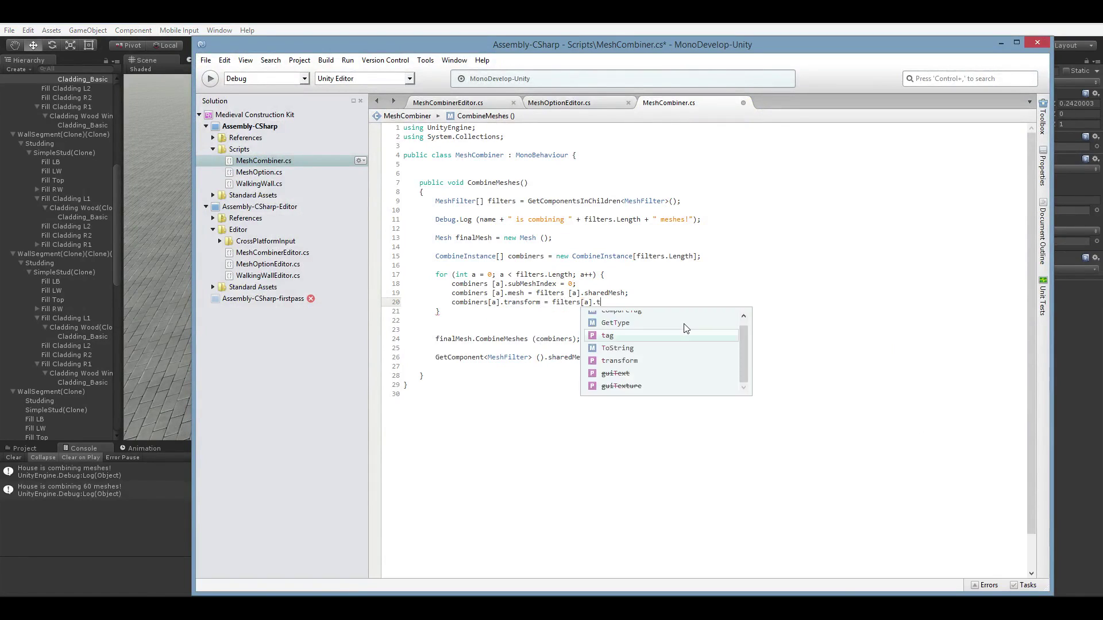
type("ransform;")
key("ctrl+s")
Step: Switch to Unity, check the console entry for MeshCombiner.cs, and inspect a Cladding_Basic piece on the house wall
left_click(162, 504)
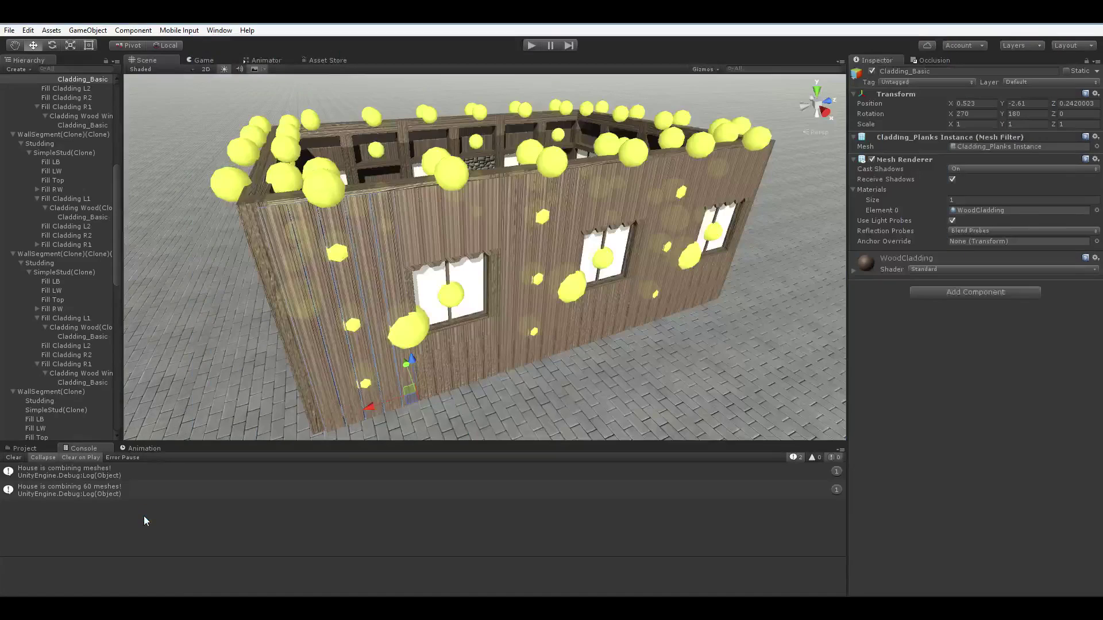
left_click(141, 512)
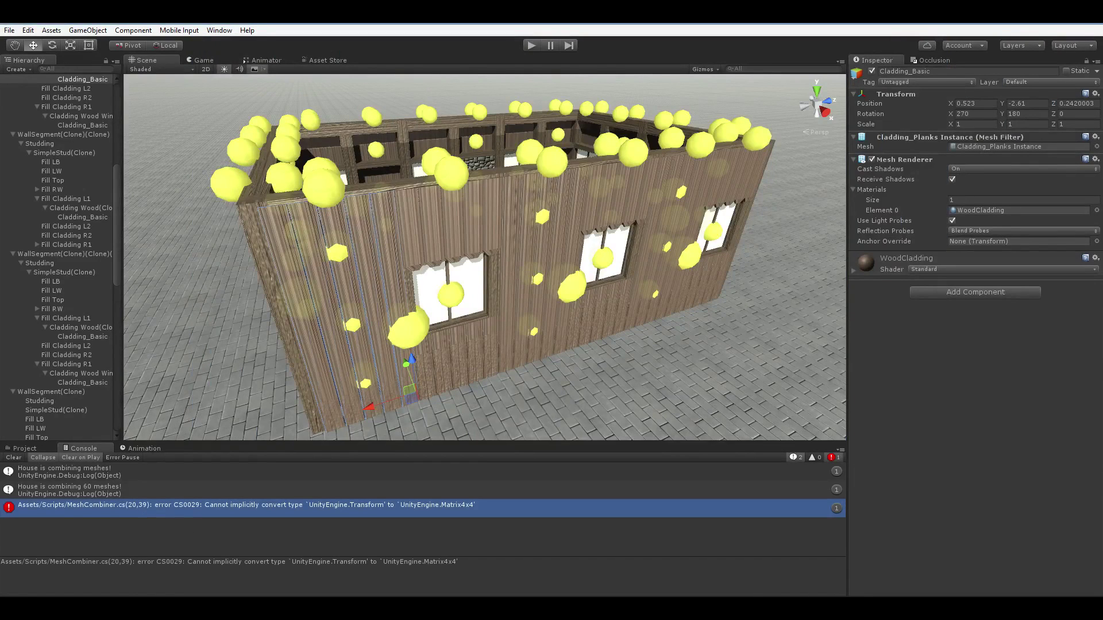
left_click(561, 416)
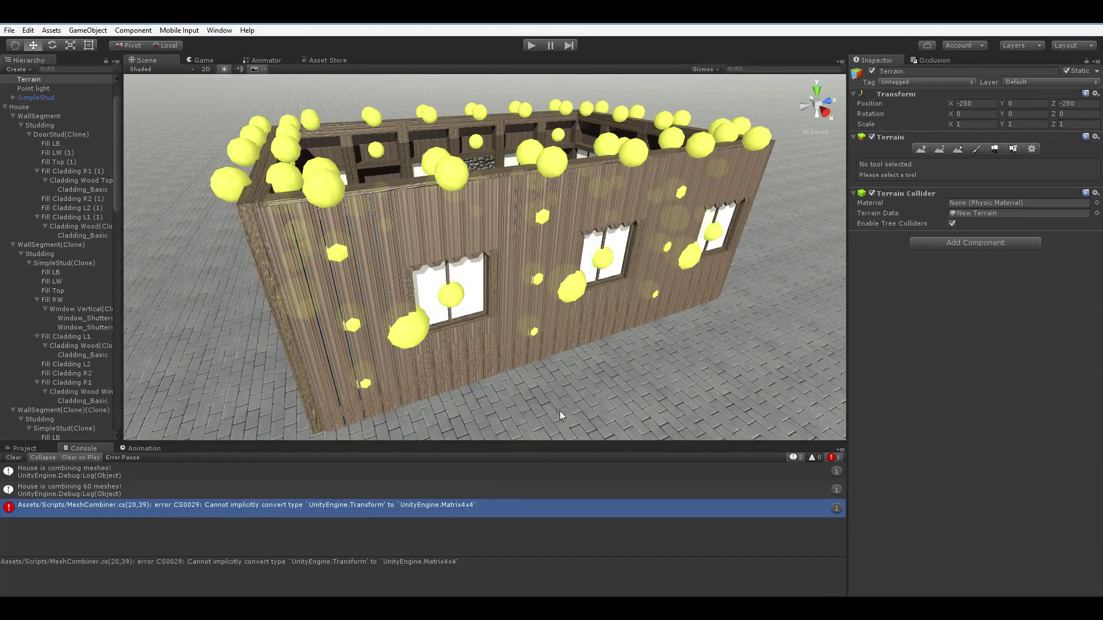
scroll(561, 414, "down", 3)
left_click_drag(561, 413, 463, 292, "alt")
left_click(441, 273)
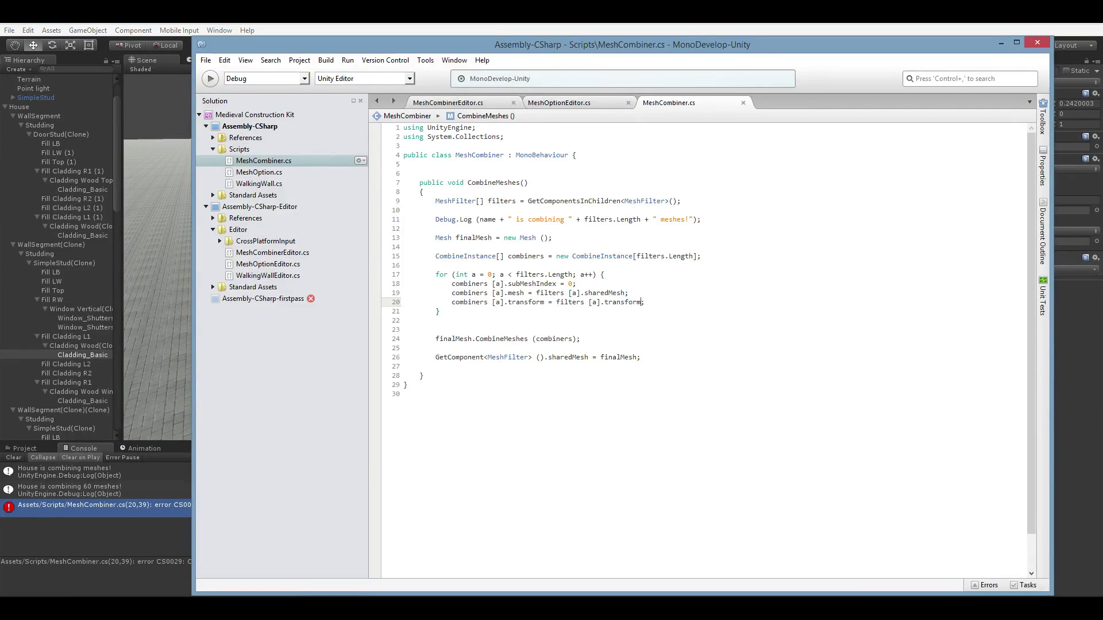
Step: In MeshCombiner.cs, extend filters[a].transform with .localToWorldMatrix in the loop's transform assignment and save the script
type(".local")
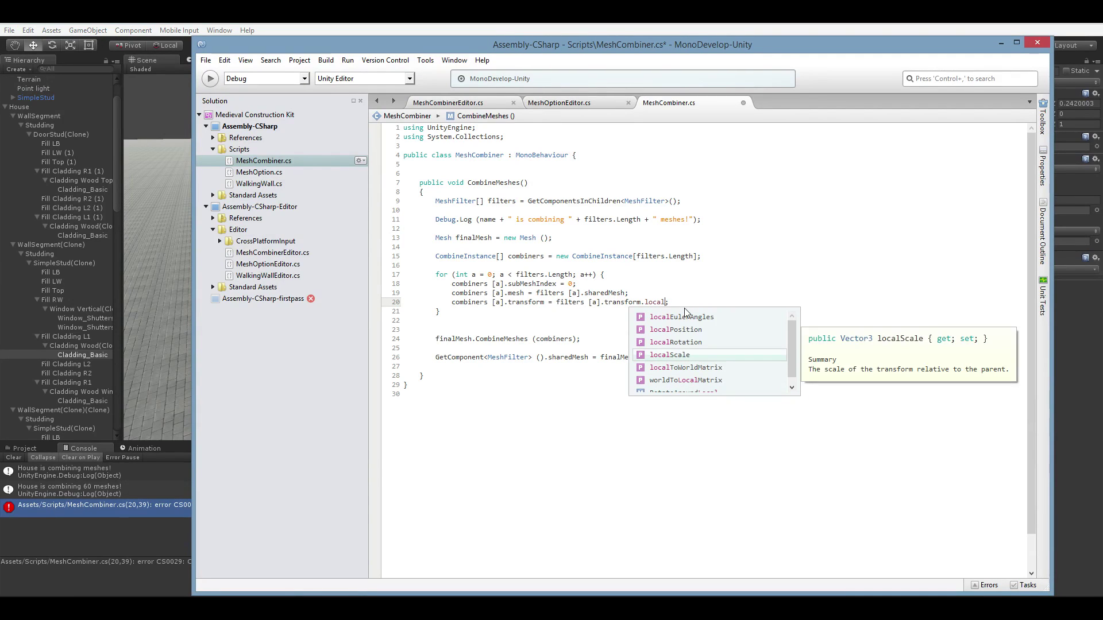
key("Down")
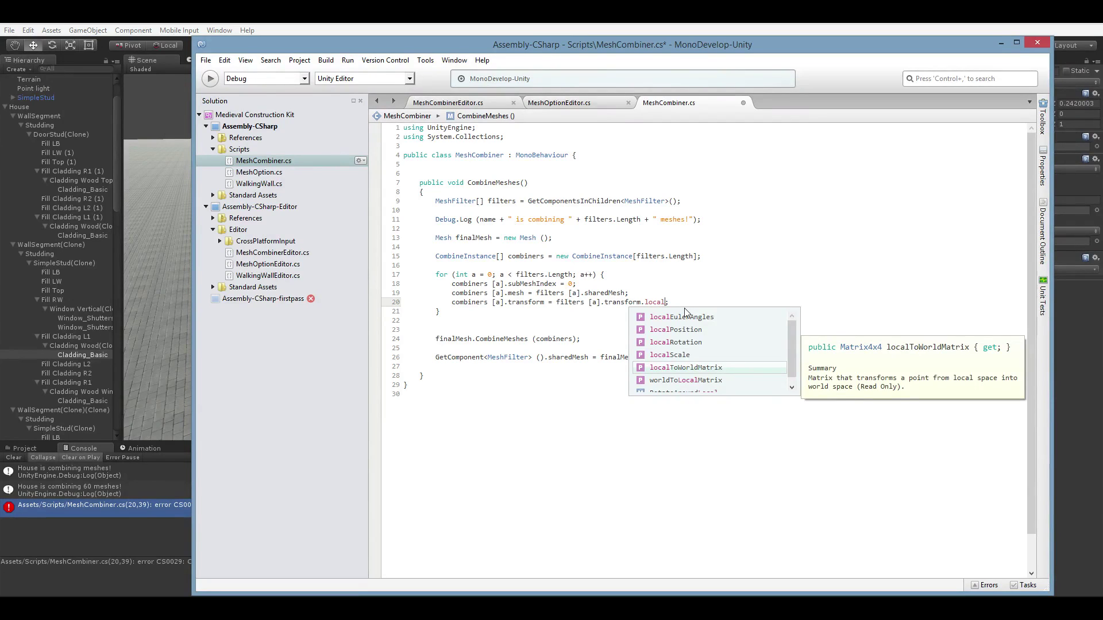
key("Return")
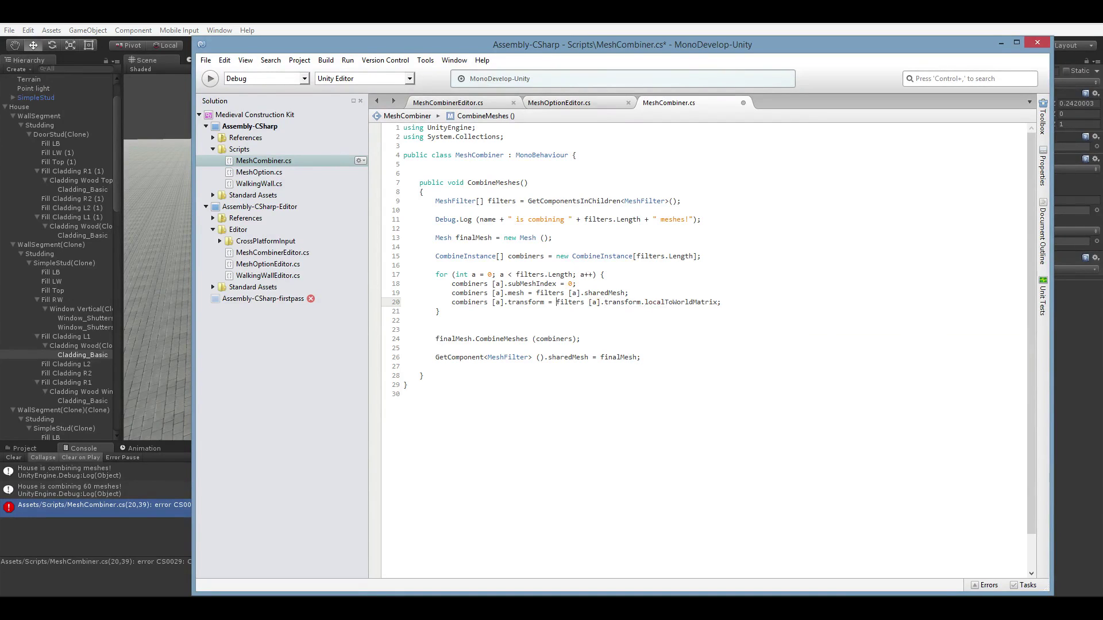
double_click(525, 302)
type("tra")
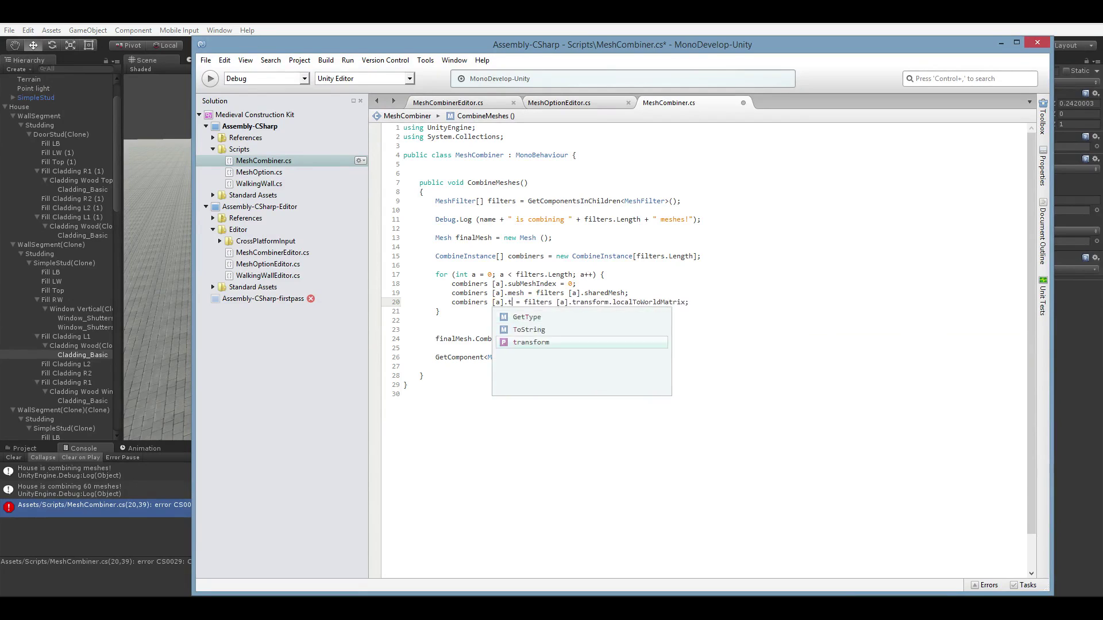
key("Return")
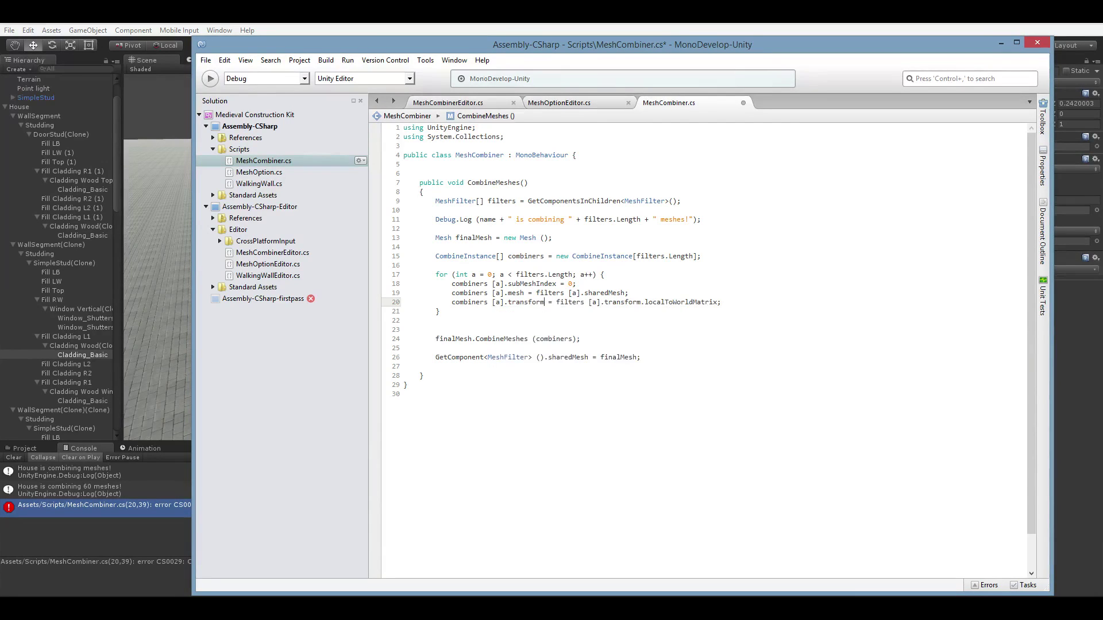
key("Down")
key("Down")
left_click(552, 339)
key("ctrl+s")
Step: Inspect WallSegment(Clone) of the house in Unity, and review the MeshOptionEditor.cs and MeshCombiner.cs scripts in MonoDevelop
left_click(89, 531)
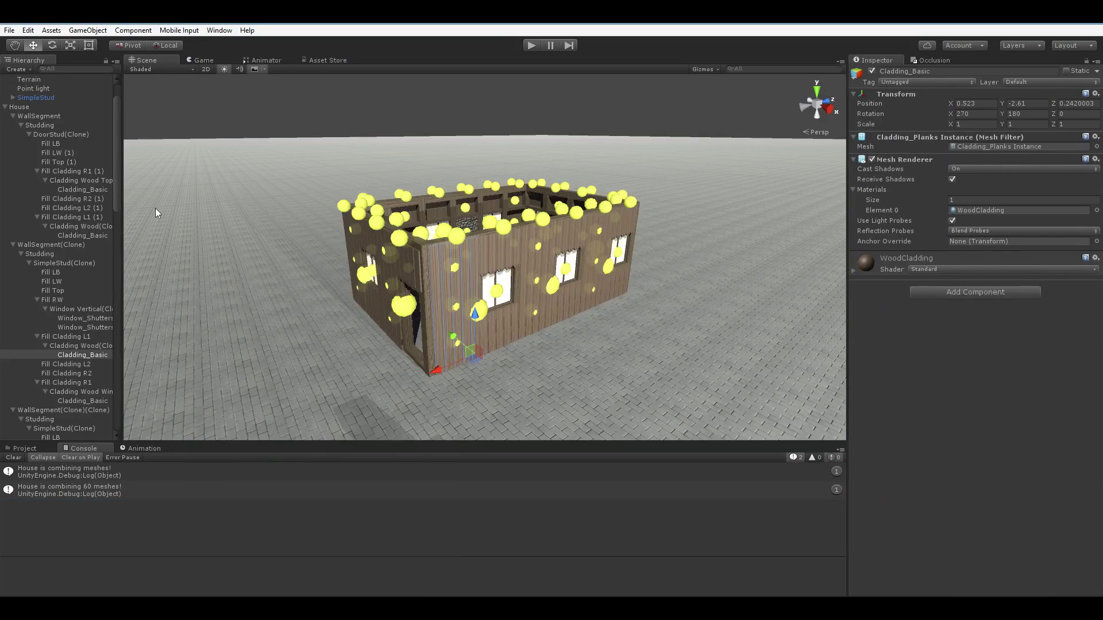
scroll(47, 109, "down", 5)
double_click(51, 107)
left_click_drag(424, 200, 645, 352, "alt")
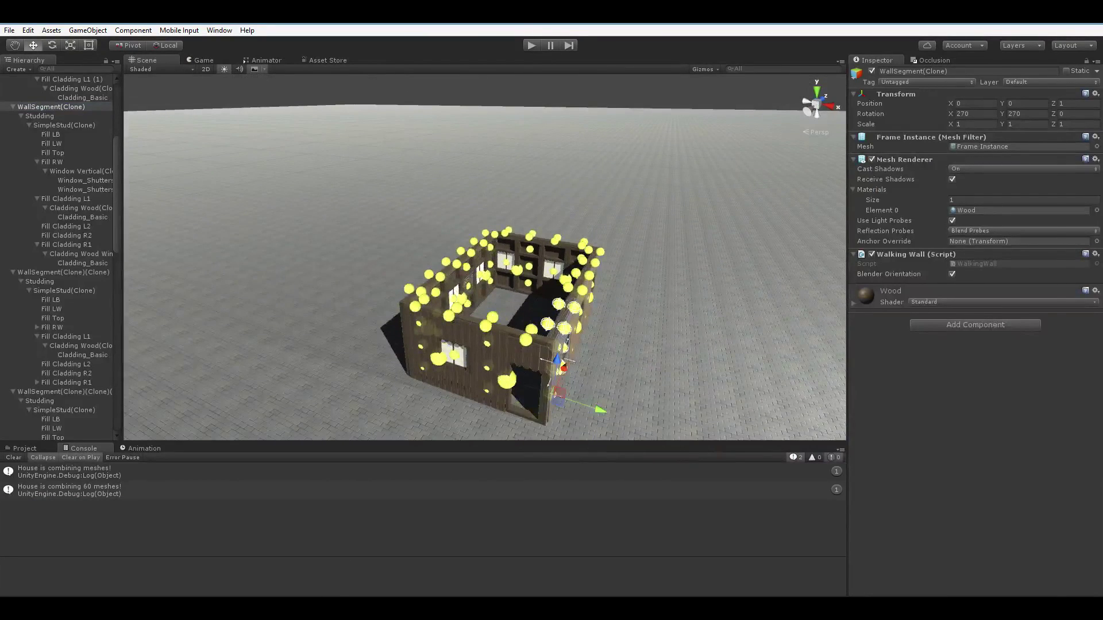
key("alt+Tab")
left_click(540, 106)
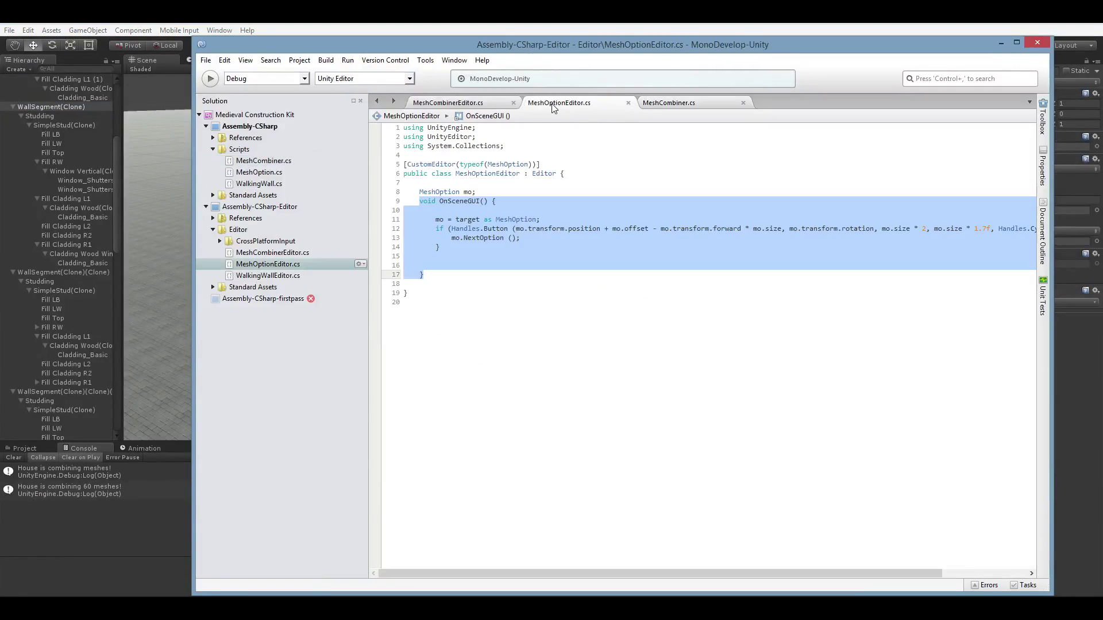
left_click(582, 211)
left_click(669, 102)
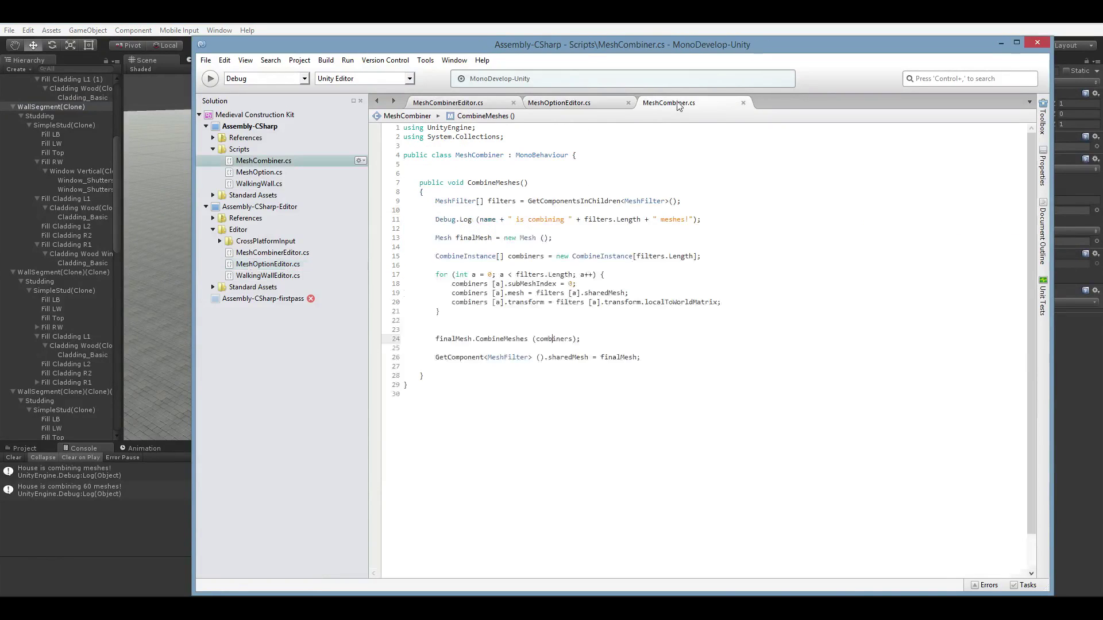
Step: Switch to Unity, select the House object and run its mesh combining with the cylinder handle in the scene
left_click(149, 507)
scroll(57, 172, "up", 2)
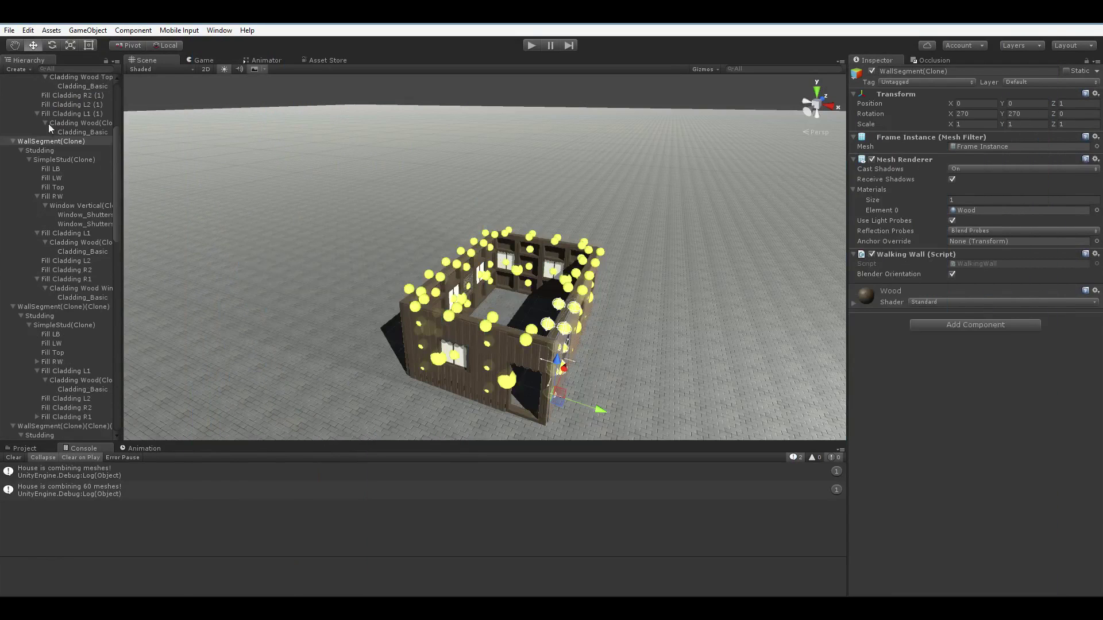
left_click(15, 144)
left_click(14, 142)
left_click(16, 146)
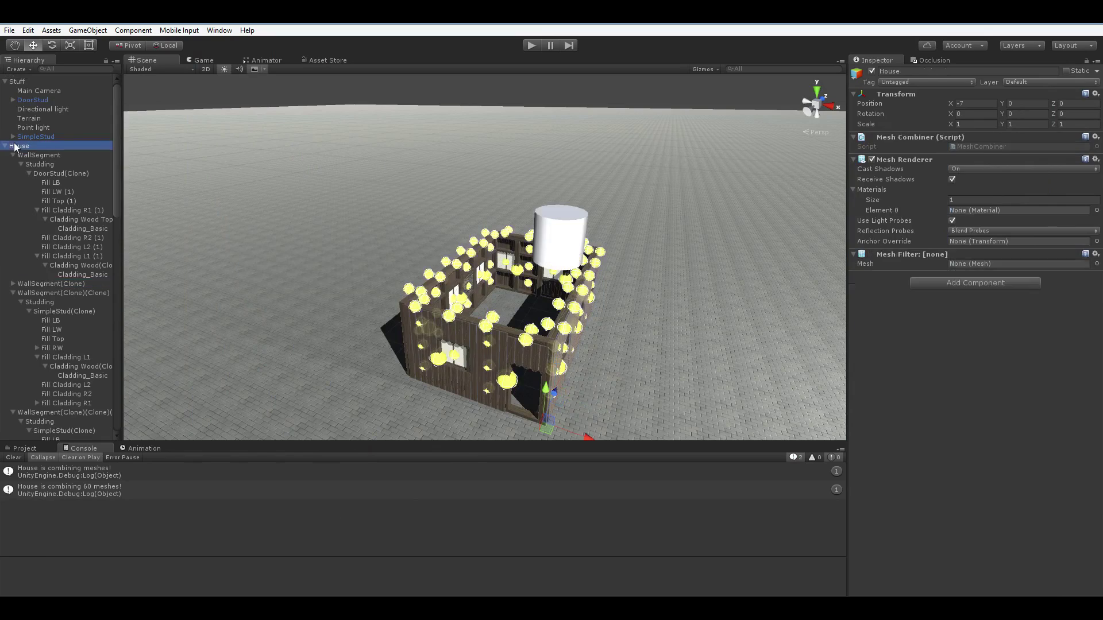
left_click(567, 225)
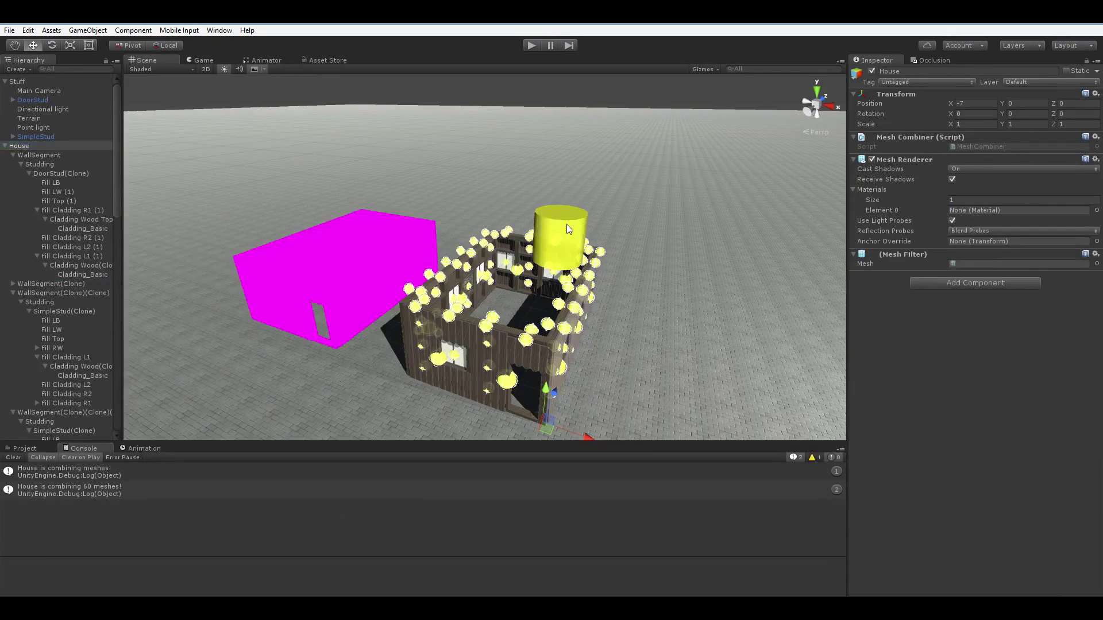
right_click_drag(566, 224, 483, 415)
Step: Apply the Wood material from the Materials folder to the combined house mesh
left_click(30, 447)
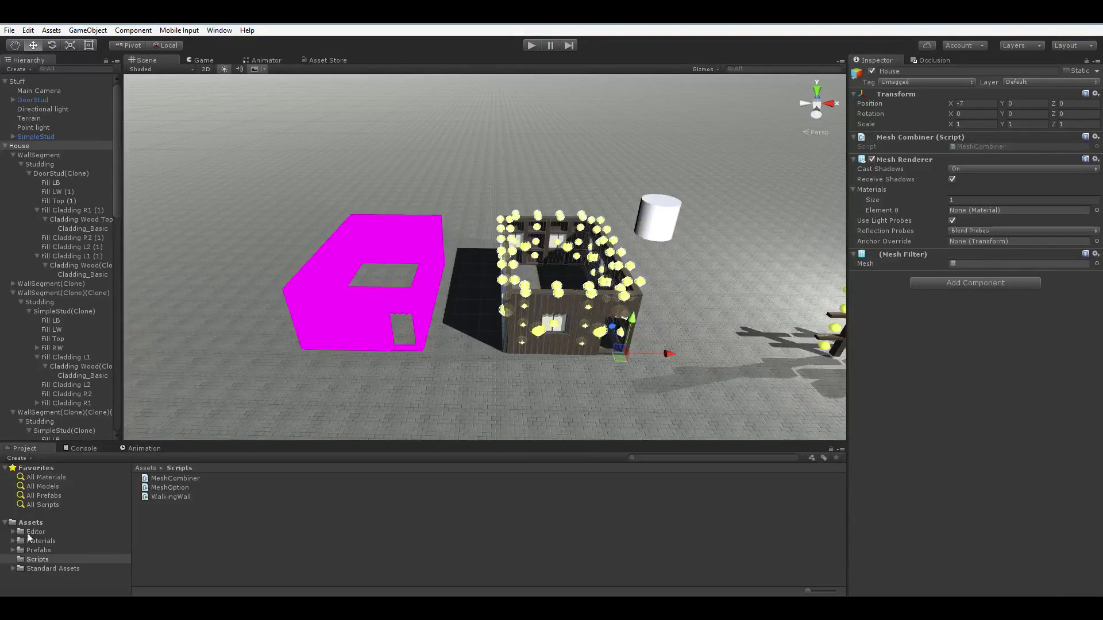
left_click(32, 540)
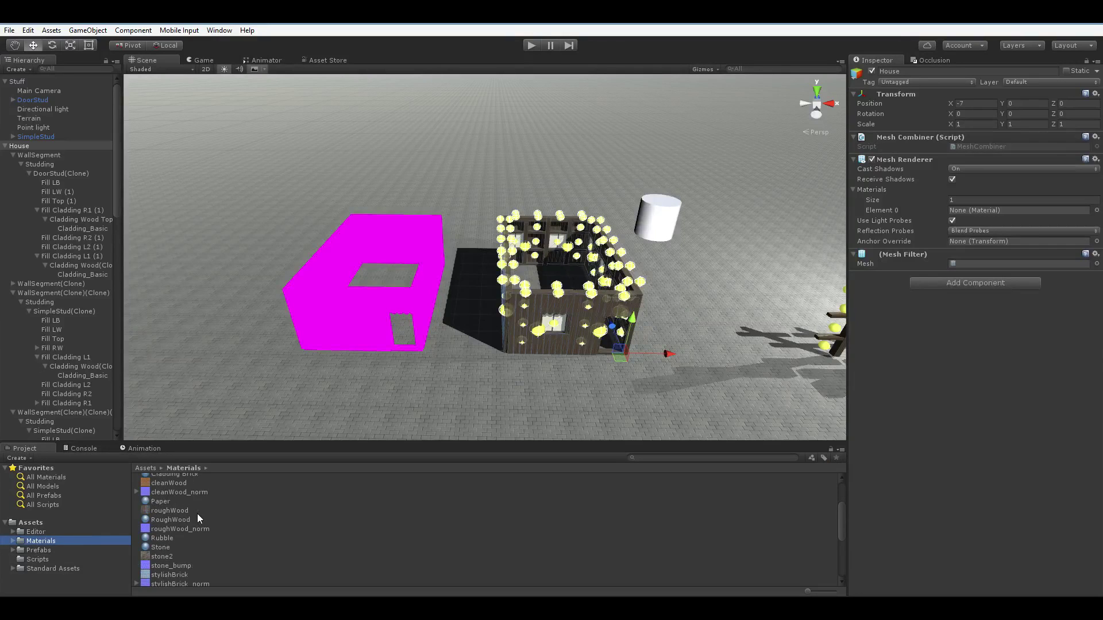
scroll(198, 514, "down", 8)
left_click(162, 500)
left_click_drag(161, 500, 315, 330)
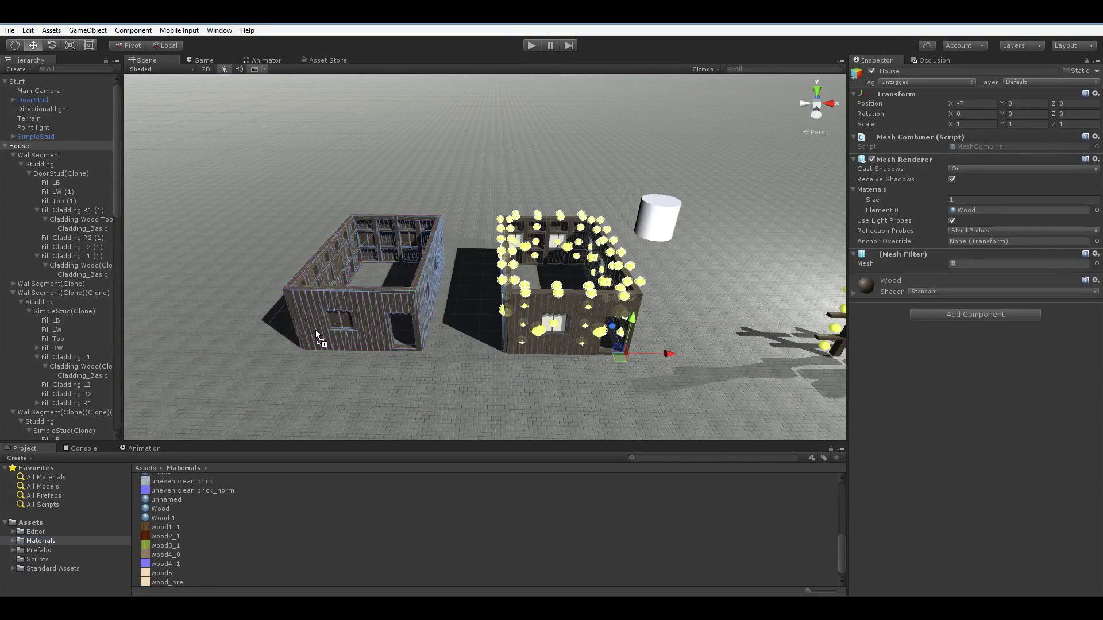
right_click_drag(367, 368, 563, 354)
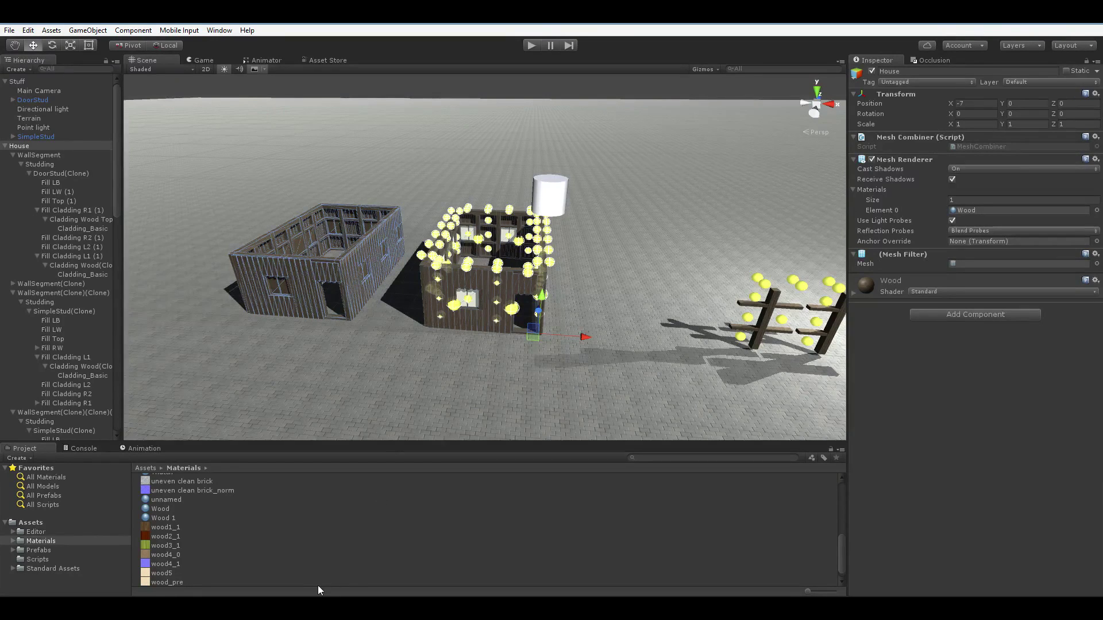
Step: Switch to MonoDevelop and declare Matrix4x4 ourMatrix = transform.localToWorldMatrix; between the finalMesh and combiners declarations
left_click(295, 609)
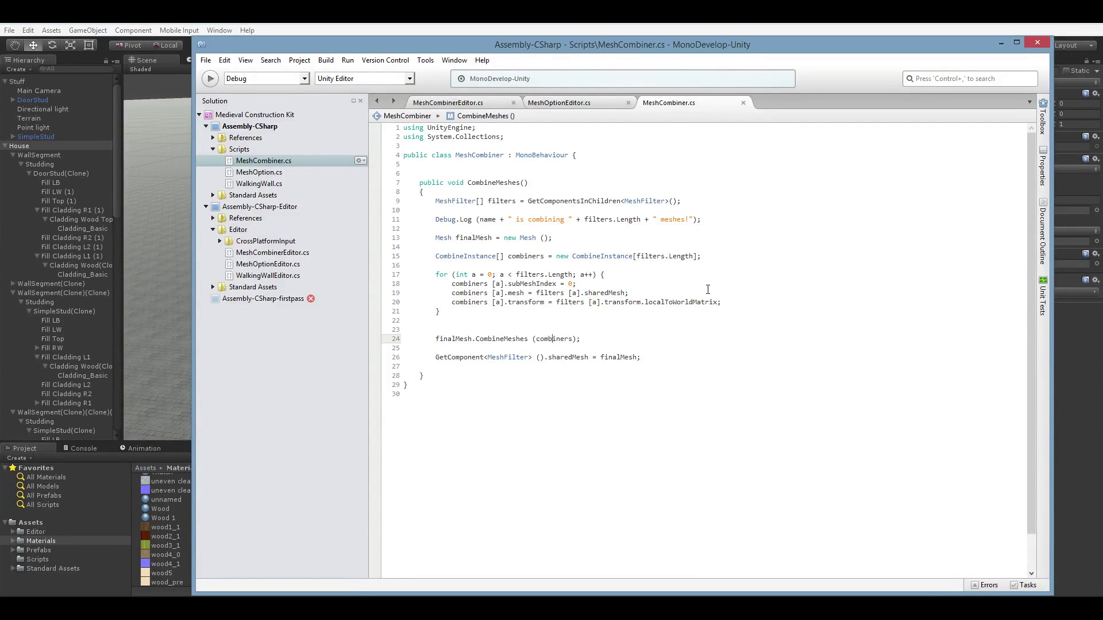
left_click(738, 248)
key("Return")
key("Return")
key("Up")
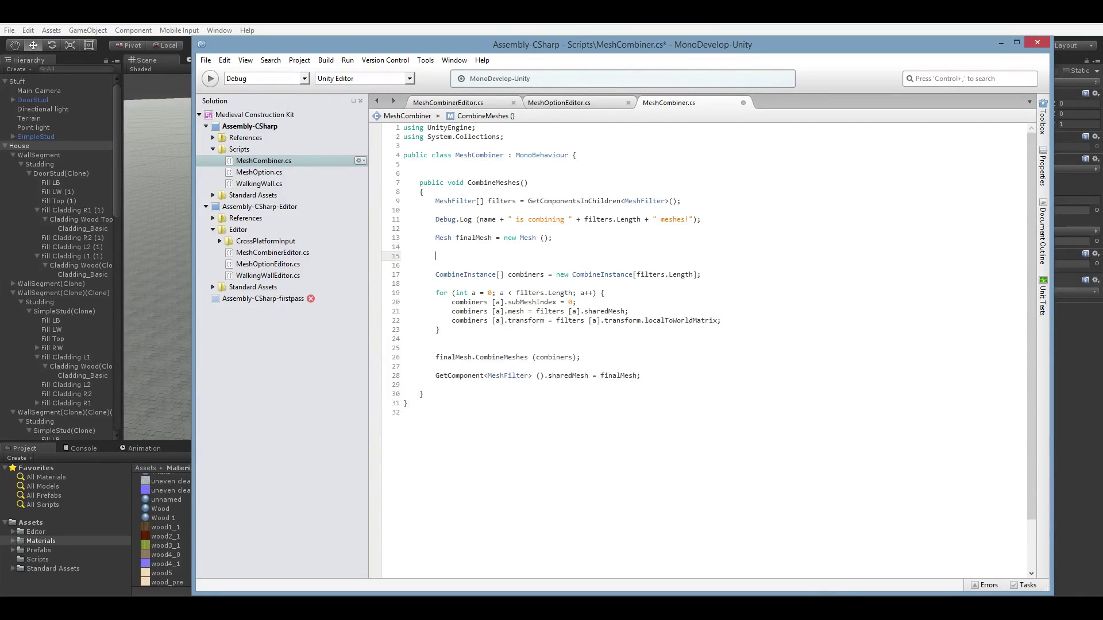
type("Matrix4x4 ourMatrix = transform.localScale")
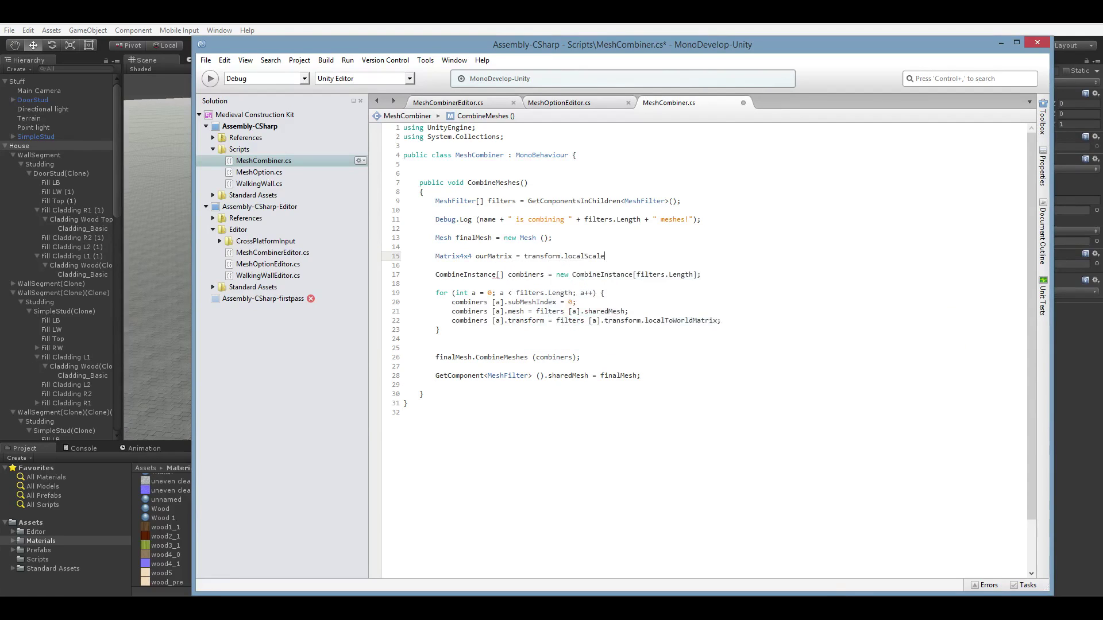
key("BackSpace")
type("l")
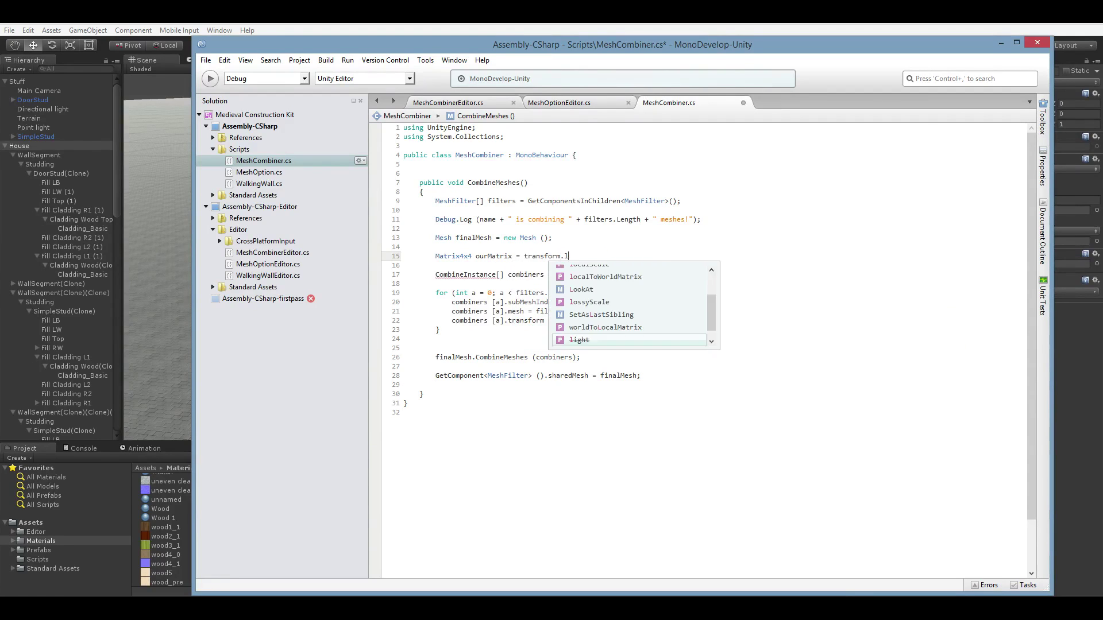
type("ocalToWorldMatrix;")
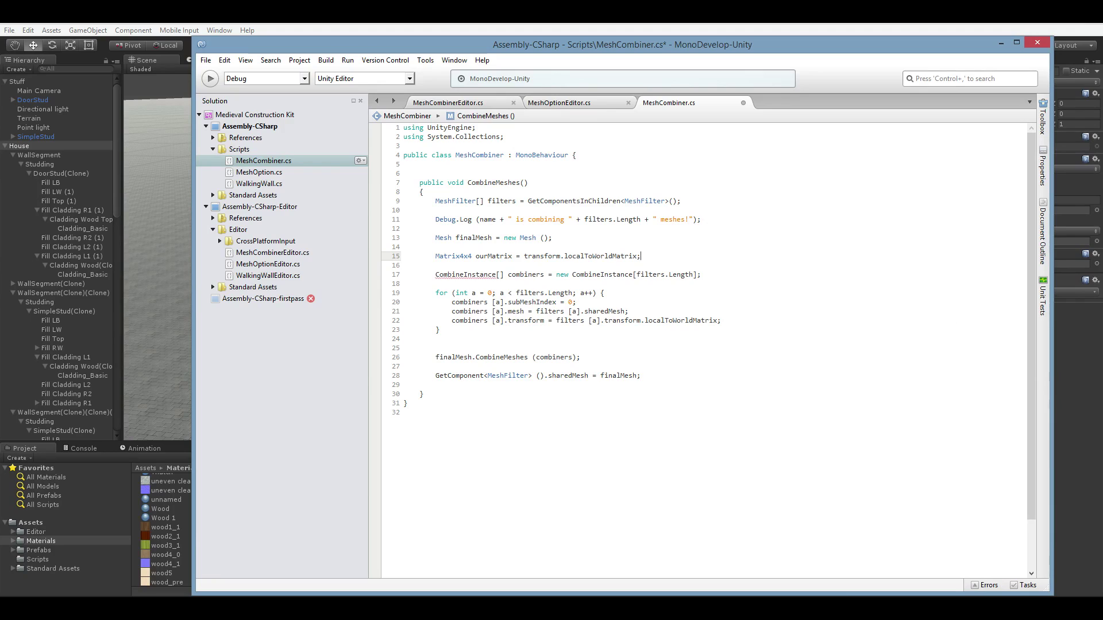
Step: Append - ourMatrix to filters[a].transform.localToWorldMatrix in the loop's transform assignment
key("Down")
key("Down")
key("Down")
key("Down")
key("Down")
key("Down")
key("Down")
key("End")
key("Left")
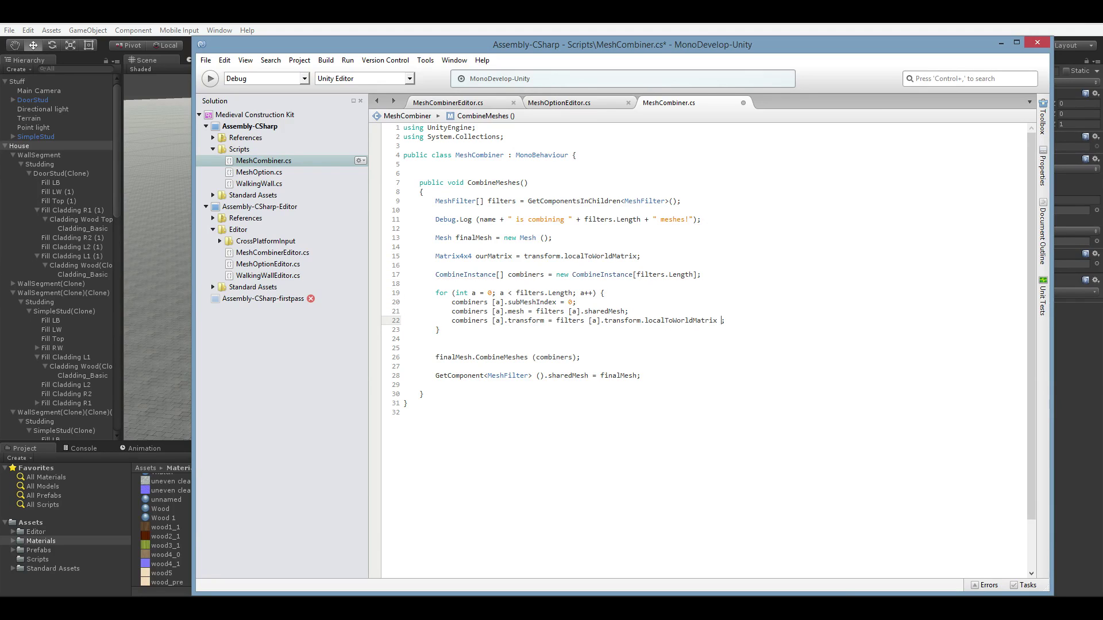
type("- ourMatrix")
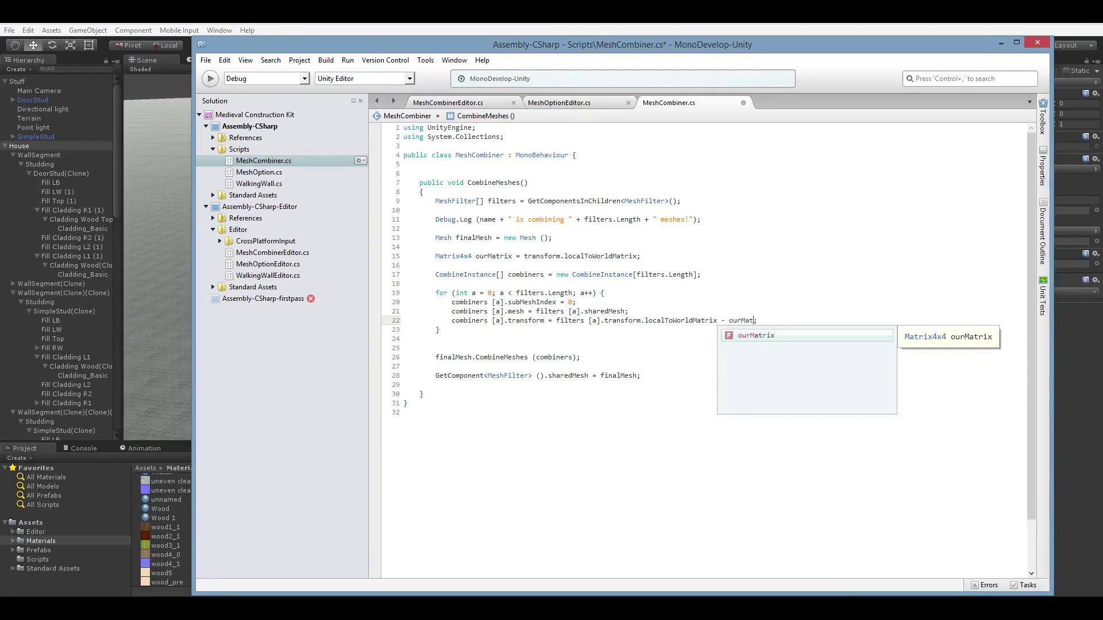
Step: Save the MeshCombiner script, check Unity's Console for the compile error and open its source line in MonoDevelop
key("ctrl+s")
key("Escape")
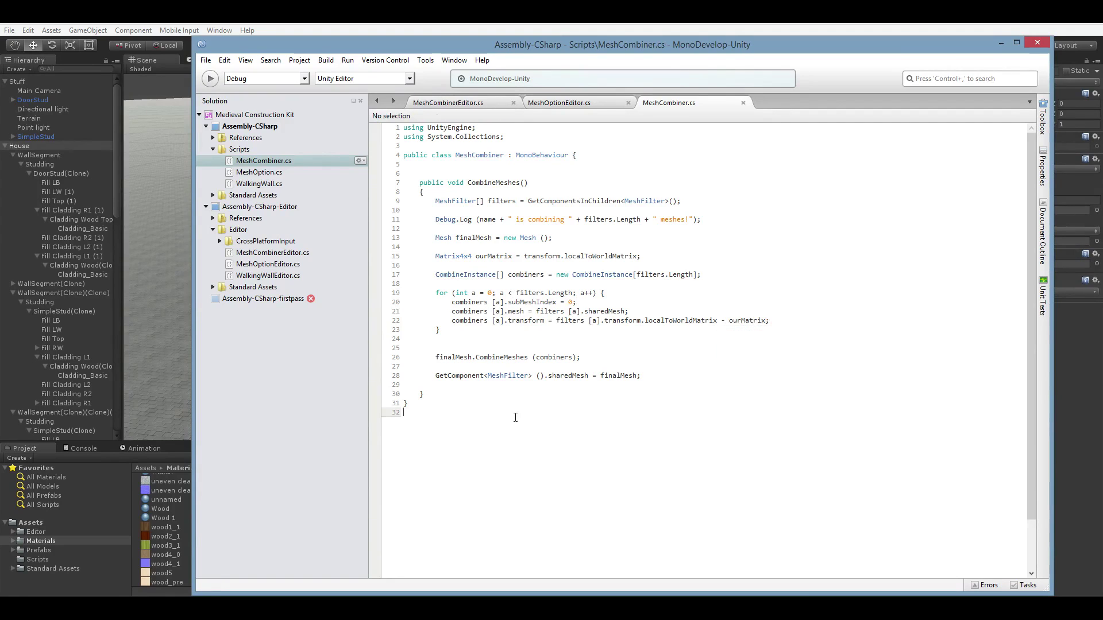
left_click(185, 391)
left_click(72, 450)
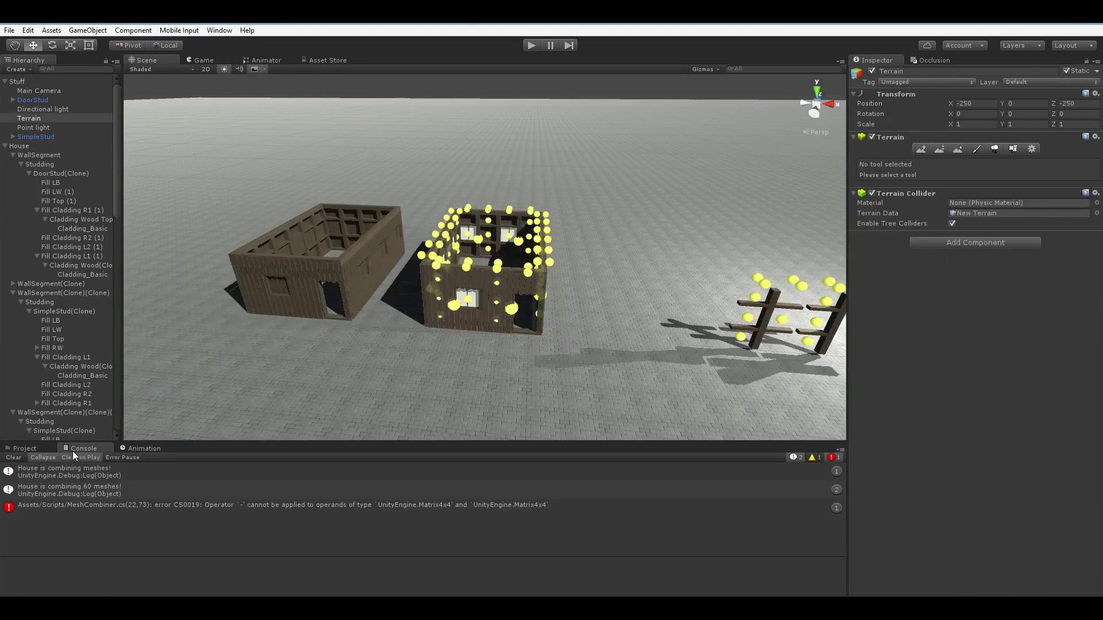
left_click(184, 491)
left_click(229, 505)
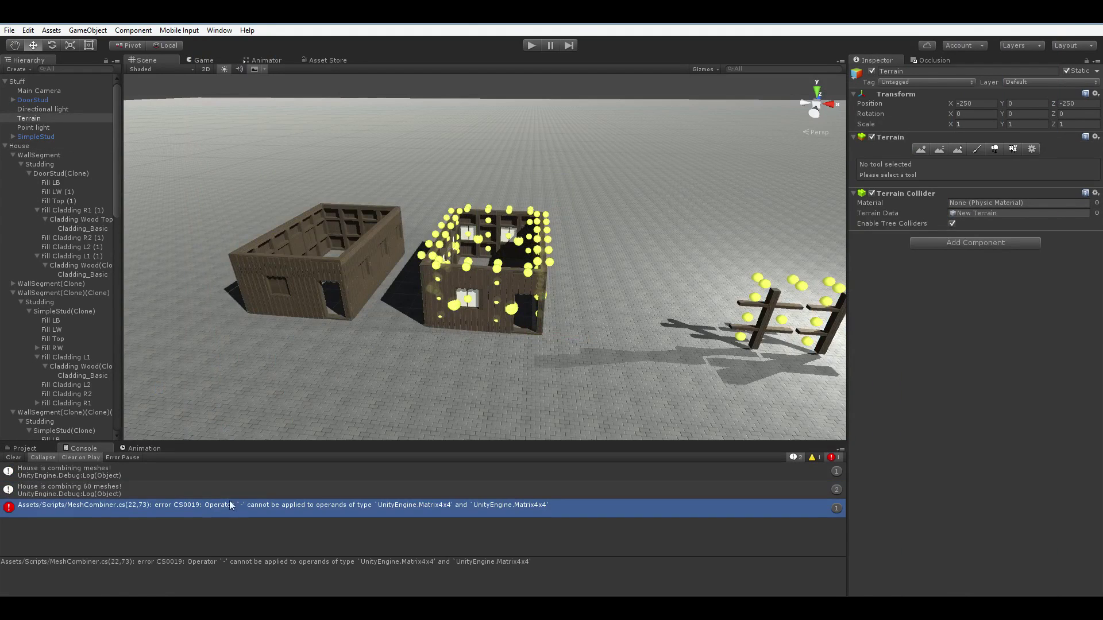
double_click(274, 505)
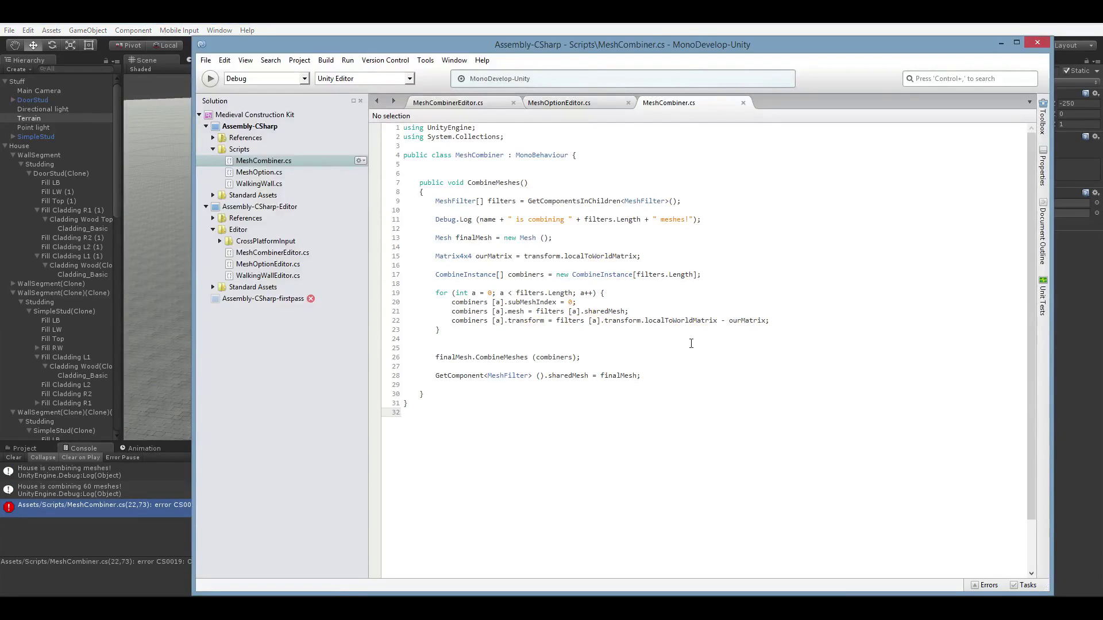
Step: Remove the - ourMatrix subtraction from the loop's transform assignment, ending it with localToWorldMatrix;
left_click(718, 321)
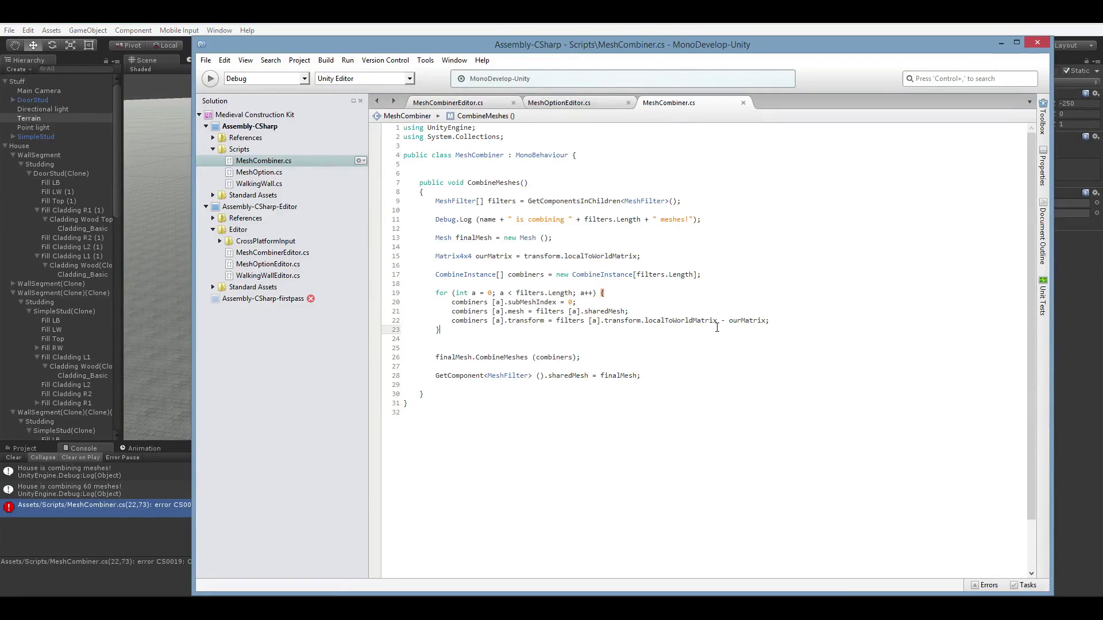
left_click_drag(718, 321, 770, 322)
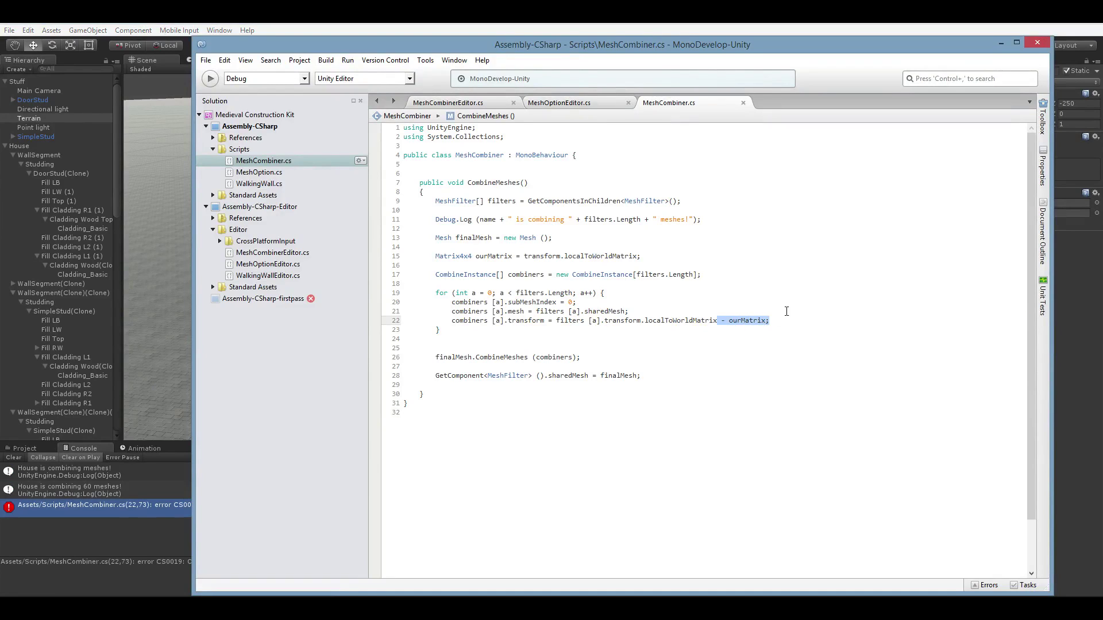
type(";")
Step: Delete the Matrix4x4 ourMatrix declaration and its extra blank line, and save the script
key("Up")
key("Up")
key("Up")
key("Up")
key("Up")
key("Up")
key("Up")
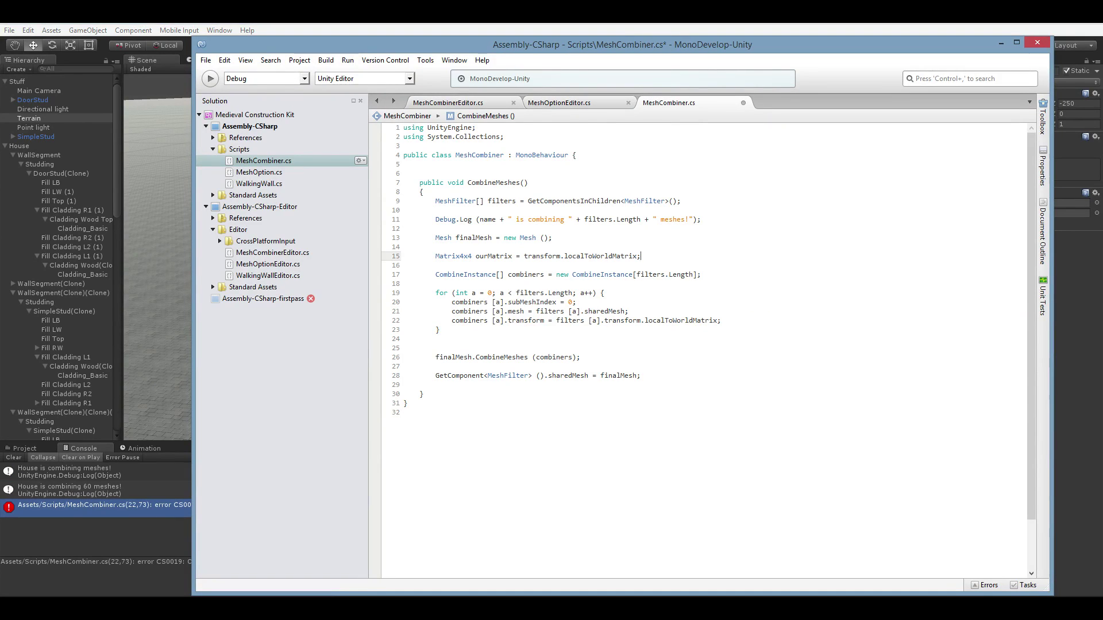
key("Home")
key("shift+Down")
key("Delete")
key("Up")
key("shift+Down")
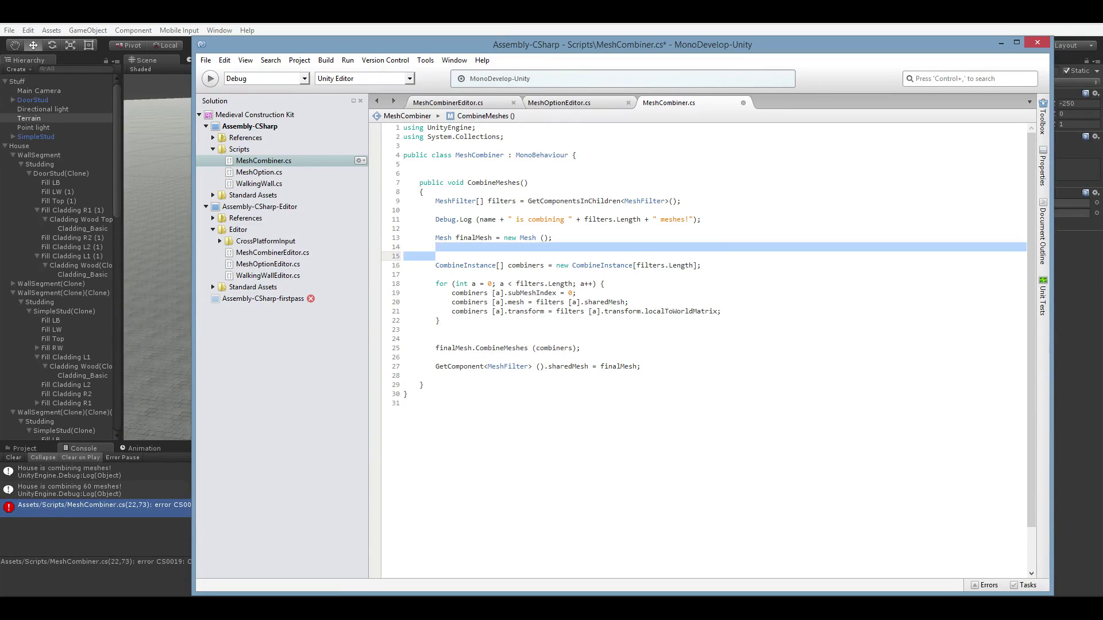
key("Delete")
key("ctrl+s")
Step: Add a dot after localToWorldMatrix in the loop's transform assignment and examine the Matrix4x4 members offered by code completion
key("Down")
key("Down")
key("Down")
key("Down")
key("Down")
key("Down")
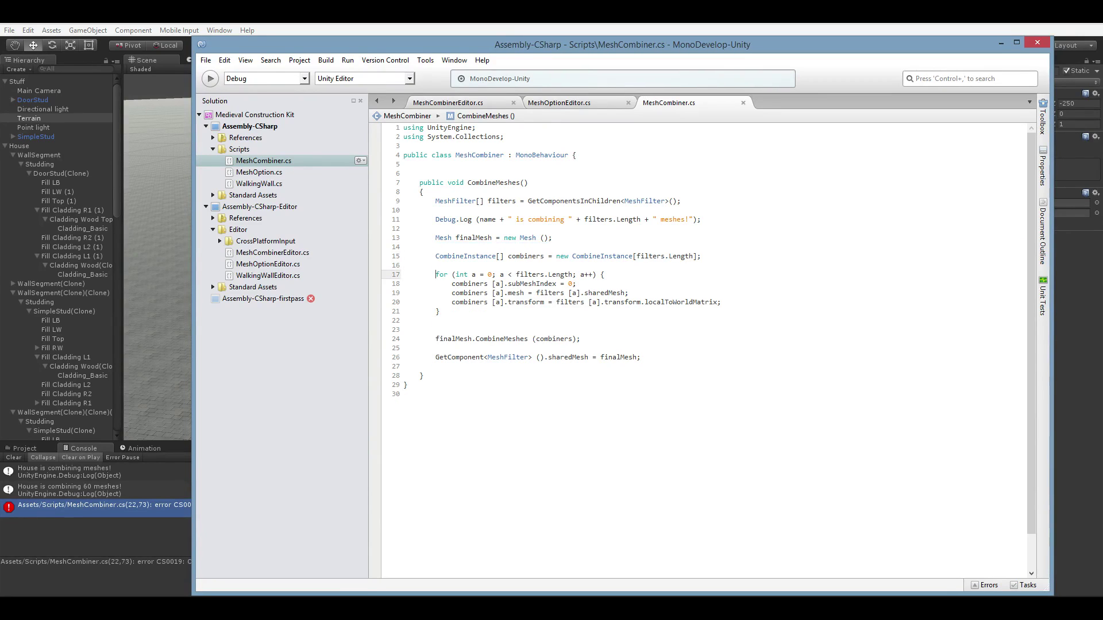
type(".")
key("Down")
key("Down")
key("Down")
key("Down")
key("Down")
key("Down")
key("Down")
key("Down")
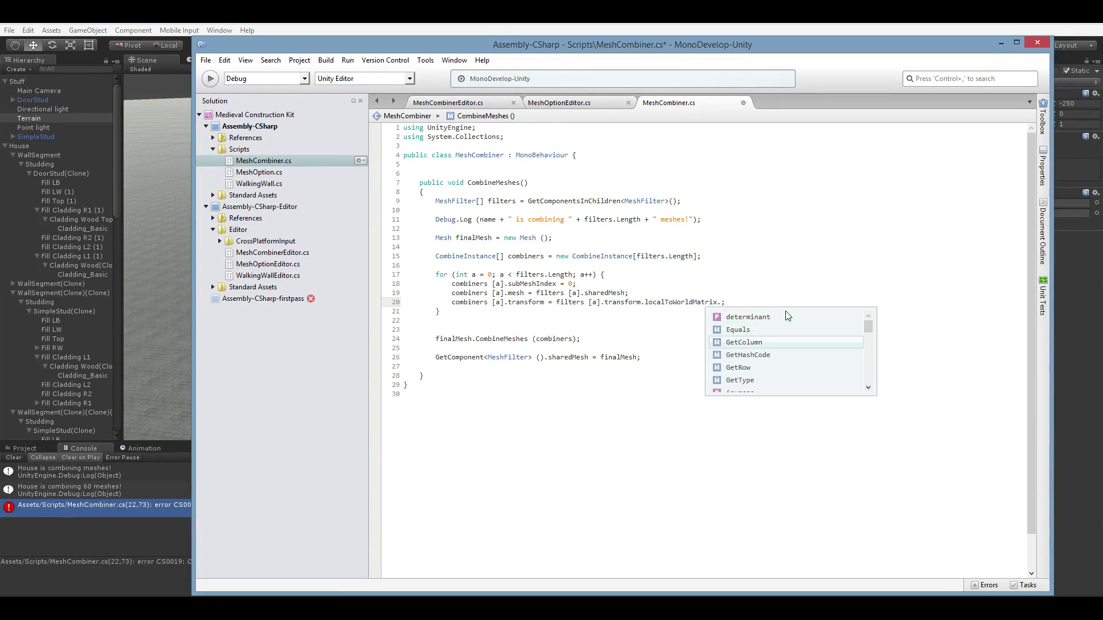
key("Down")
key("Down")
key("Down")
key("Down")
key("Down")
key("Down")
key("Down")
key("Down")
key("Down")
key("Down")
key("Down")
key("Down")
key("Down")
key("Down")
key("Down")
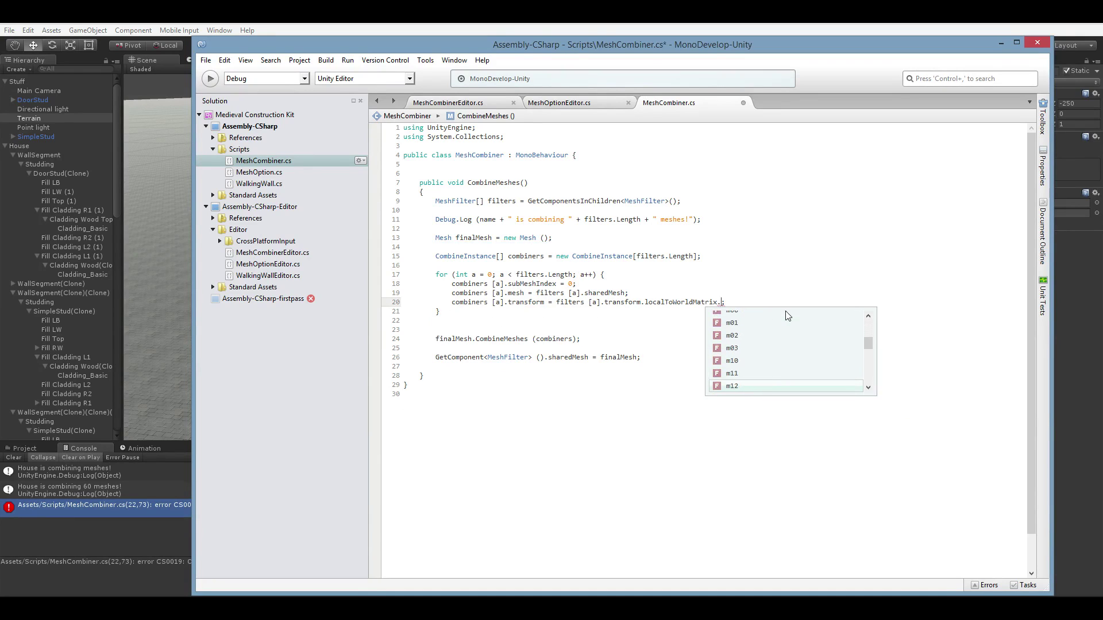
key("Down")
key("Down")
key("Down")
key("Down")
key("Down")
key("Down")
key("Down")
key("Down")
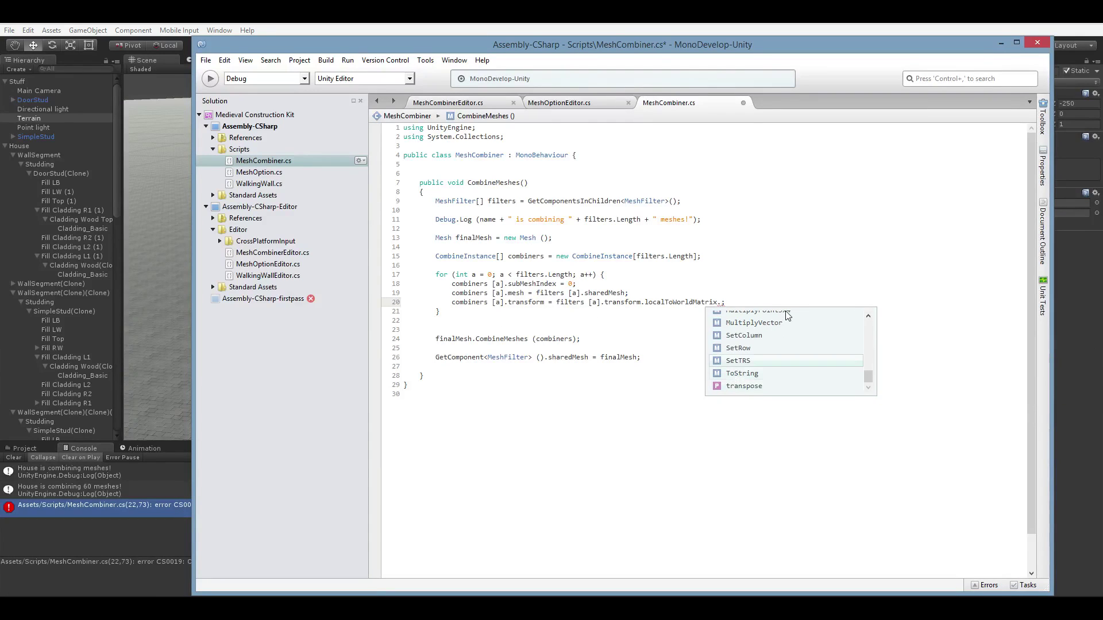
key("Up")
key("Up")
key("Up")
key("Up")
key("Up")
key("Up")
key("Up")
key("Up")
key("Down")
key("Down")
key("Down")
key("Down")
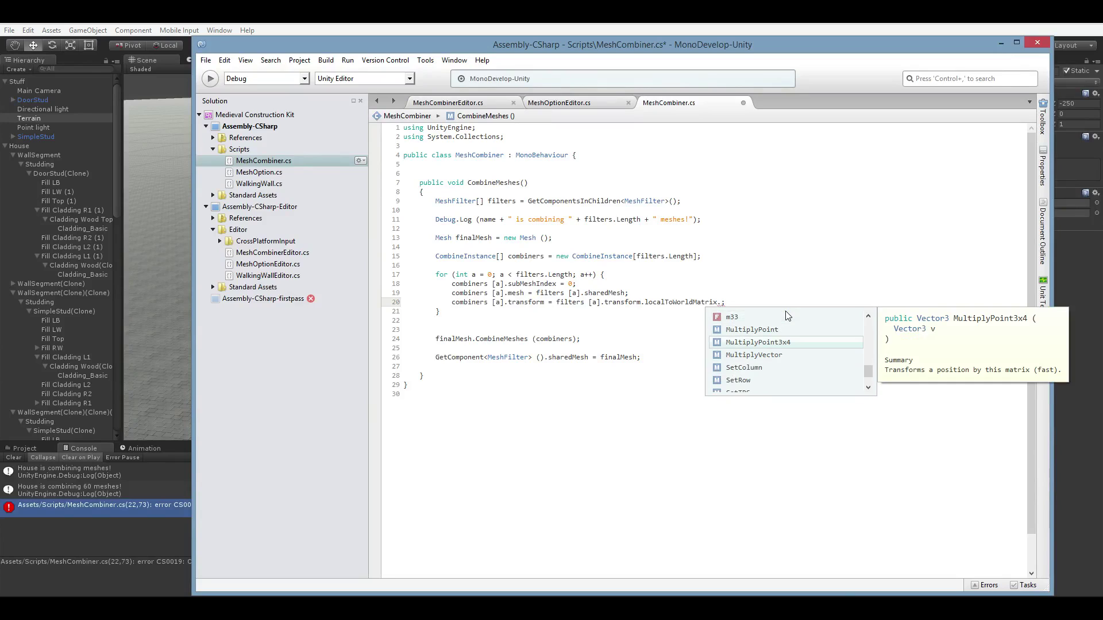
key("Down")
key("Down")
key("Down")
key("Down")
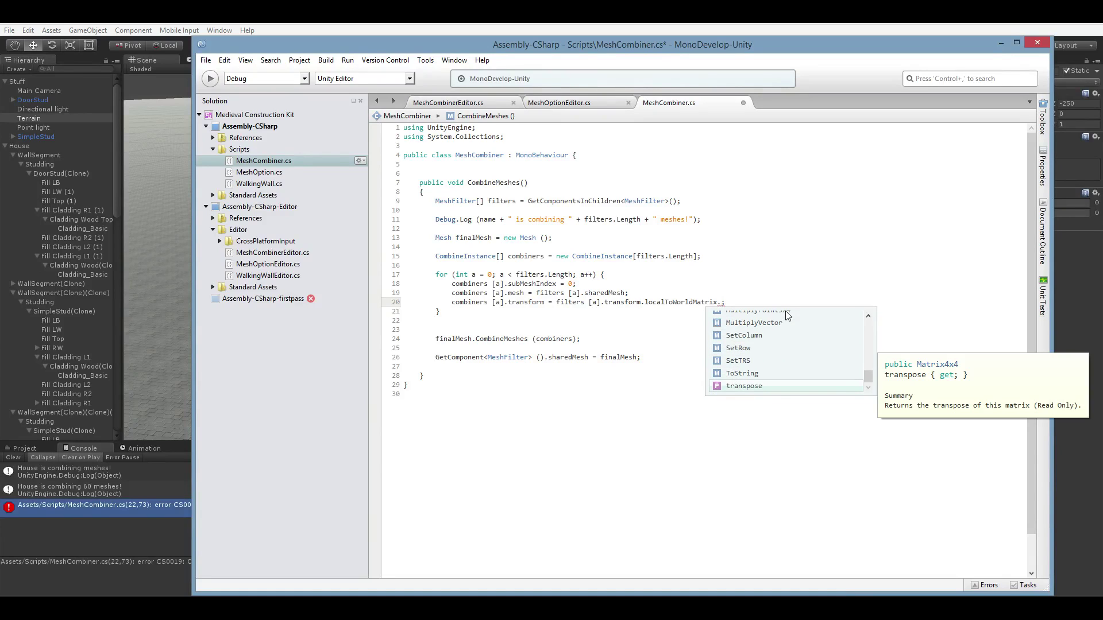
key("Escape")
Step: Declare Vector3 oldPos = transform.position; at the start of CombineMeshes, above the filters declaration
key("Up")
key("Up")
key("Up")
key("Up")
key("Up")
key("Up")
key("Up")
key("Up")
key("Up")
key("Up")
key("Up")
key("Up")
key("Down")
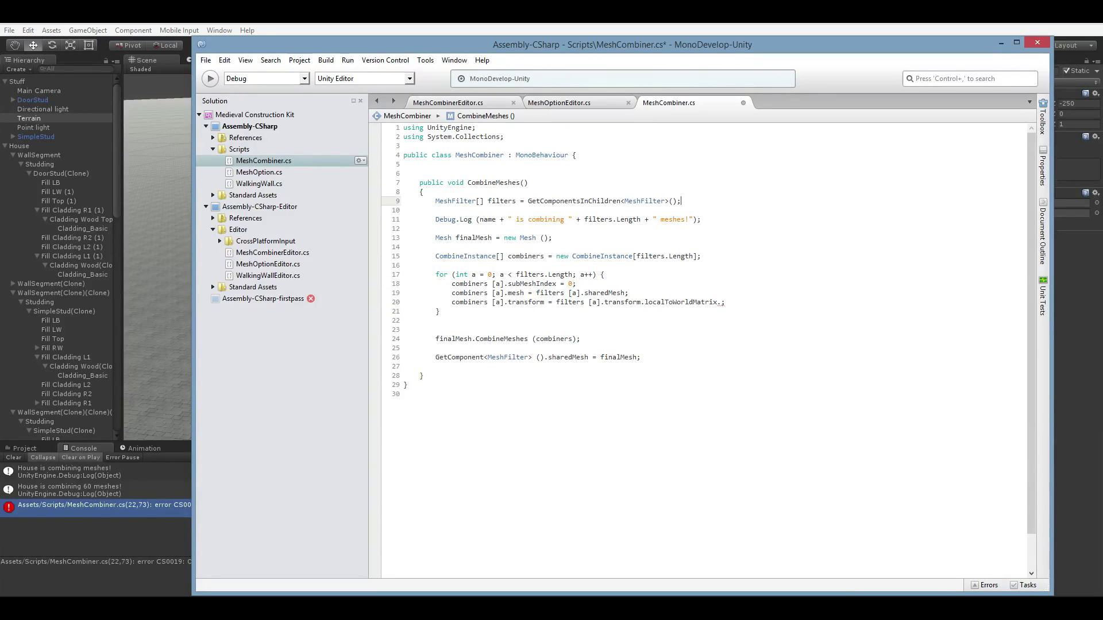
key("Up")
key("Return")
key("Return")
key("Return")
key("Up")
type("Vec")
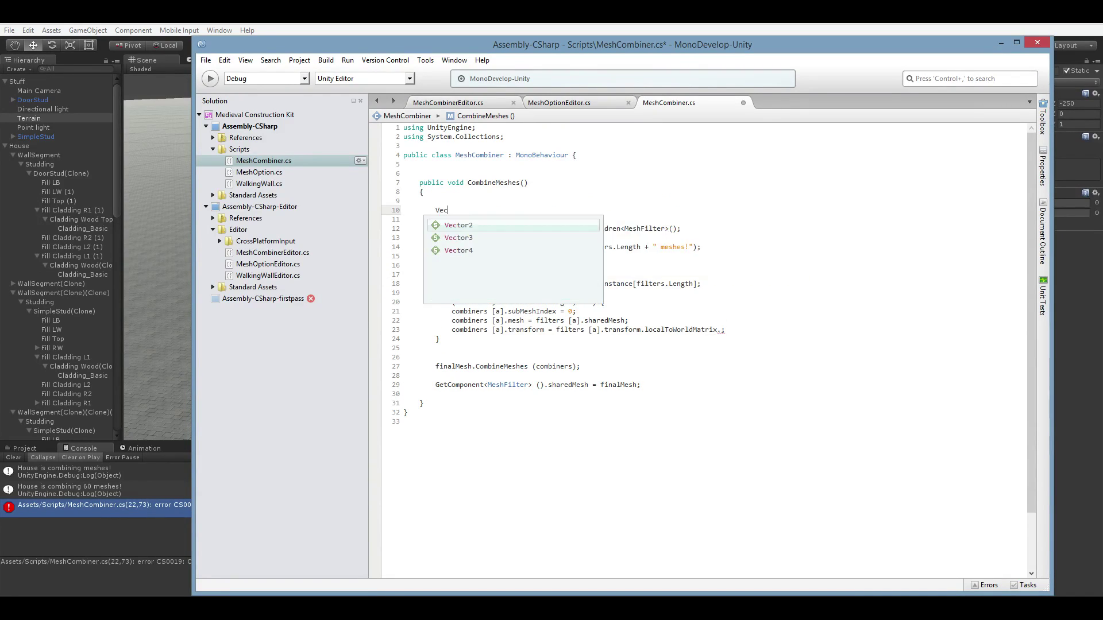
type("tor3 ol")
key("BackSpace")
type("o")
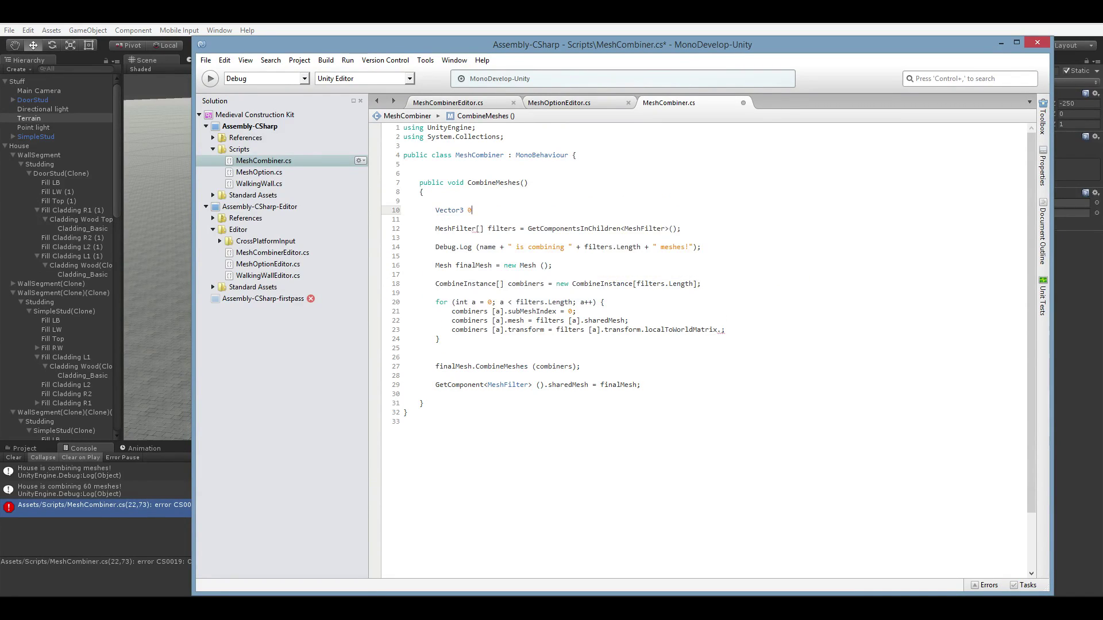
type("ldPos = transform.position;")
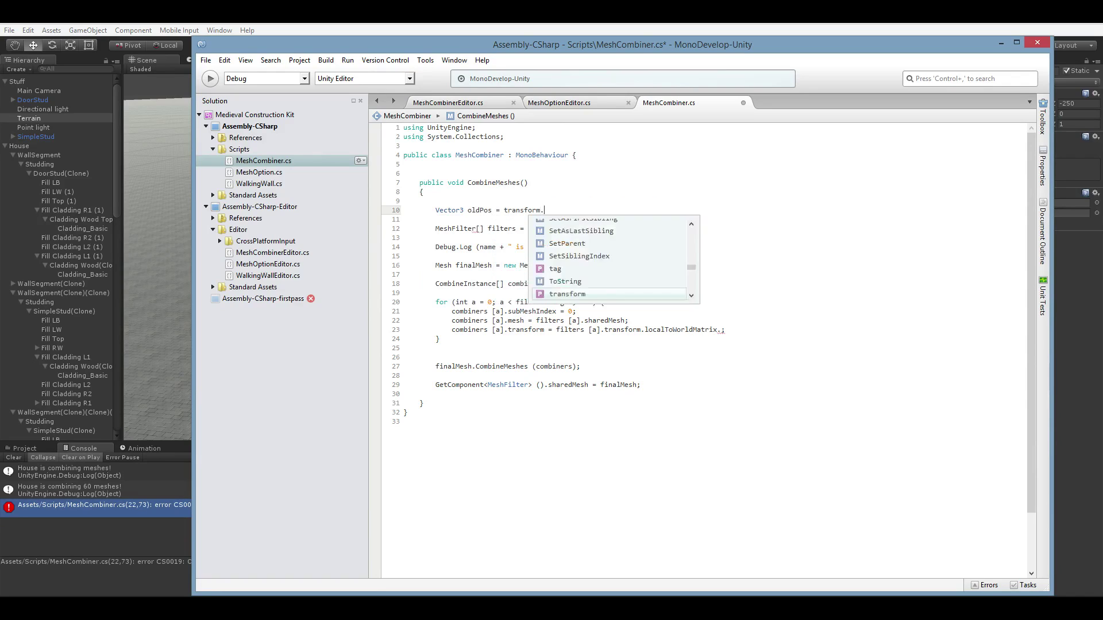
Step: Declare Quaternion oldRot = transform.rotation; on a new line directly above the oldPos declaration
key("Up")
key("Return")
type("Quate")
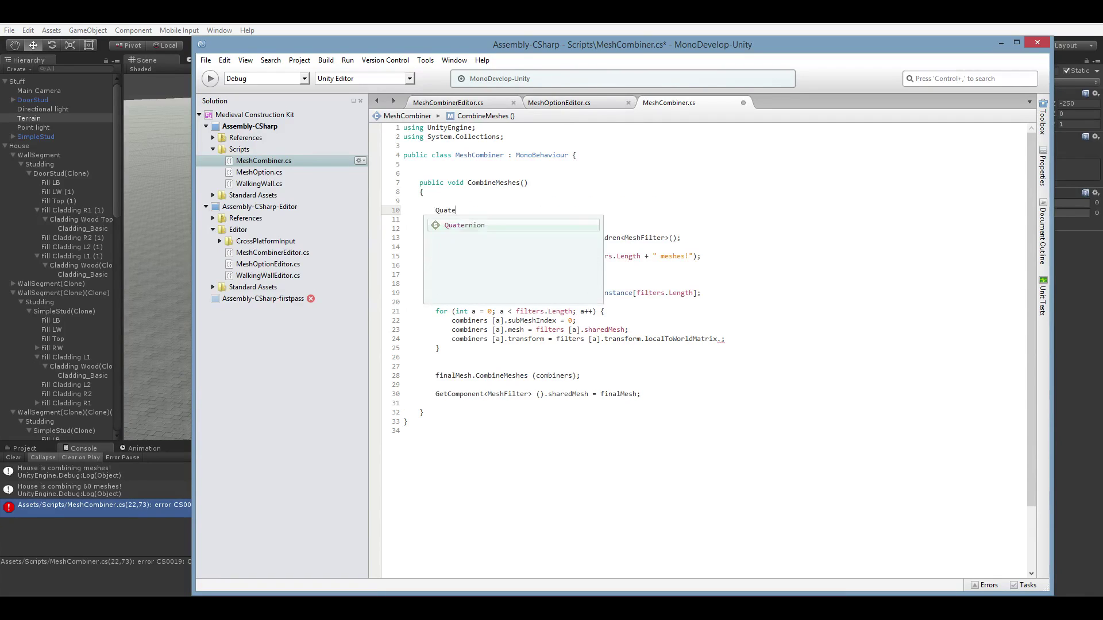
type("rnion oldR")
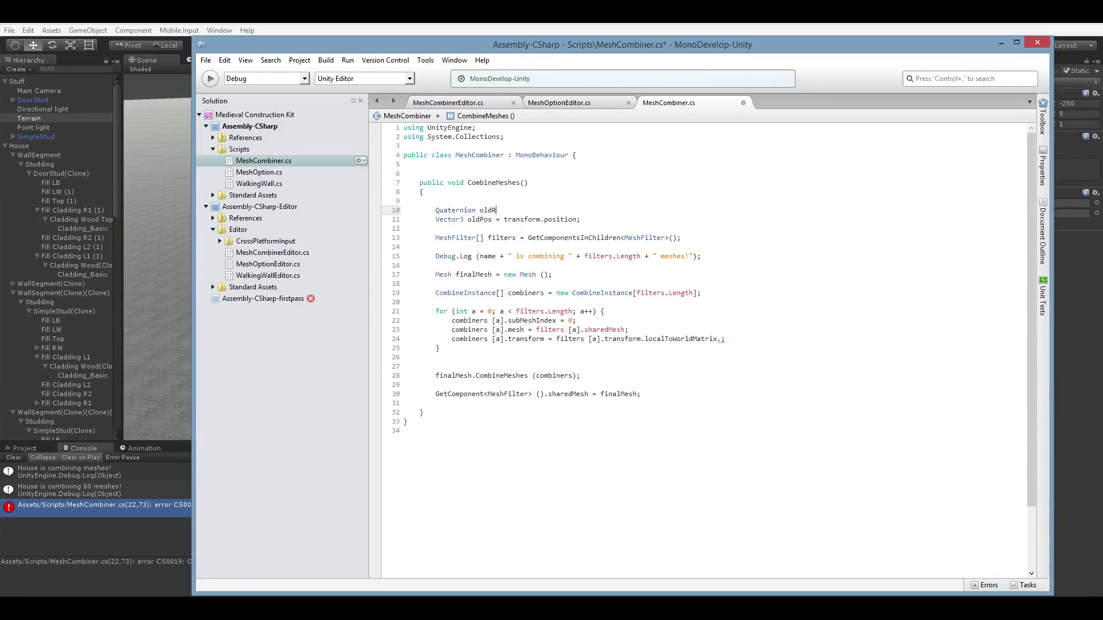
type("ot = transform.rotation;")
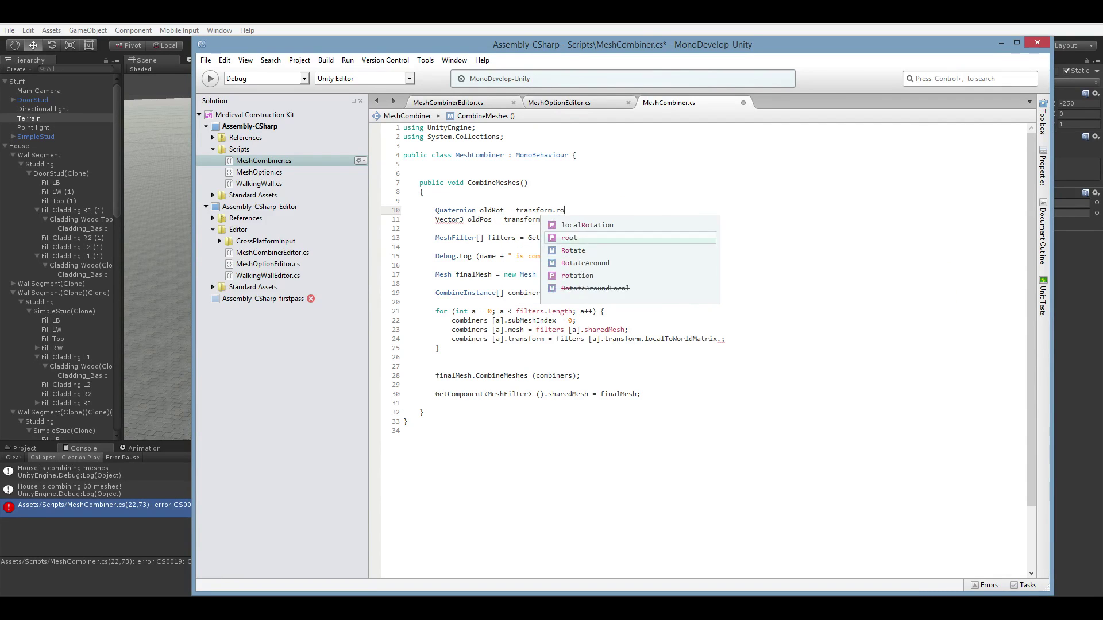
Step: Below the oldPos declaration, after a blank line, reset the rotation with transform.rotation = Quaternion.identity;
key("Down")
key("End")
key("Return")
key("Return")
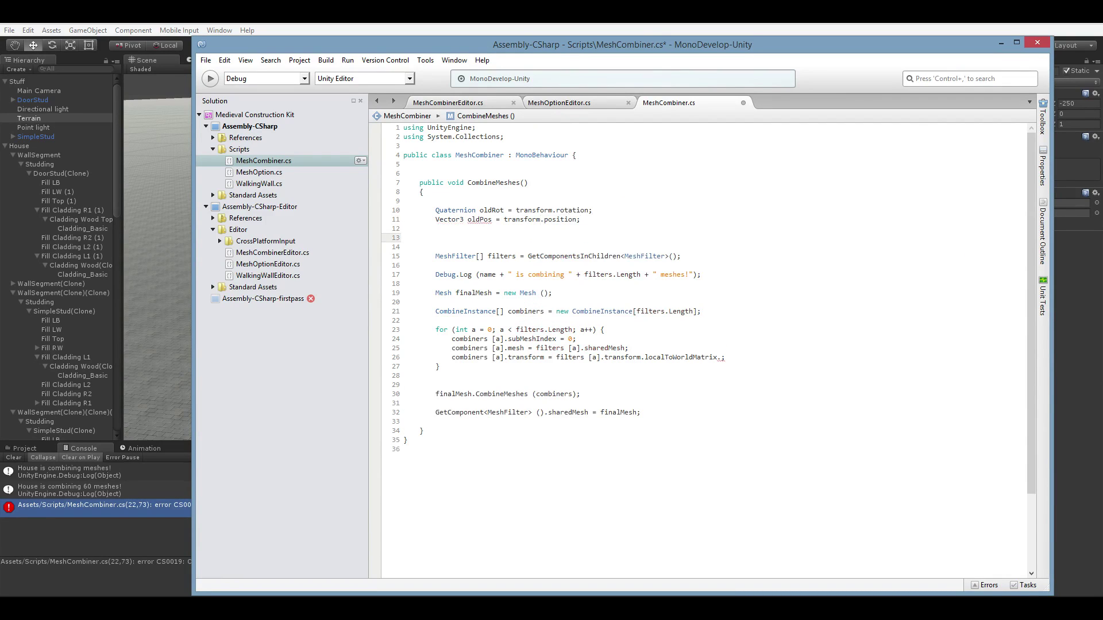
type("transform.rot")
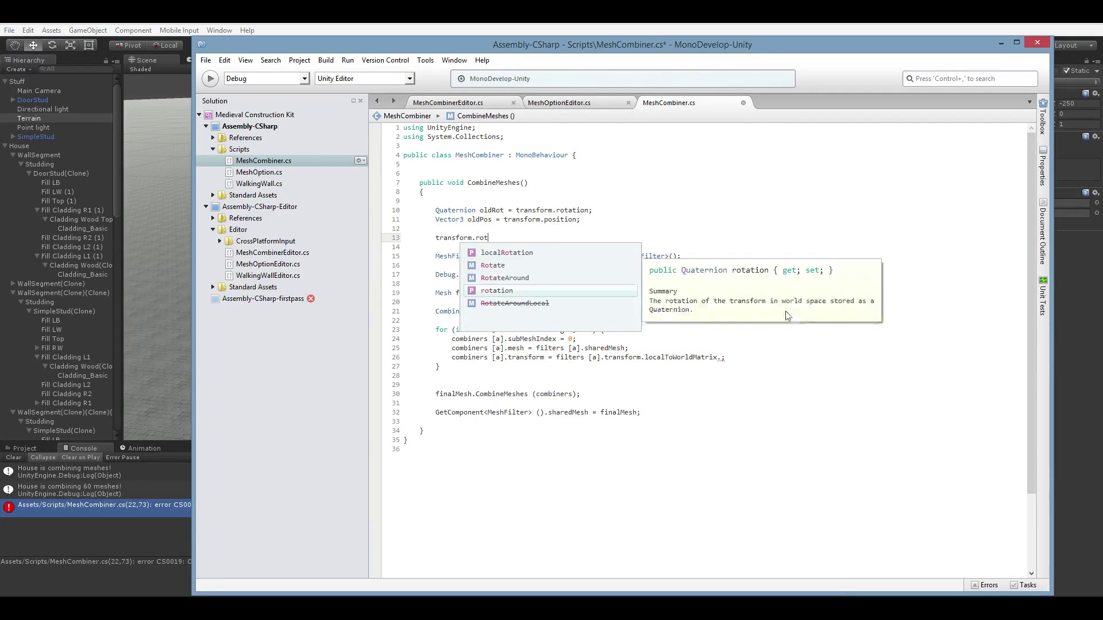
type("ation = Quaternion")
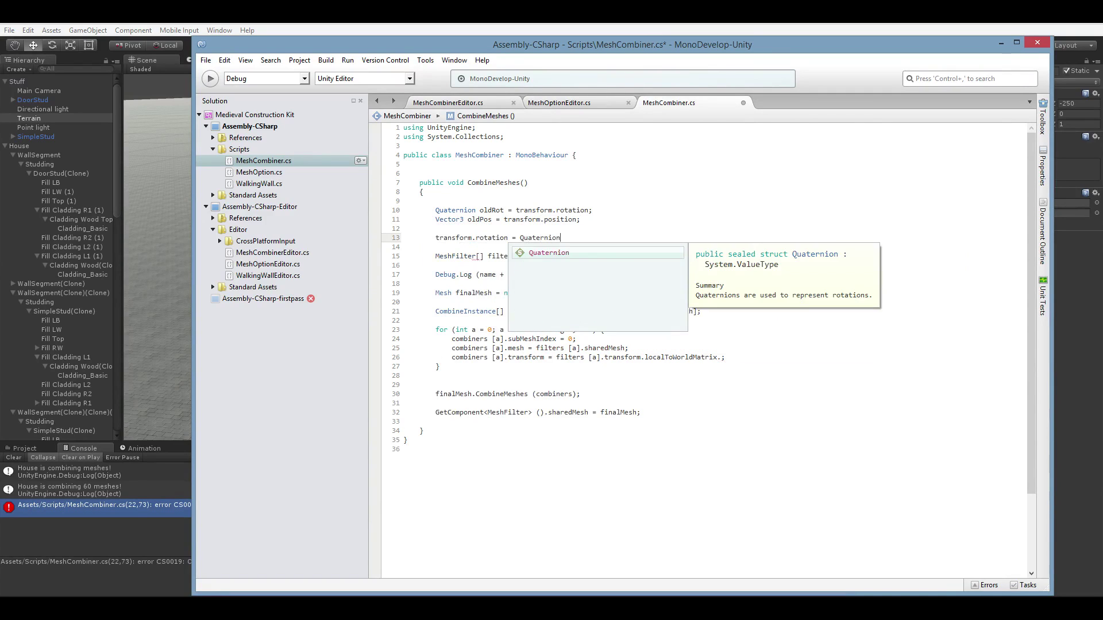
type(".identity;")
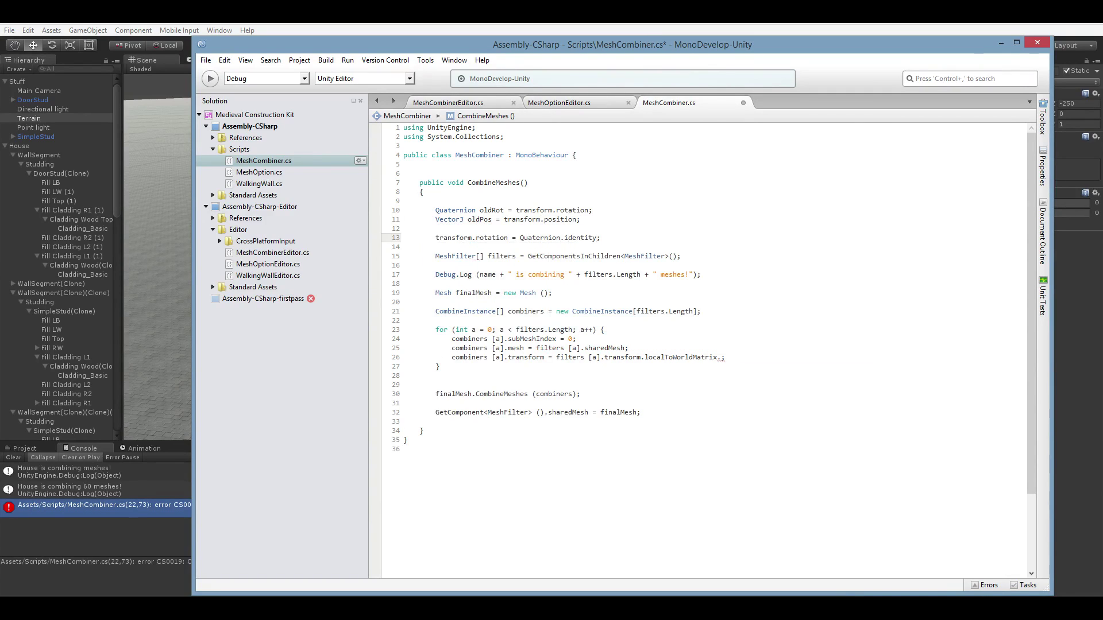
Step: Reset the position with transform.position = Vector3.zero; directly below the rotation reset
key("Return")
type("transform.")
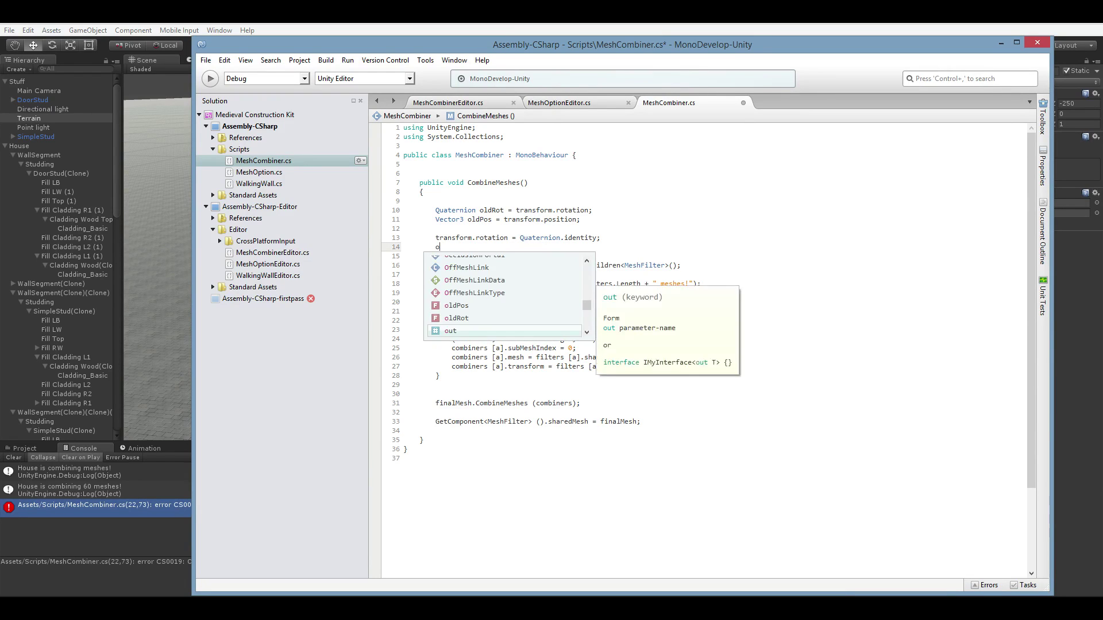
type("position =")
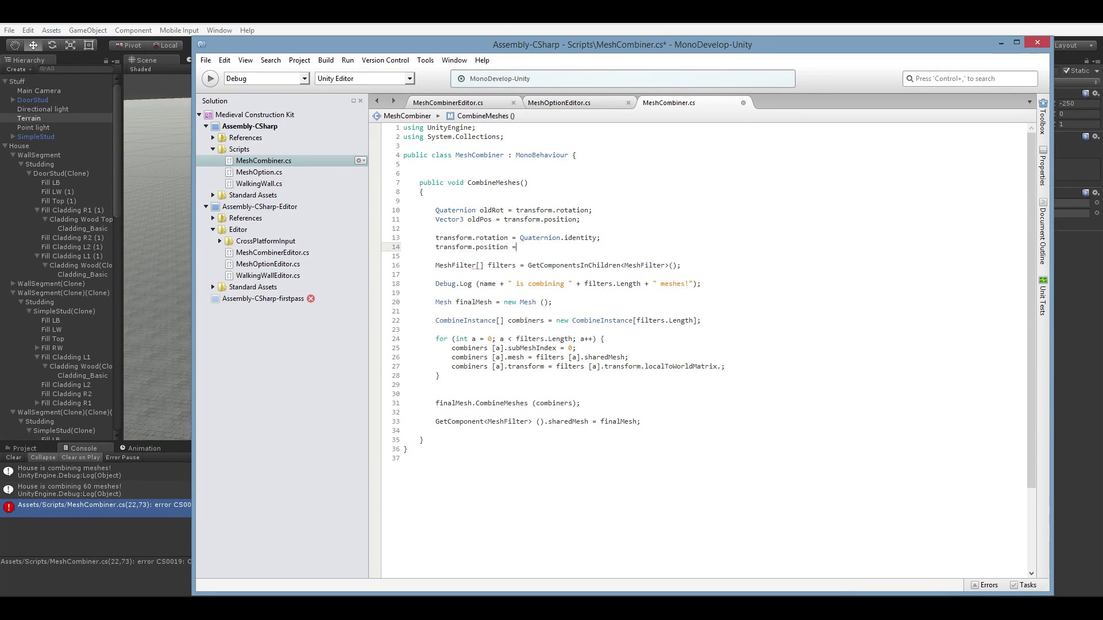
type(" Vector3.zero;")
Step: Add transform.rotation = oldRot; at the end of CombineMeshes, below the sharedMesh assignment
key("Down")
key("Down")
key("Down")
key("Down")
key("Down")
key("Down")
key("Down")
key("Down")
key("Down")
key("Down")
key("Down")
key("Down")
key("Down")
key("Down")
key("Down")
key("Down")
key("Down")
key("Down")
key("Down")
key("Down")
key("Return")
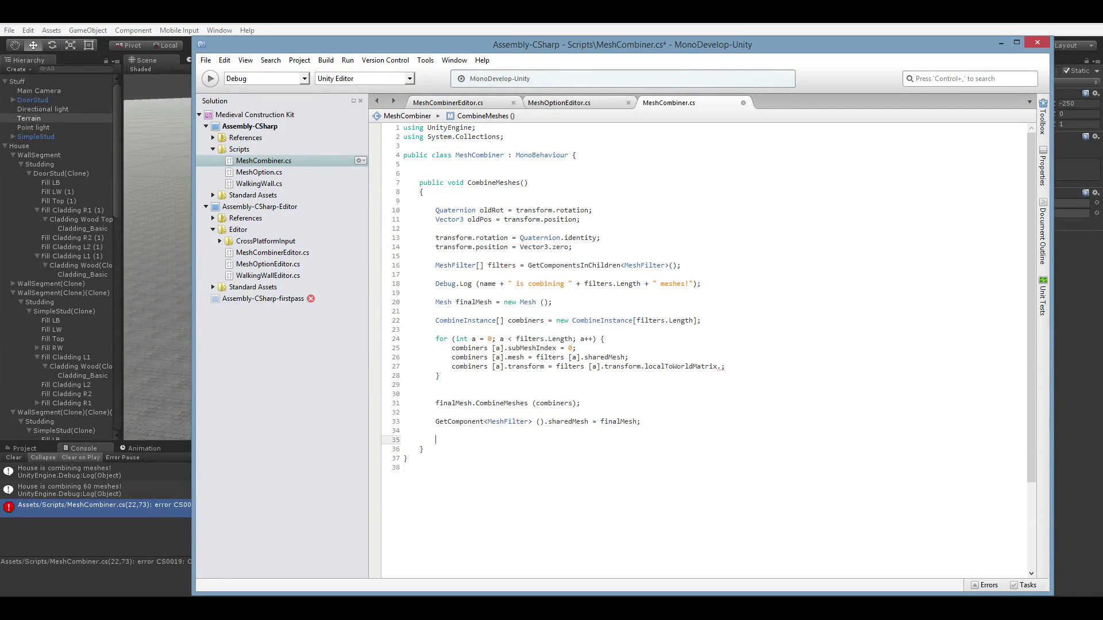
type("transform.rota")
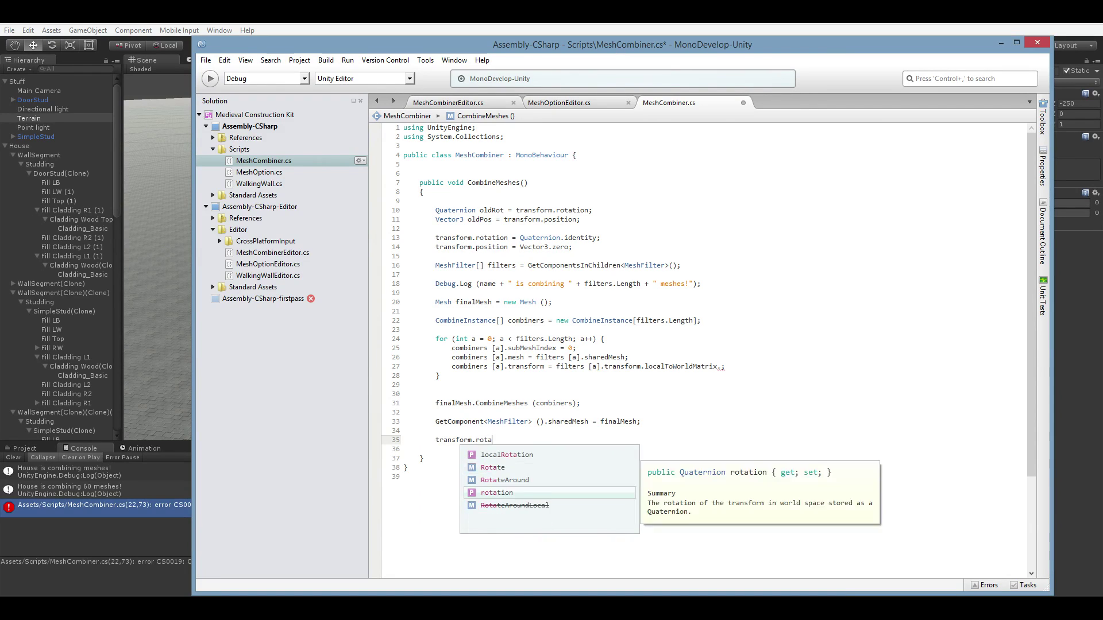
type("tion = oldR")
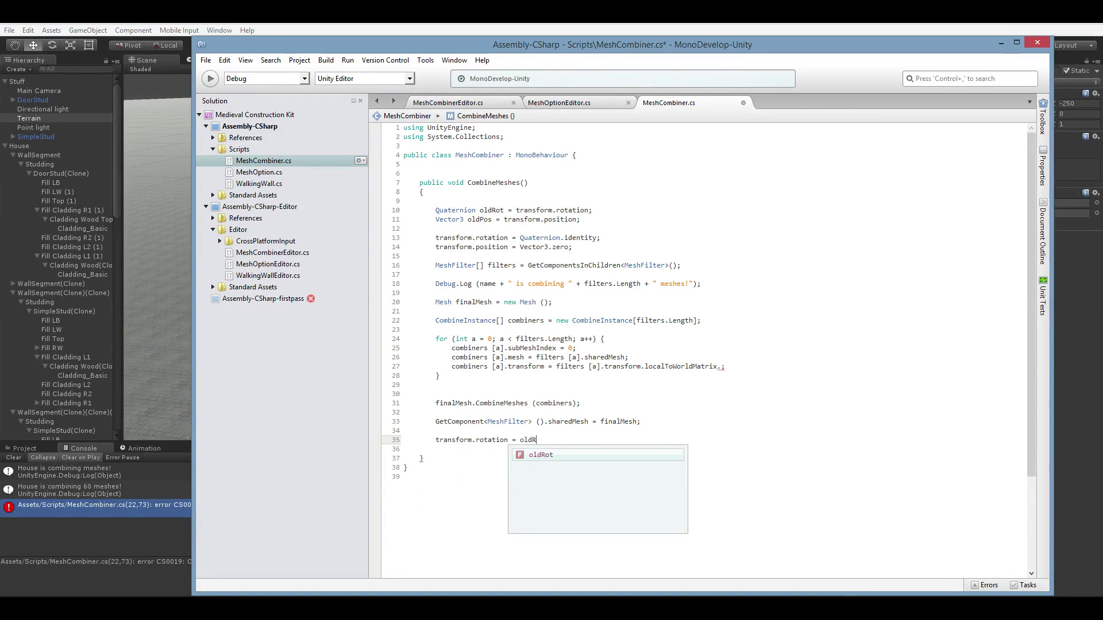
type("ot;")
Step: Add transform.position = oldPos; below the rotation restore, save the script and switch to Unity
key("Return")
type("transform.position")
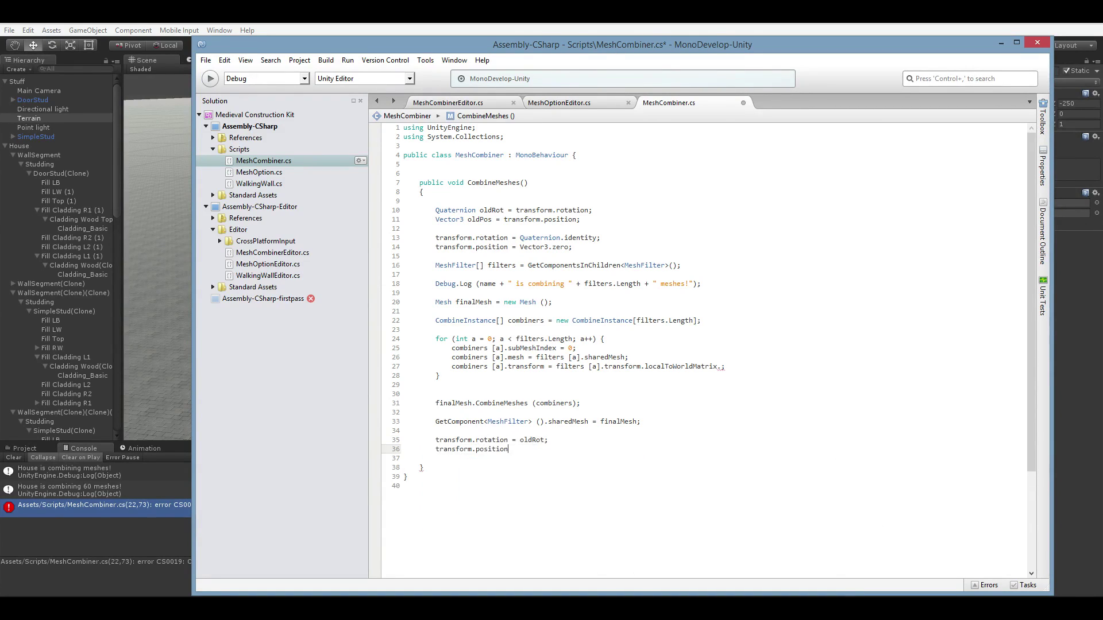
type(" = oldPos;")
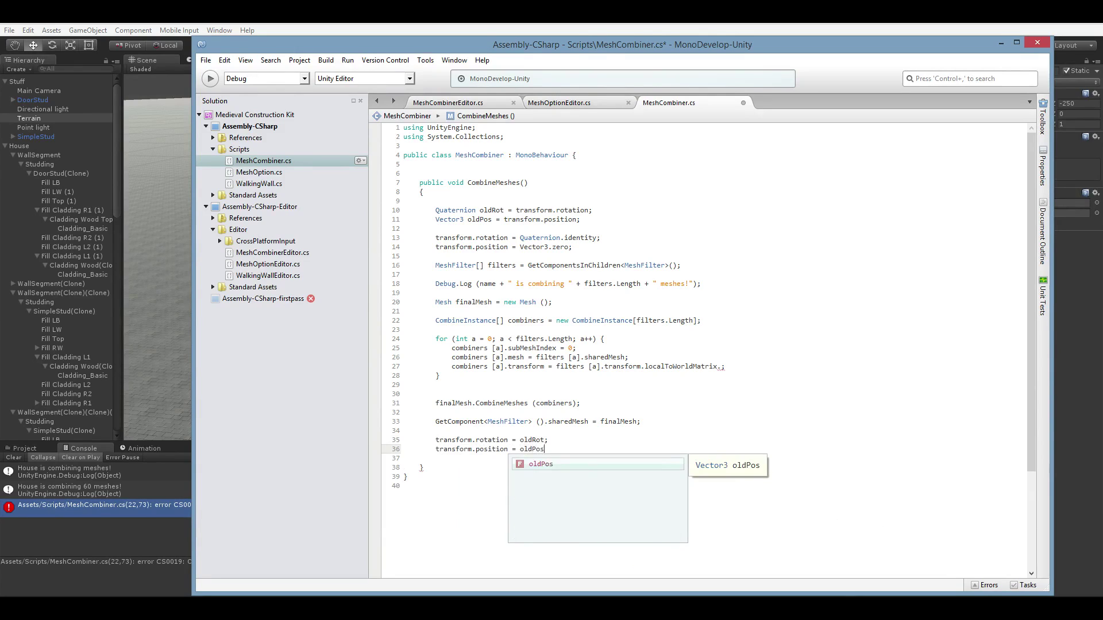
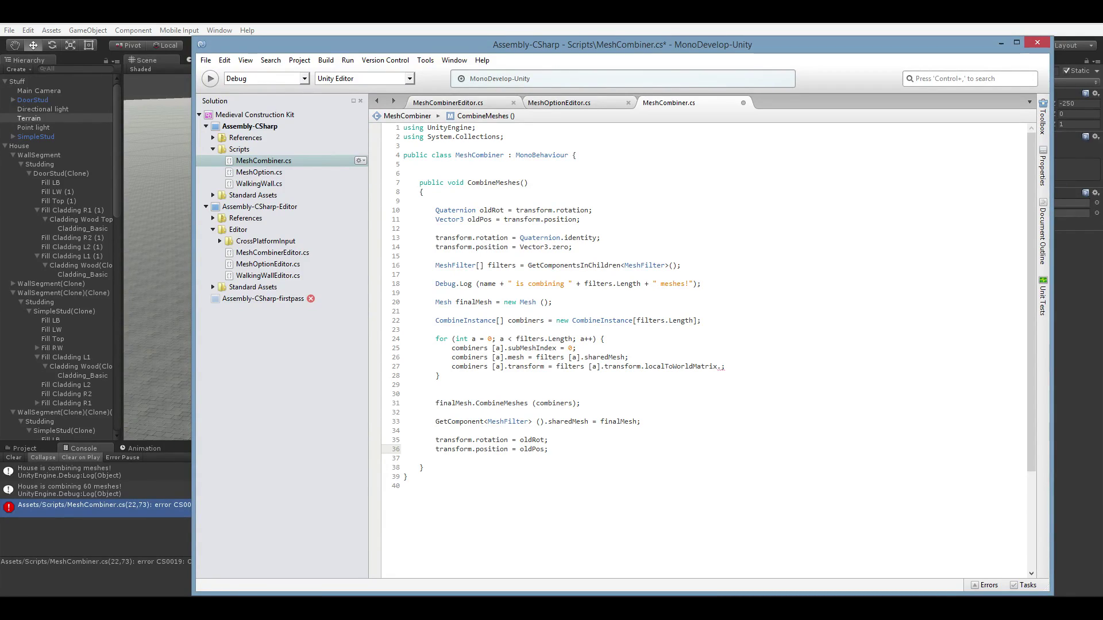
key("ctrl+s")
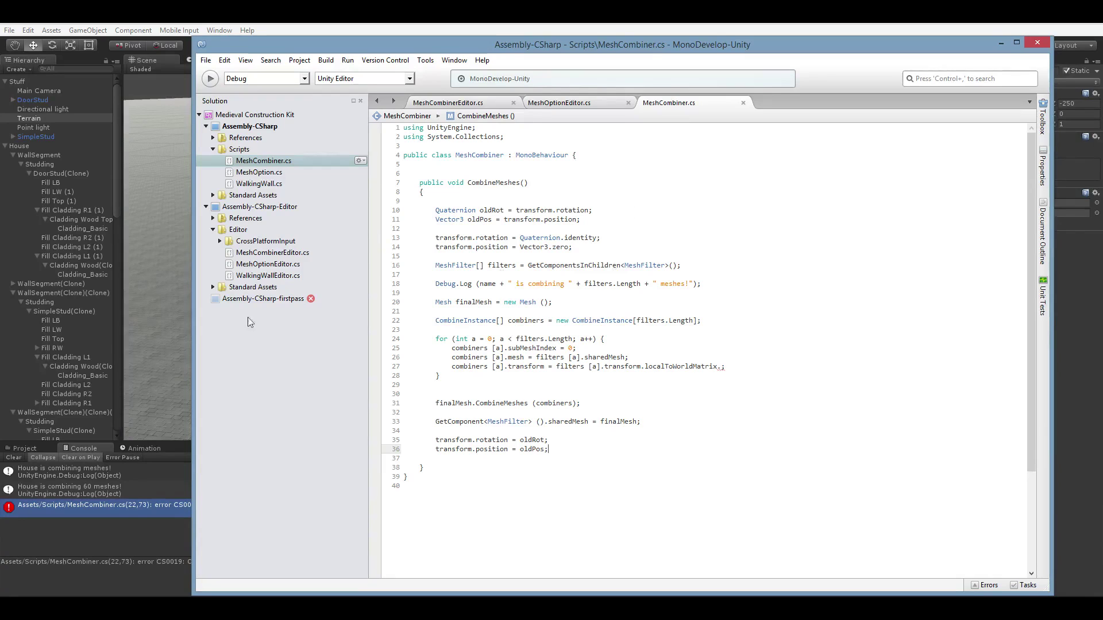
left_click(102, 525)
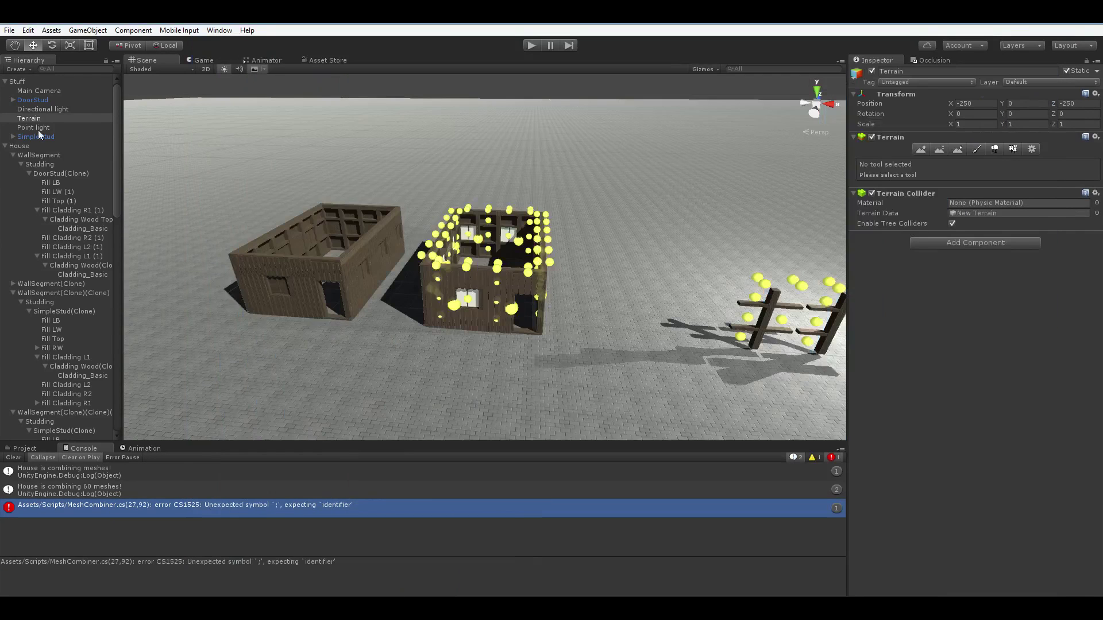
Step: Run the mesh combine on House repeatedly and examine from several angles where the combined meshes land
left_click(23, 146)
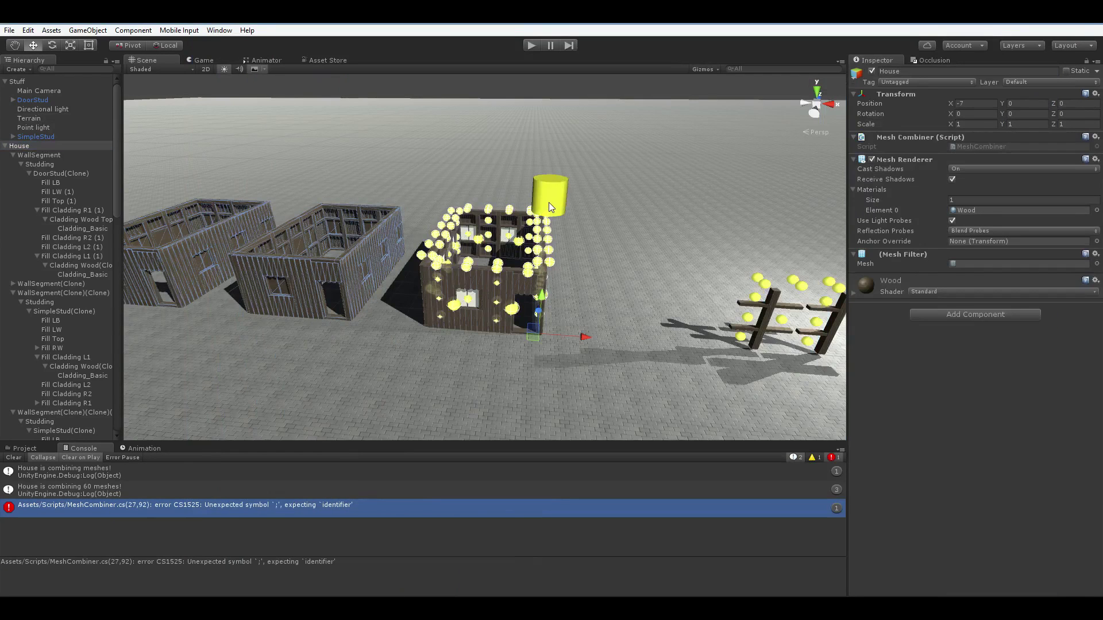
left_click_drag(549, 202, 434, 287, "alt")
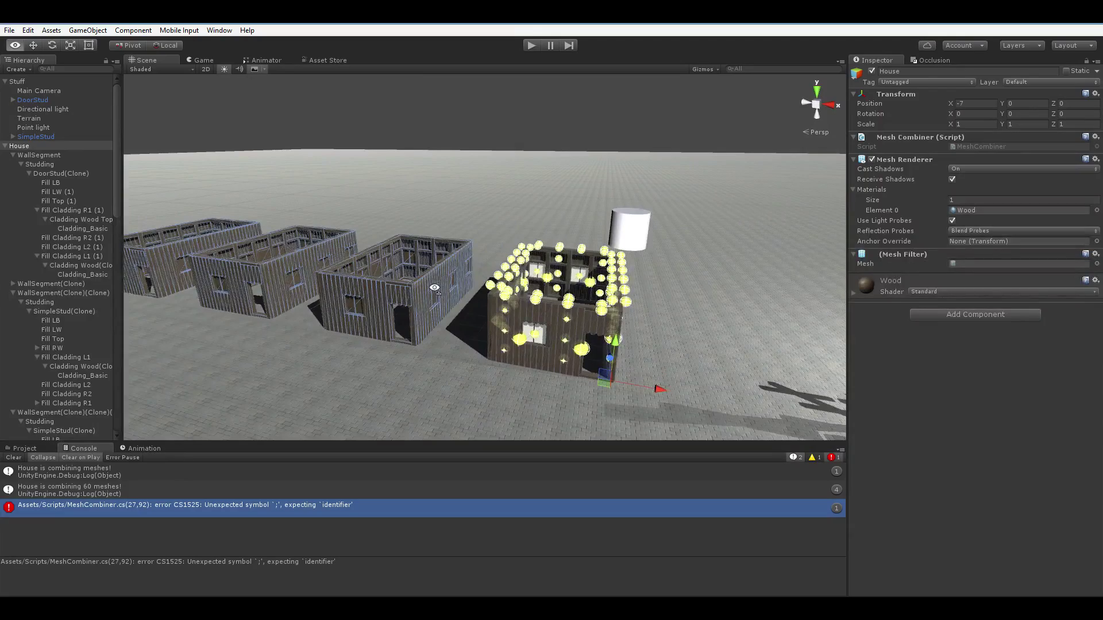
left_click_drag(434, 288, 394, 277, "alt")
left_click(58, 146)
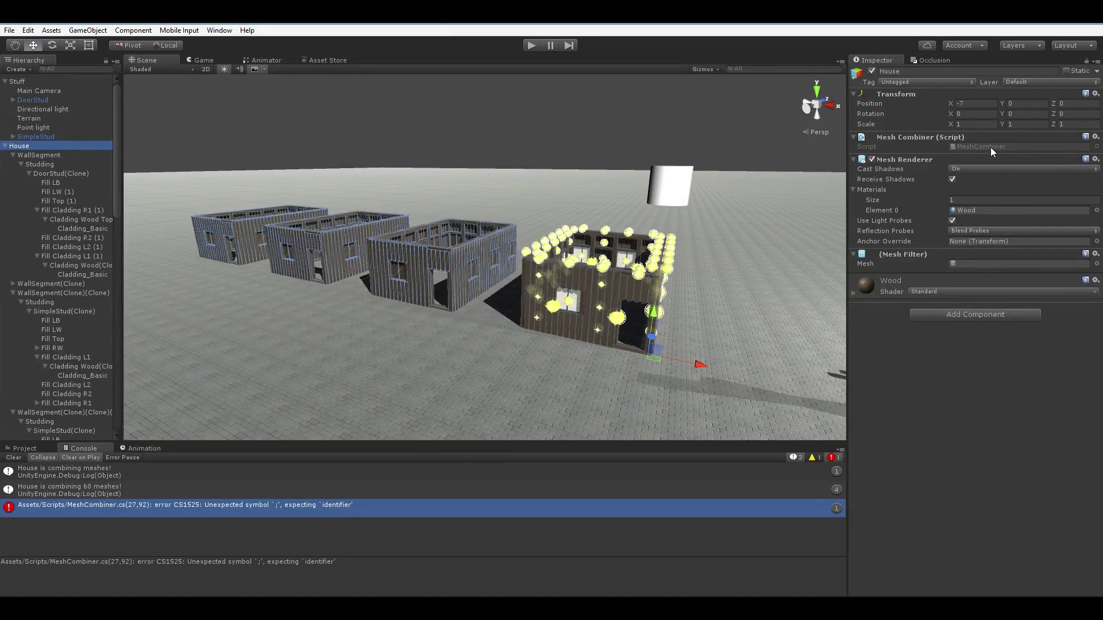
left_click(996, 274)
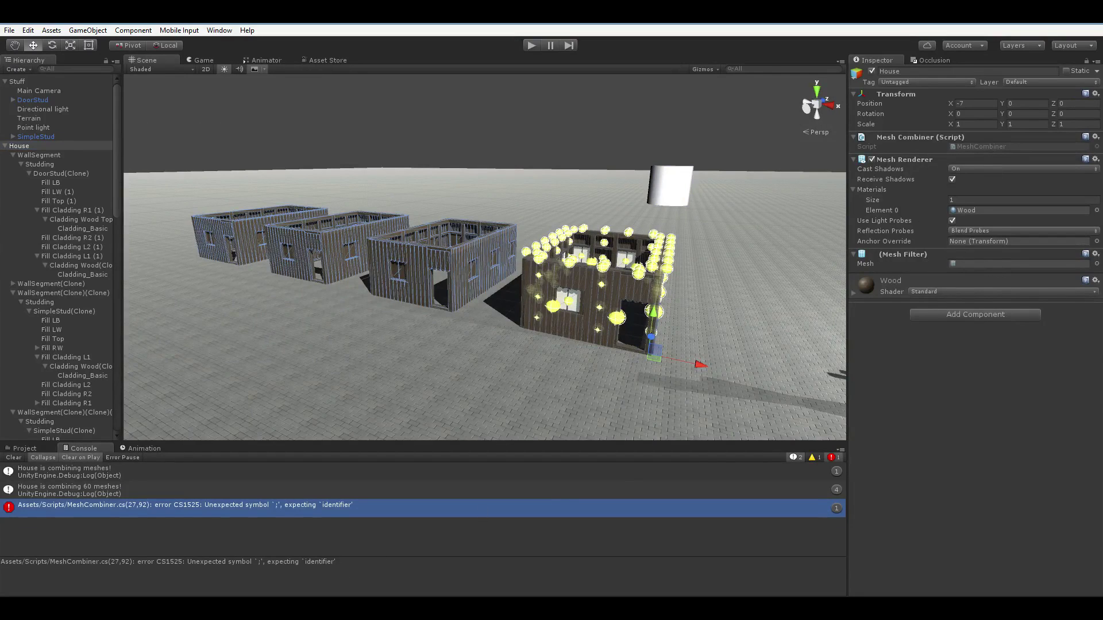
Step: In MeshCombiner.cs, add a line at the top of the for loop and begin an if condition on filters[a]
left_click(296, 555)
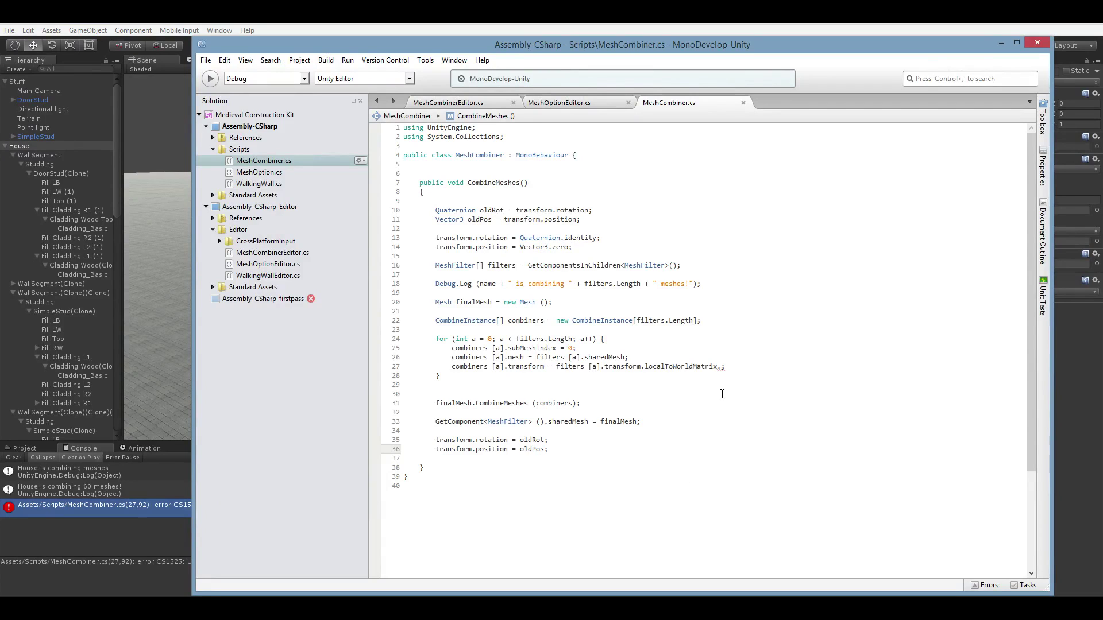
key("Up")
key("Up")
key("Up")
key("Up")
key("Up")
key("Up")
key("Up")
key("Up")
key("Up")
key("Up")
key("Up")
key("Home")
key("Return")
key("Up")
type("if (filters[a")
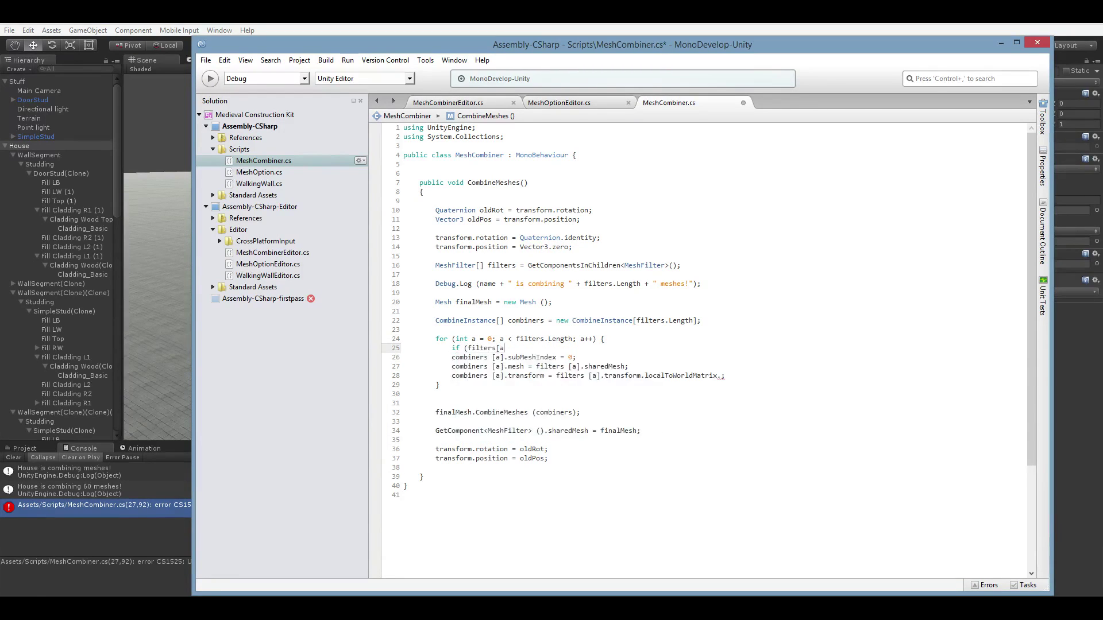
Step: Try comparing filters[a] with GetComponent<MeshFilter, and replace that part of the condition with filters[a].transform = transform
type("] == GetComponent<MeshFilter")
key("shift+Home")
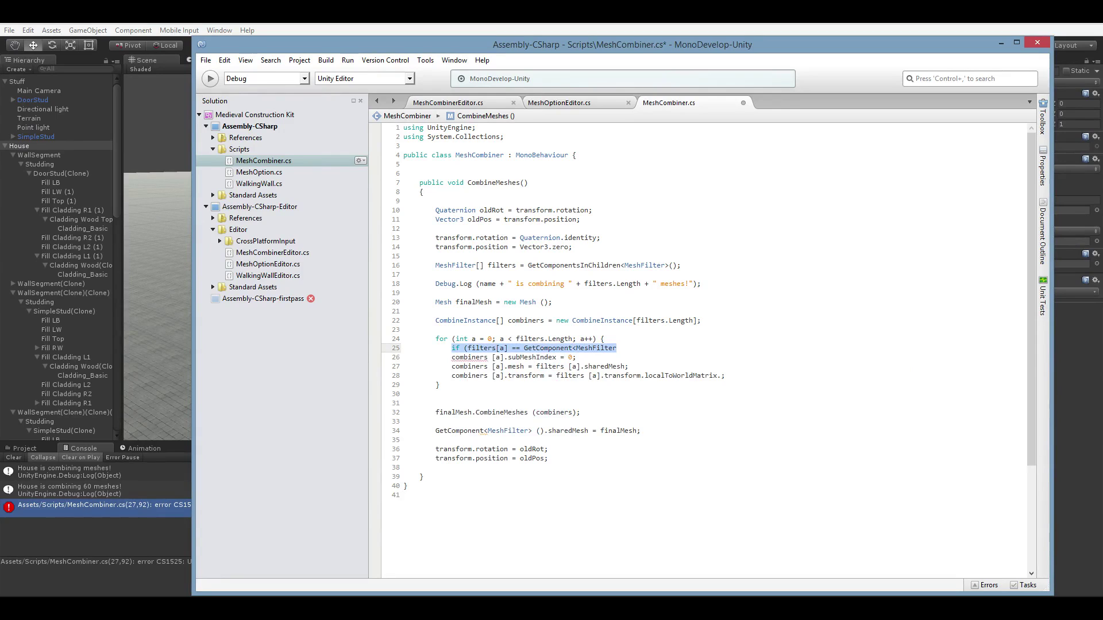
key("shift+Right")
key("shift+Right")
key("shift+Right")
key("shift+Right")
key("shift+Right")
key("shift+Right")
key("shift+Right")
key("shift+Right")
key("shift+Right")
key("shift+Right")
key("shift+Right")
key("shift+Right")
key("shift+Right")
key("shift+Right")
type(".")
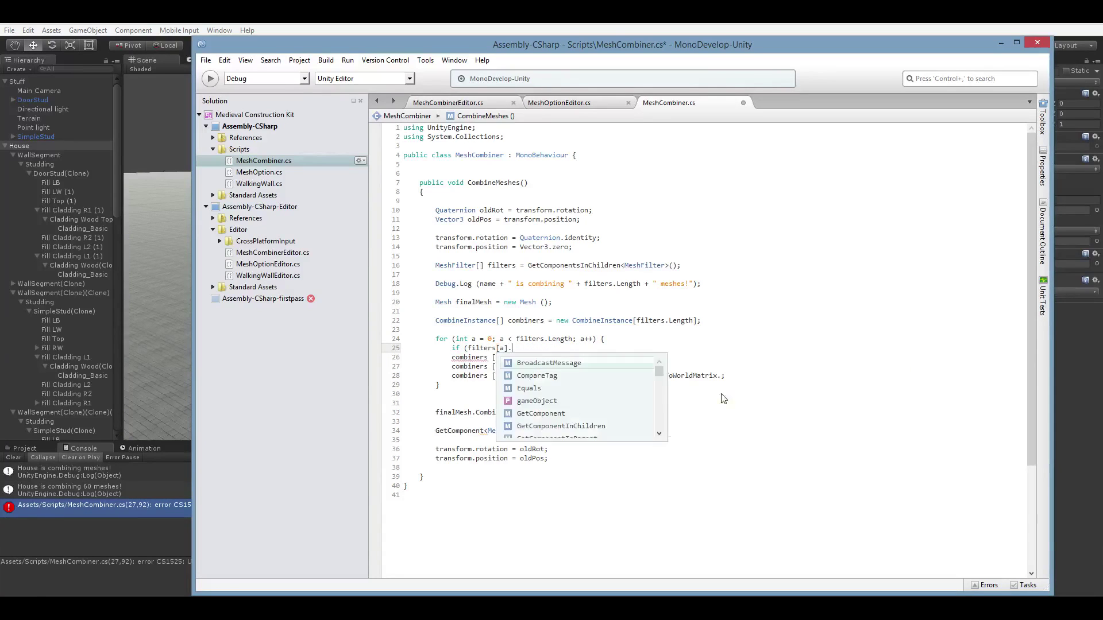
type("transform = transform")
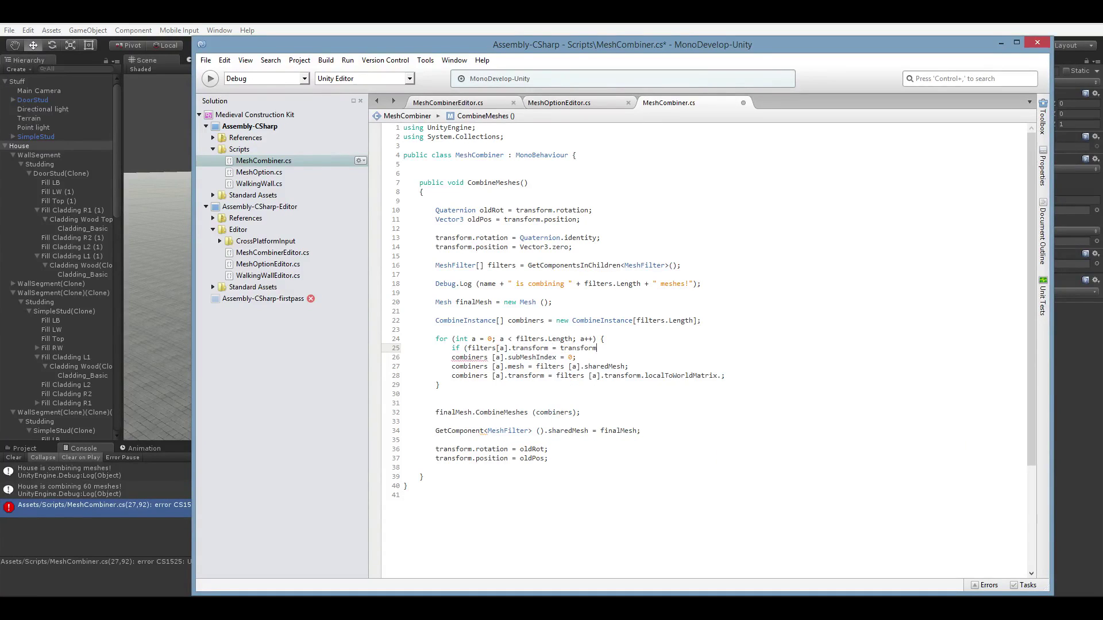
Step: Close the if condition, add continue; beneath it followed by blank lines, and save the script
type(")")
key("Return")
type("continue;")
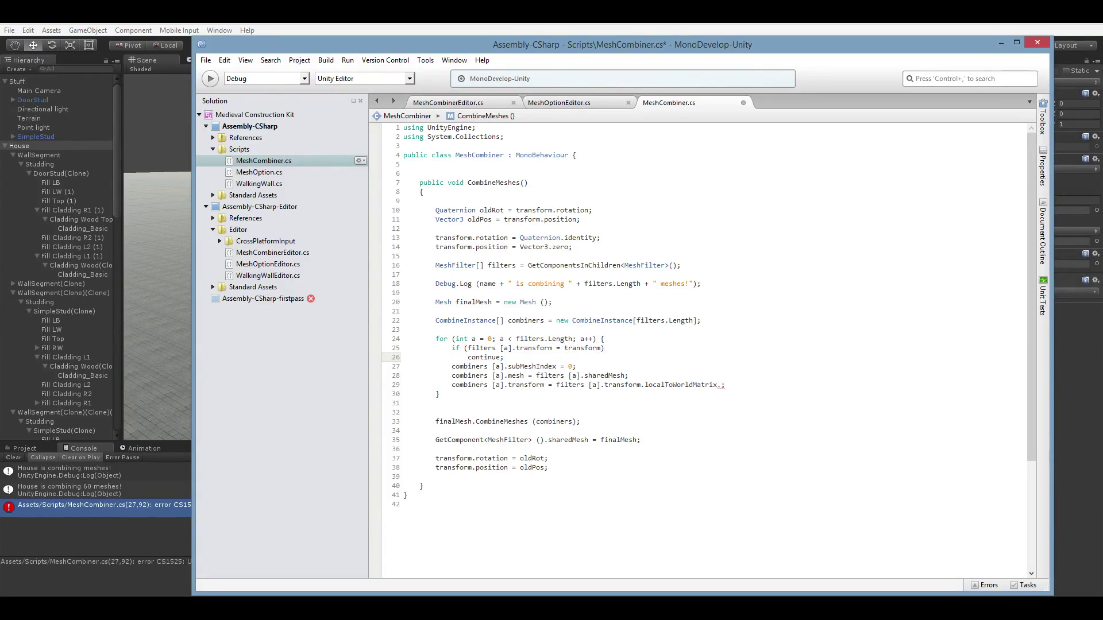
key("Return")
key("Return")
key("ctrl+s")
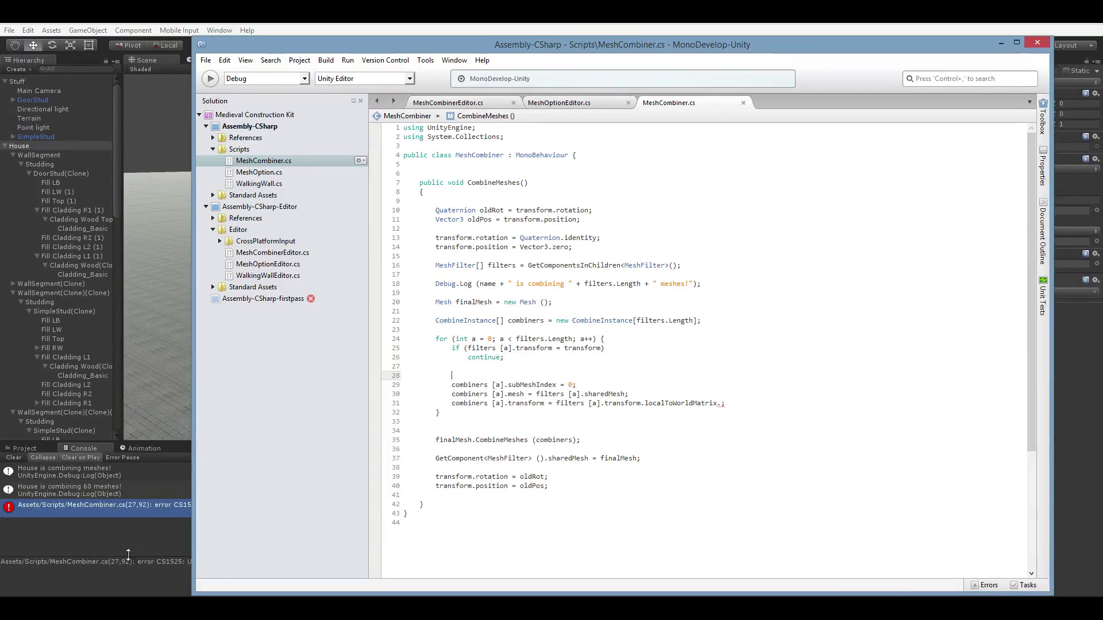
Step: Switch to Unity, clear the console and open the remaining MeshCombiner.cs compile error in the code editor
left_click(24, 449)
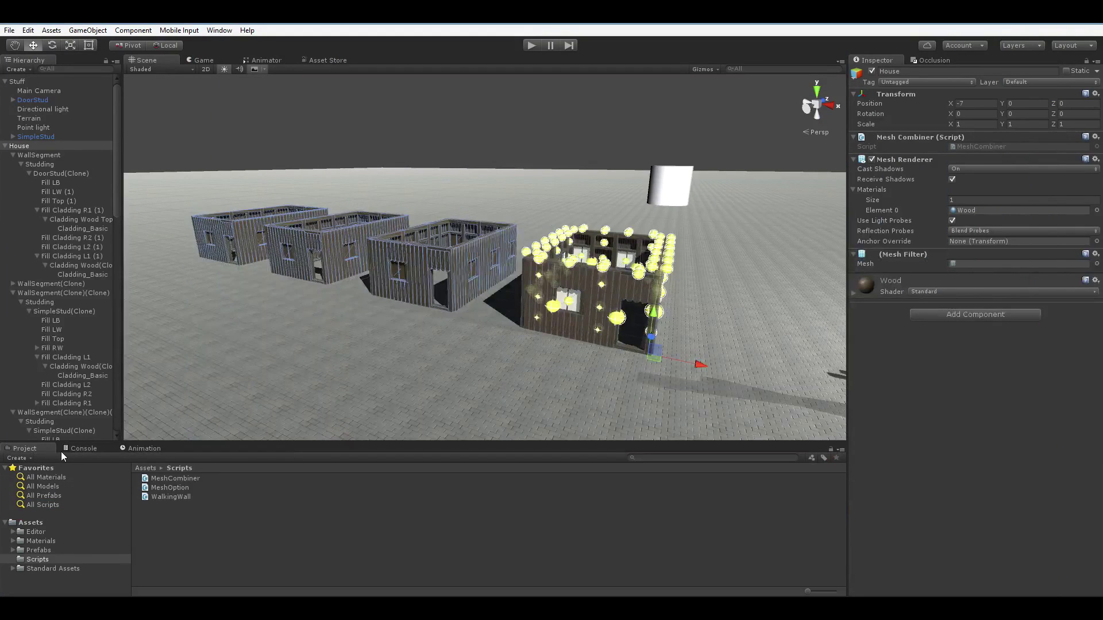
left_click(81, 449)
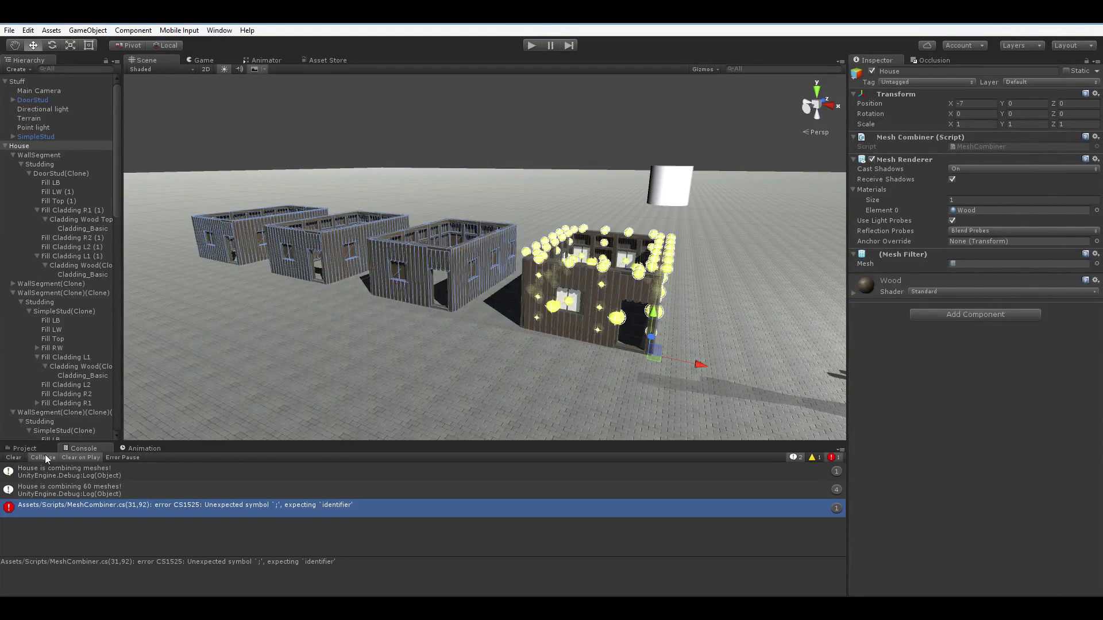
left_click(19, 458)
left_click(79, 471)
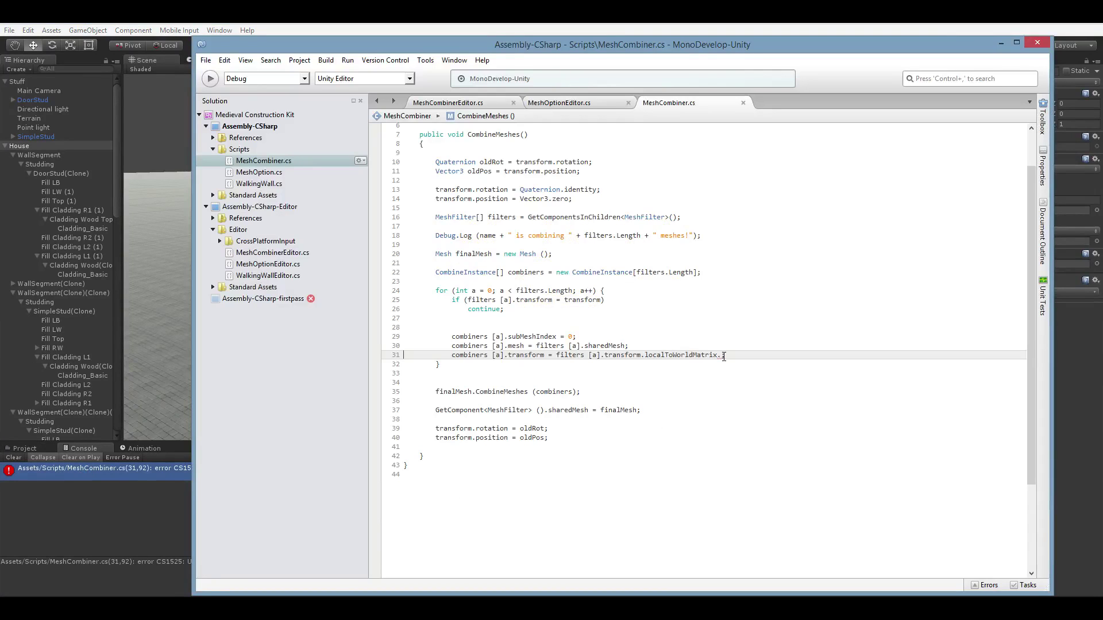
Step: Delete the stray dot after localToWorldMatrix in the combiners [a].transform line, save the script and return to Unity
key("BackSpace")
key("Up")
key("Up")
key("Up")
key("Up")
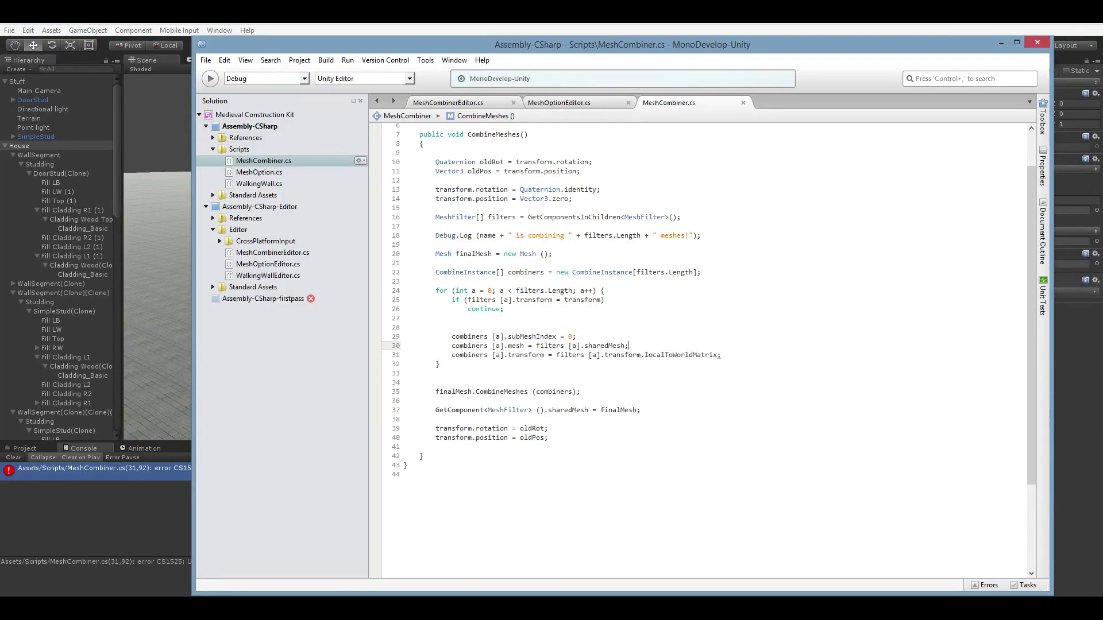
key("Up")
key("Up")
left_click(185, 571)
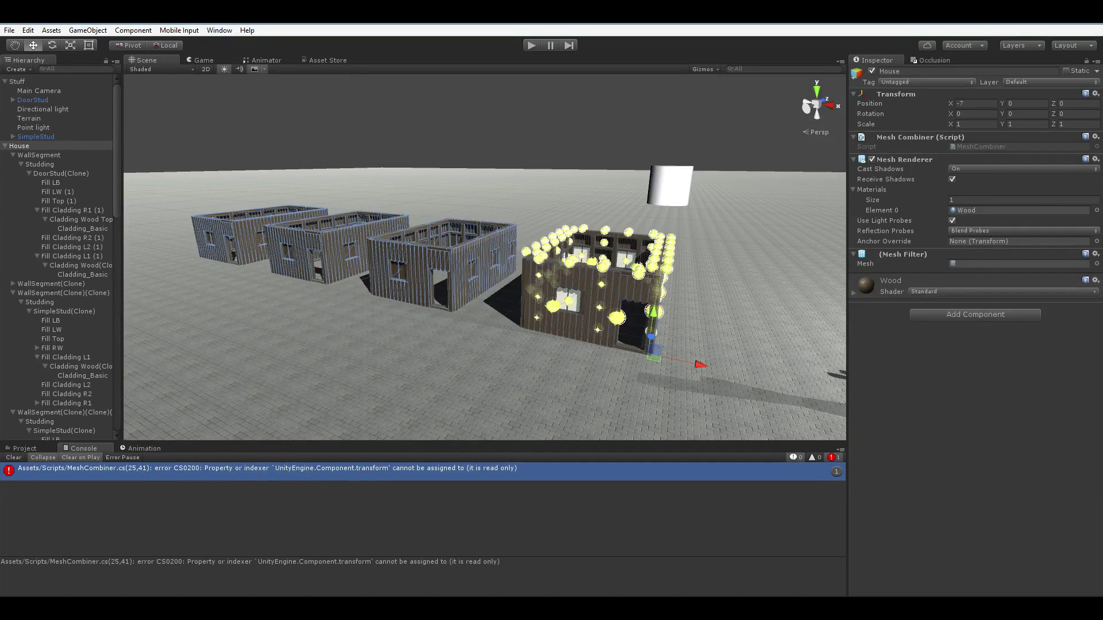
Step: Open the read-only transform error, change = to == in the if condition, save and return to Unity
double_click(185, 468)
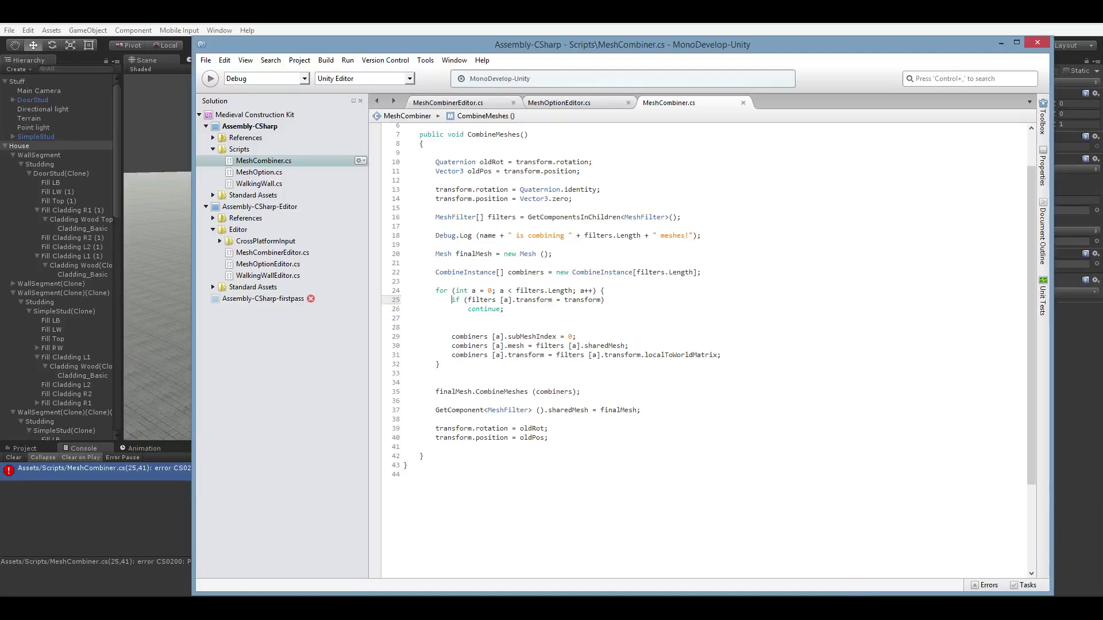
left_click(560, 300)
type("=")
left_click(78, 506)
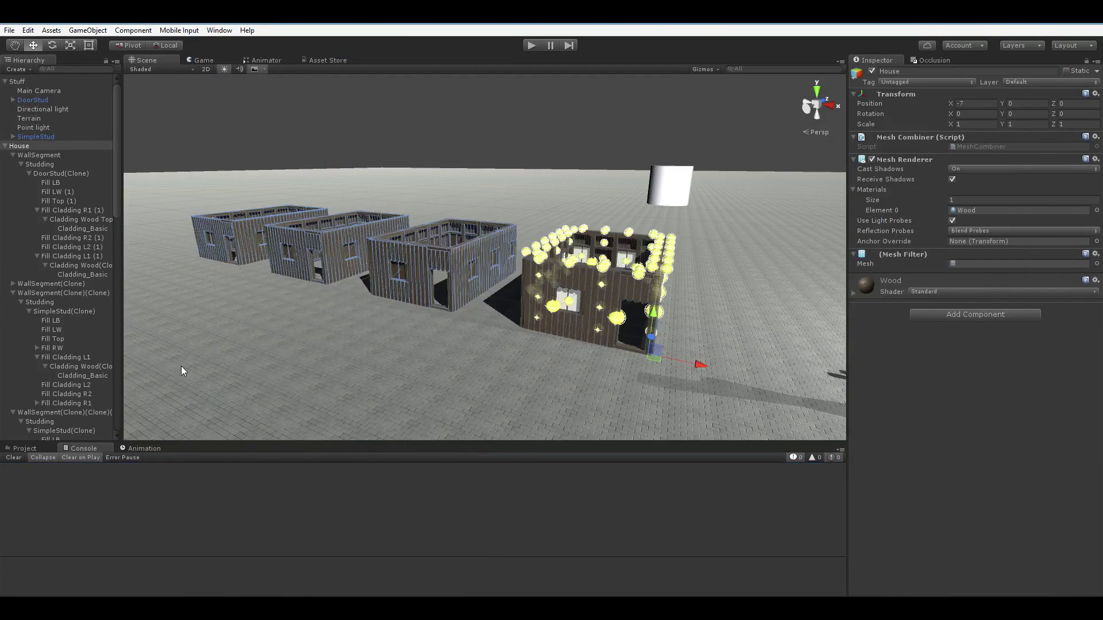
Step: Run the mesh combine on House, look around the result and show warnings in the console
left_click(40, 145)
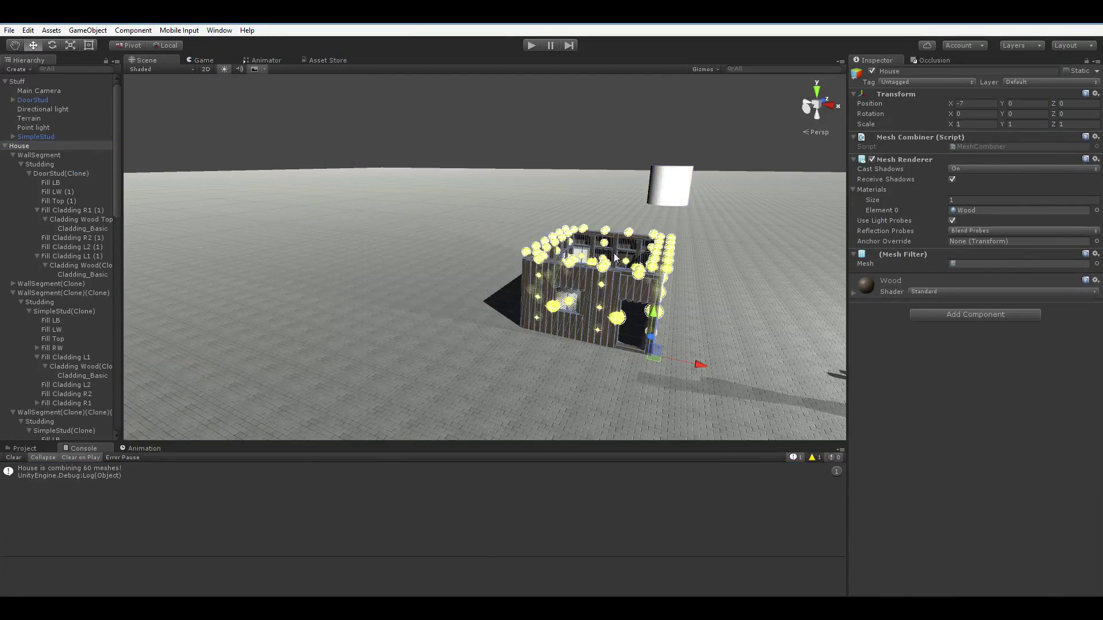
left_click_drag(436, 312, 517, 327, "alt")
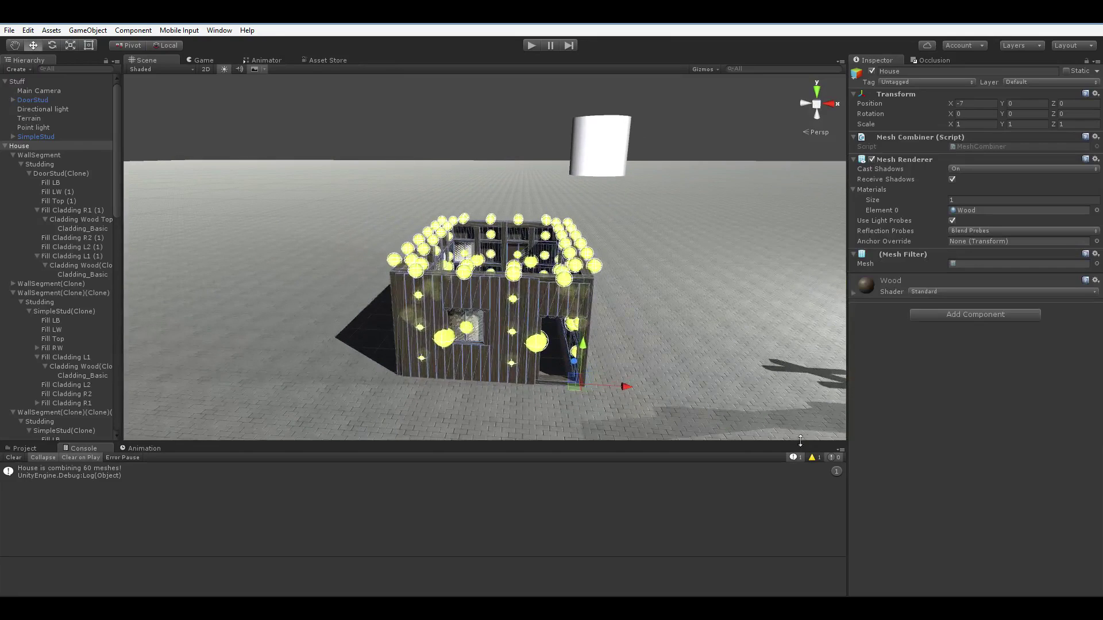
left_click(799, 458)
left_click(799, 458)
left_click(812, 457)
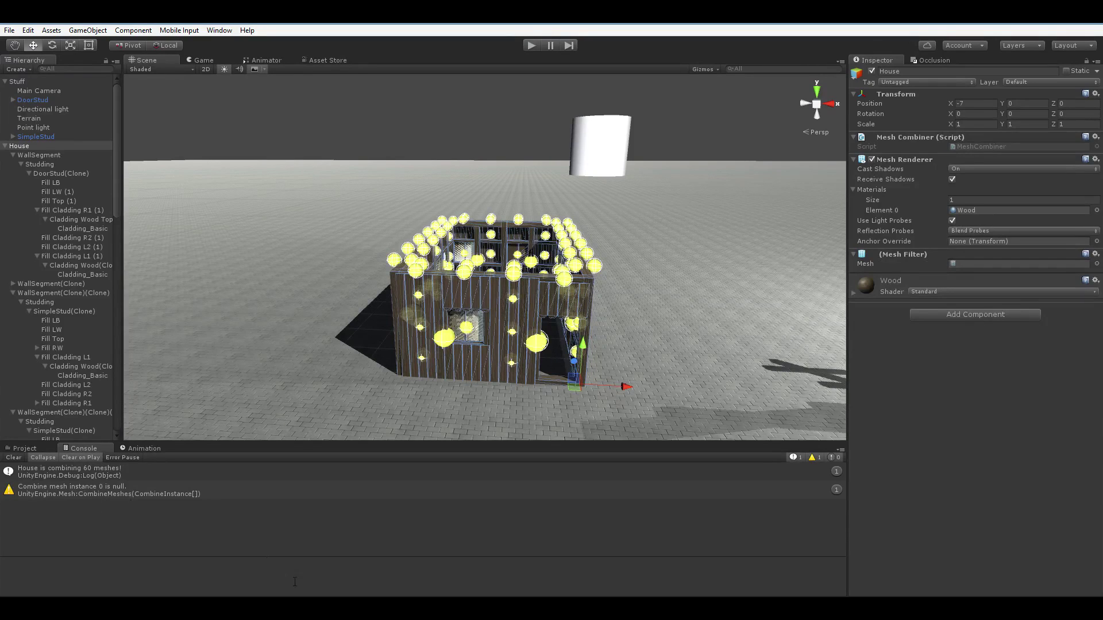
Step: Back in MeshCombiner.cs, delete the extra blank line between continue; and the subMeshIndex assignment
key("alt+Tab")
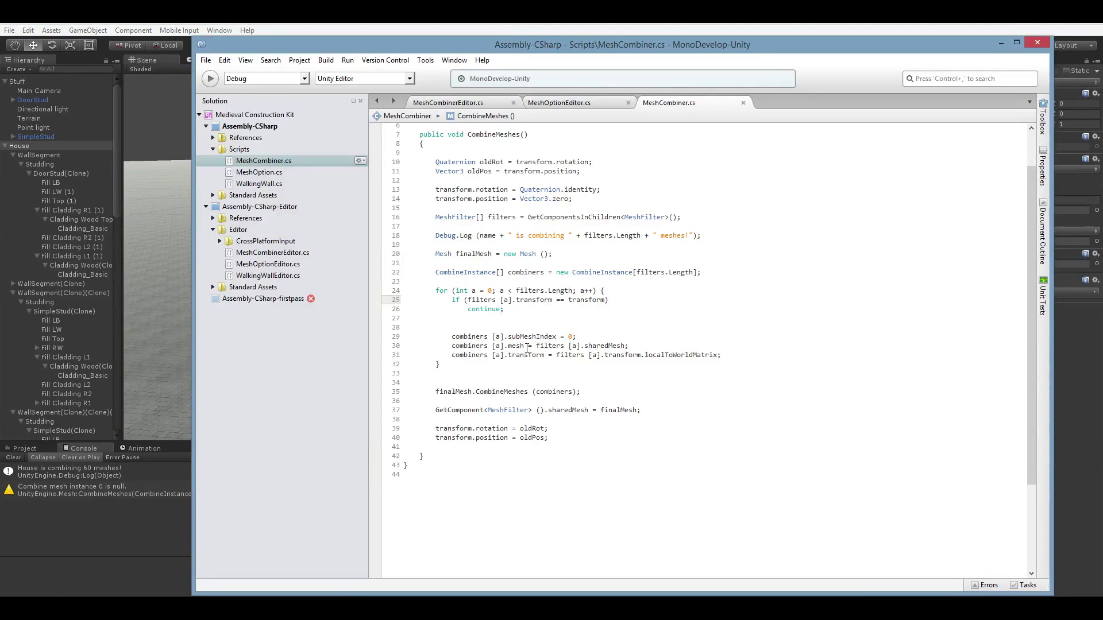
mouse_move(514, 339)
left_click(496, 325)
key("Up")
key("Delete")
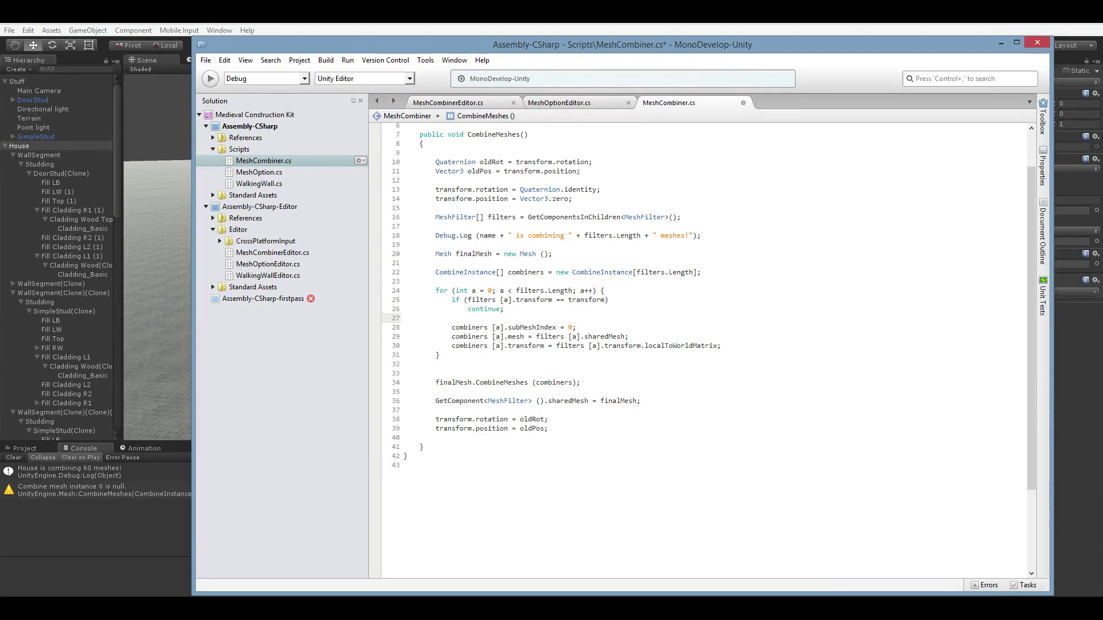
left_click(435, 328)
Step: Return to Unity and collapse all the expanded WallSegment objects under House in the hierarchy
left_click(123, 519)
mouse_move(327, 379)
right_mouse_down()
mouse_move(184, 368)
mouse_move(333, 378)
mouse_move(345, 404)
mouse_move(333, 389)
right_mouse_up()
left_click(53, 155)
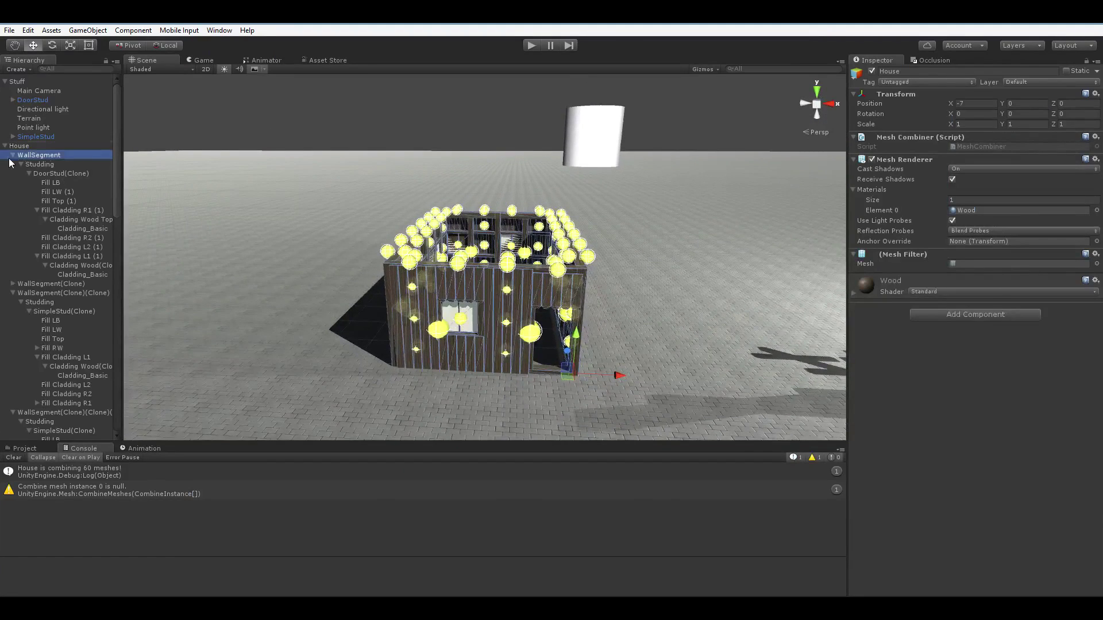
left_click(12, 155)
left_click(13, 174)
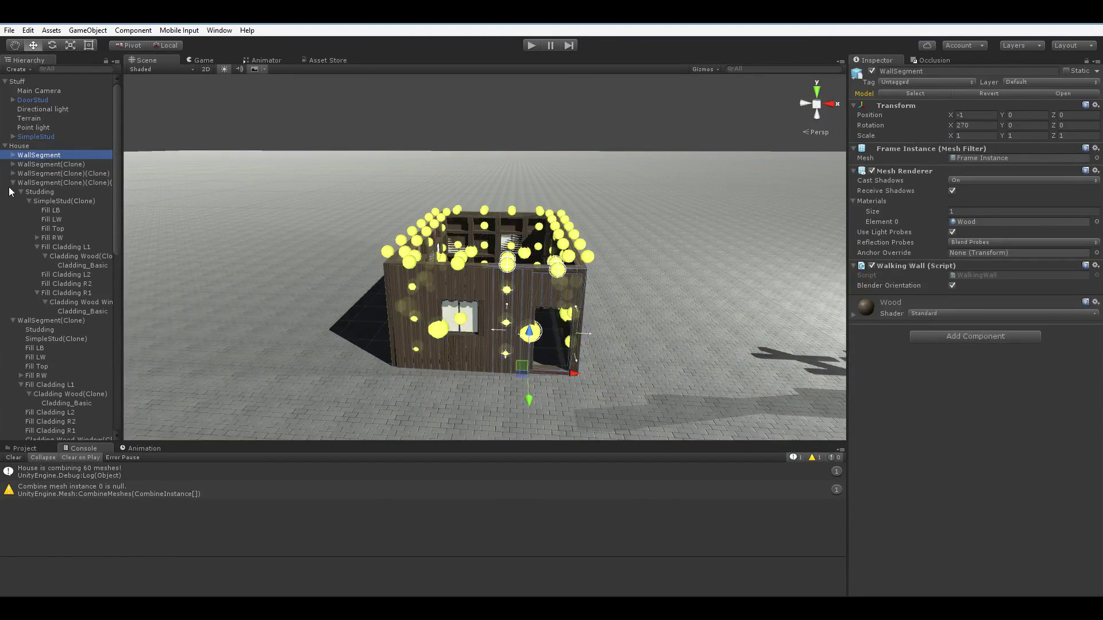
left_click(13, 182)
left_click(13, 191)
left_click(13, 201)
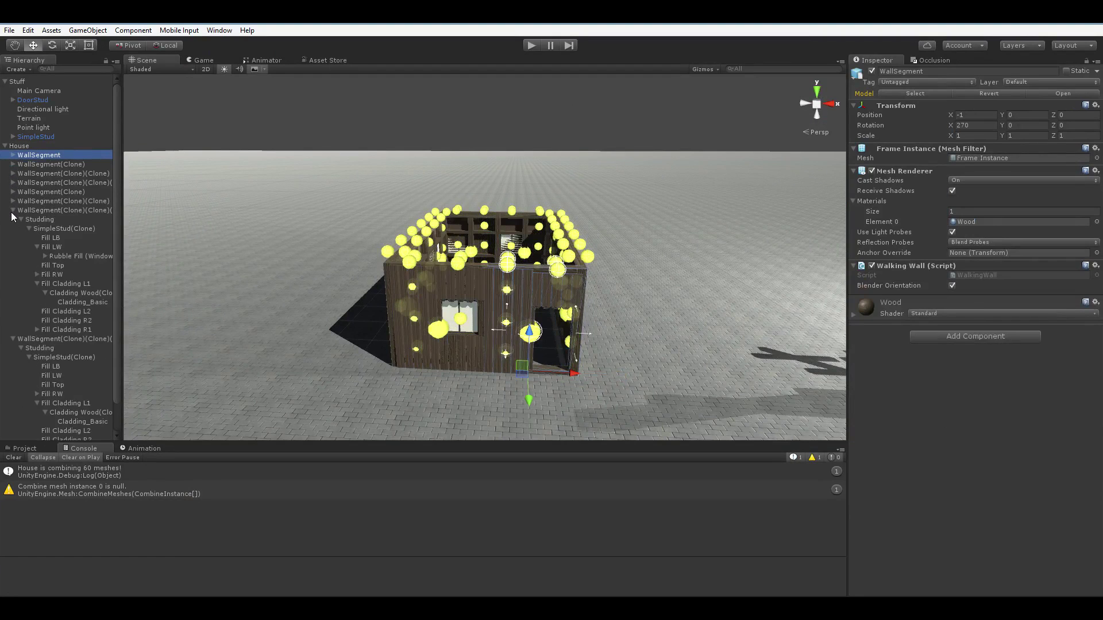
left_click(13, 210)
left_click(12, 220)
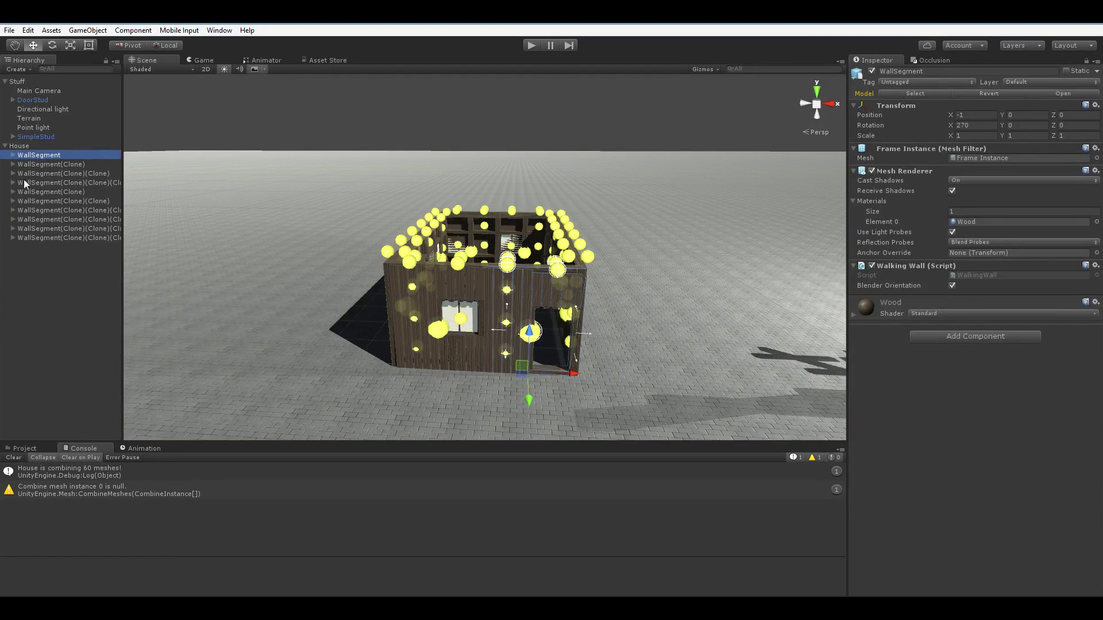
Step: Select all the WallSegment objects under House and examine them in the scene from a higher angle
left_click(45, 237, "shift")
mouse_move(574, 374)
left_mouse_down()
mouse_move(787, 373)
mouse_move(351, 356)
mouse_move(663, 343)
mouse_move(346, 337)
mouse_move(731, 347)
mouse_move(666, 377)
mouse_move(569, 388)
left_mouse_up()
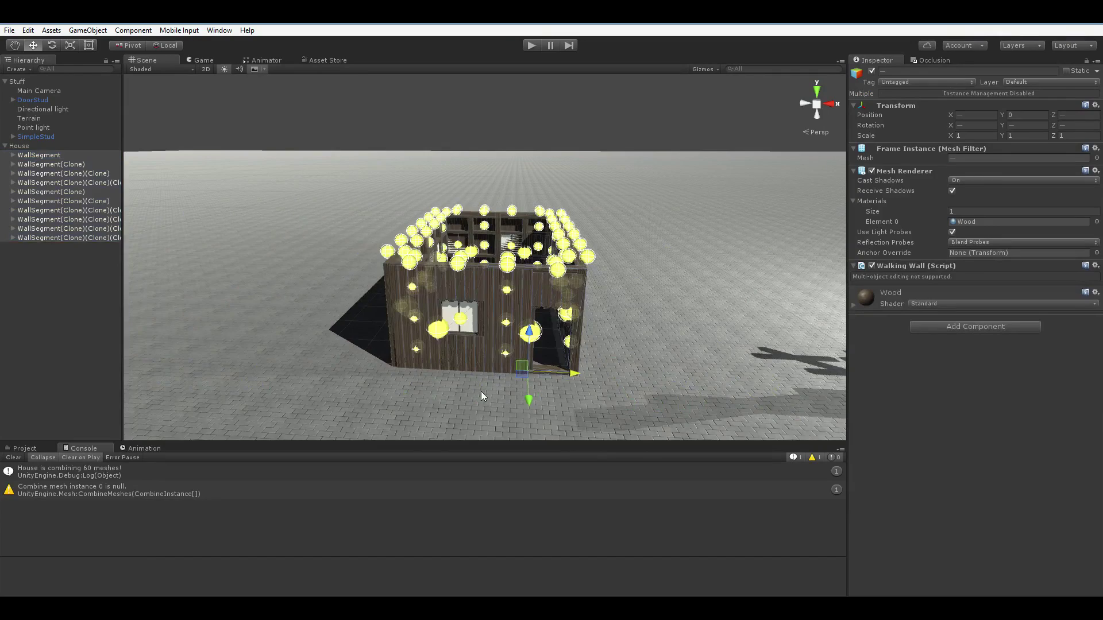
left_click_drag(481, 397, 456, 428, "alt")
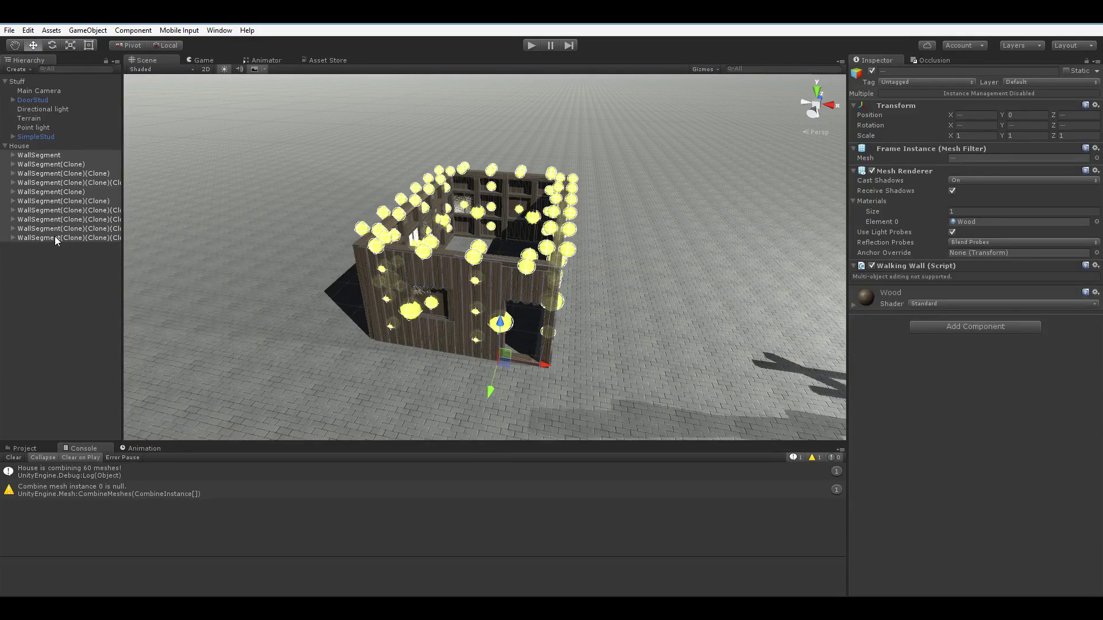
Step: In MeshCombiner.cs, add for (int a = 0; a < transform.childCount; a++) after a blank line below the position restore
key("alt+Tab")
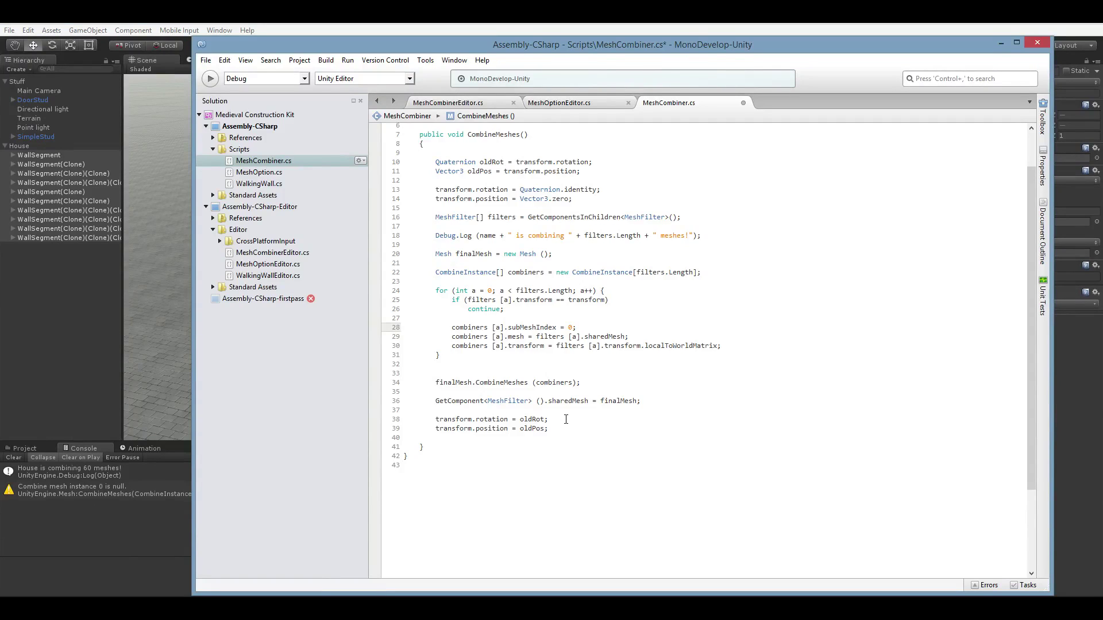
scroll(564, 426, "down", 2)
scroll(565, 423, "up", 5)
scroll(566, 420, "down", 4)
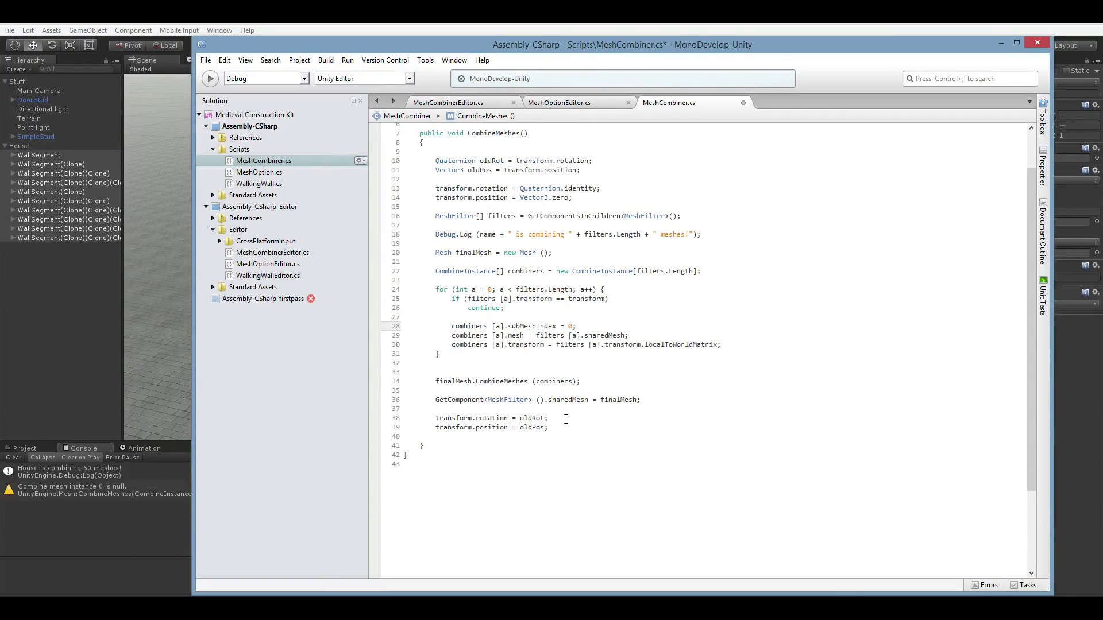
left_click(566, 419)
left_click(582, 435)
key("Return")
key("Return")
key("Up")
type("for (int a = 0; a < transform.")
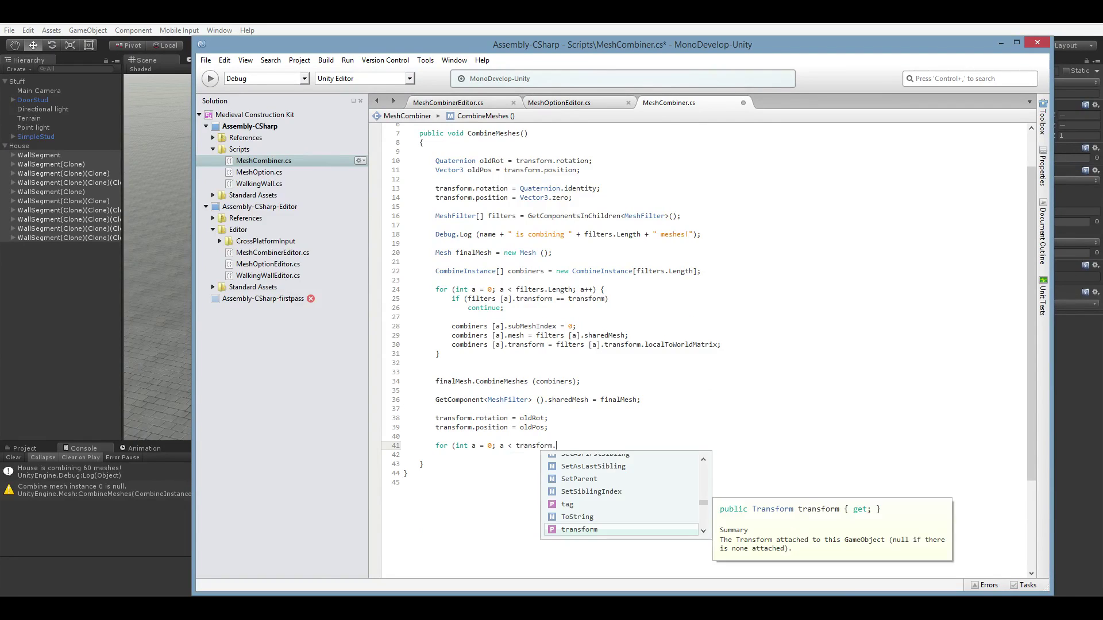
type("childCount; a++)")
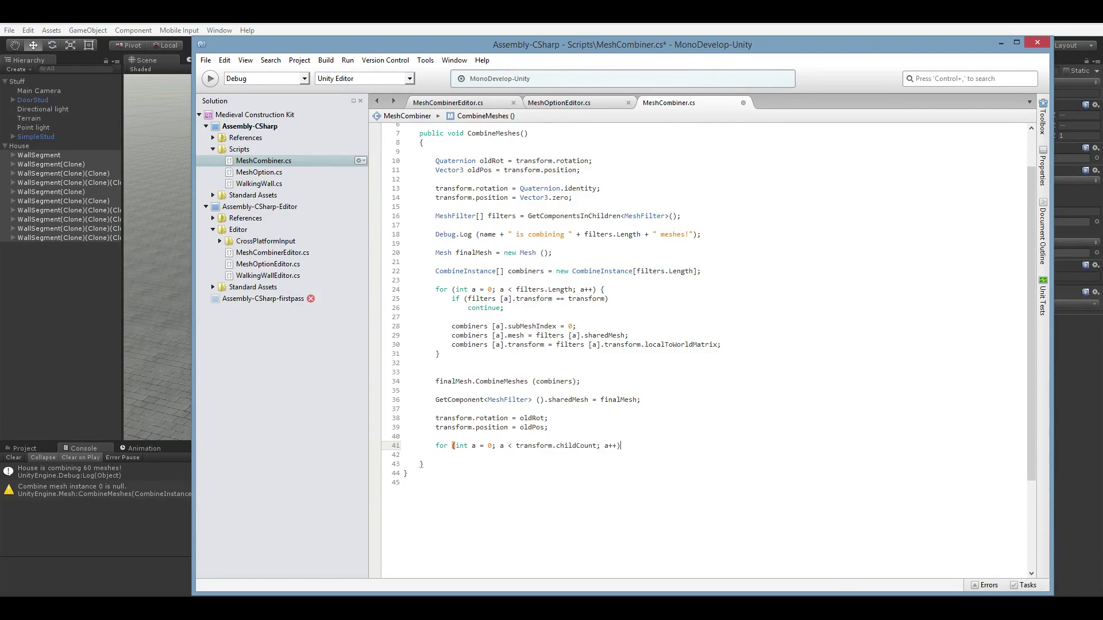
Step: Complete the child loop with transform.GetChild (a).gameObject.SetActive (false); as its body, and save MeshCombiner.cs
key("Return")
type("transform.")
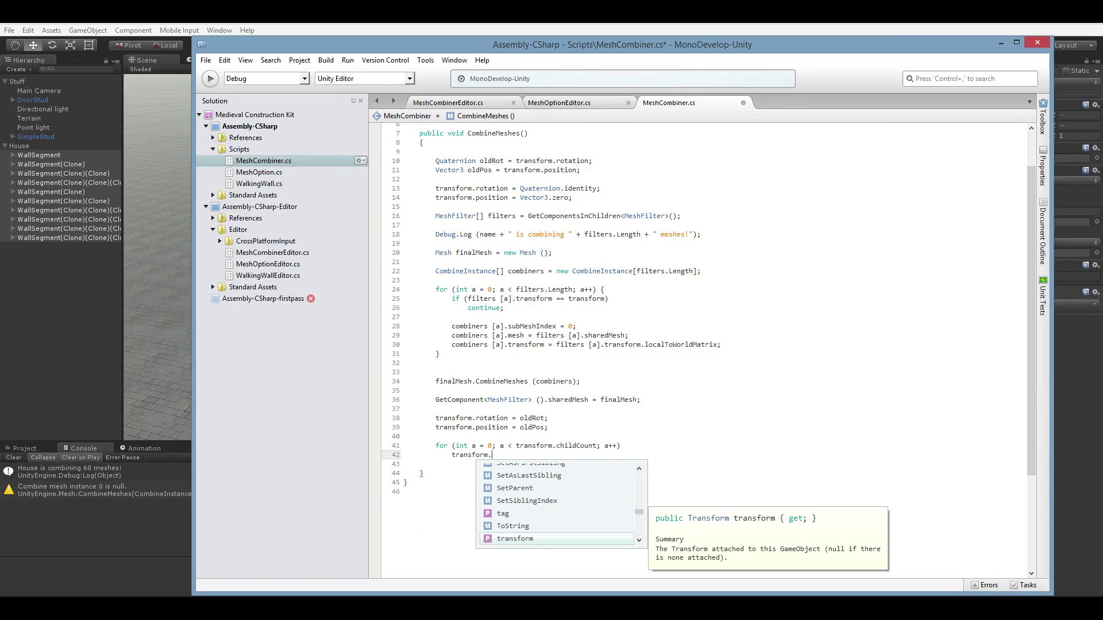
type("chil")
key("Down")
key("Down")
key("Down")
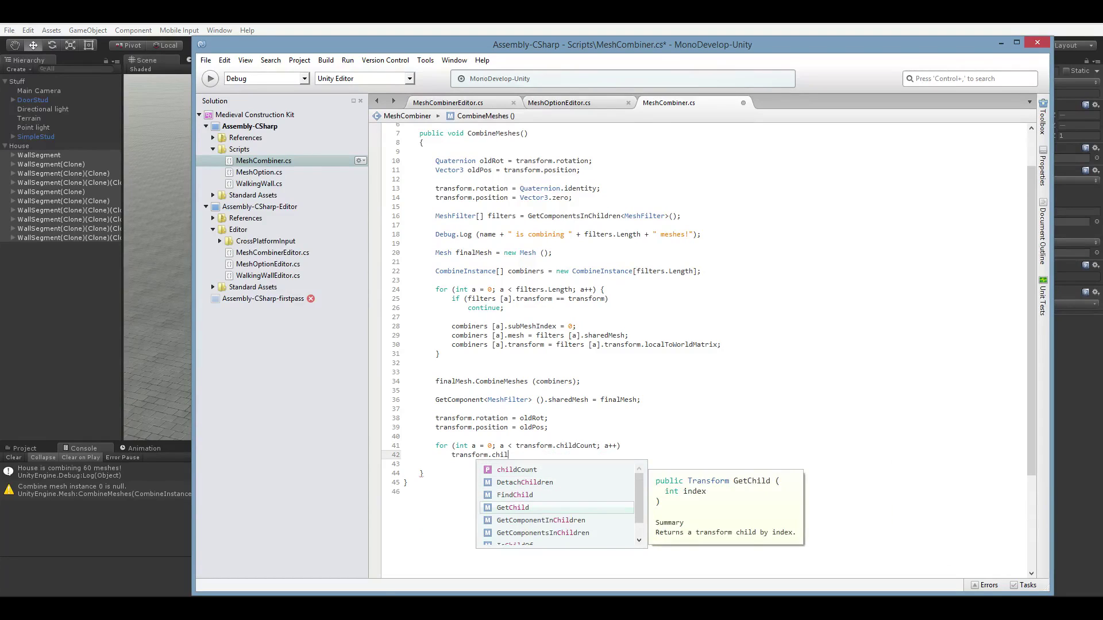
key("Down")
key("Down")
key("Down")
key("Down")
key("Up")
key("Up")
key("Up")
key("Up")
key("Up")
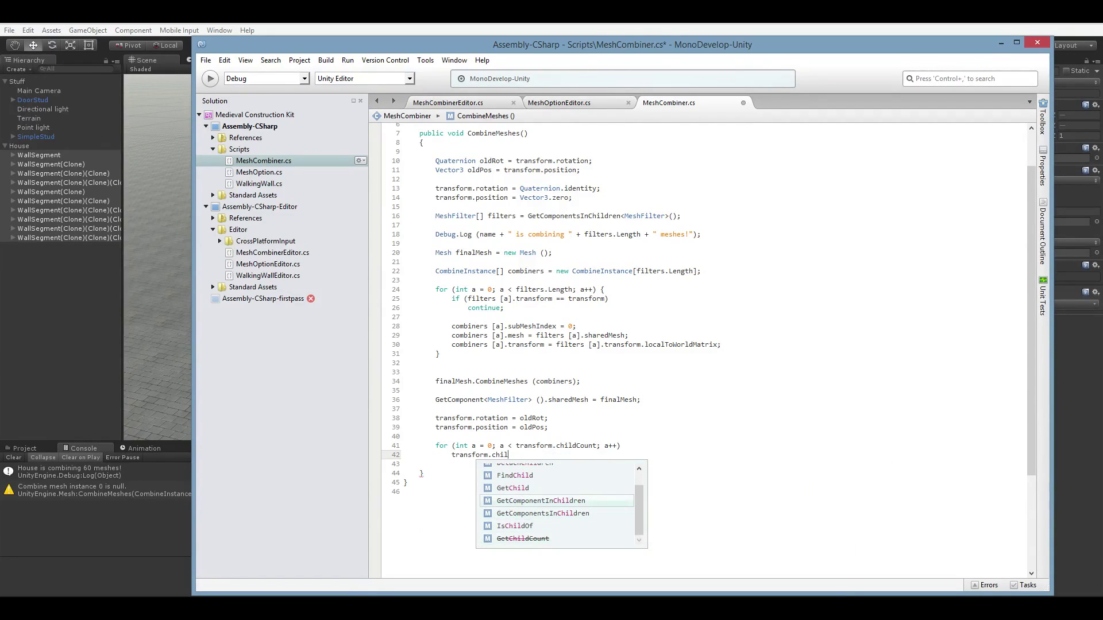
key("Down")
type("(")
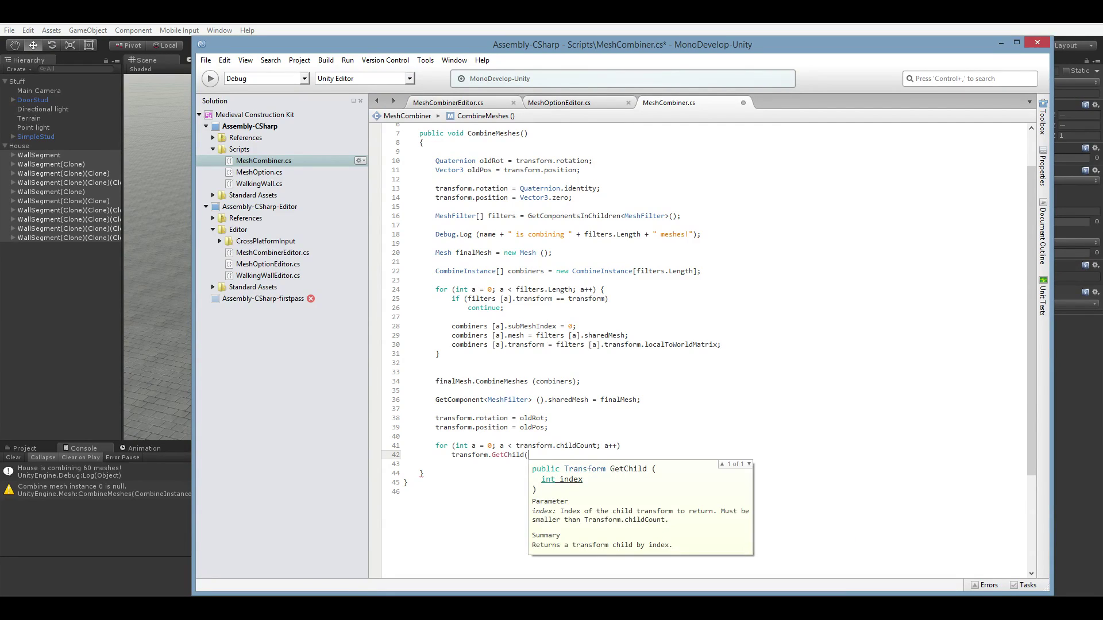
type("a).")
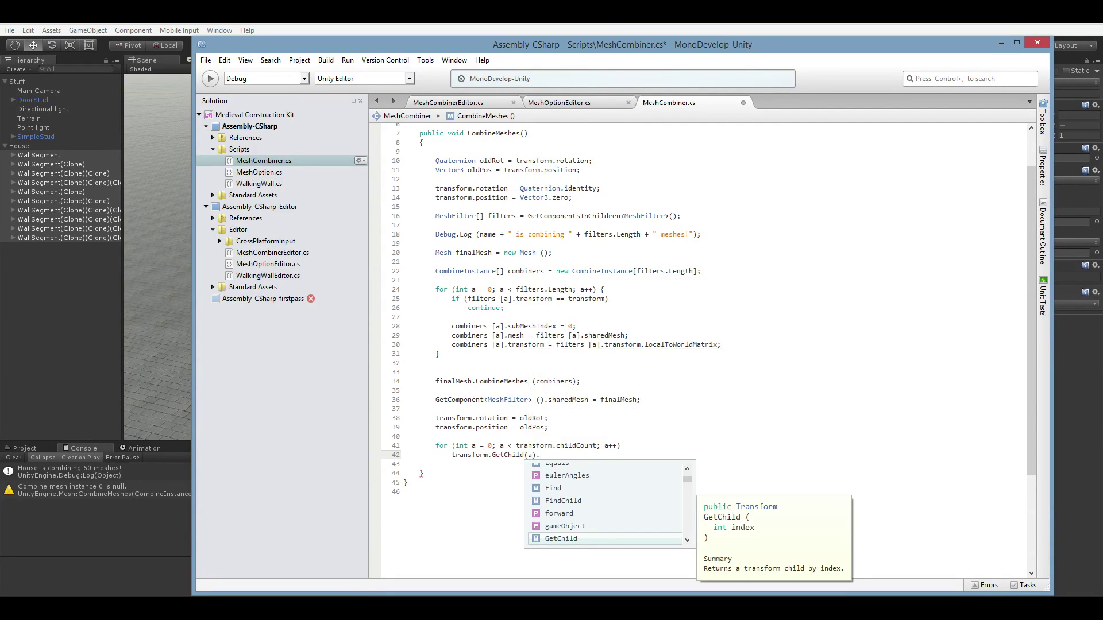
type("gameObject.")
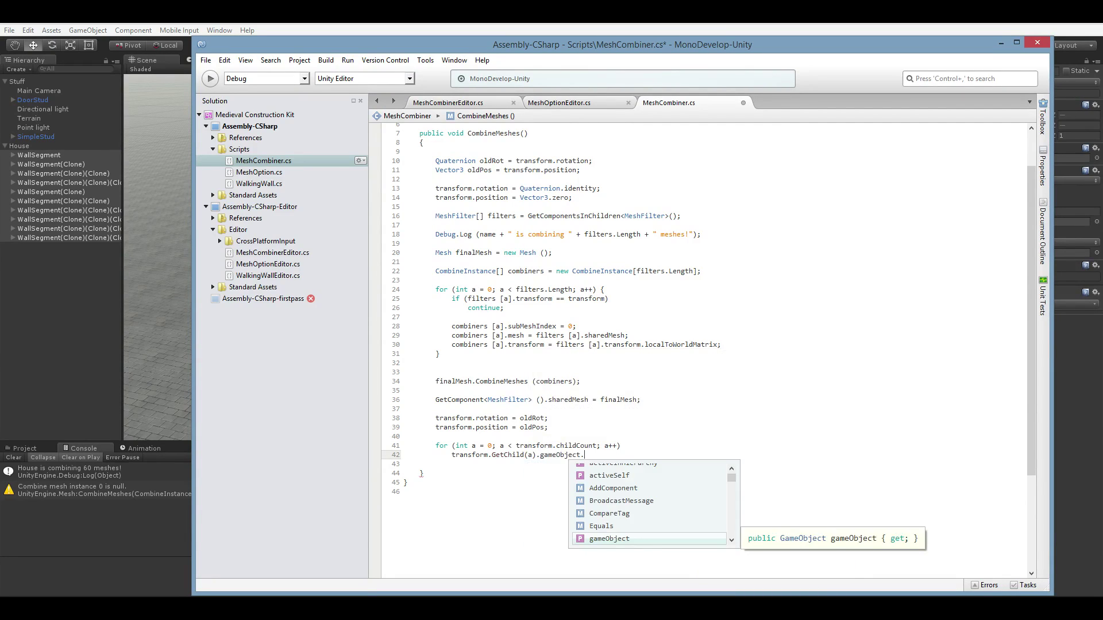
type("SetActive(false0")
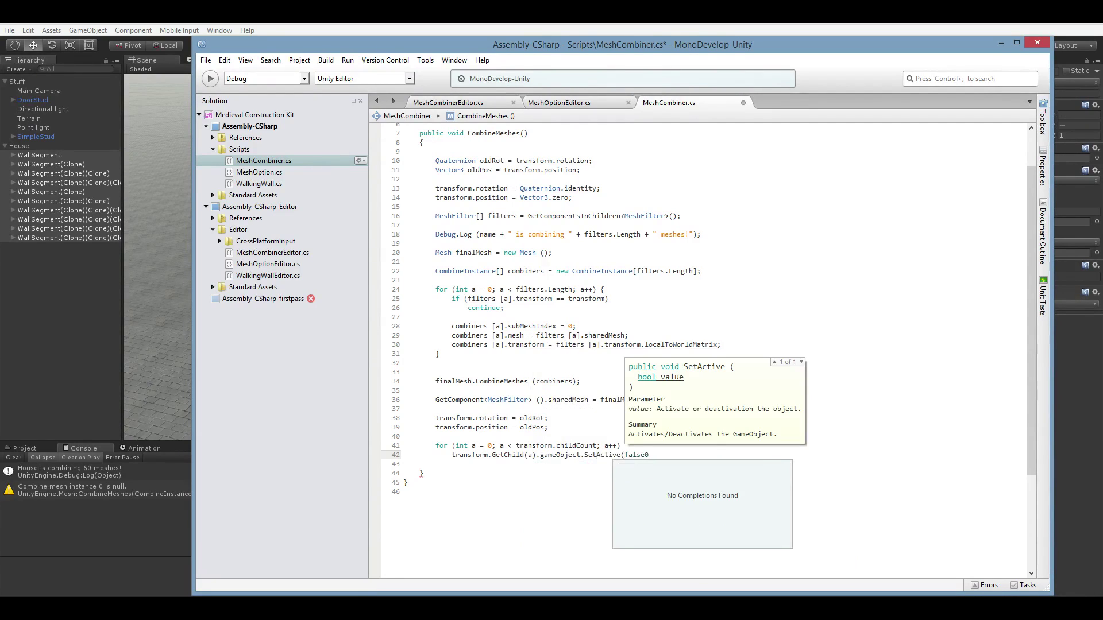
key("BackSpace")
type(");")
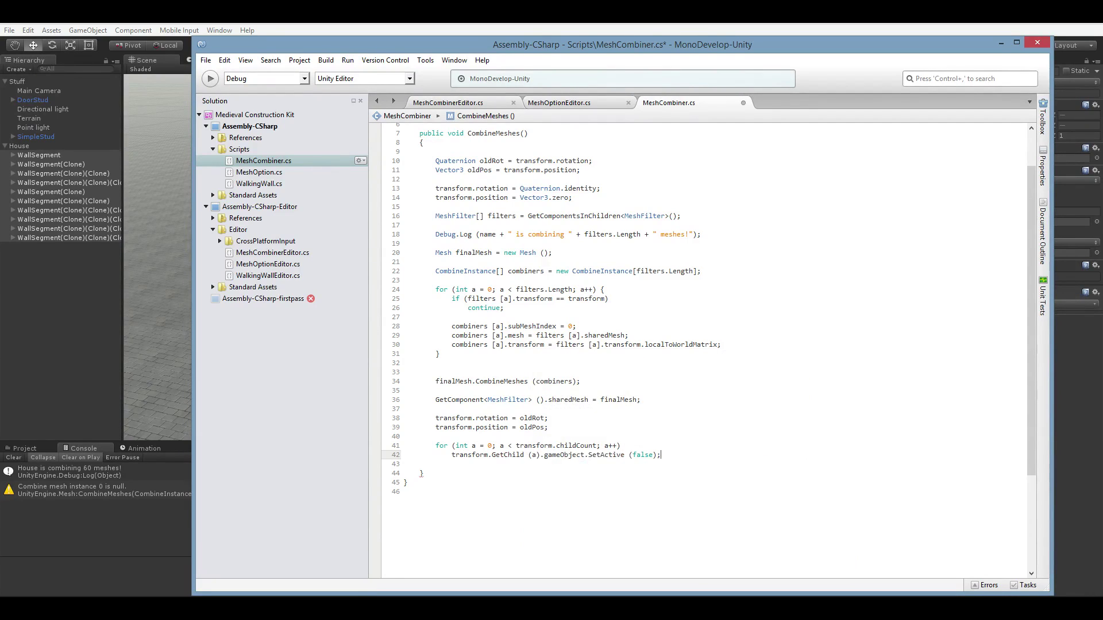
key("ctrl+s")
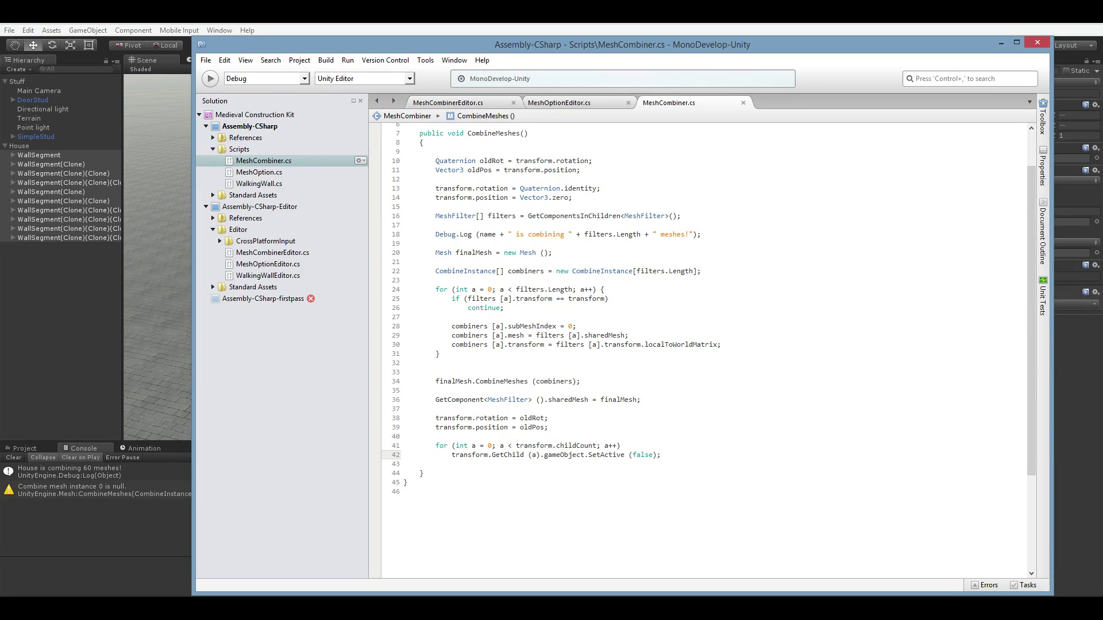
Step: Return to Unity and combine House's child meshes, test-moving the merged House and undoing that move
left_click(62, 429)
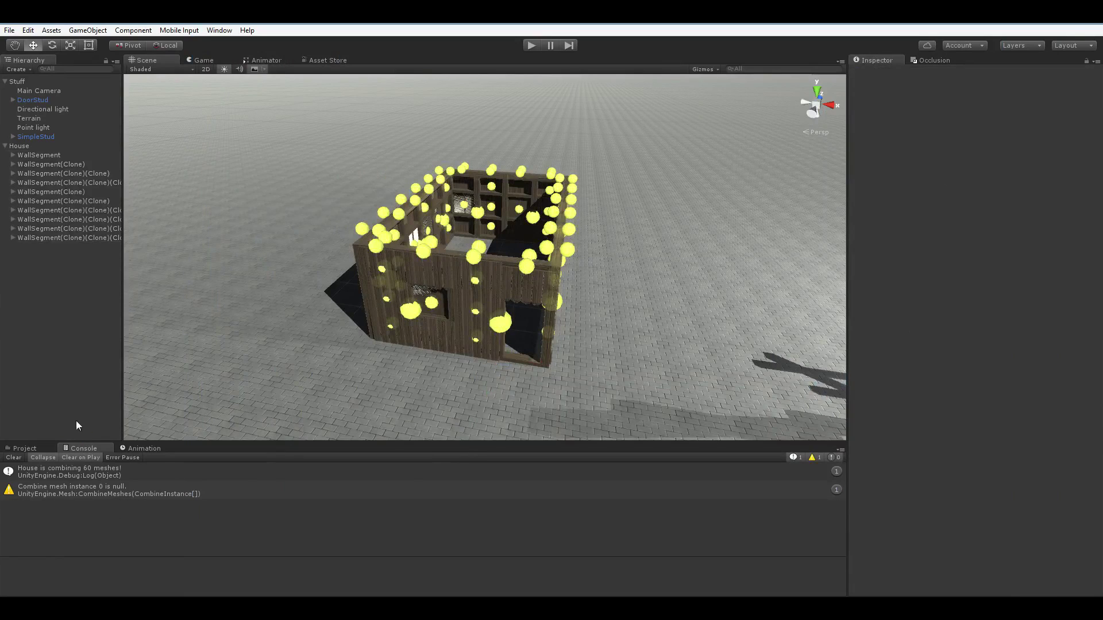
left_click(51, 146)
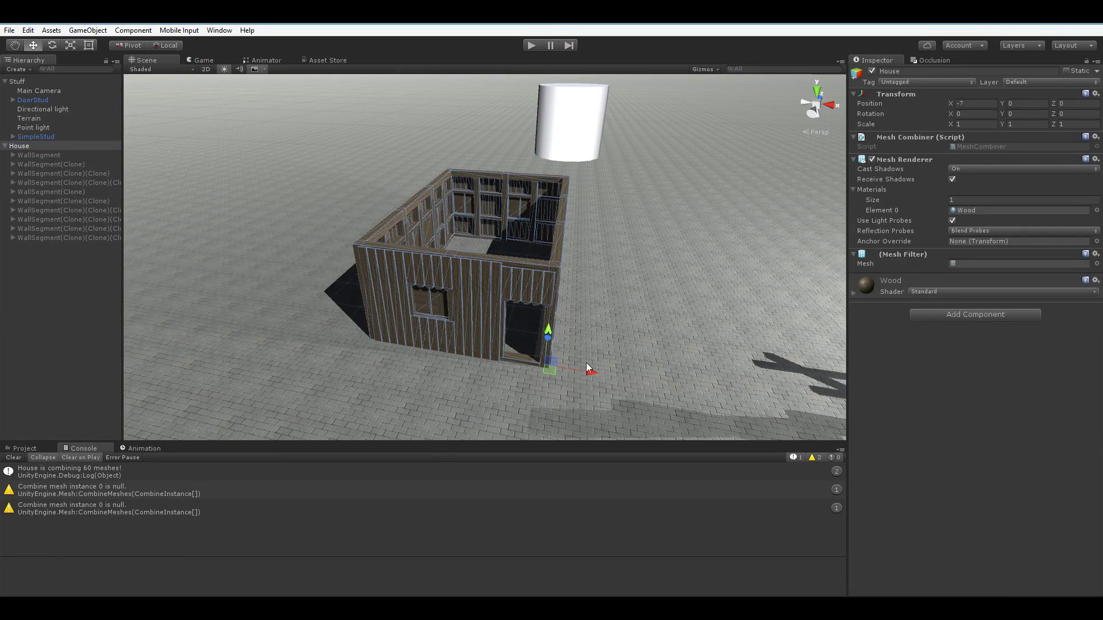
left_click_drag(587, 369, 621, 389)
key("ctrl+z")
Step: Select all the WallSegment objects under House, then toggle them active and back to inactive
left_click(64, 173)
left_click(61, 238)
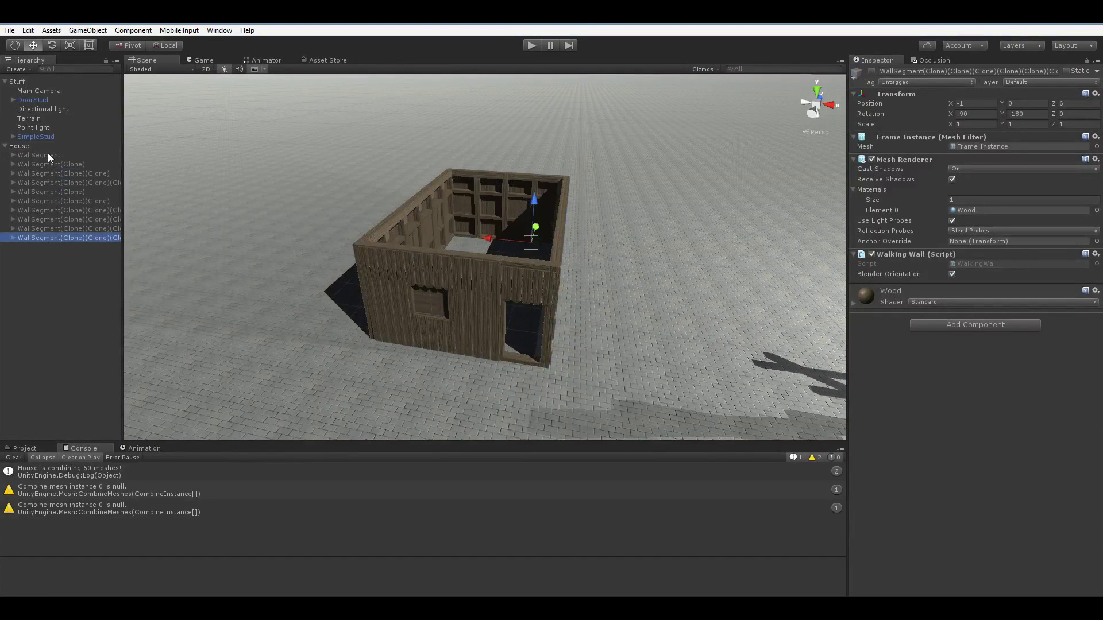
left_click(47, 156, "shift")
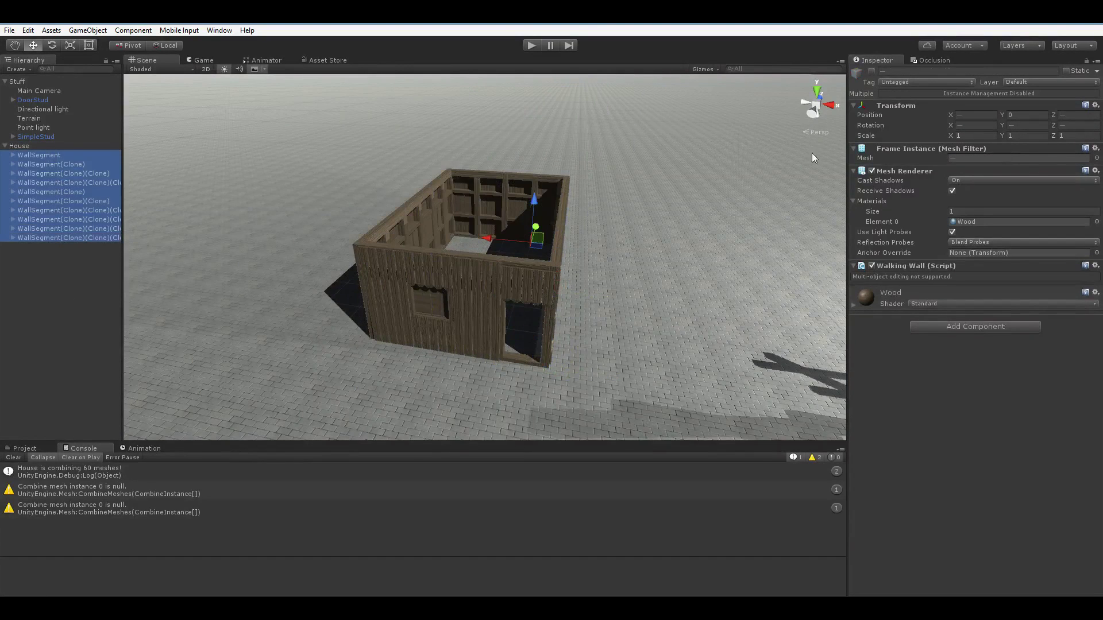
left_click(870, 72)
left_click(871, 71)
left_click_drag(842, 88, 593, 236, "alt")
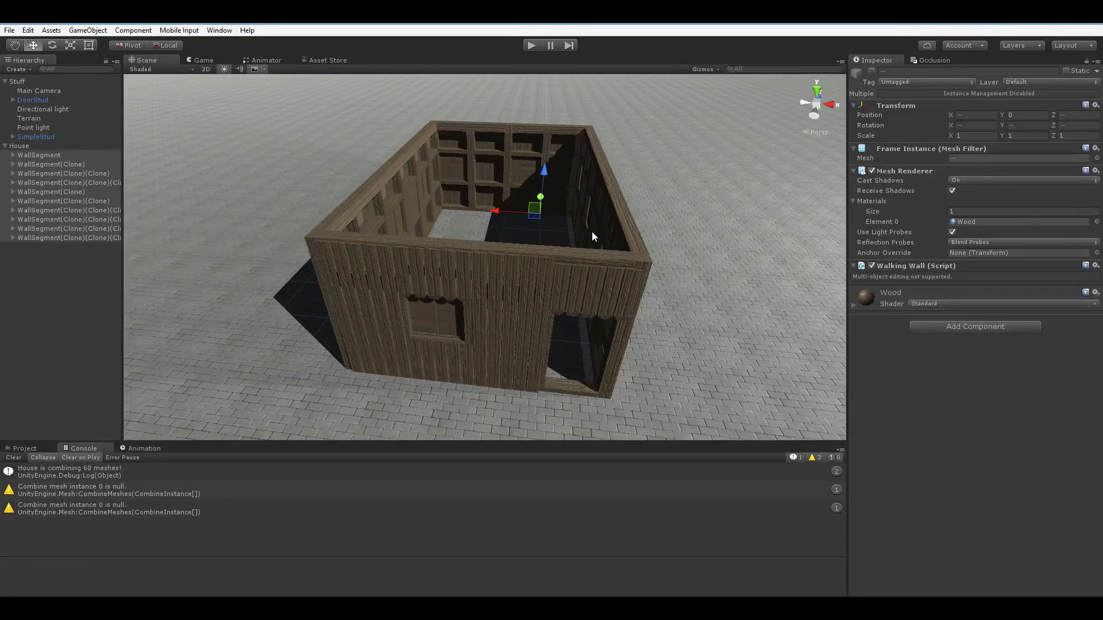
Step: Select the merged House, open the mesh assigned to its Mesh Filter, and inspect the preview from another angle
left_click(446, 251)
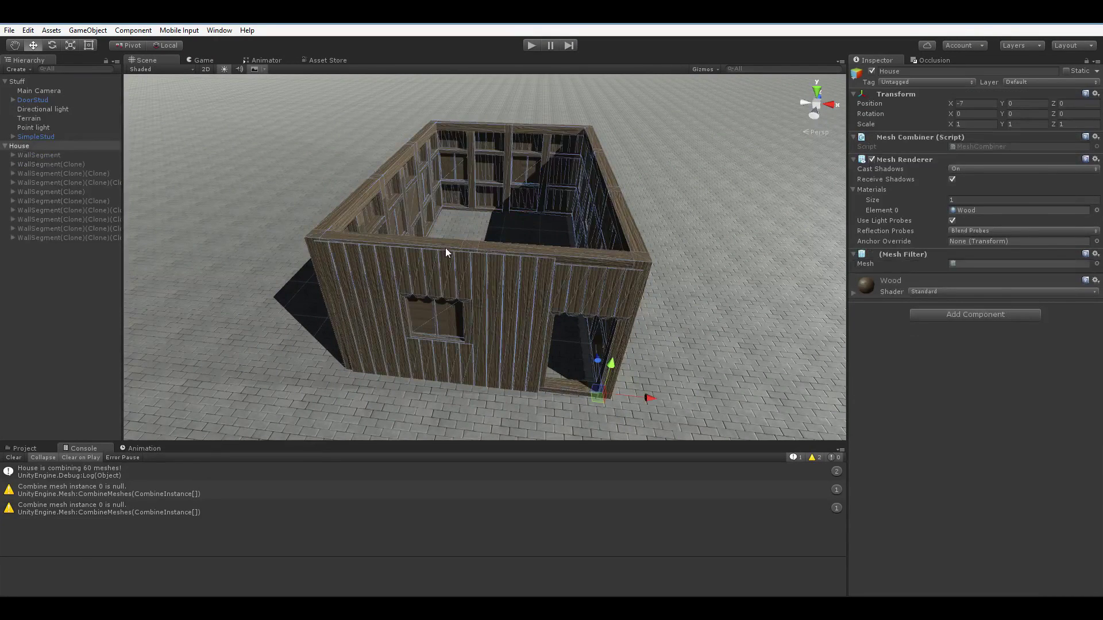
double_click(993, 263)
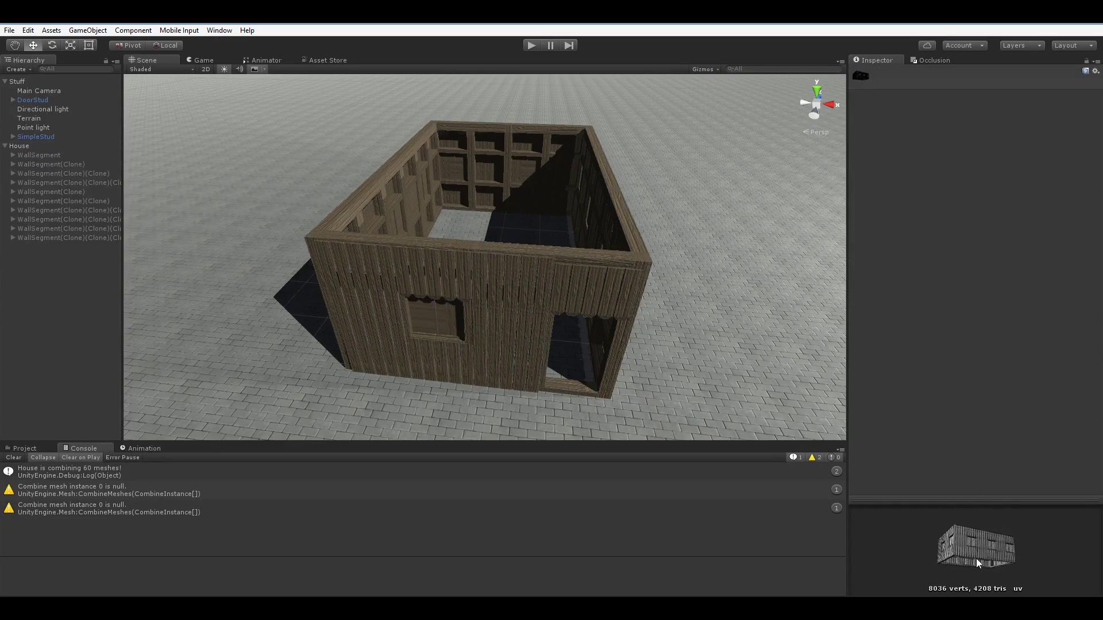
mouse_move(977, 558)
left_mouse_down()
mouse_move(946, 554)
mouse_move(921, 579)
mouse_move(946, 516)
mouse_move(877, 515)
mouse_move(935, 550)
mouse_move(924, 574)
mouse_move(919, 531)
mouse_move(846, 546)
mouse_move(929, 547)
mouse_move(933, 573)
mouse_move(967, 553)
left_mouse_up()
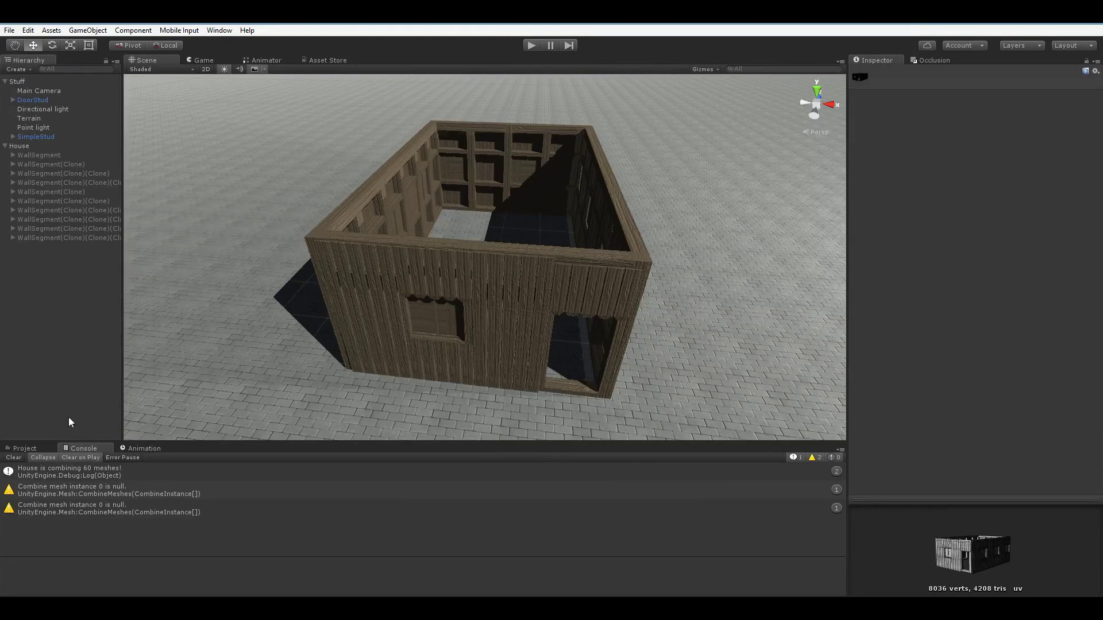
Step: Show the project's Scripts folder and reactivate all the WallSegment objects under House together
left_click(26, 448)
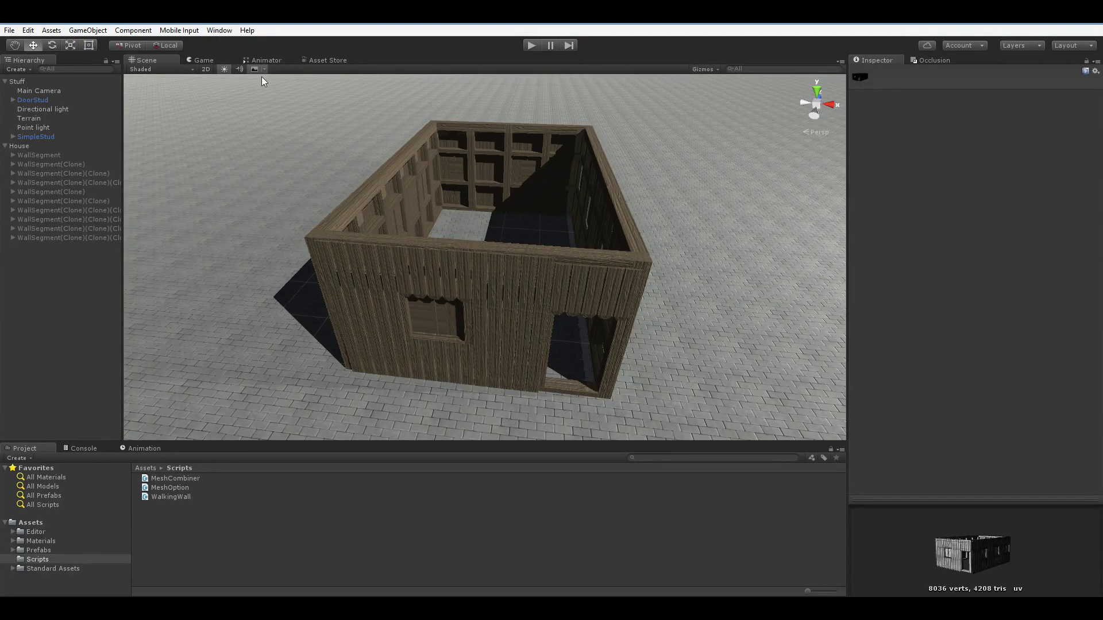
left_click(30, 154)
left_click(50, 237, "shift")
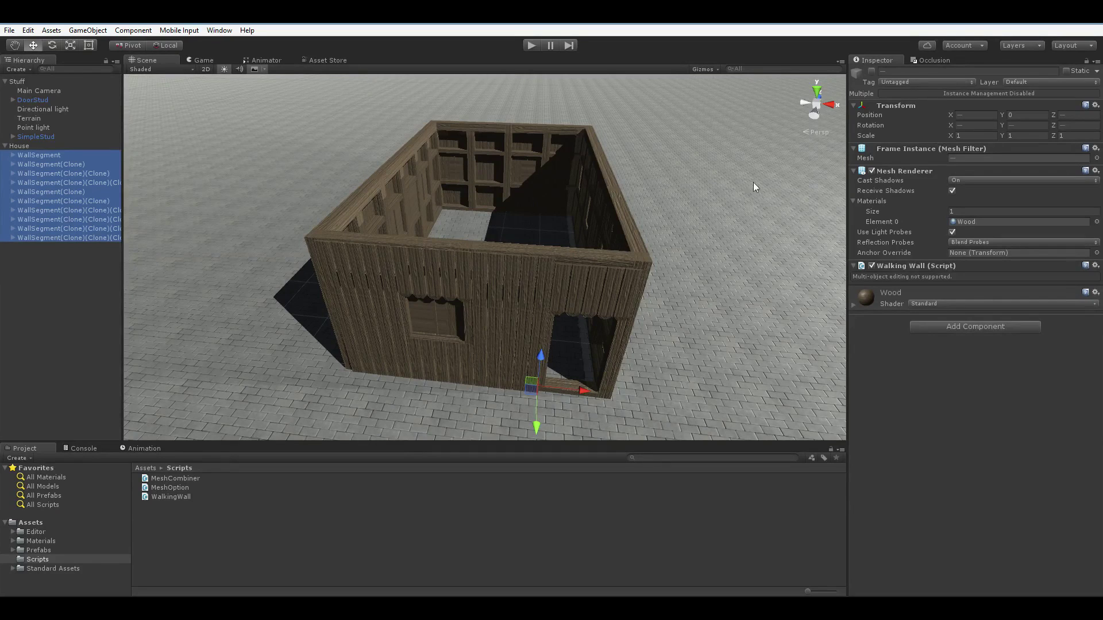
left_click(872, 70)
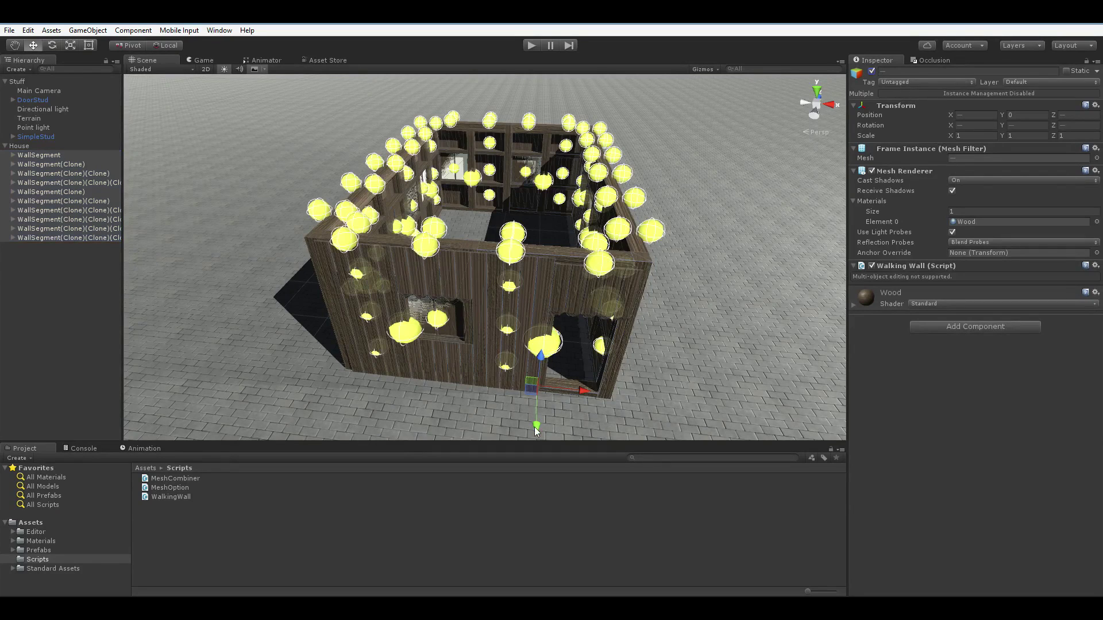
Step: Try raising the WallSegment objects above the merged house mesh, and undo the move
left_click_drag(536, 420, 554, 305)
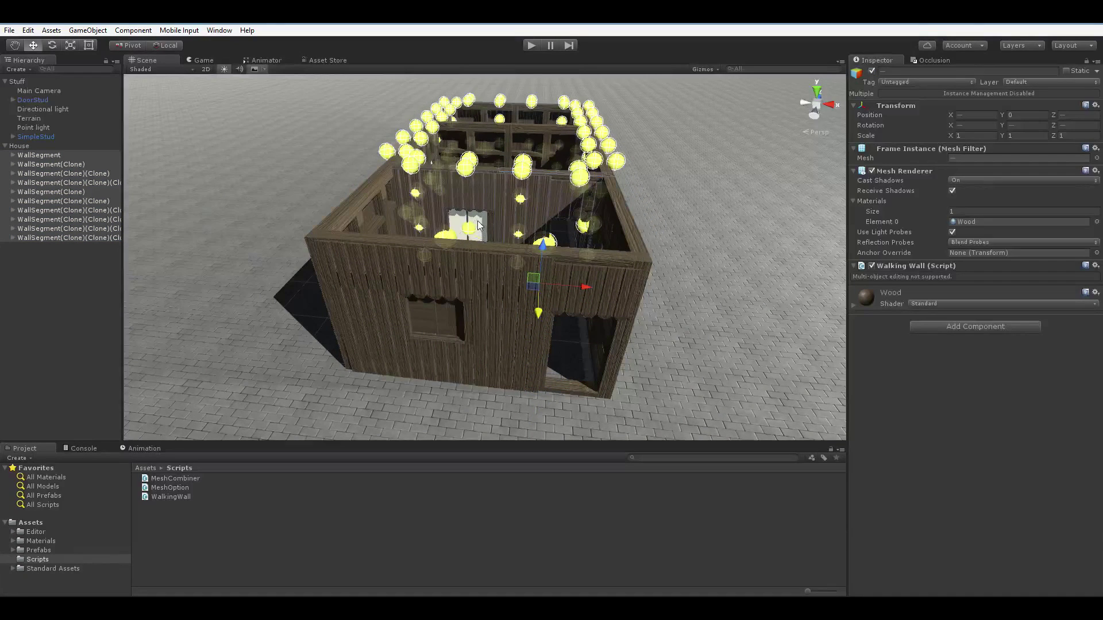
key("ctrl+z")
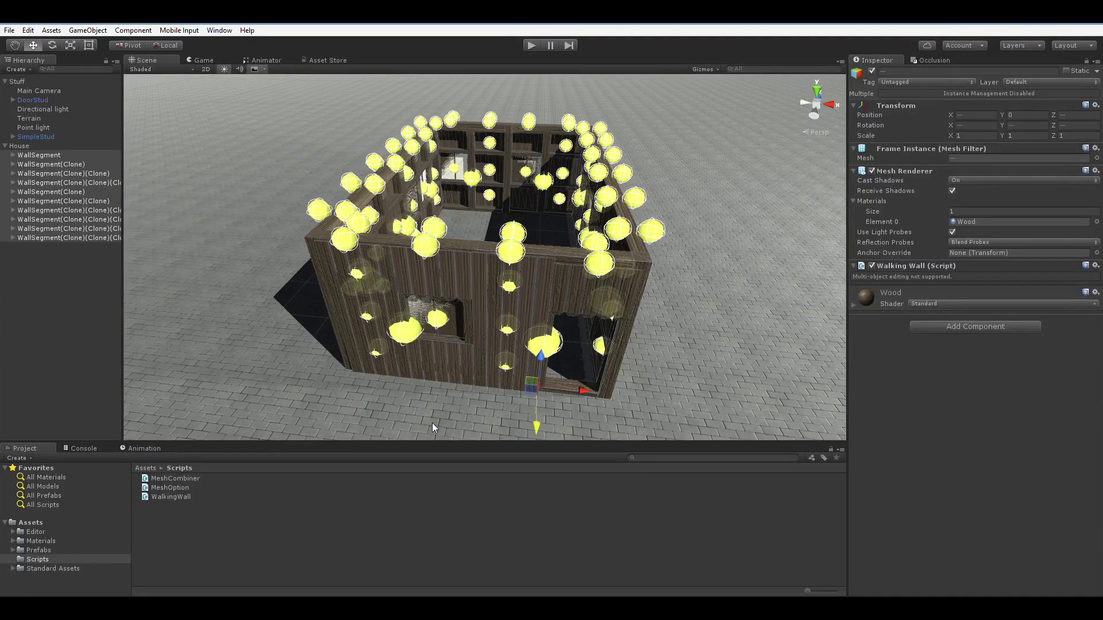
mouse_move(432, 423)
left_mouse_down("alt")
mouse_move(418, 415)
mouse_move(444, 417)
mouse_move(437, 407)
mouse_move(441, 417)
left_mouse_up("alt")
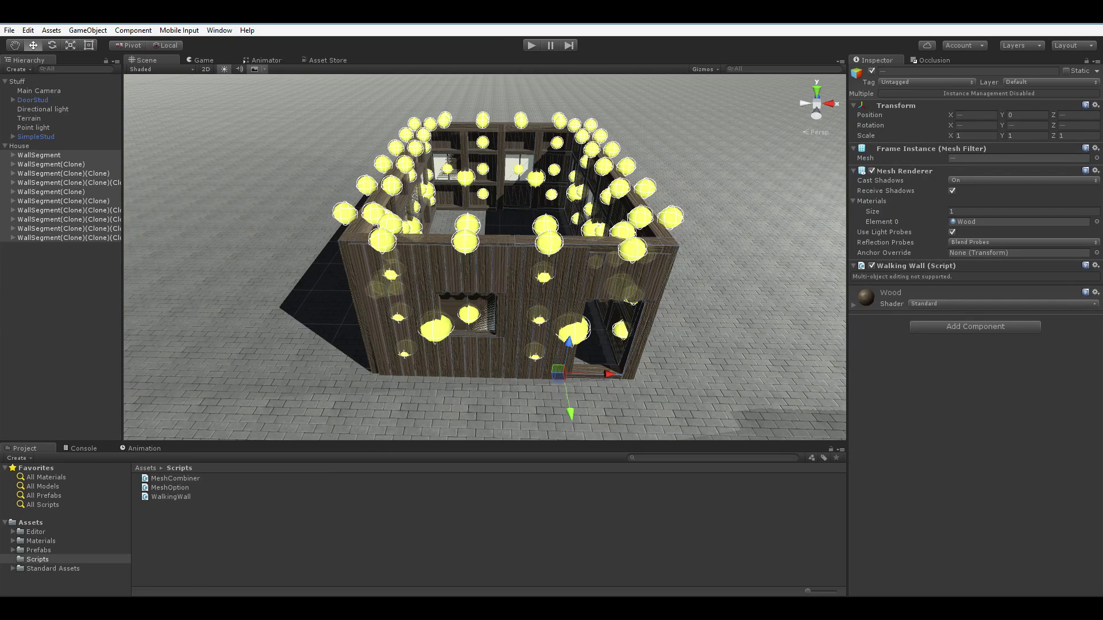
Step: Return to MeshCombiner.cs and review the oldRot and oldPos variables, the transform reset, the MeshFilter collection, the log line and finalMesh
key("alt+Tab")
scroll(608, 244, "up", 2)
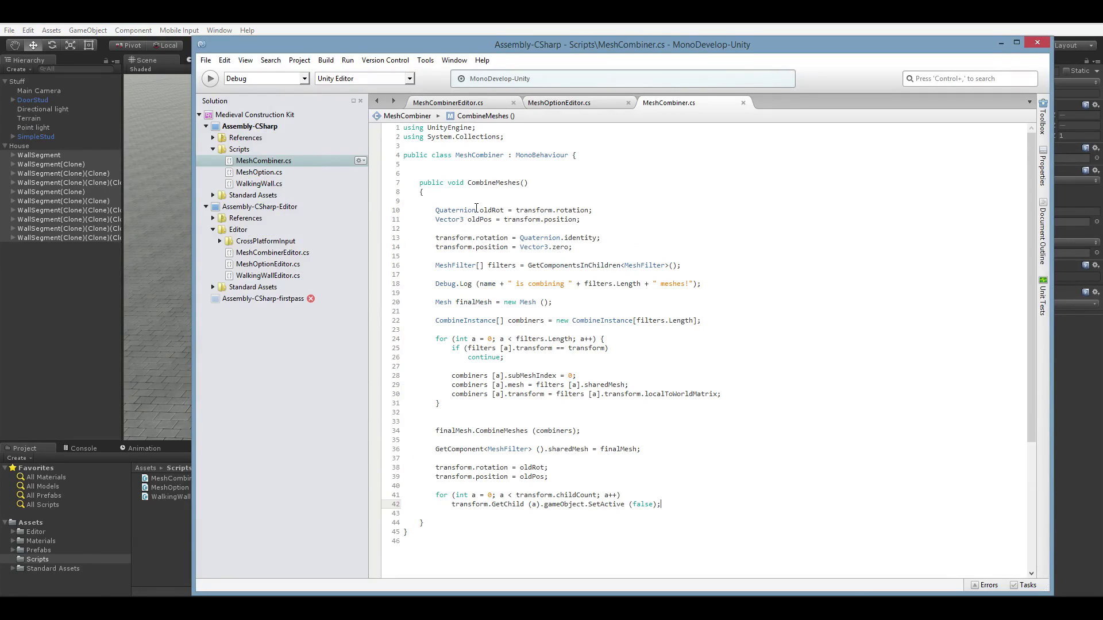
left_click_drag(476, 208, 571, 223)
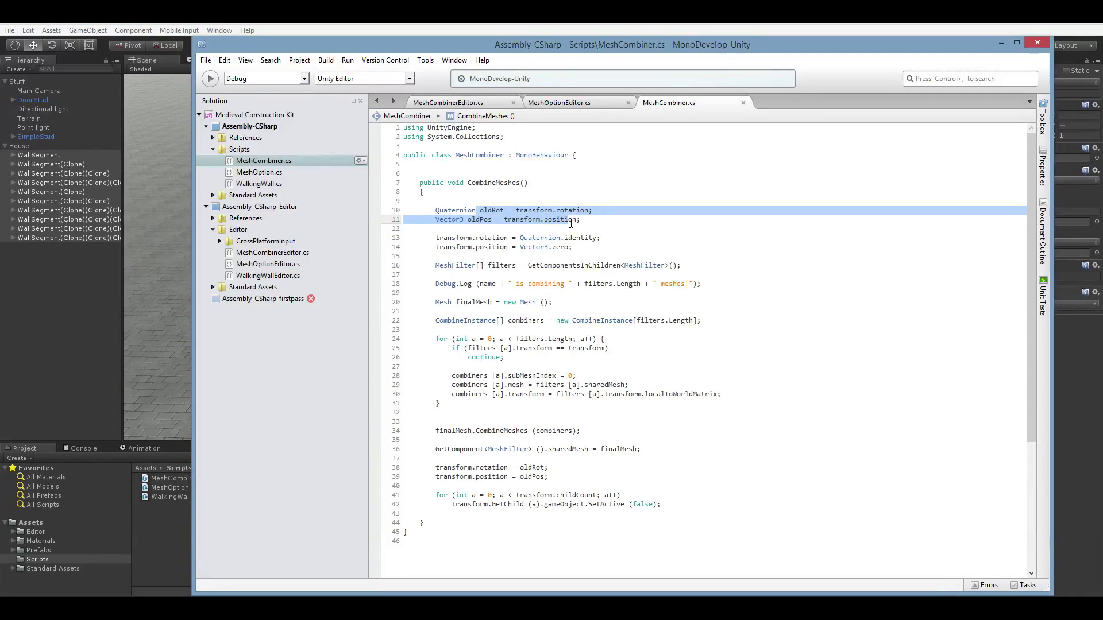
left_click_drag(451, 238, 546, 243)
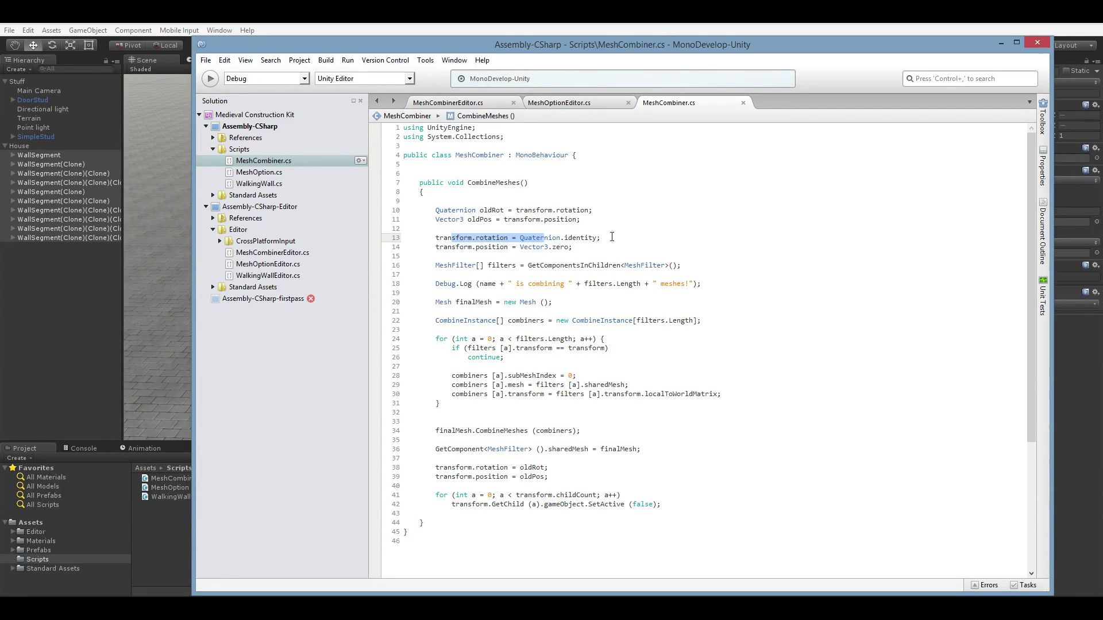
left_click_drag(441, 263, 692, 263)
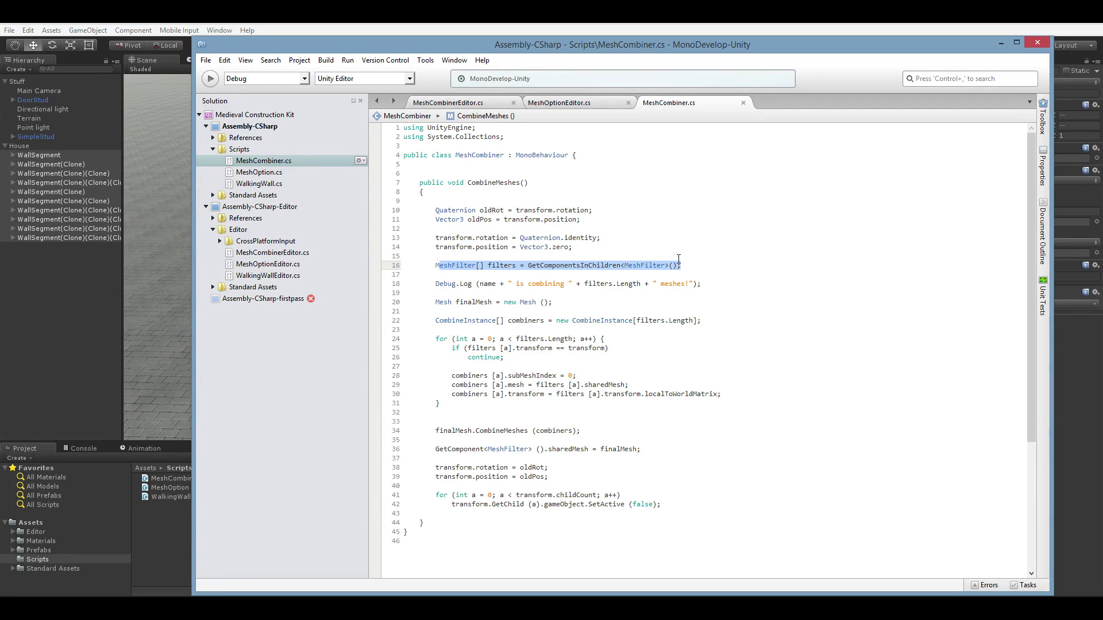
left_click_drag(460, 284, 540, 311)
left_click(443, 303)
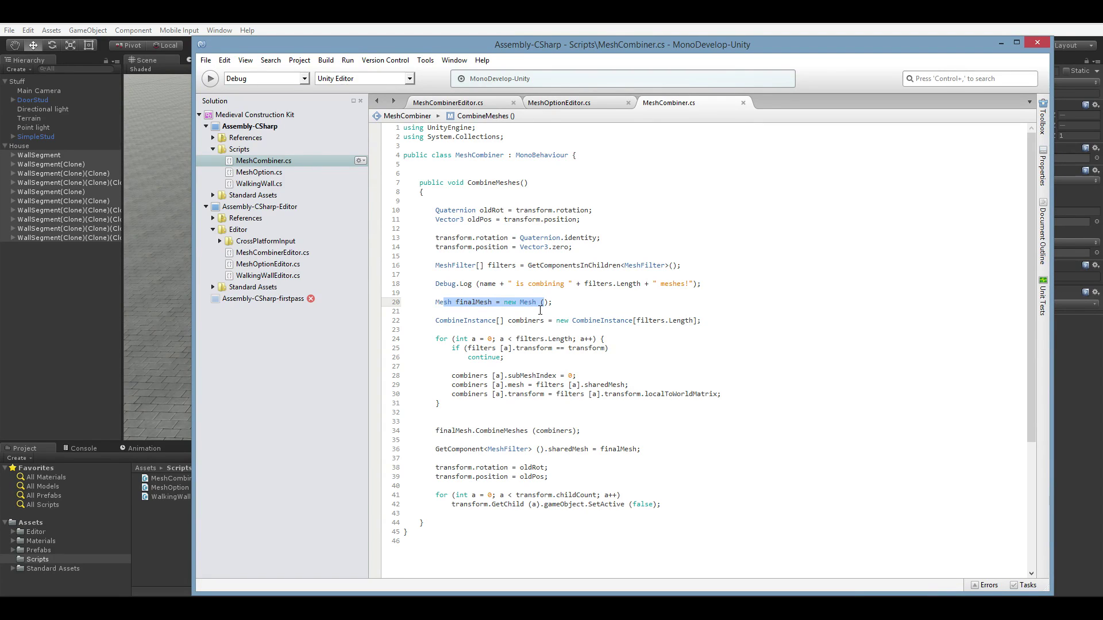
Step: Review the declaration of the combiners array of CombineInstance sized by filters.Length
left_click(454, 321)
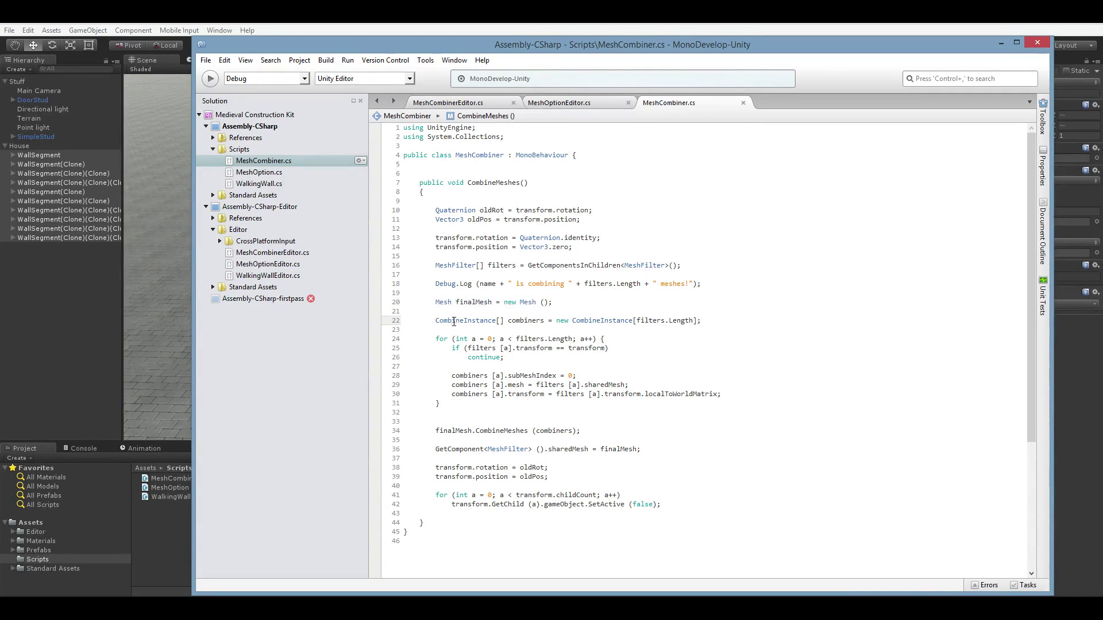
left_click_drag(454, 321, 531, 321)
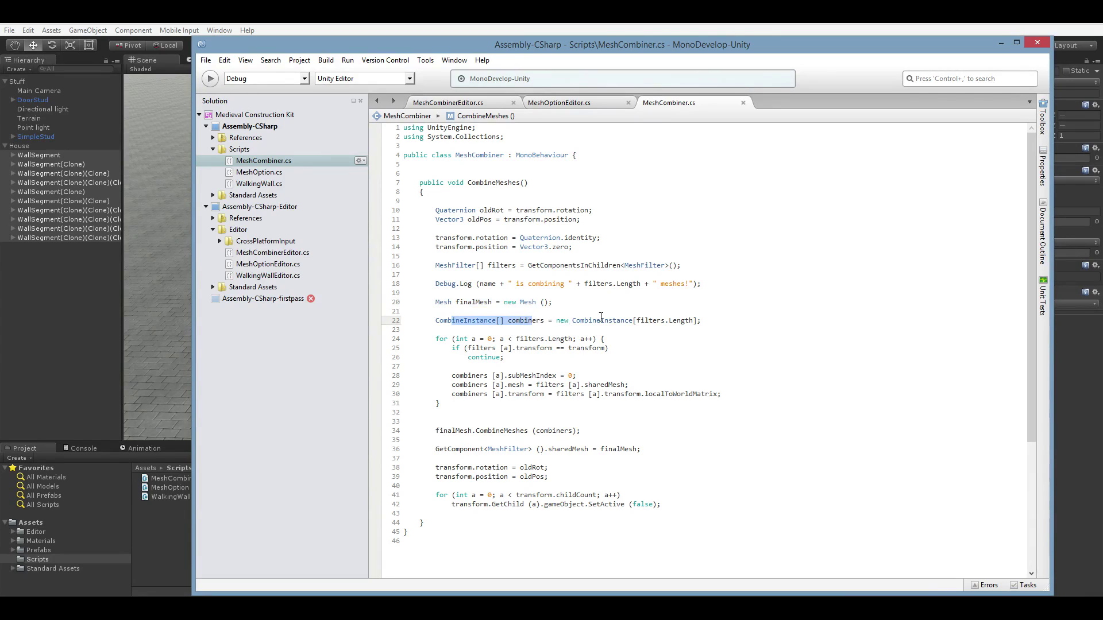
left_click(601, 317)
left_click(743, 326)
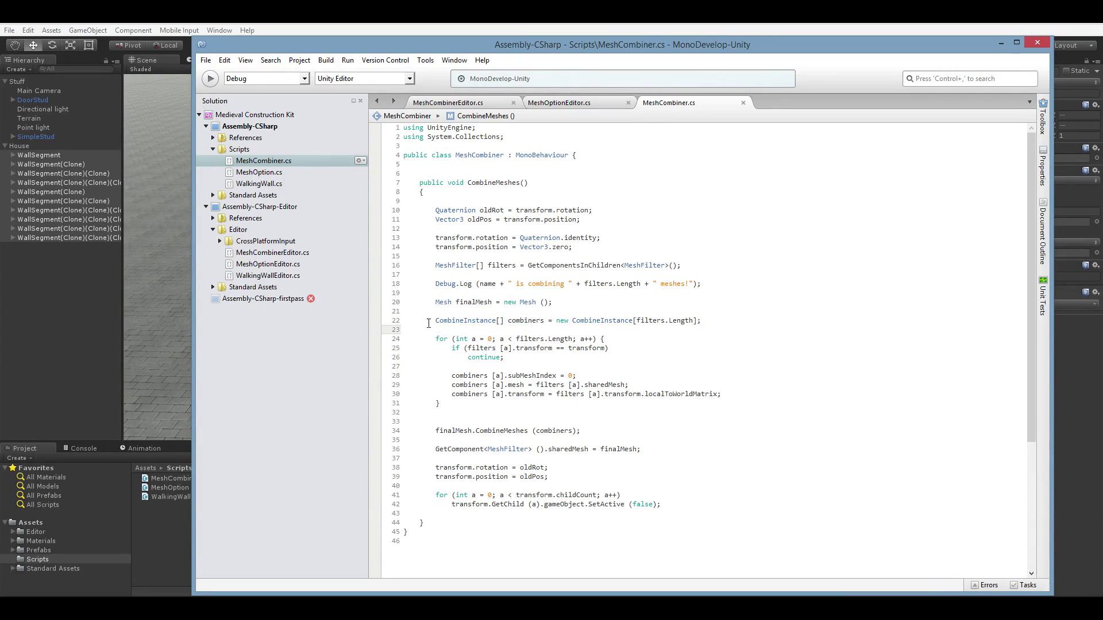
left_click_drag(435, 320, 704, 321)
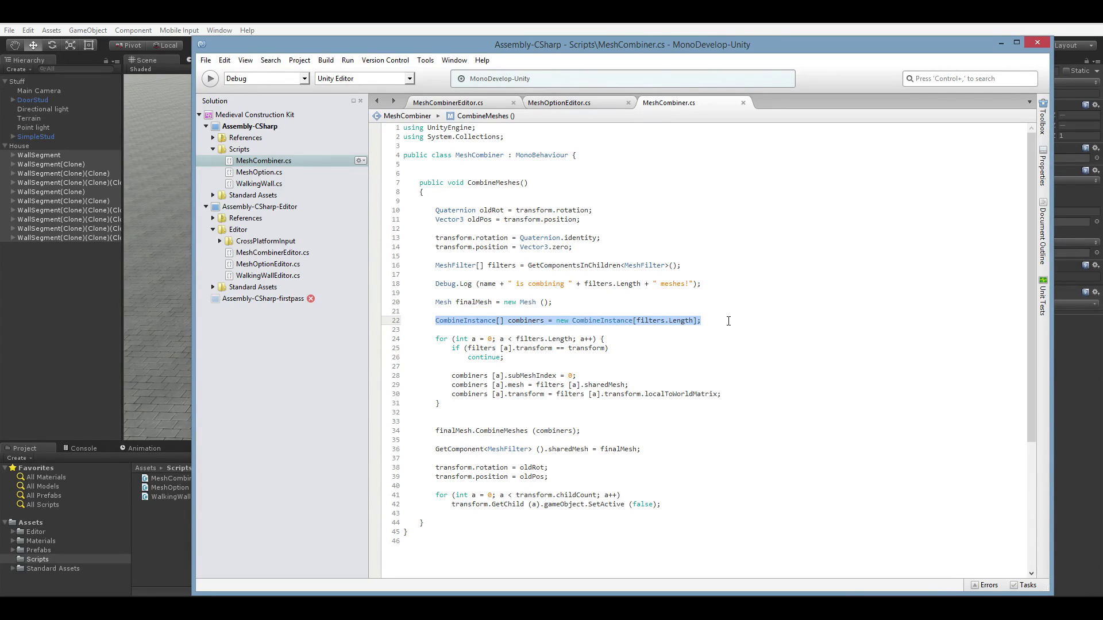
Step: Review the filters loop: the skip of the object's own transform and the subMeshIndex, sharedMesh and localToWorldMatrix assignments to combiners
left_click_drag(435, 339, 540, 361)
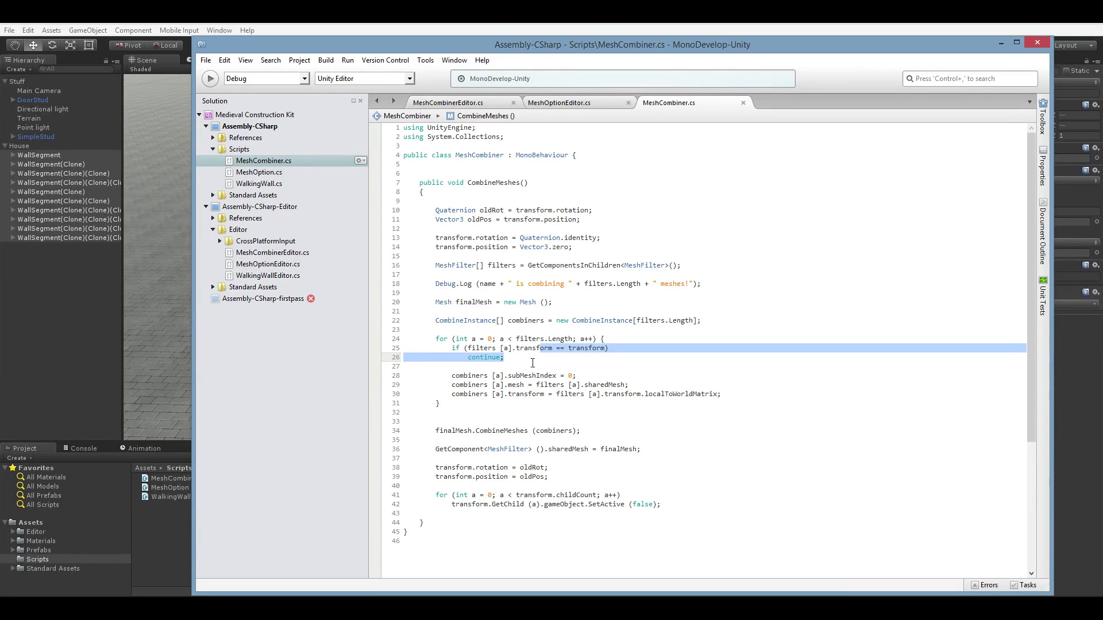
left_click(537, 363)
key("Up")
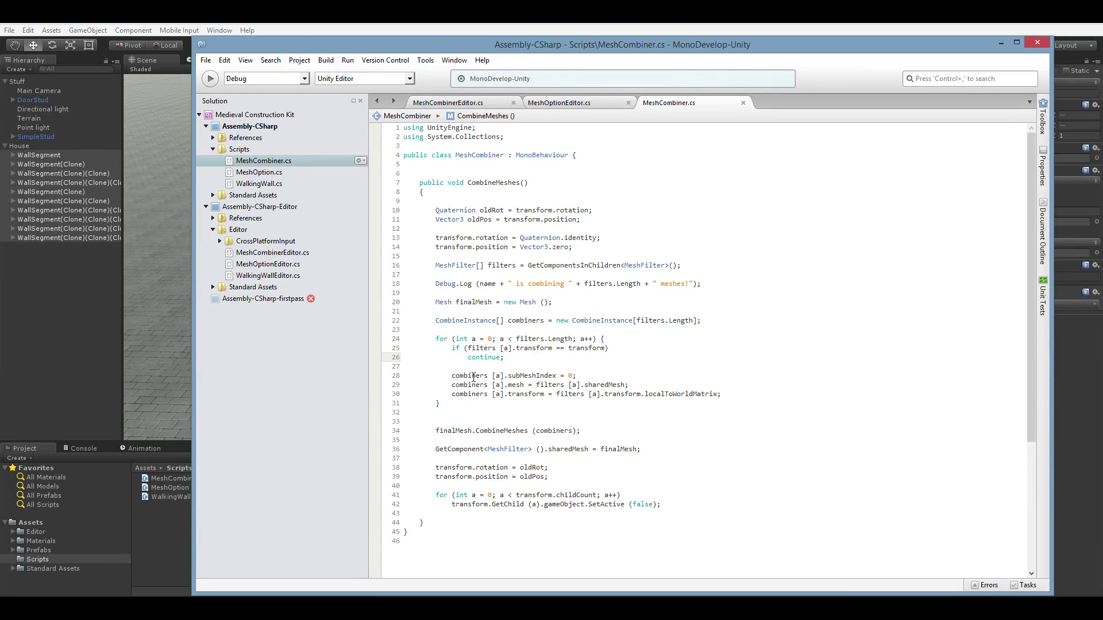
left_click_drag(528, 377, 578, 377)
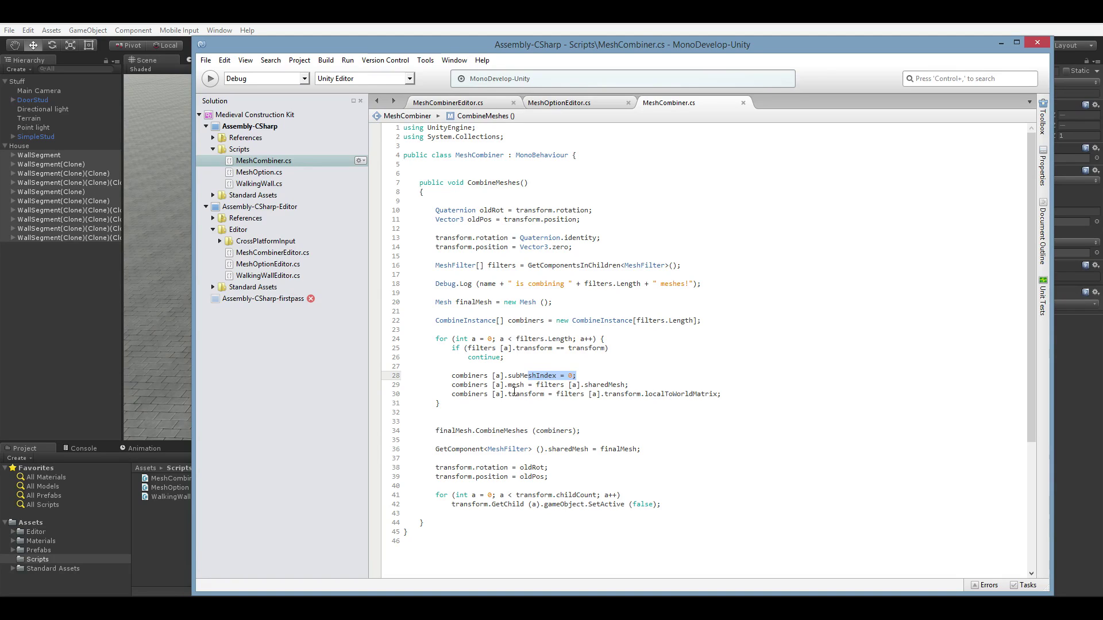
left_click_drag(510, 385, 609, 384)
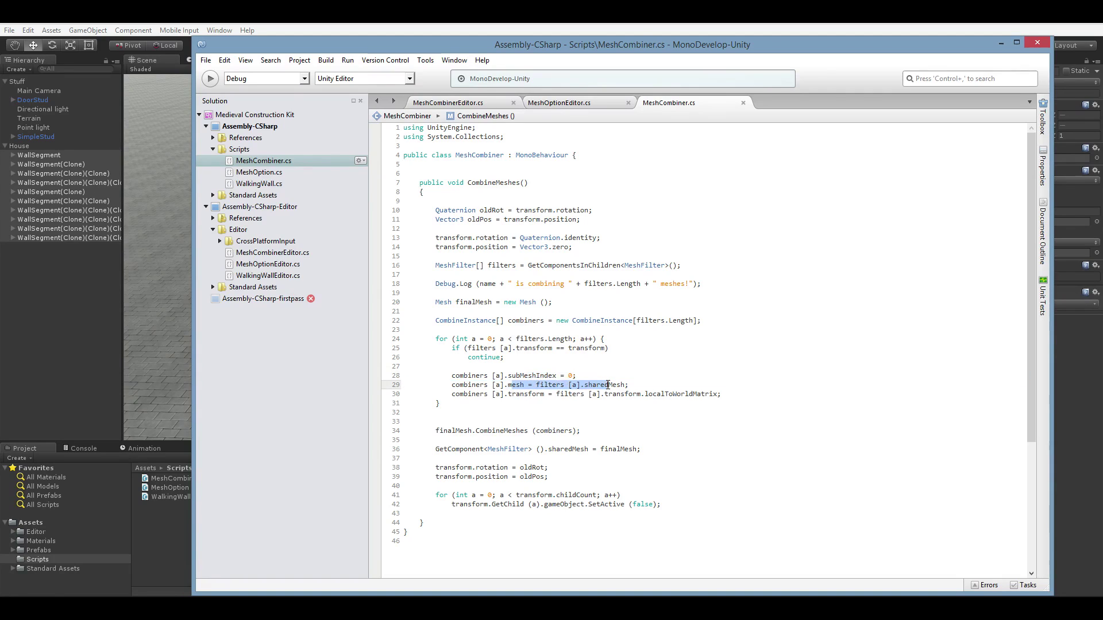
double_click(607, 384)
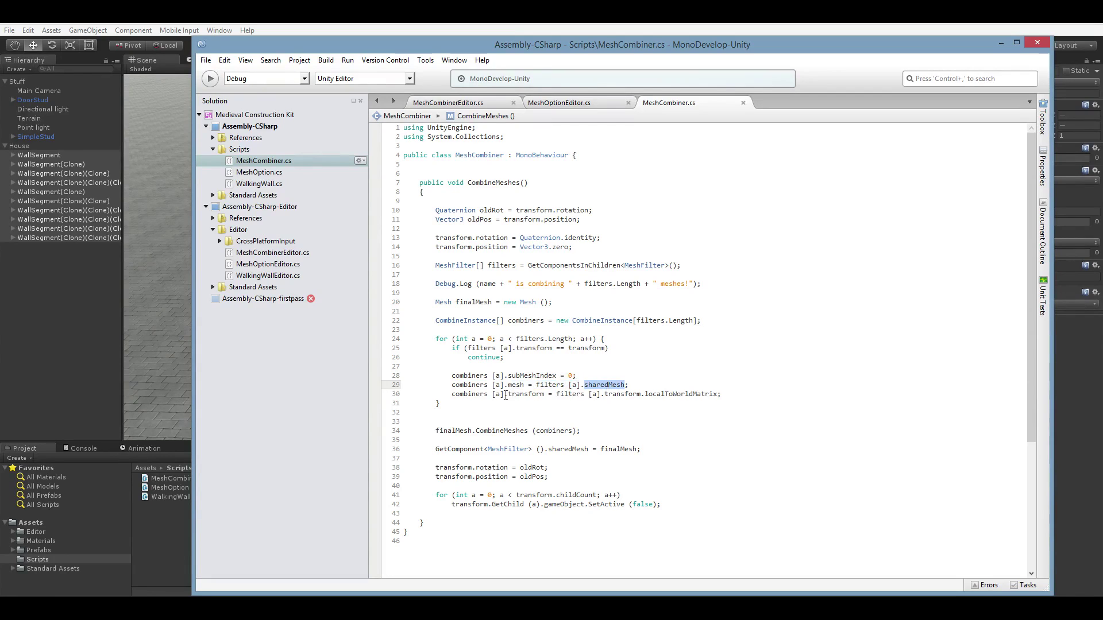
left_click_drag(465, 394, 540, 394)
left_click_drag(627, 394, 728, 398)
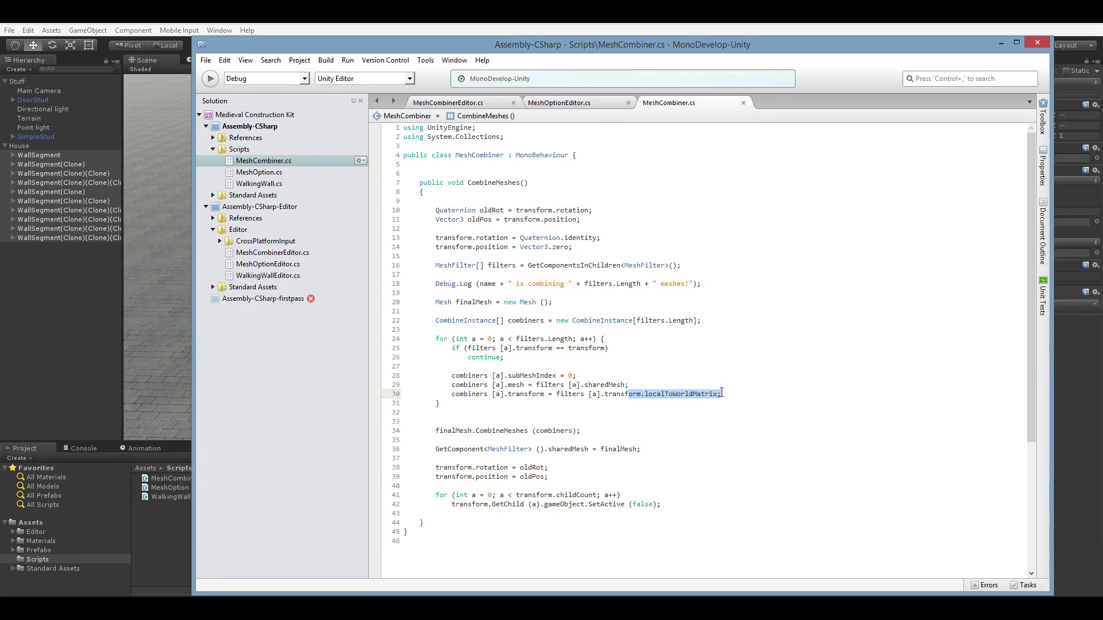
Step: Review the CombineMeshes call, the sharedMesh assignment of finalMesh, the restored rotation and position, and the loop deactivating the children
double_click(489, 432)
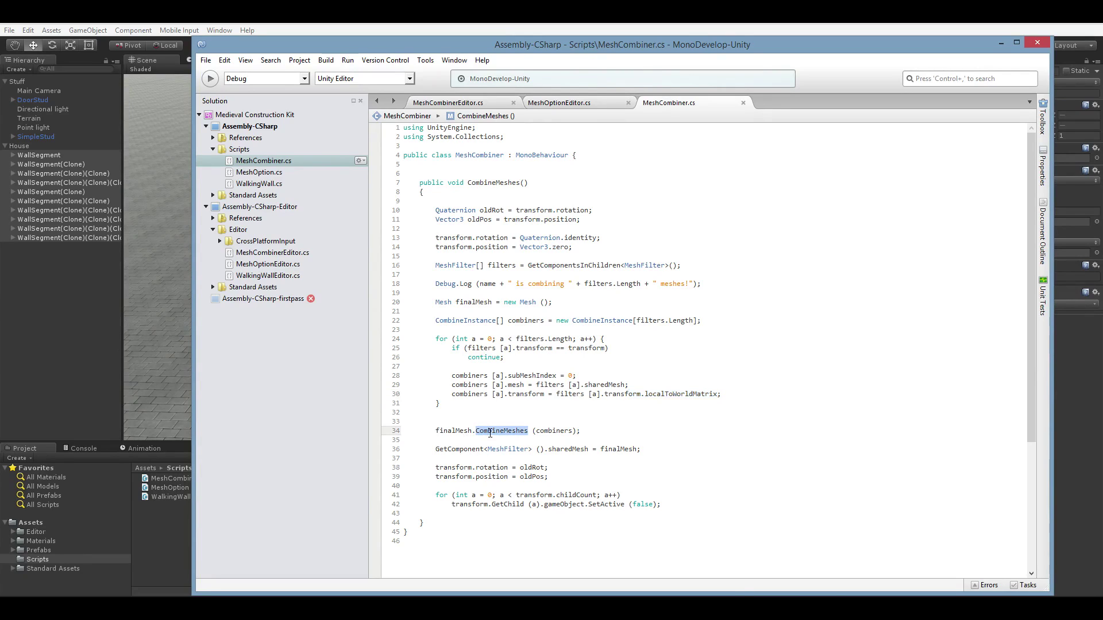
double_click(579, 450)
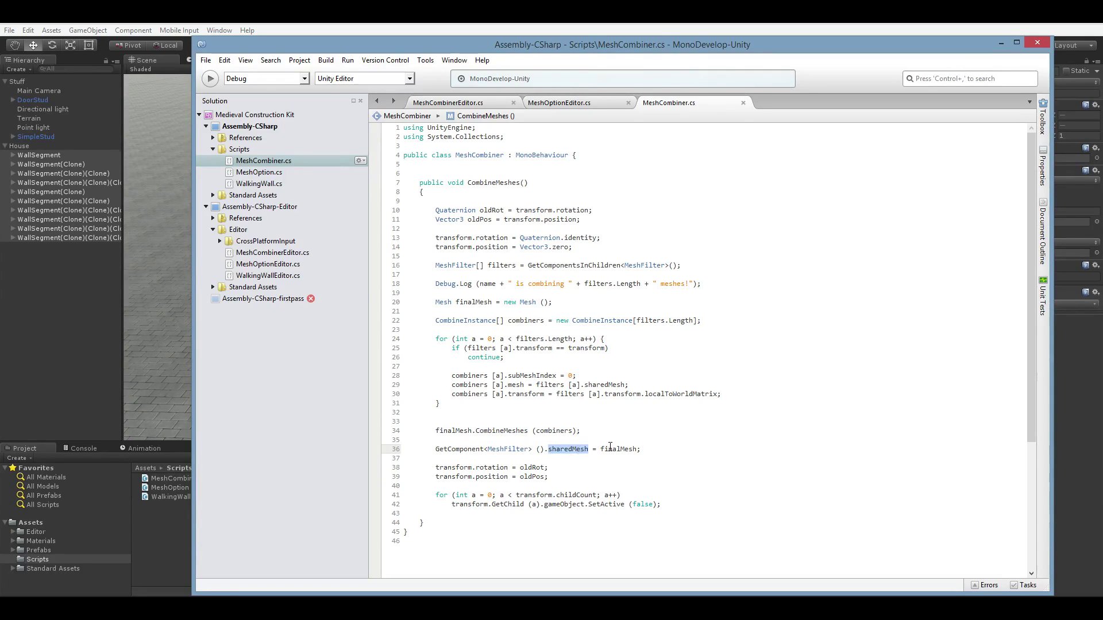
double_click(610, 449)
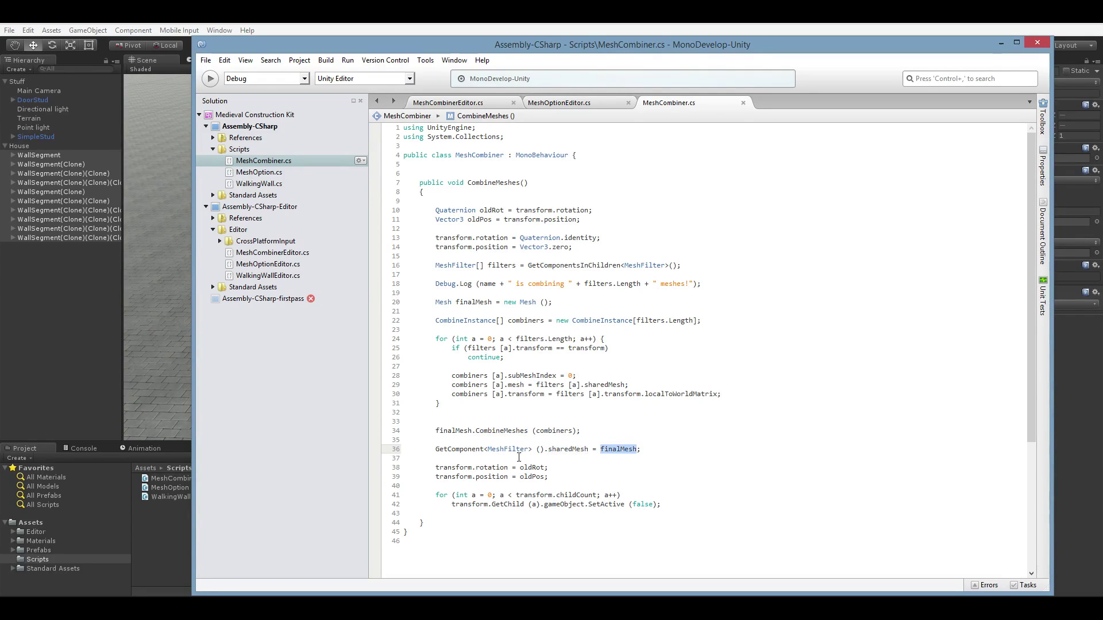
left_click(494, 467)
left_click(533, 476)
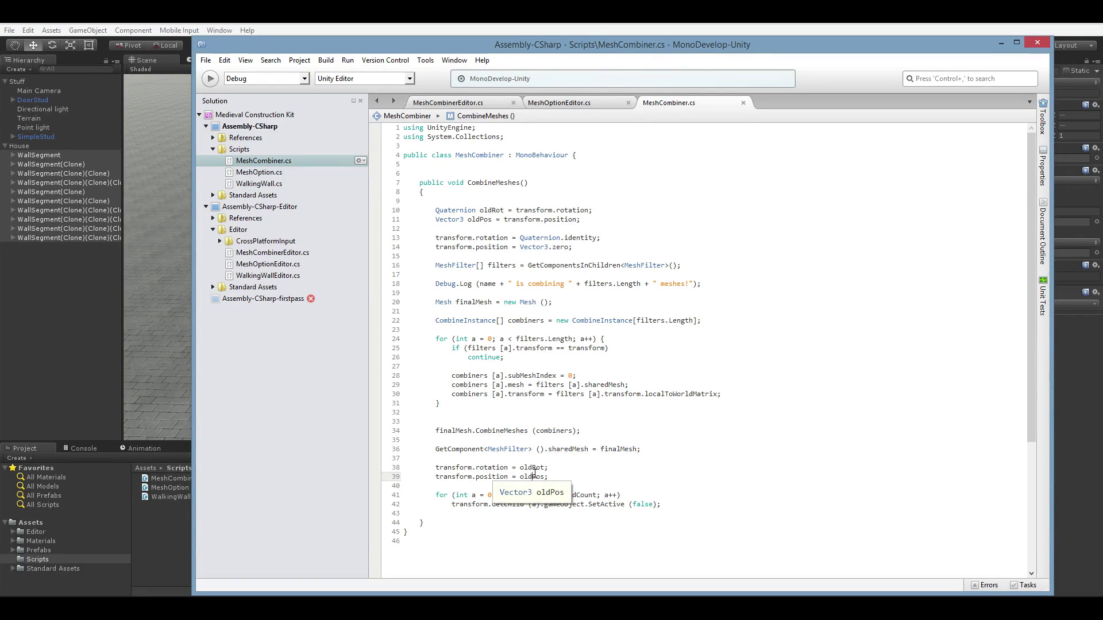
left_click(464, 495)
left_click(468, 505)
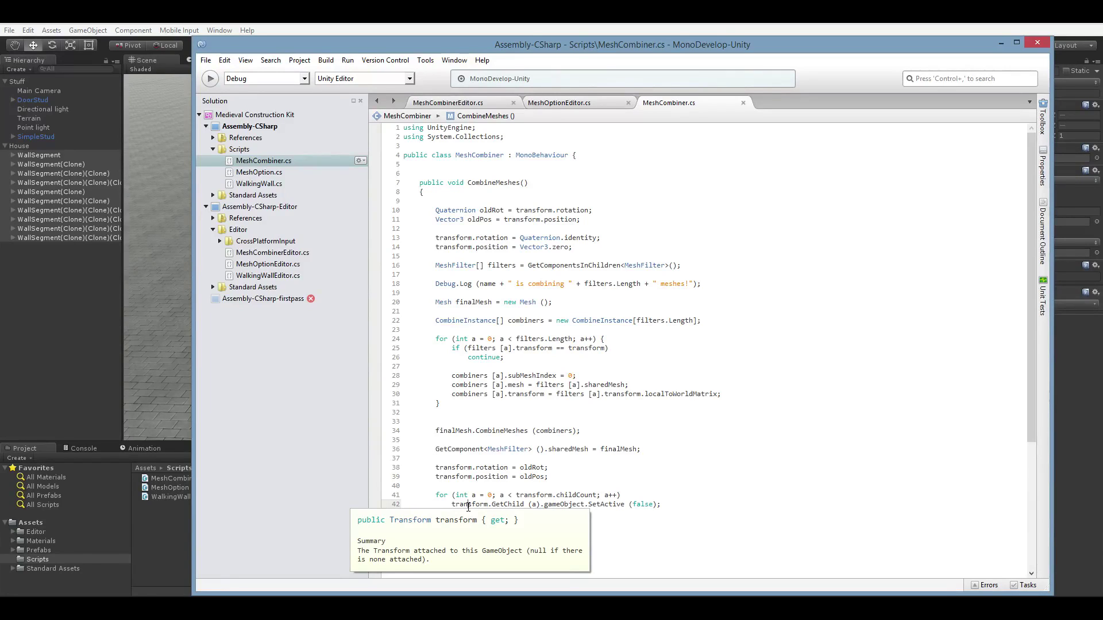
Step: Switch to Unity, select House and combine its WallSegment meshes with the yellow cylinder handle above the house
left_click(186, 288)
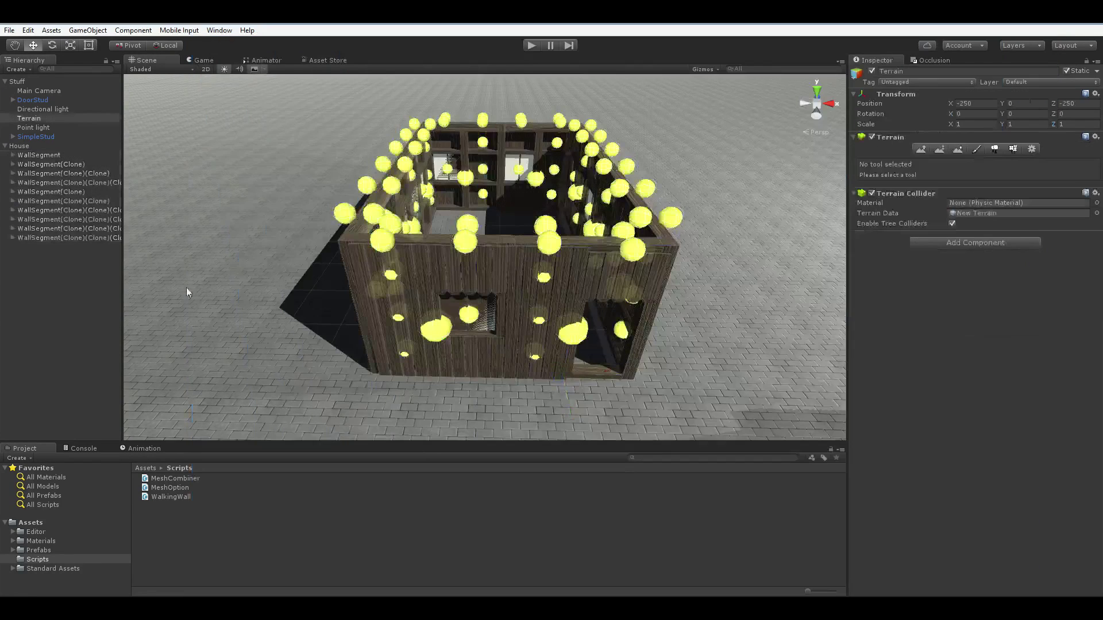
left_click(91, 154)
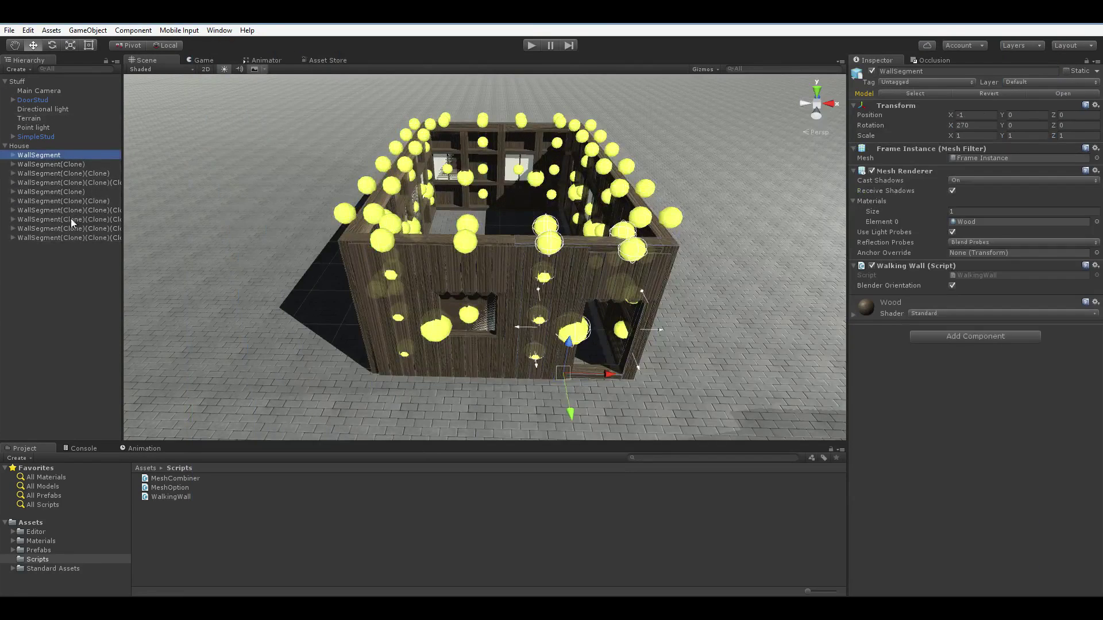
left_click(35, 147)
scroll(571, 157, "down", 5)
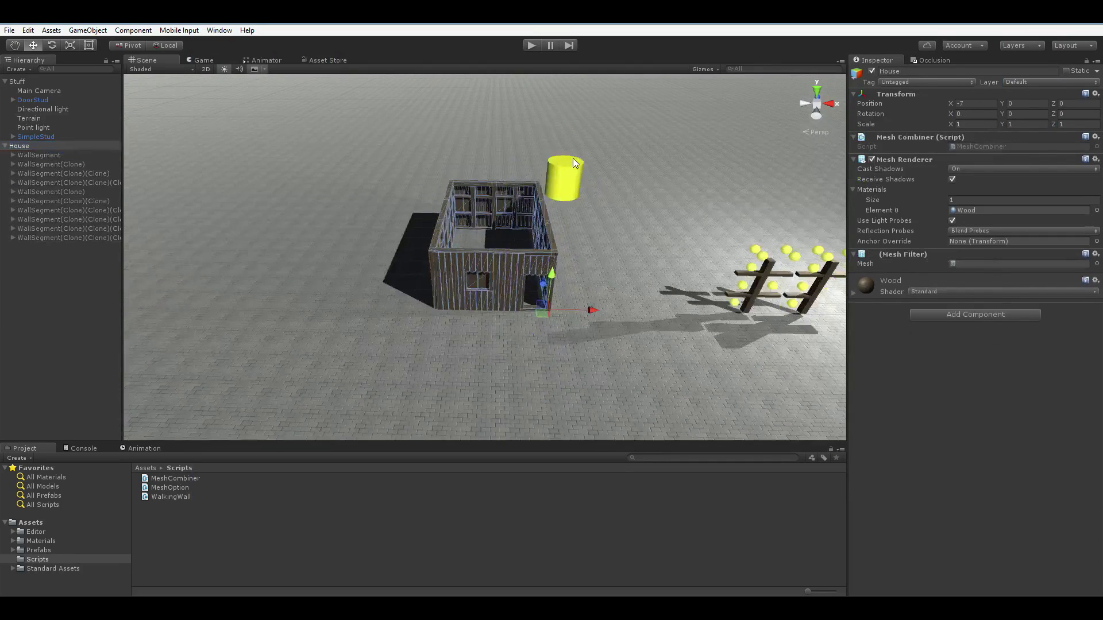
Step: Inspect the combined mesh assigned to House's Mesh Filter and run the scene in Play mode
double_click(980, 262)
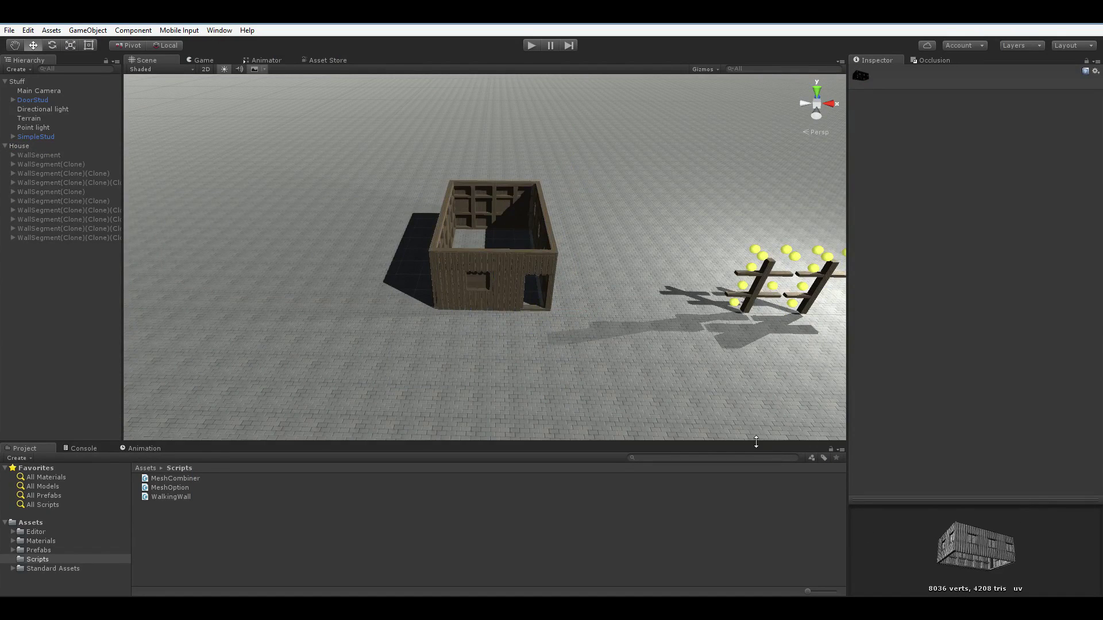
mouse_move(756, 437)
left_mouse_down("alt")
mouse_move(625, 387)
mouse_move(655, 428)
mouse_move(722, 444)
mouse_move(750, 432)
left_mouse_up("alt")
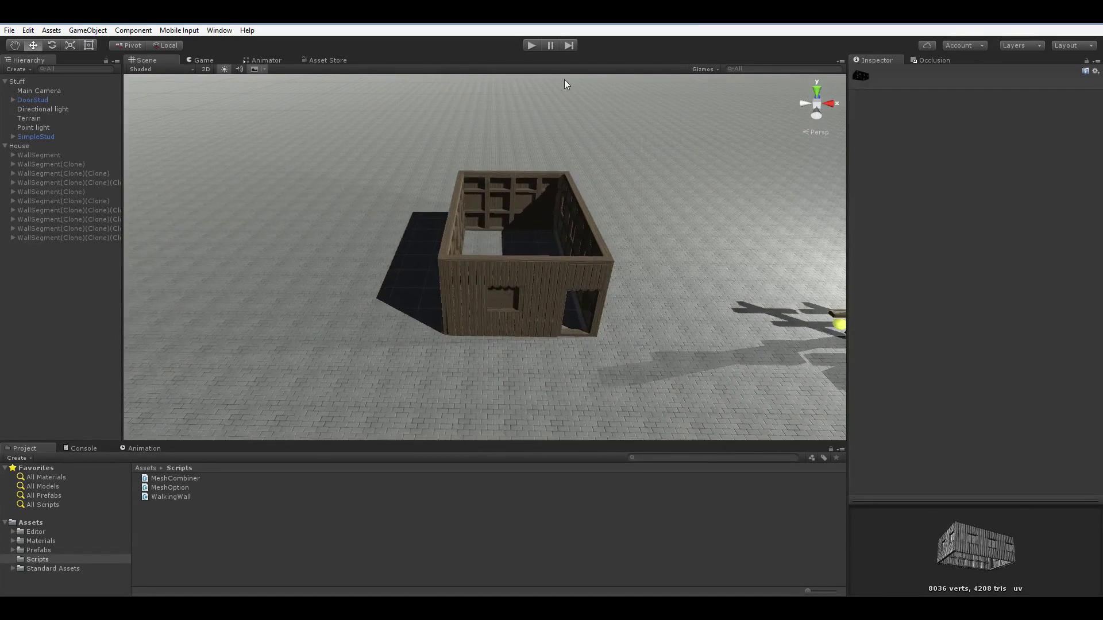
left_click(533, 46)
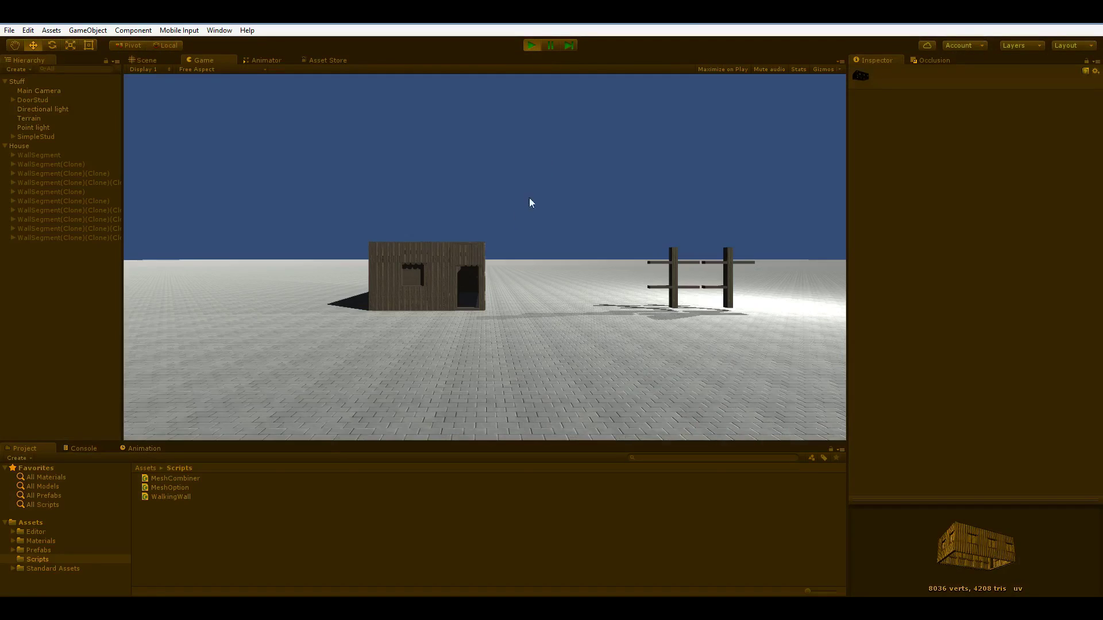